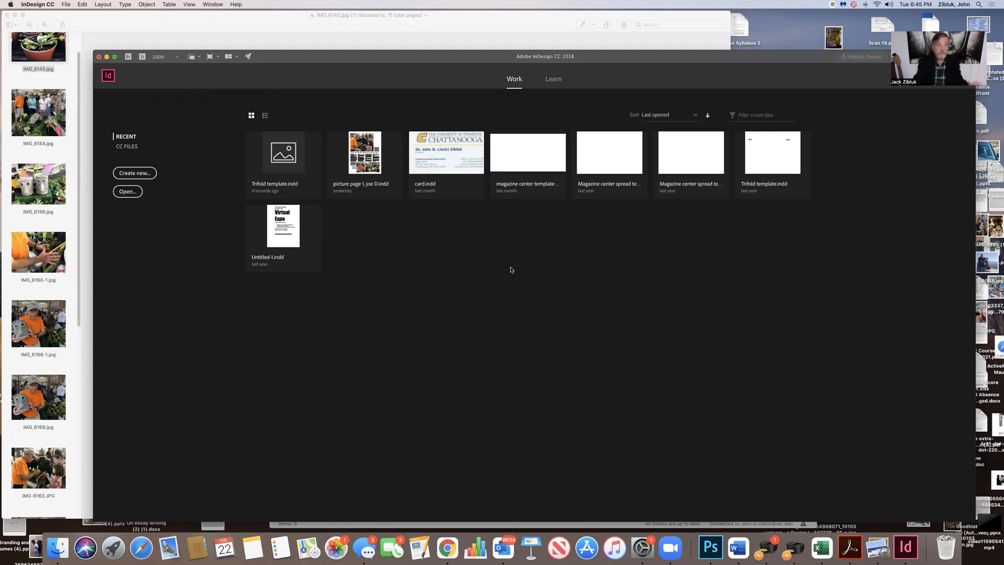
- Create a new 8.5 x 11 in portrait document with five columns, using inches as the units
{"action": "left_click", "coordinate": [68, 4]}
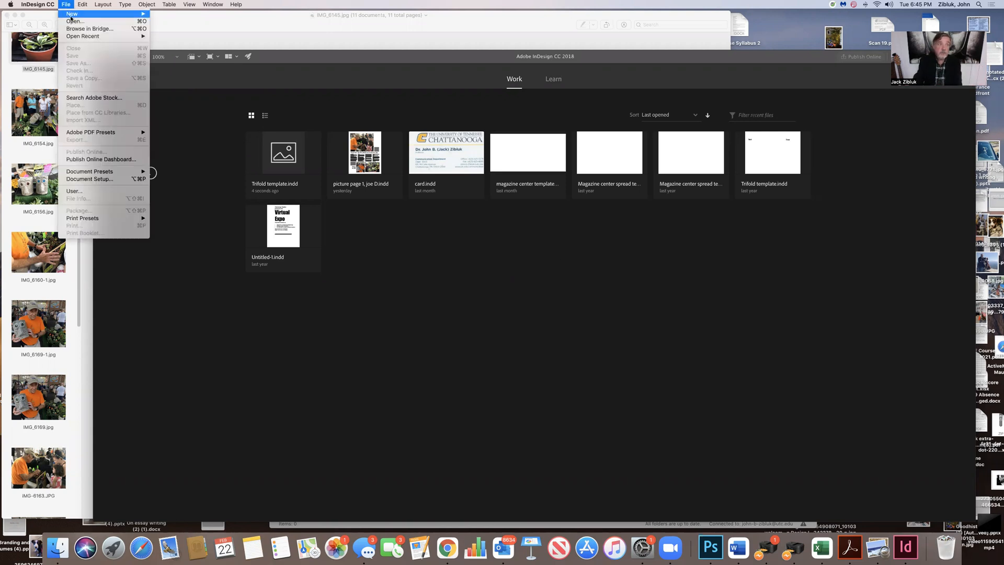
{"action": "left_click", "coordinate": [155, 19]}
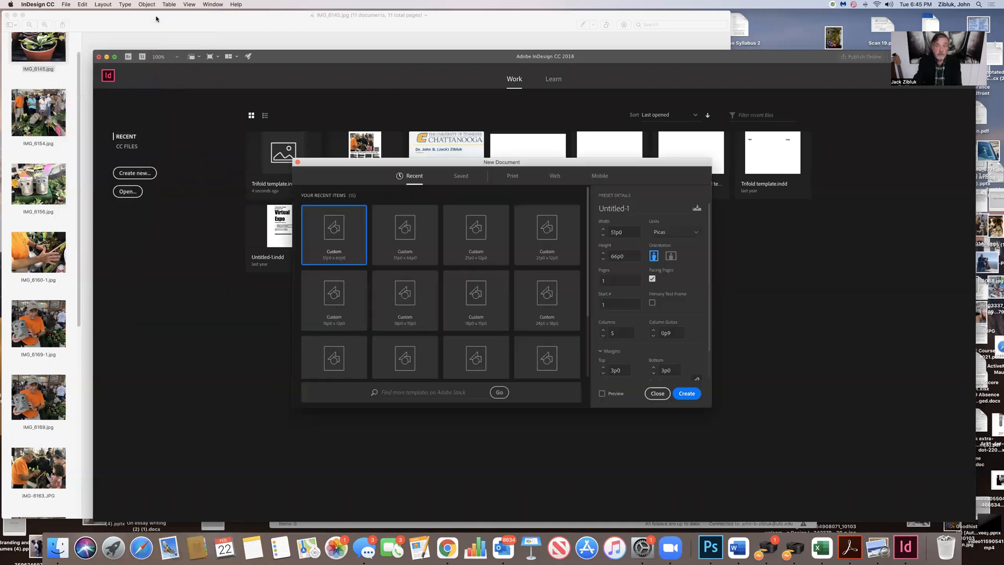
{"action": "left_click", "coordinate": [686, 233]}
{"action": "left_click", "coordinate": [677, 273]}
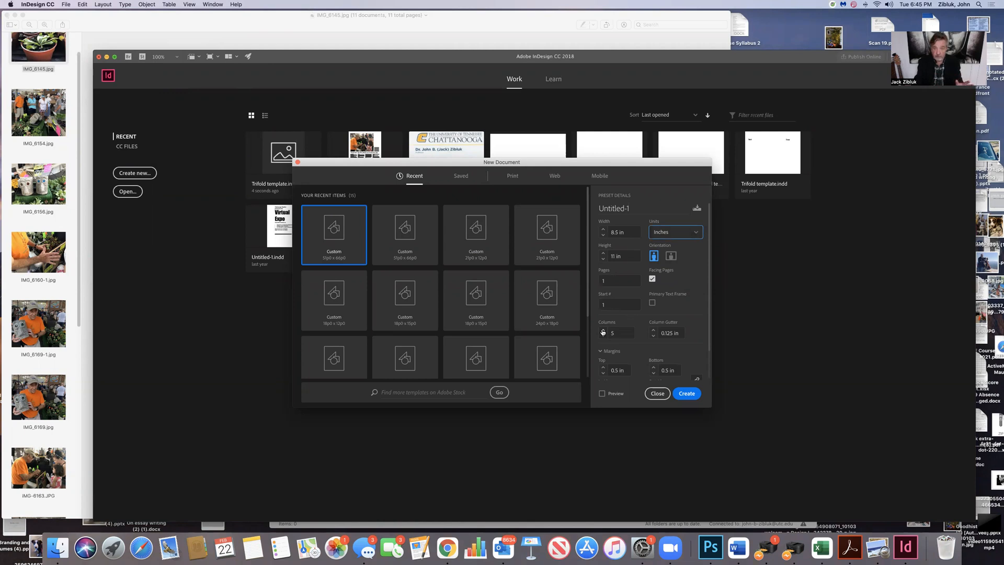
{"action": "left_click", "coordinate": [686, 393]}
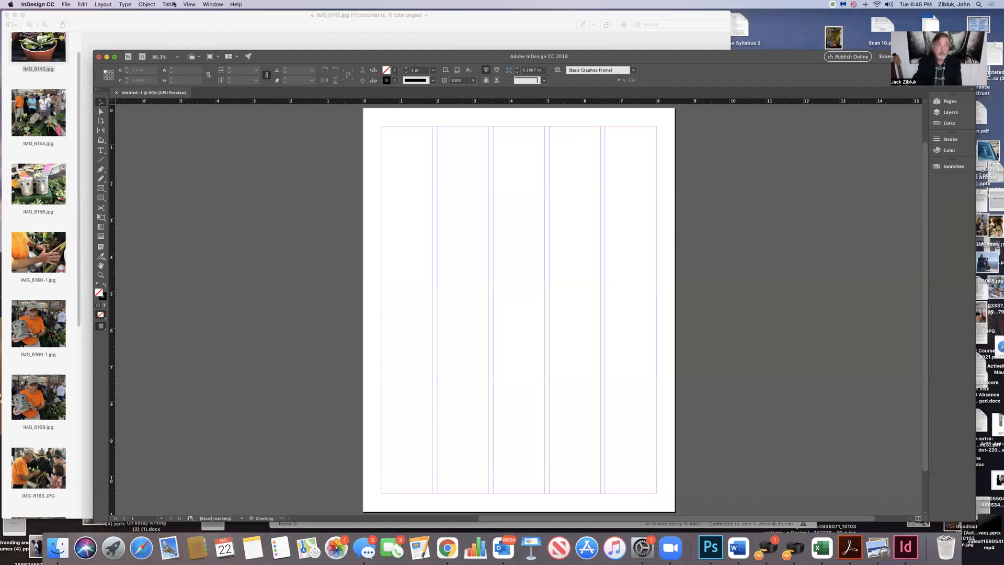
- Show the baseline grid on the blank five-column page
{"action": "left_click", "coordinate": [190, 5]}
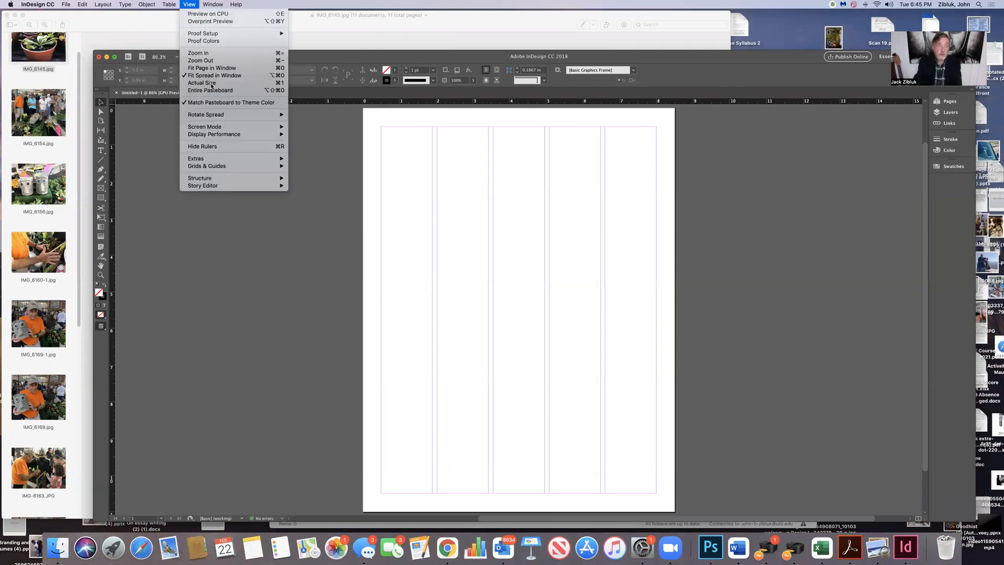
{"action": "mouse_move", "coordinate": [222, 168]}
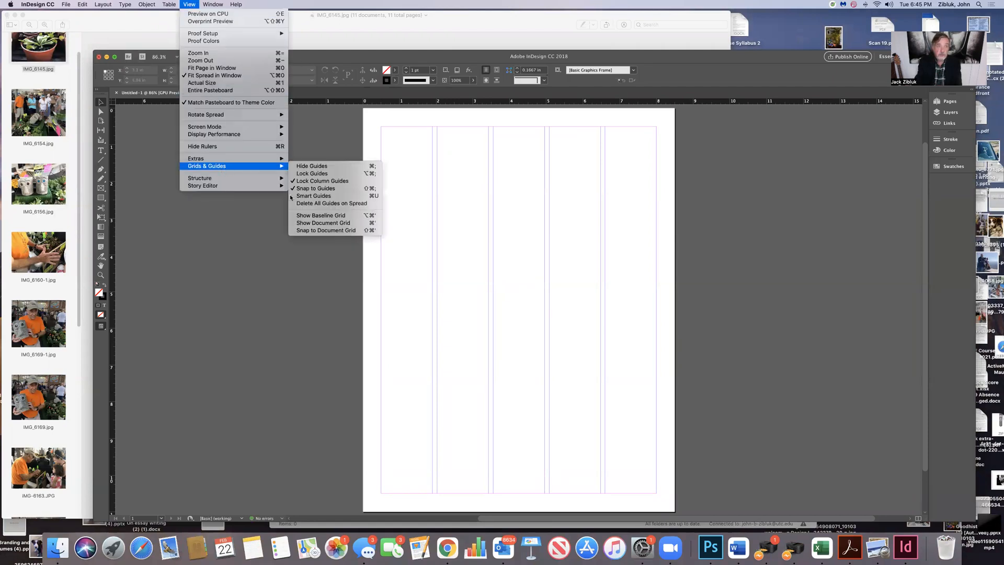
{"action": "left_click", "coordinate": [319, 216]}
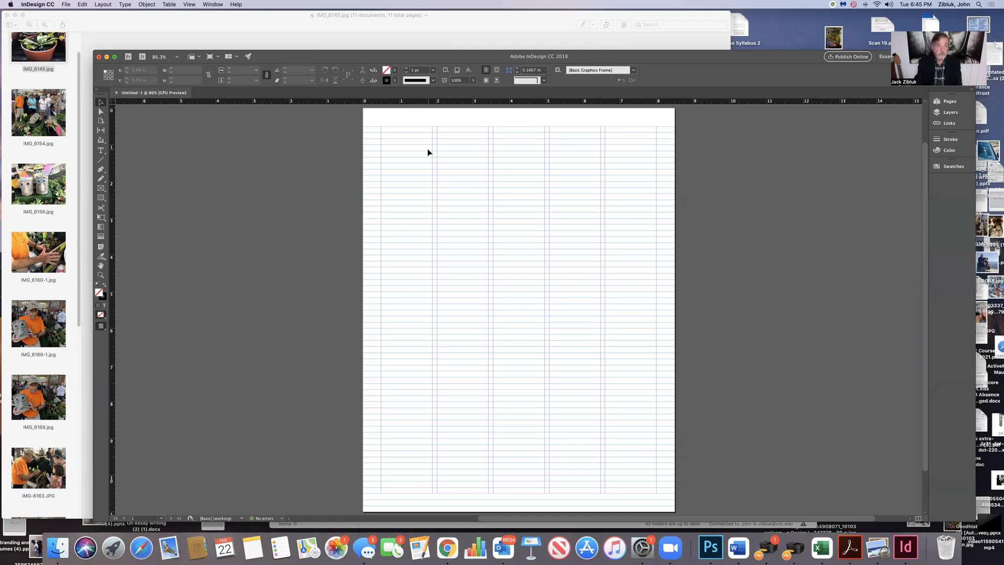
- Switch to Preview and examine the first photos in the set, from IMG_6145.jpg through IMG_6169-1.jpg
{"action": "left_click", "coordinate": [79, 167]}
{"action": "left_click_drag", "start_coordinate": [78, 205], "coordinate": [72, 357]}
{"action": "left_click_drag", "start_coordinate": [77, 194], "coordinate": [86, 40]}
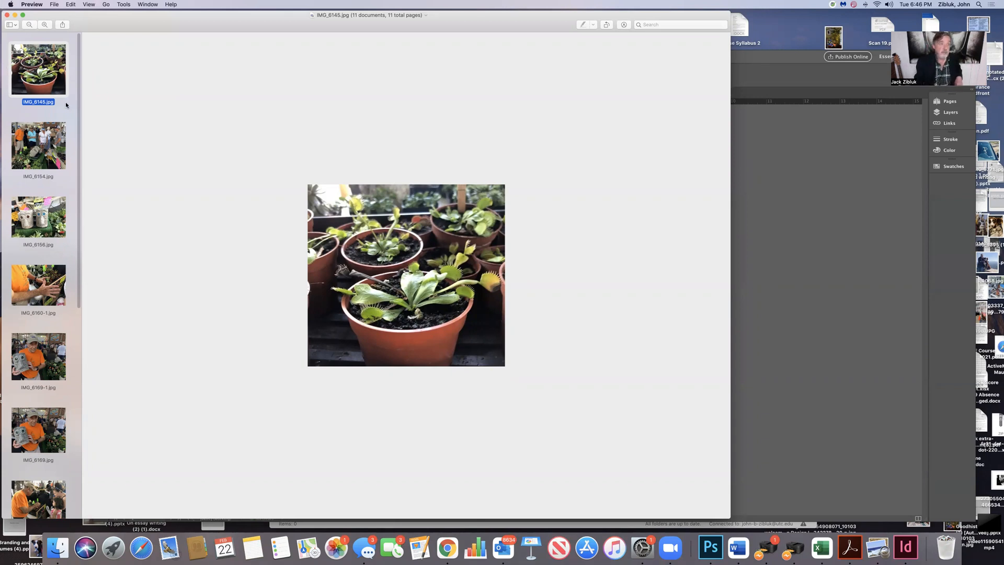
{"action": "left_click", "coordinate": [51, 183]}
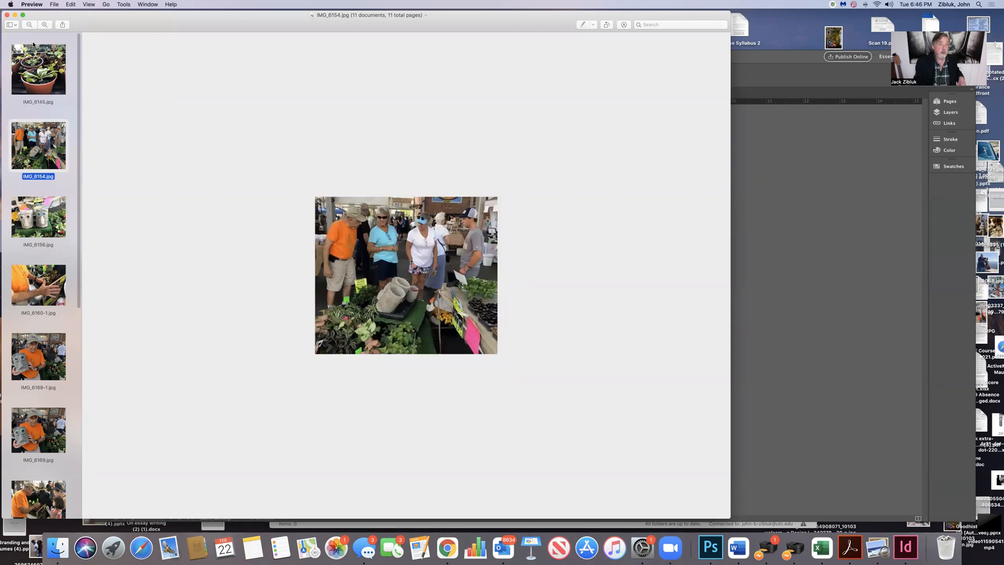
{"action": "left_click", "coordinate": [37, 68]}
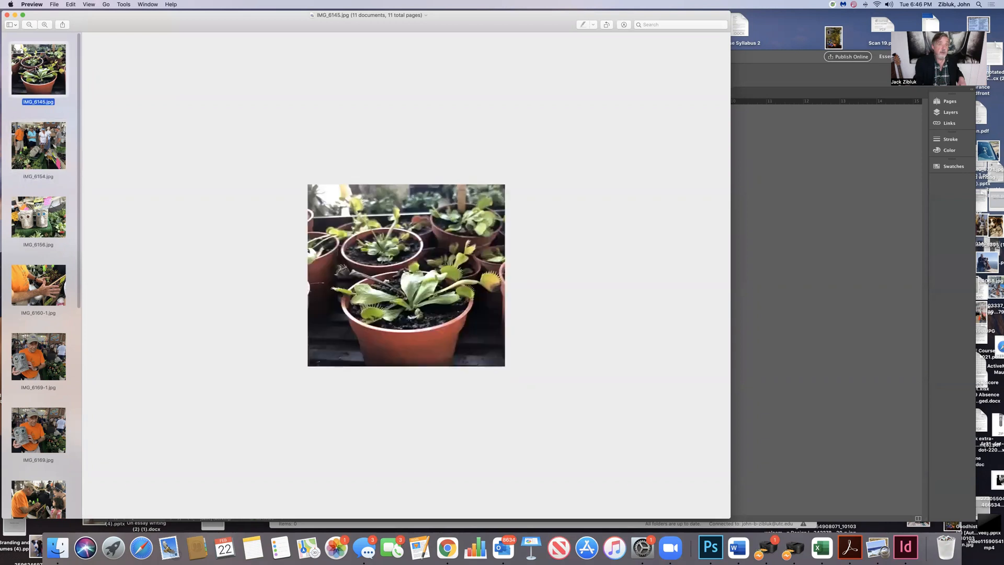
{"action": "left_click", "coordinate": [43, 144]}
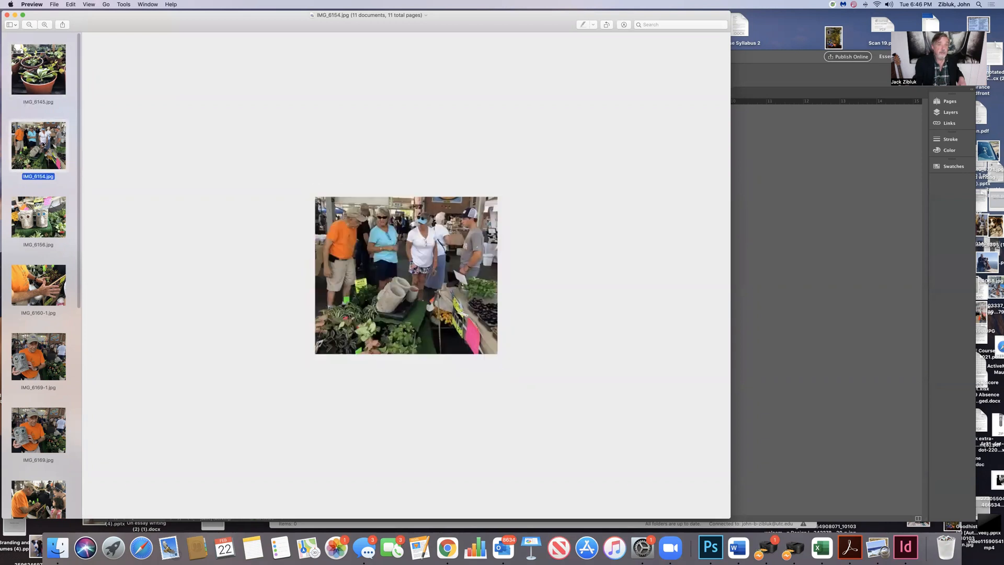
{"action": "left_click", "coordinate": [43, 215]}
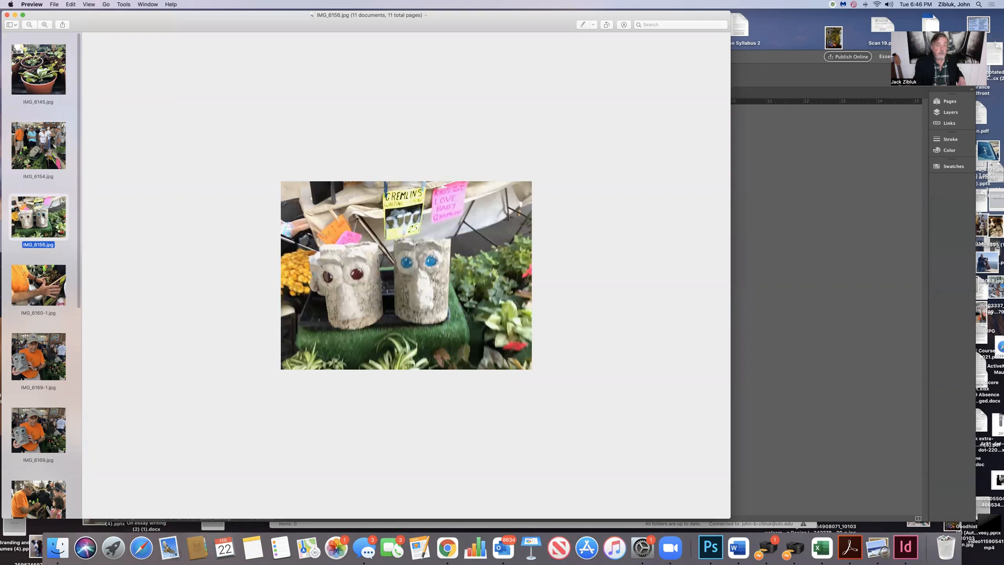
{"action": "left_click", "coordinate": [39, 289]}
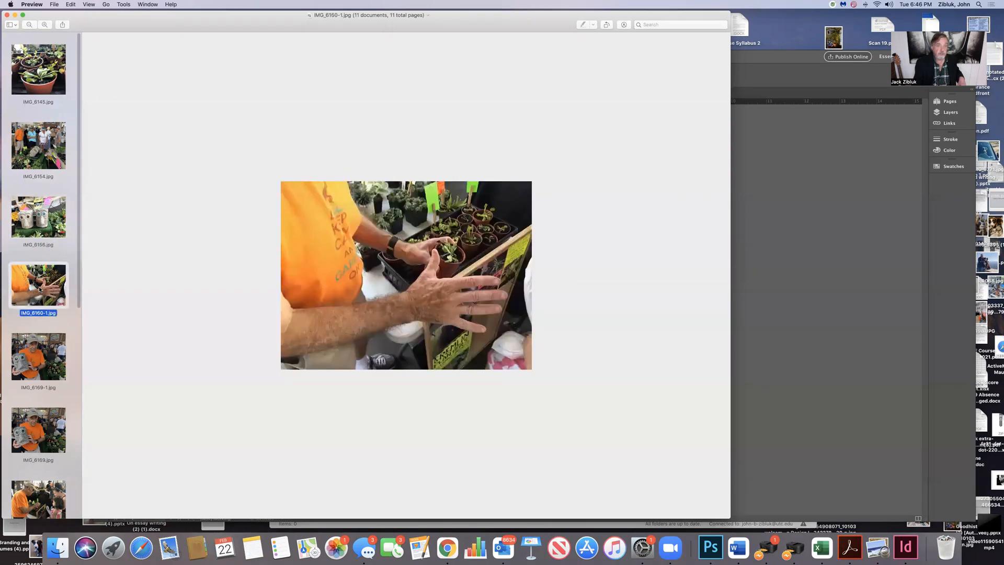
{"action": "left_click", "coordinate": [23, 361]}
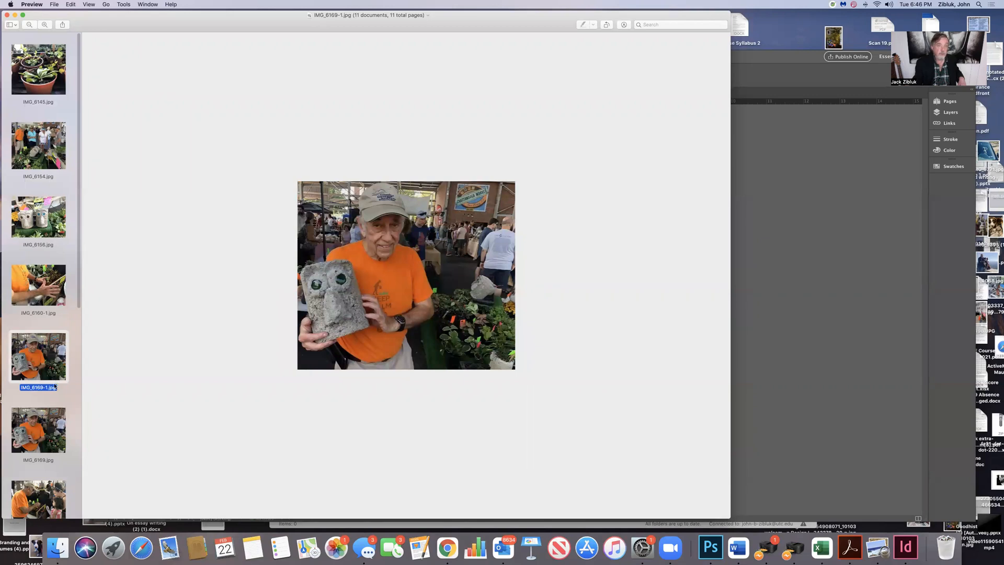
- Examine the remaining photos, including IMG-6163.JPG, Medium.jpeg, super-close.jpeg, Wide.jpeg and close.jpeg
{"action": "key", "text": "Down"}
{"action": "scroll", "coordinate": [53, 366], "scroll_direction": "down", "scroll_amount": 3}
{"action": "left_click", "coordinate": [47, 347]}
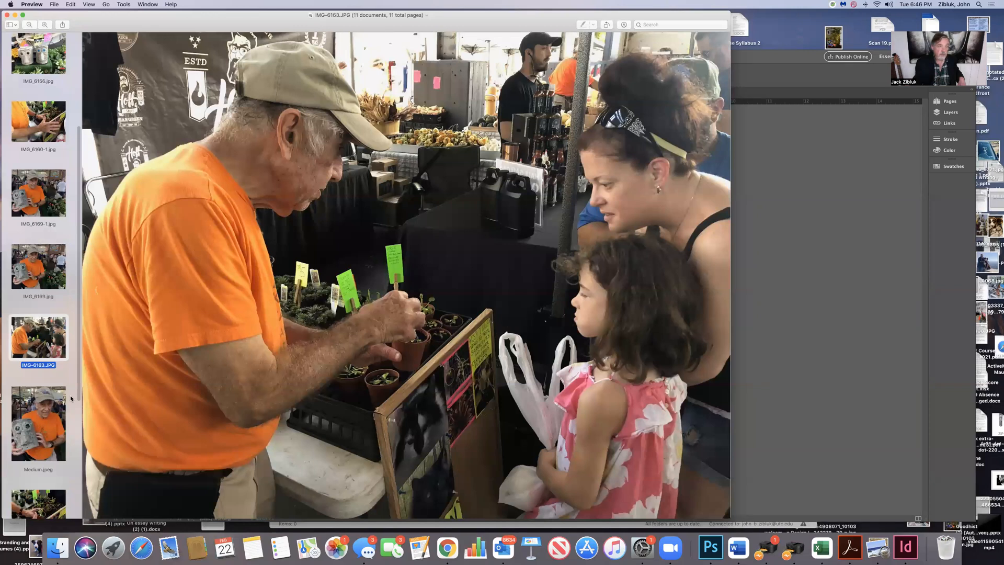
{"action": "left_click", "coordinate": [78, 422]}
{"action": "scroll", "coordinate": [52, 397], "scroll_direction": "down", "scroll_amount": 3}
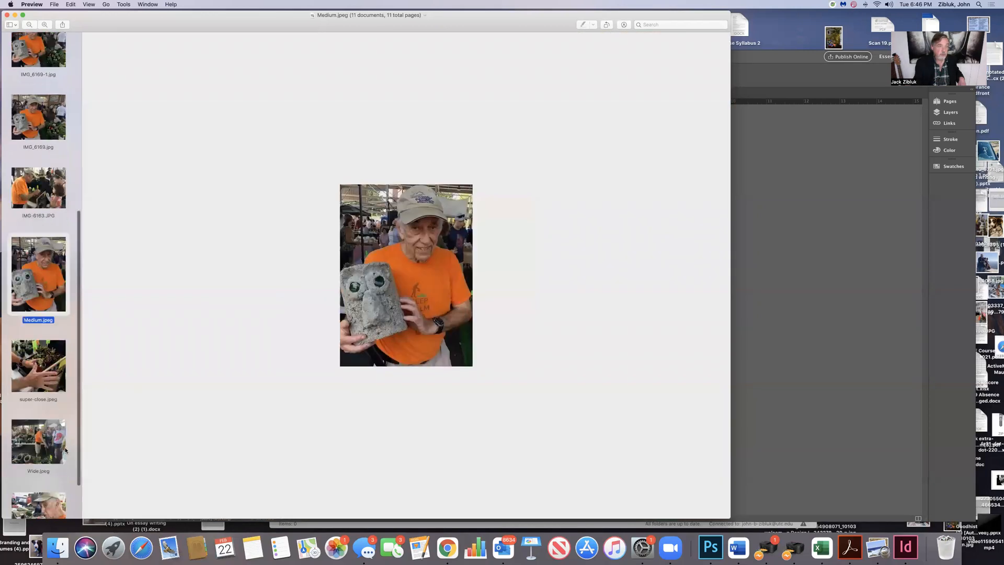
{"action": "left_click", "coordinate": [30, 378]}
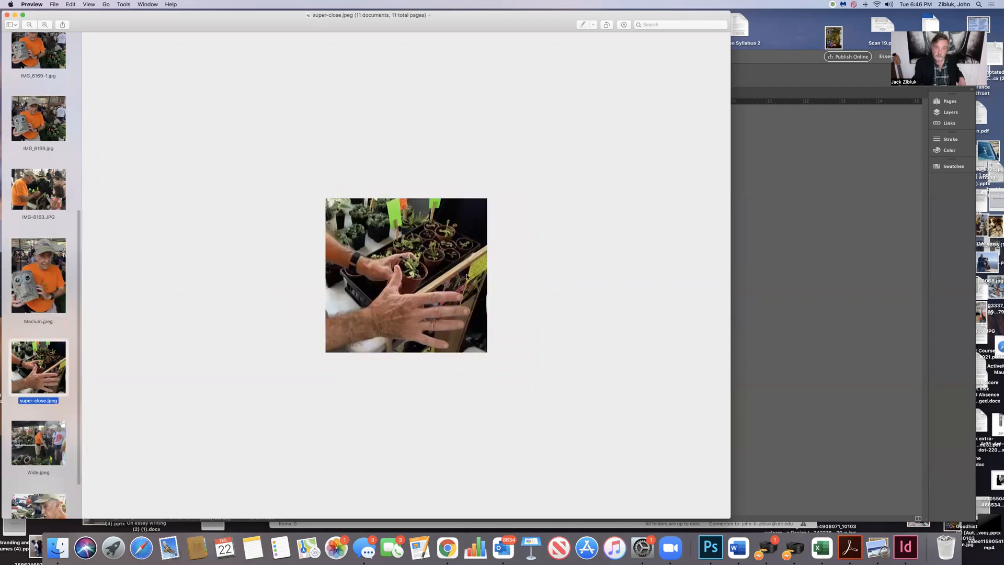
{"action": "left_click", "coordinate": [55, 449]}
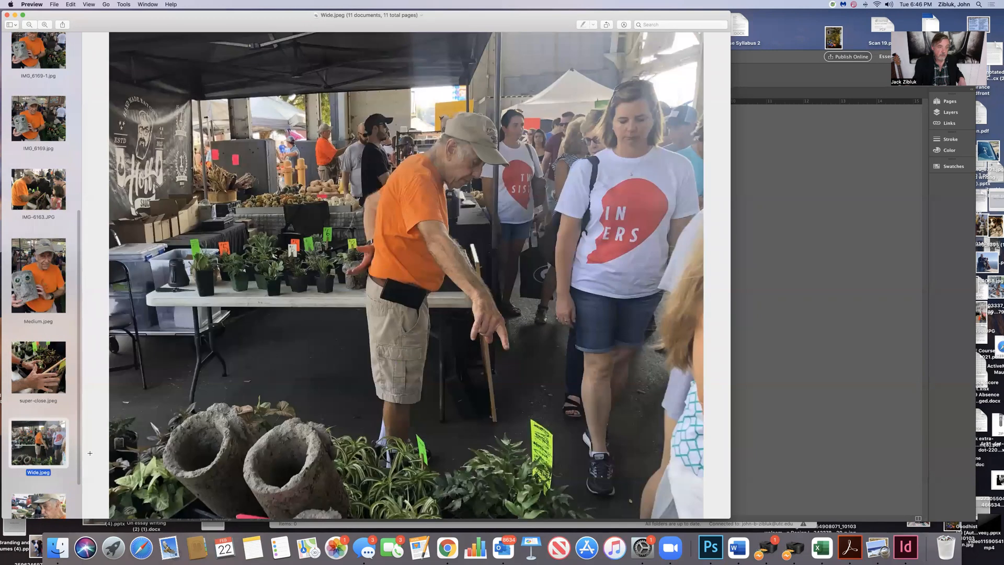
{"action": "scroll", "coordinate": [61, 495], "scroll_direction": "down", "scroll_amount": 2}
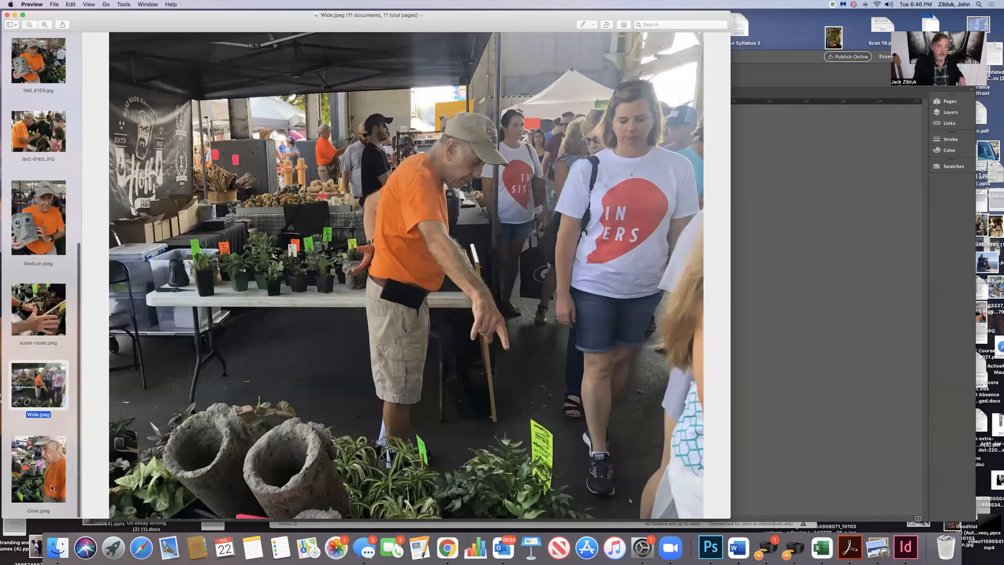
{"action": "left_click", "coordinate": [52, 488]}
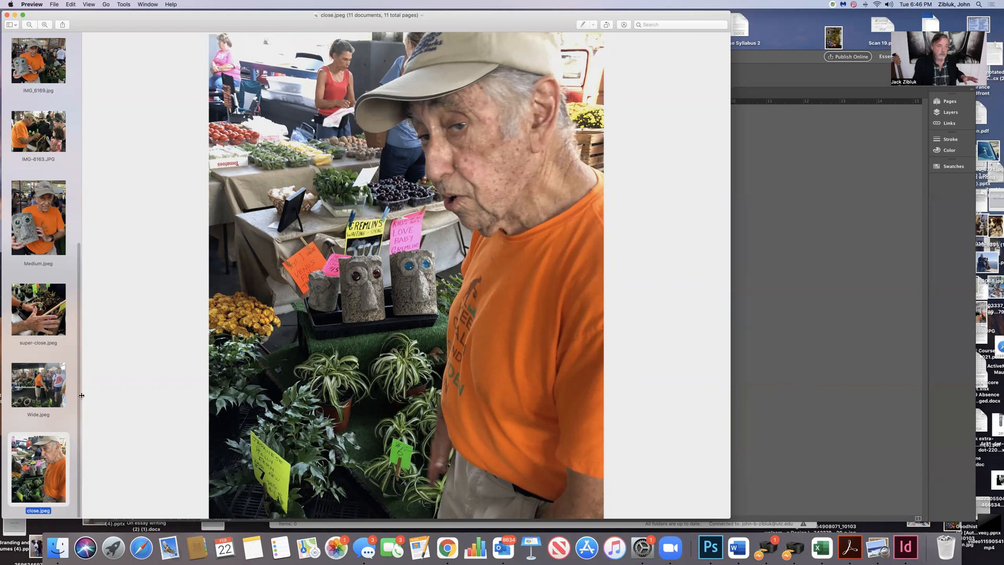
- Look back through the photo set and view IMG-6163.JPG again as the lead picture
{"action": "scroll", "coordinate": [84, 365], "scroll_direction": "up", "scroll_amount": 2}
{"action": "scroll", "coordinate": [84, 365], "scroll_direction": "up", "scroll_amount": 1}
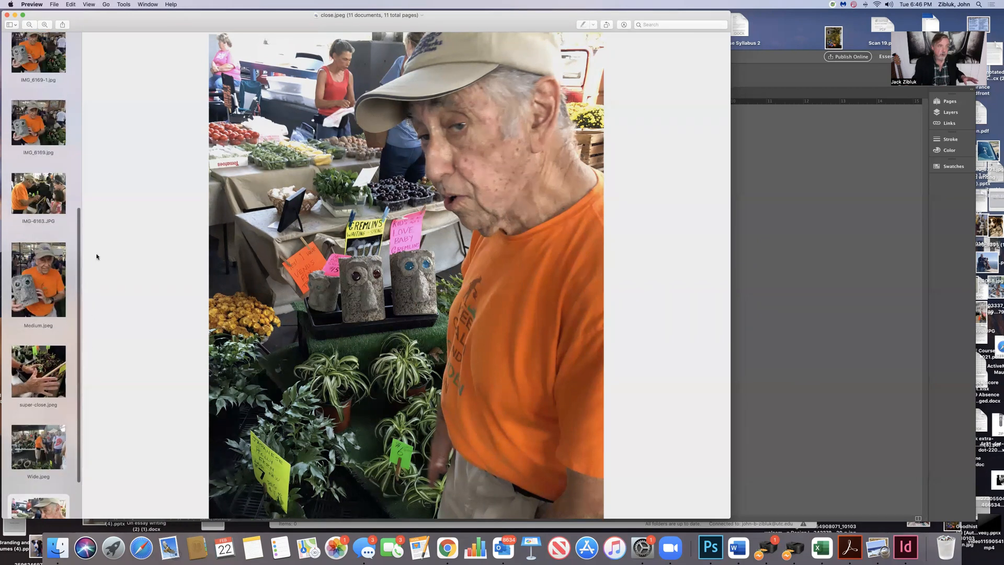
{"action": "scroll", "coordinate": [104, 198], "scroll_direction": "up", "scroll_amount": 5}
{"action": "scroll", "coordinate": [103, 267], "scroll_direction": "down", "scroll_amount": 3}
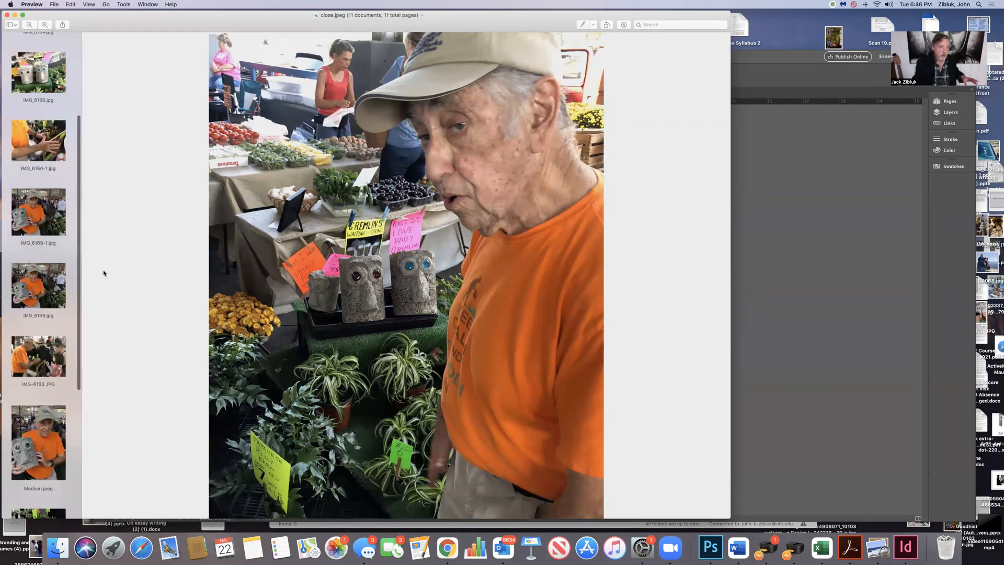
{"action": "left_click", "coordinate": [34, 359]}
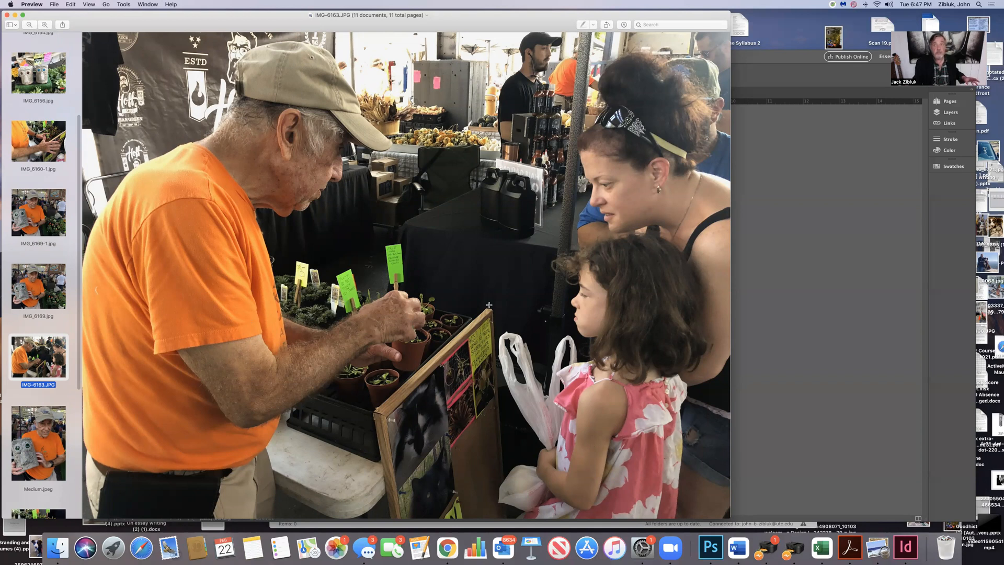
- Switch to InDesign and draw an empty picture frame 7.5 in wide and 6 in high, spanning all five columns from the top margin
{"action": "left_click", "coordinate": [812, 303]}
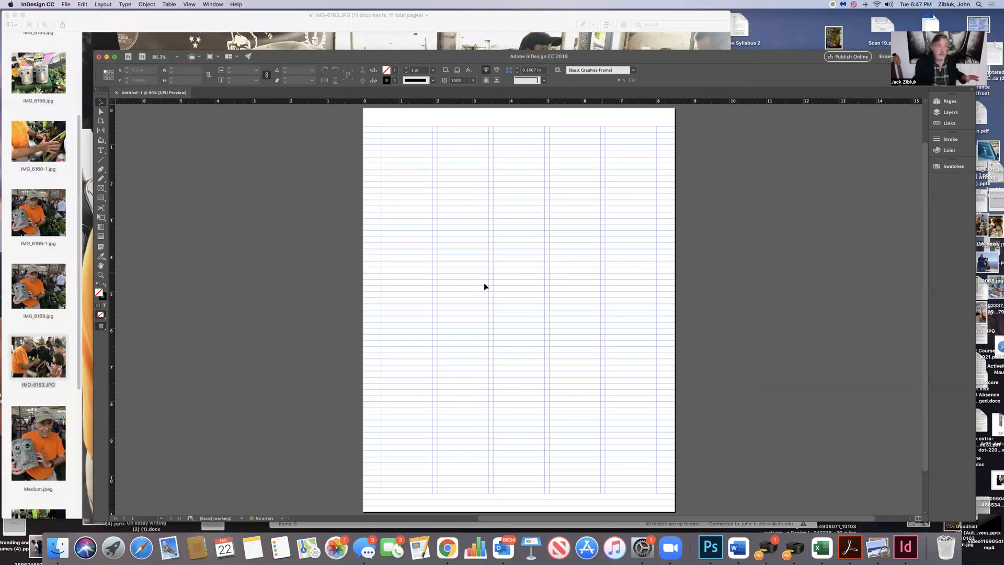
{"action": "left_click", "coordinate": [100, 189]}
{"action": "left_click_drag", "start_coordinate": [379, 127], "coordinate": [657, 346]}
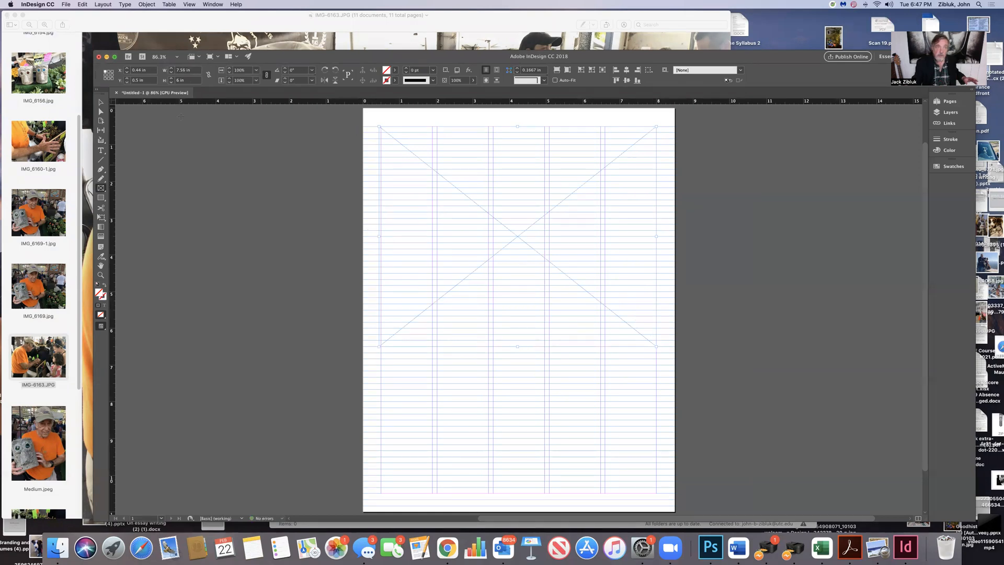
{"action": "key", "text": "v"}
{"action": "left_click_drag", "start_coordinate": [378, 236], "coordinate": [382, 237]}
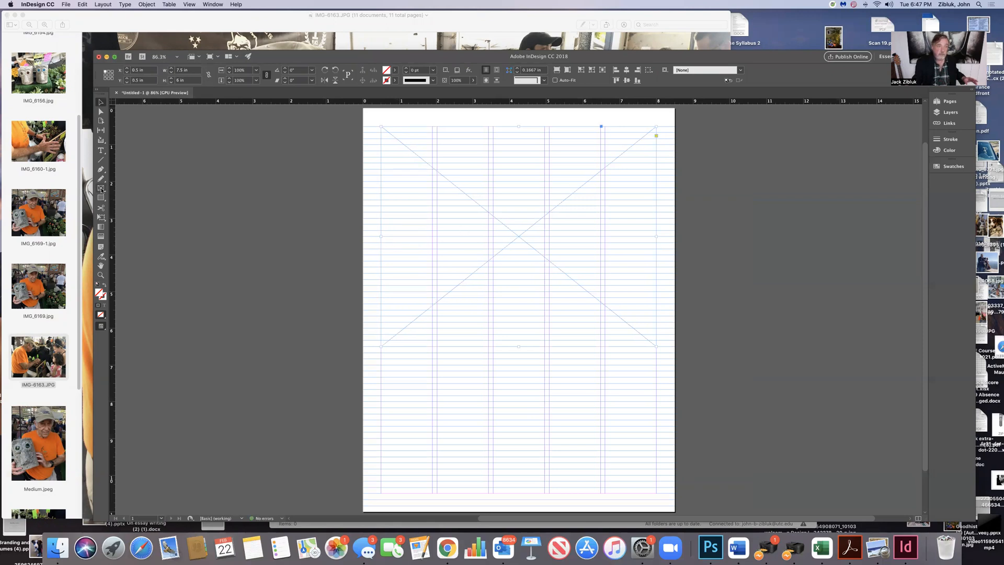
- Place IMG-6163.JPG into the large picture frame, checking the photo set in Preview before choosing the file
{"action": "left_click", "coordinate": [64, 4]}
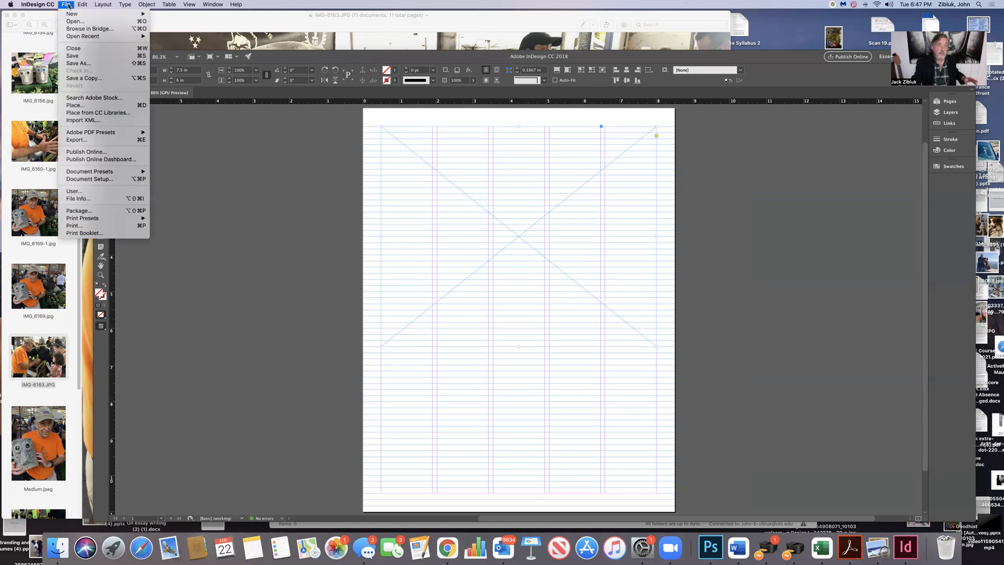
{"action": "left_click", "coordinate": [100, 106]}
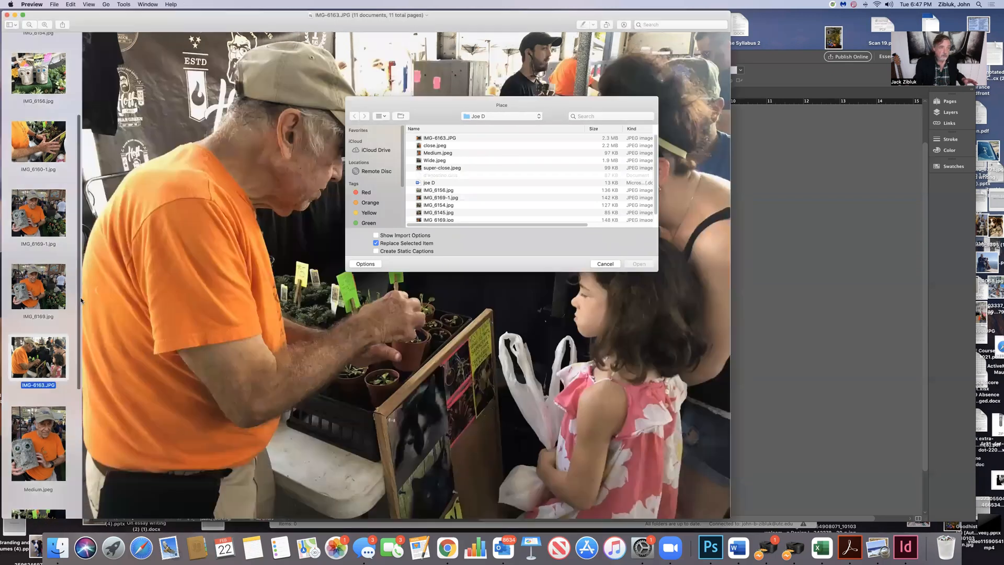
{"action": "left_click", "coordinate": [82, 299]}
{"action": "scroll", "coordinate": [85, 256], "scroll_direction": "up", "scroll_amount": 3}
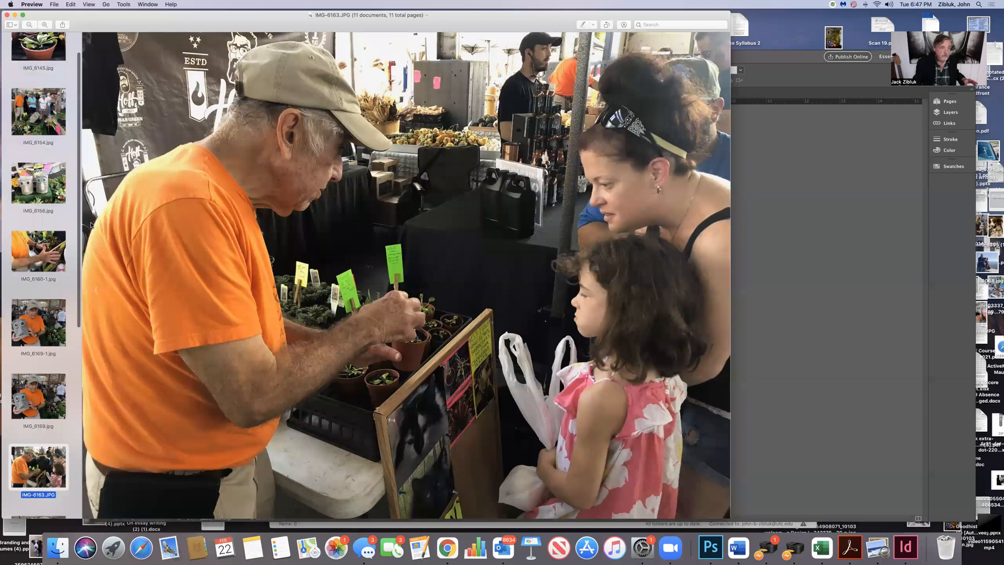
{"action": "scroll", "coordinate": [91, 238], "scroll_direction": "up", "scroll_amount": 1}
{"action": "scroll", "coordinate": [87, 259], "scroll_direction": "down", "scroll_amount": 2}
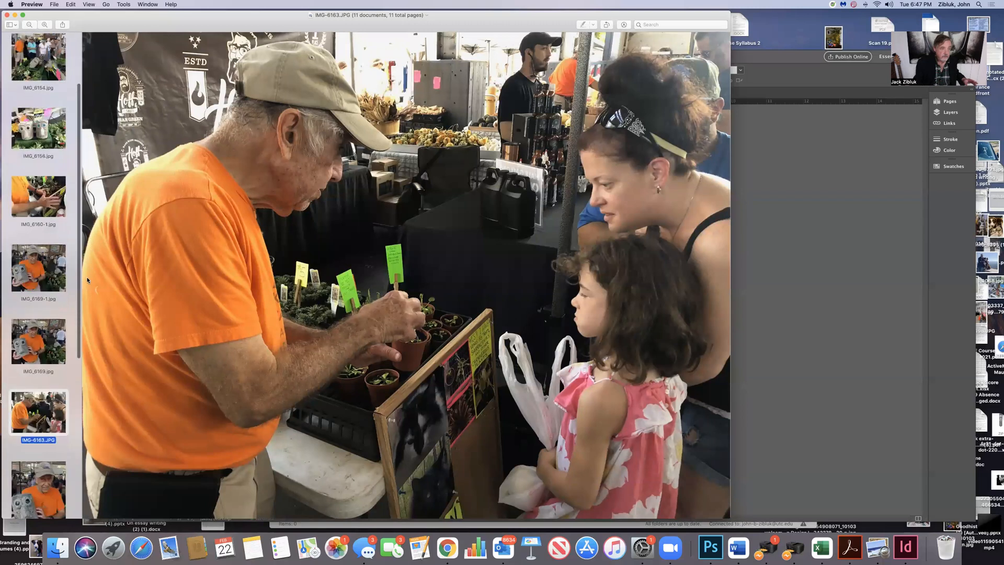
{"action": "left_click", "coordinate": [836, 296]}
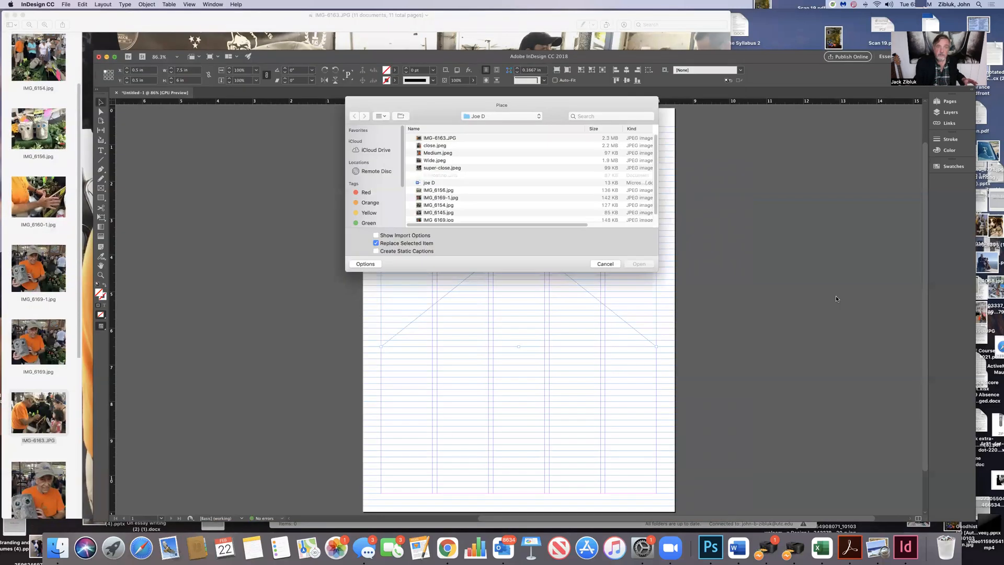
{"action": "left_click", "coordinate": [449, 139]}
{"action": "left_click", "coordinate": [644, 264]}
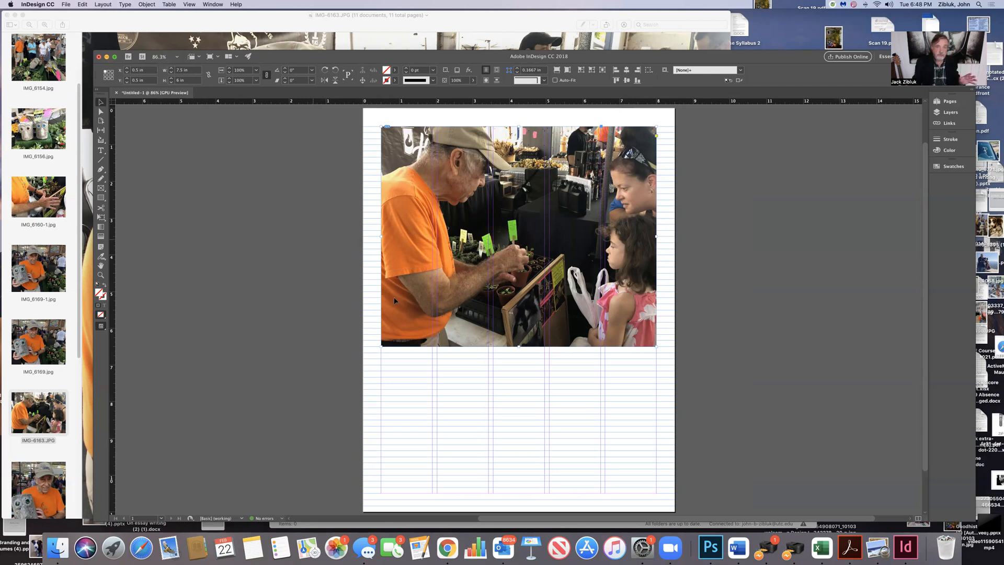
- Shorten the lead picture frame to about 4.17 in high and fit its content to the frame
{"action": "left_click_drag", "start_coordinate": [519, 346], "coordinate": [526, 278]}
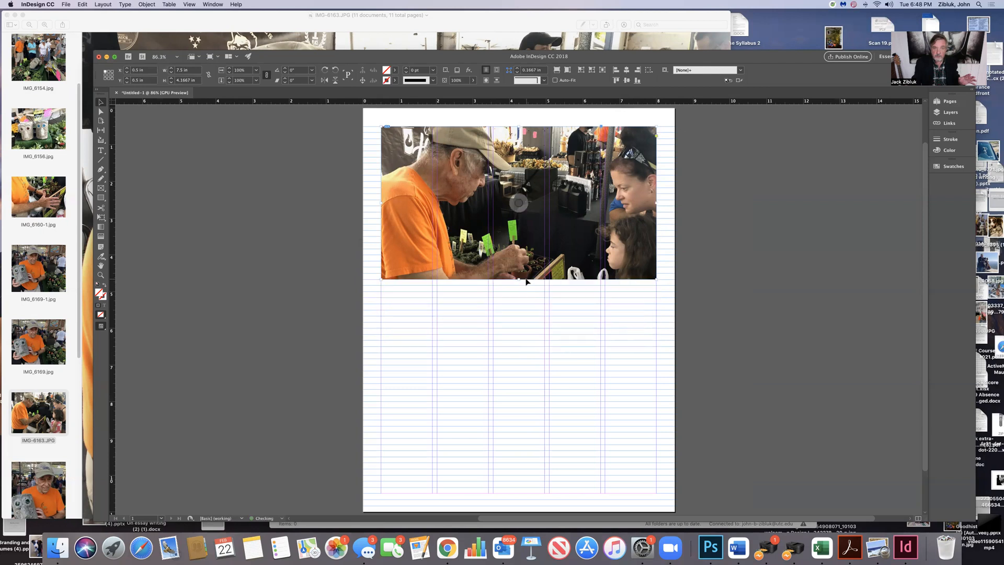
{"action": "left_click", "coordinate": [145, 4]}
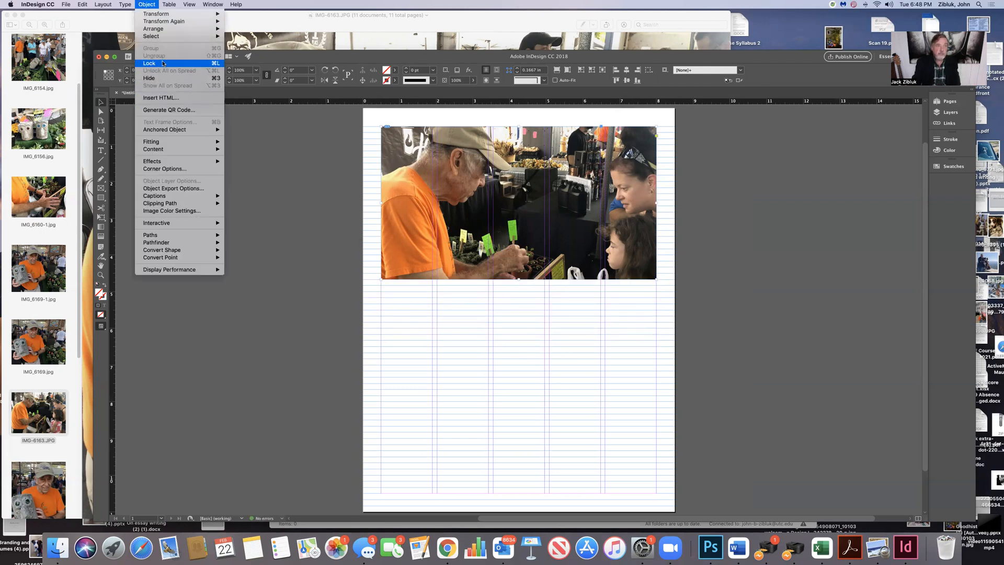
{"action": "mouse_move", "coordinate": [157, 142]}
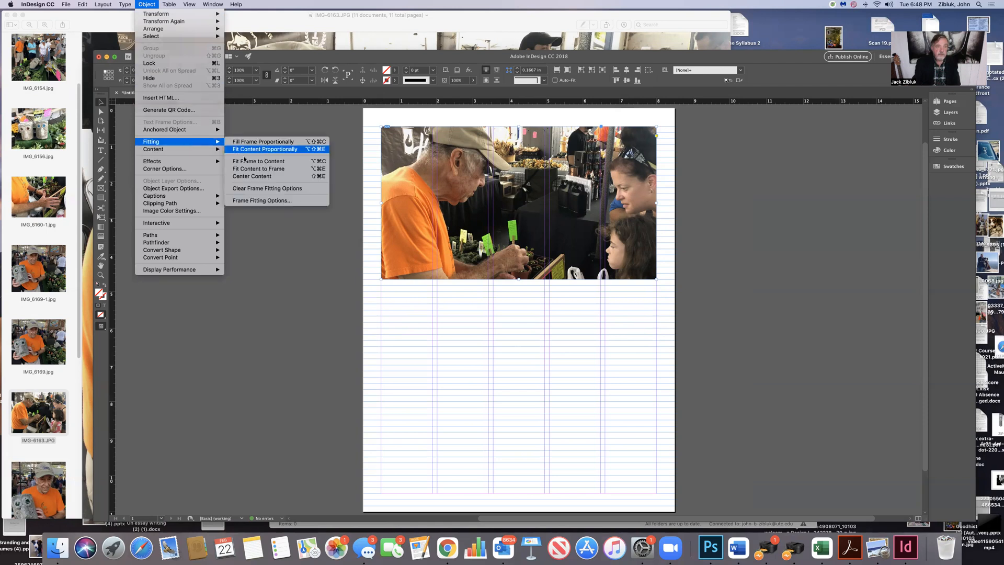
{"action": "left_click", "coordinate": [256, 168]}
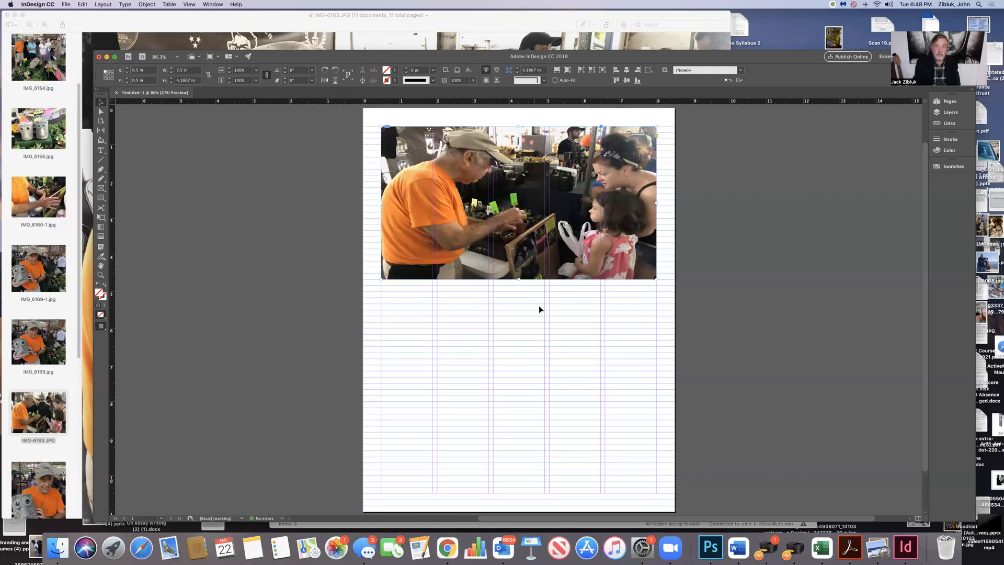
- Extend the lead picture frame down to about 6.17 in high and refit the photo to it
{"action": "left_click_drag", "start_coordinate": [518, 279], "coordinate": [524, 352]}
{"action": "left_click", "coordinate": [146, 4]}
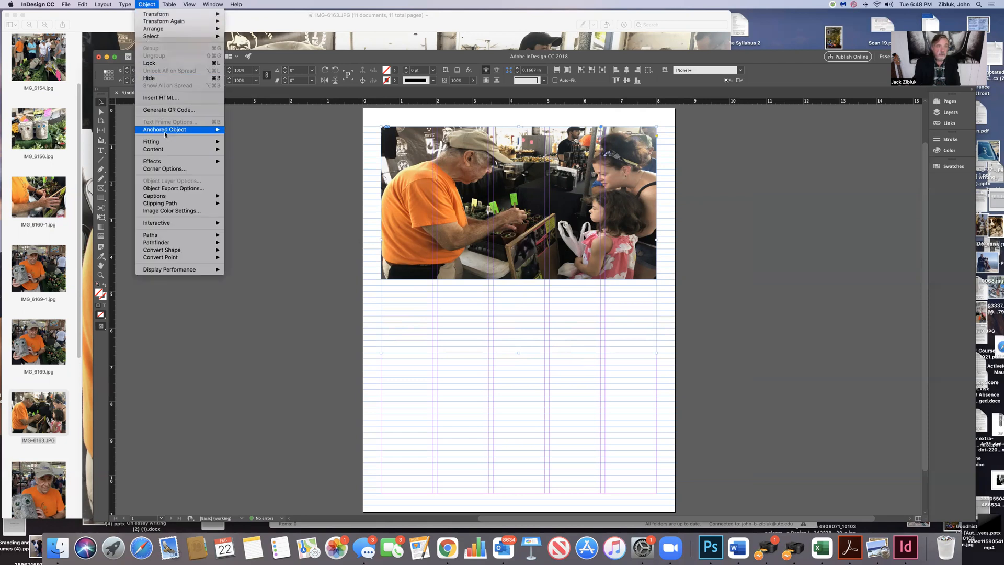
{"action": "mouse_move", "coordinate": [170, 142]}
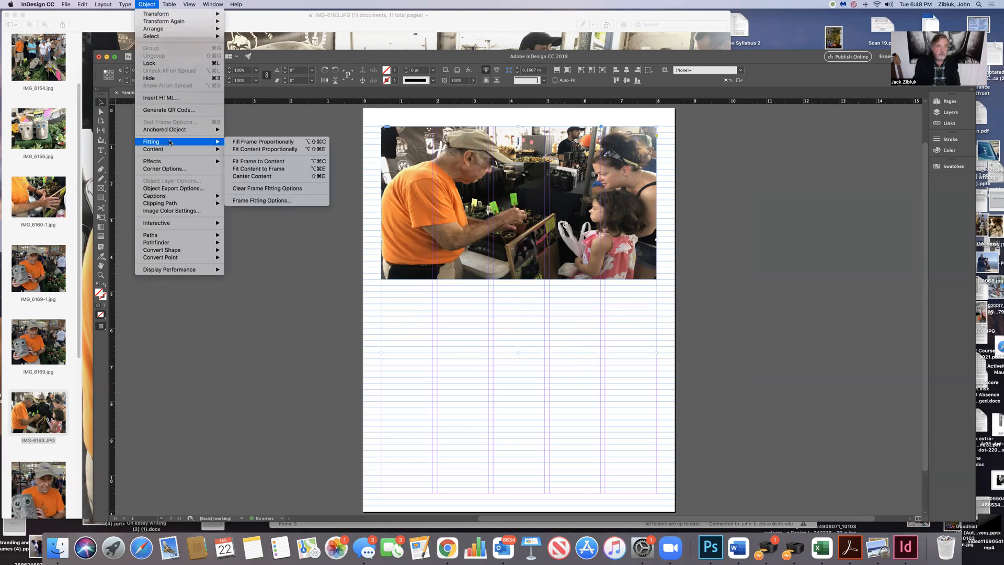
{"action": "left_click", "coordinate": [282, 170]}
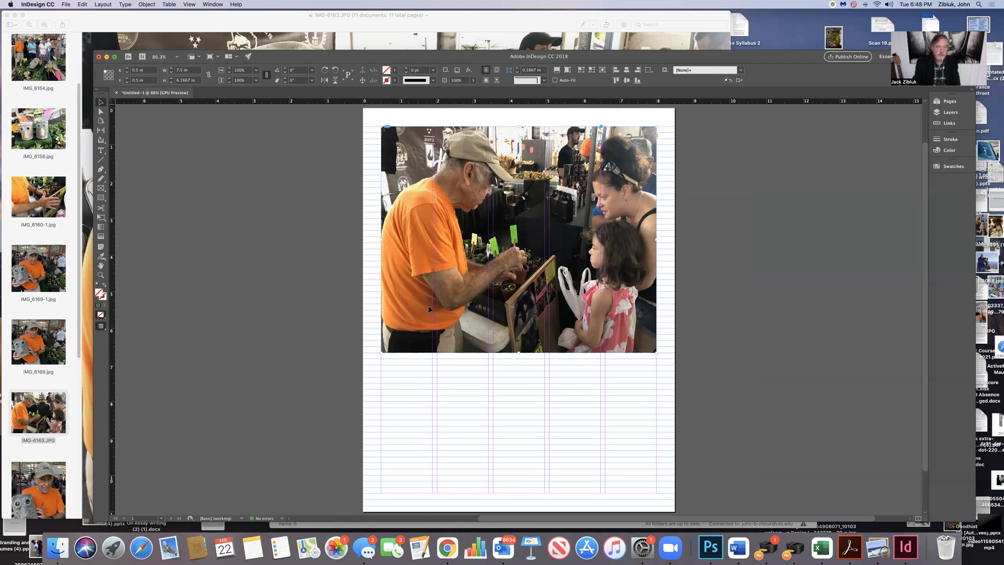
- Reduce the lead picture frame's height to about 5.67 in and fit the photo to the frame
{"action": "left_click_drag", "start_coordinate": [518, 353], "coordinate": [518, 334]}
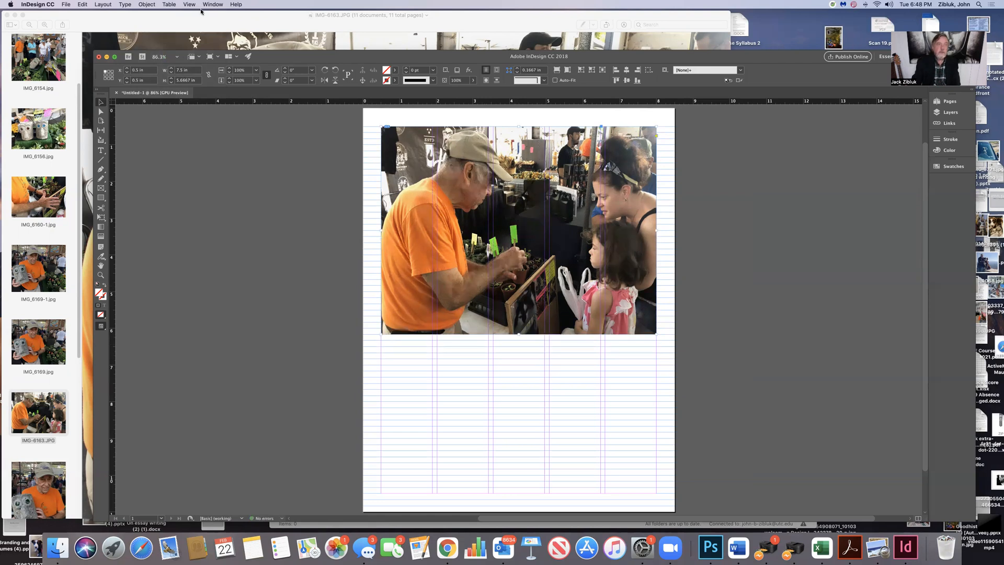
{"action": "left_click", "coordinate": [140, 5]}
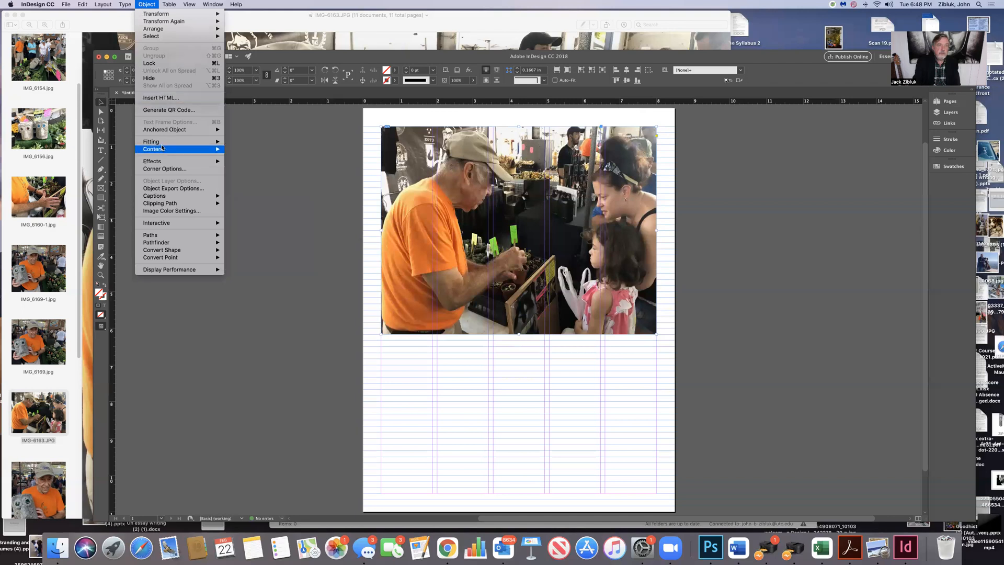
{"action": "mouse_move", "coordinate": [162, 141]}
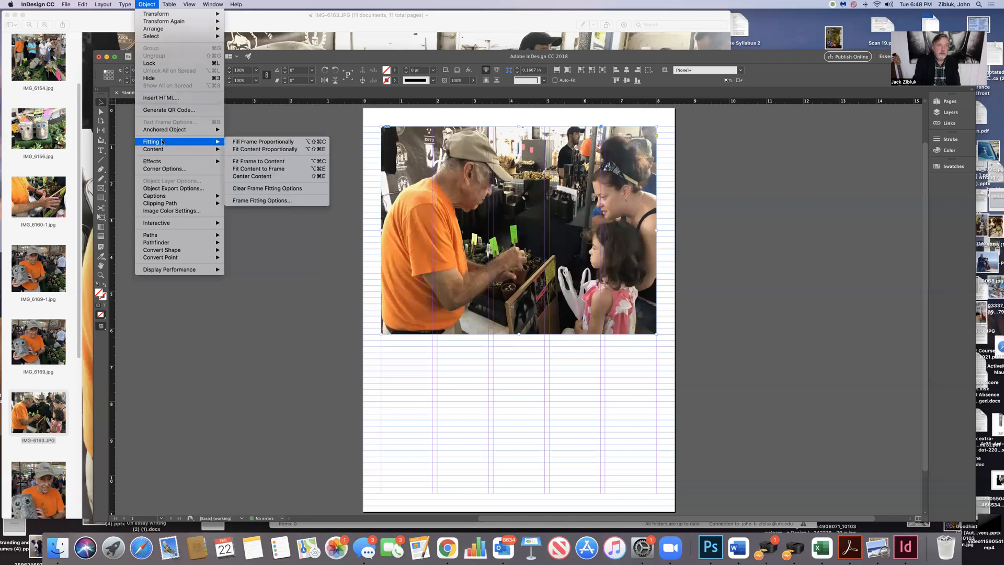
{"action": "left_click", "coordinate": [281, 169]}
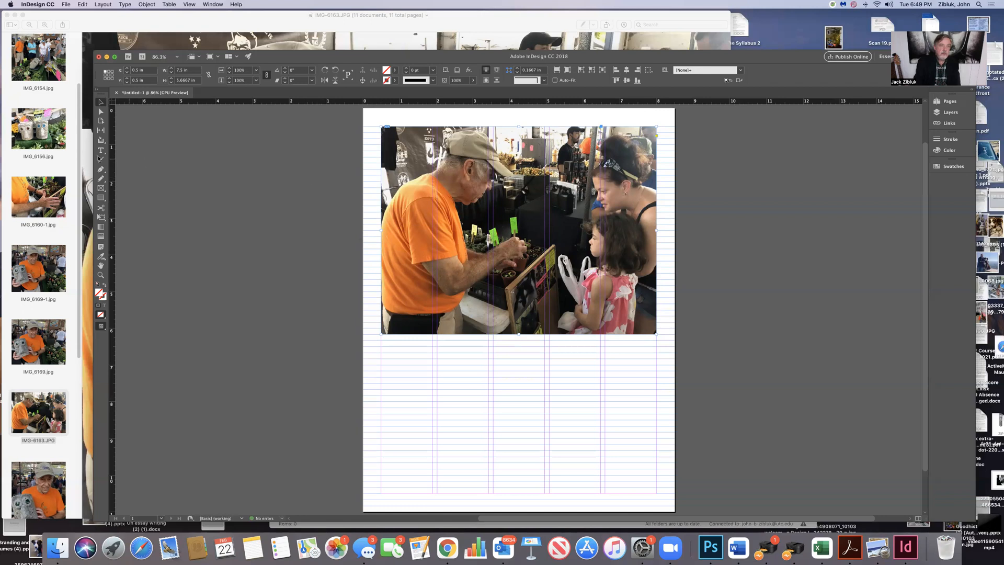
- Draw a caption text frame about 7.63 in wide and 0.81 in high just below the lead photo
{"action": "key", "text": "t"}
{"action": "left_click_drag", "start_coordinate": [381, 339], "coordinate": [650, 368]}
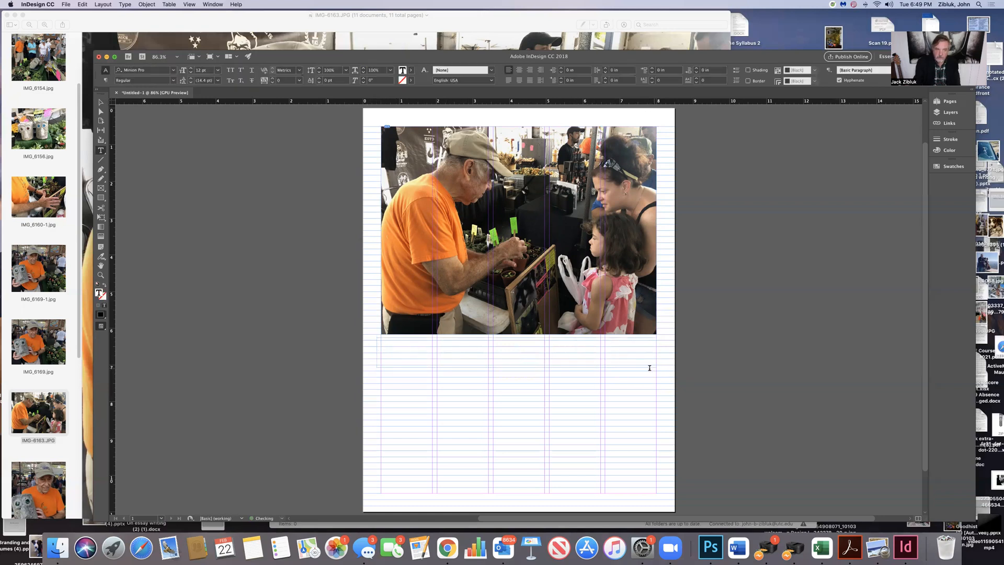
{"action": "left_click", "coordinate": [102, 103]}
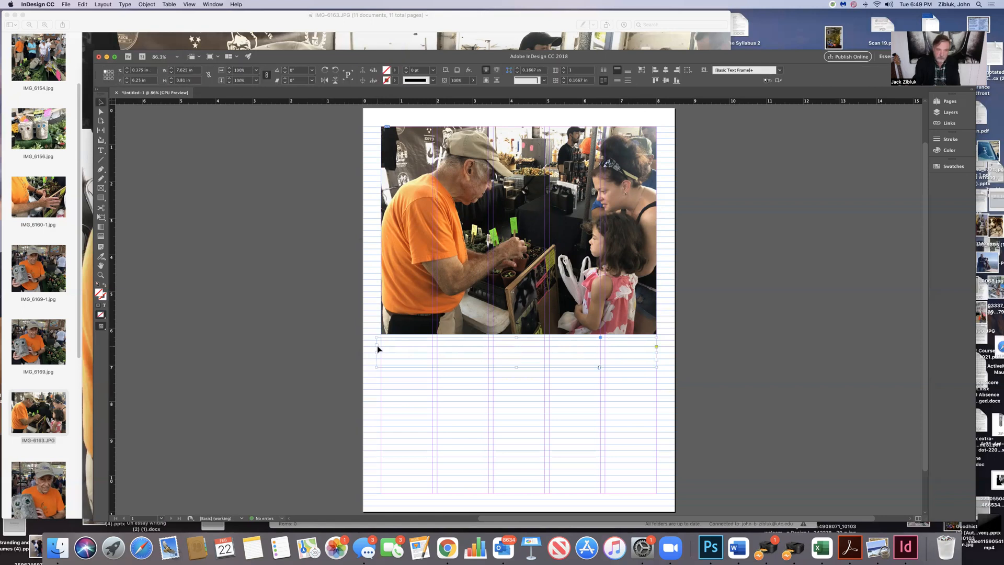
- Align the caption frame with the outer column guides, starting at 0.5 in and 7.5 in wide, with a small gap below the photo
{"action": "left_click_drag", "start_coordinate": [375, 345], "coordinate": [381, 349]}
{"action": "left_click_drag", "start_coordinate": [661, 357], "coordinate": [656, 360]}
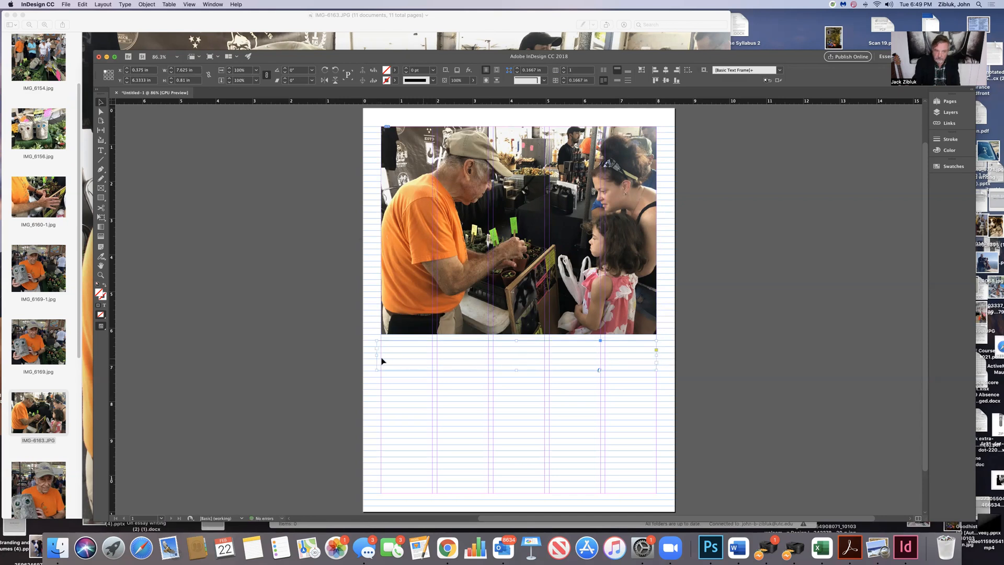
{"action": "left_click_drag", "start_coordinate": [376, 357], "coordinate": [381, 360]}
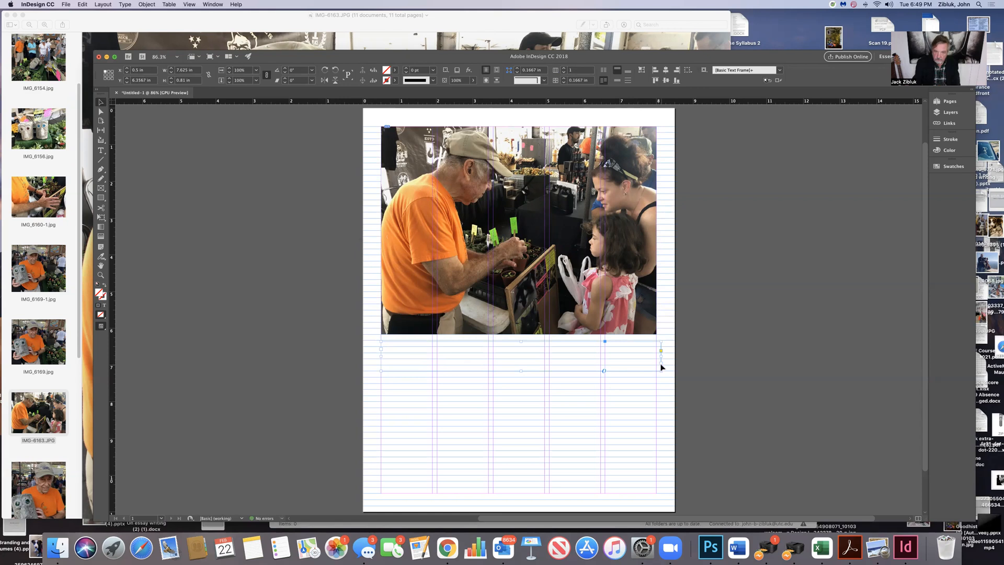
{"action": "left_click_drag", "start_coordinate": [661, 360], "coordinate": [657, 362]}
{"action": "left_click_drag", "start_coordinate": [376, 371], "coordinate": [380, 371]}
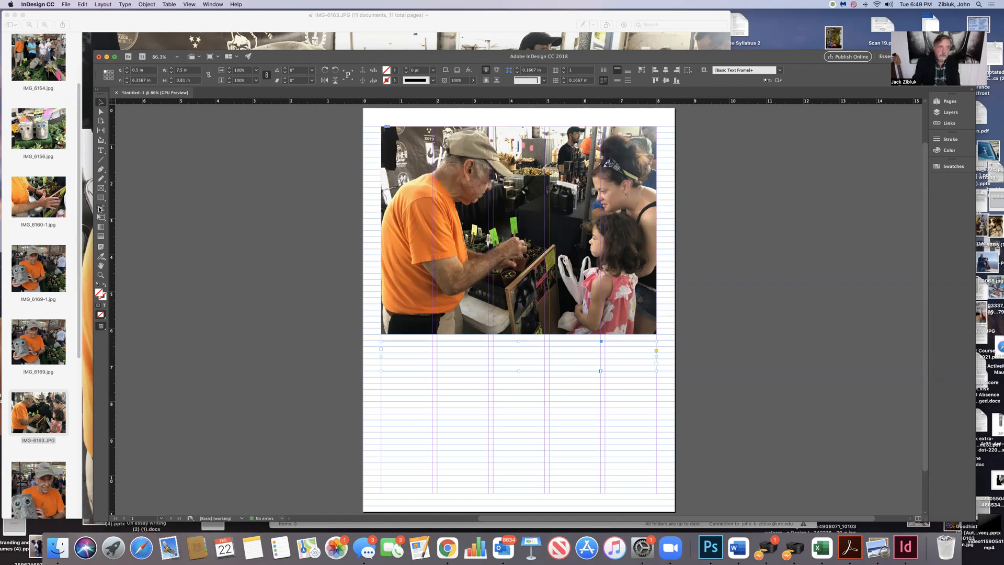
- Set the caption frame's text to 14 pt Minion Pro Bold
{"action": "left_click", "coordinate": [101, 151]}
{"action": "left_click", "coordinate": [392, 344]}
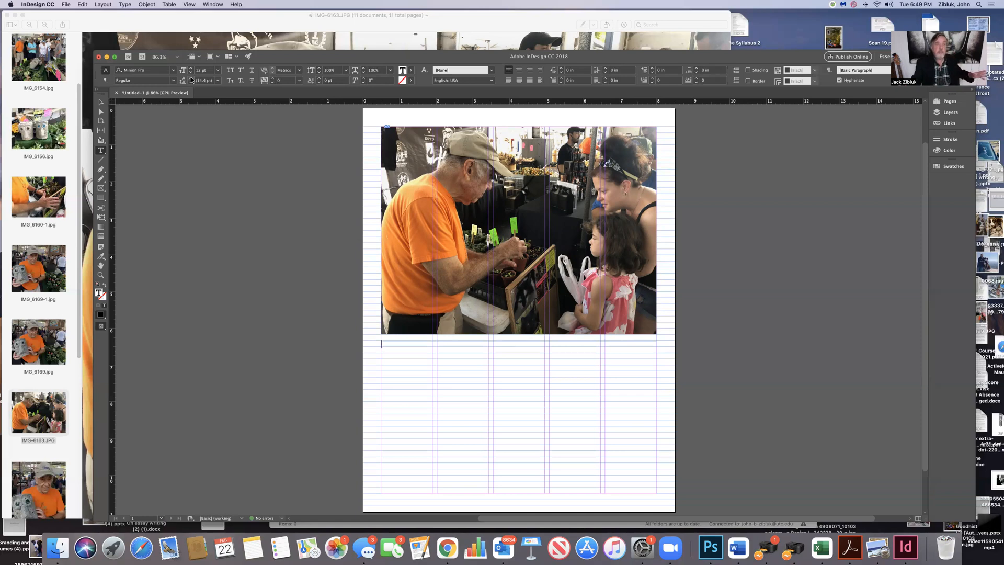
{"action": "left_click", "coordinate": [217, 70]}
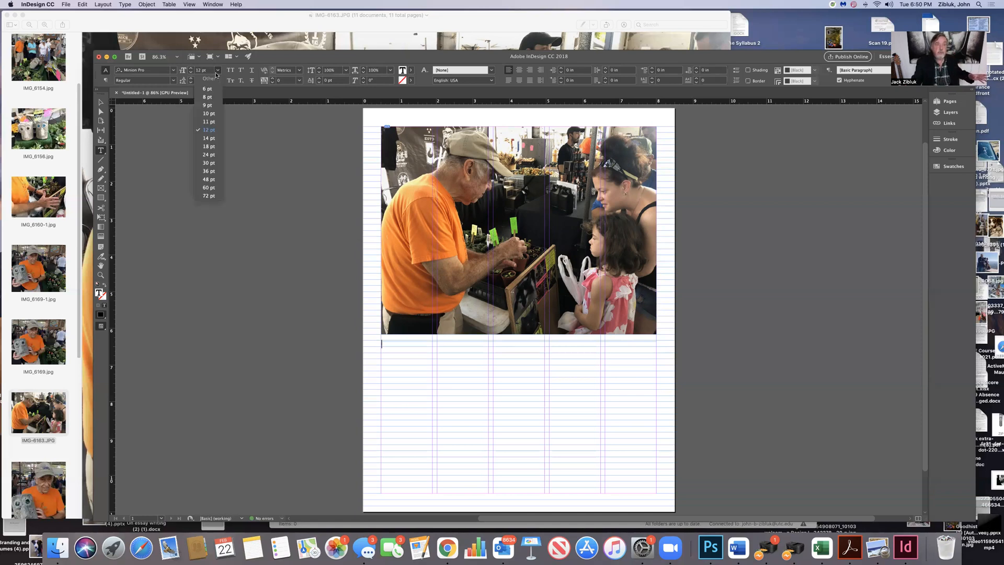
{"action": "left_click", "coordinate": [209, 138]}
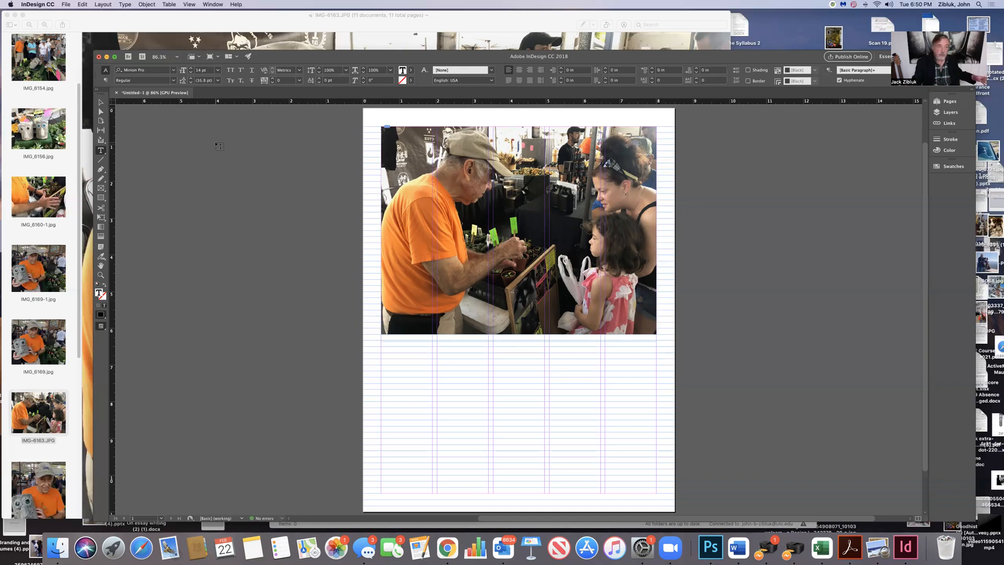
{"action": "left_click", "coordinate": [173, 81]}
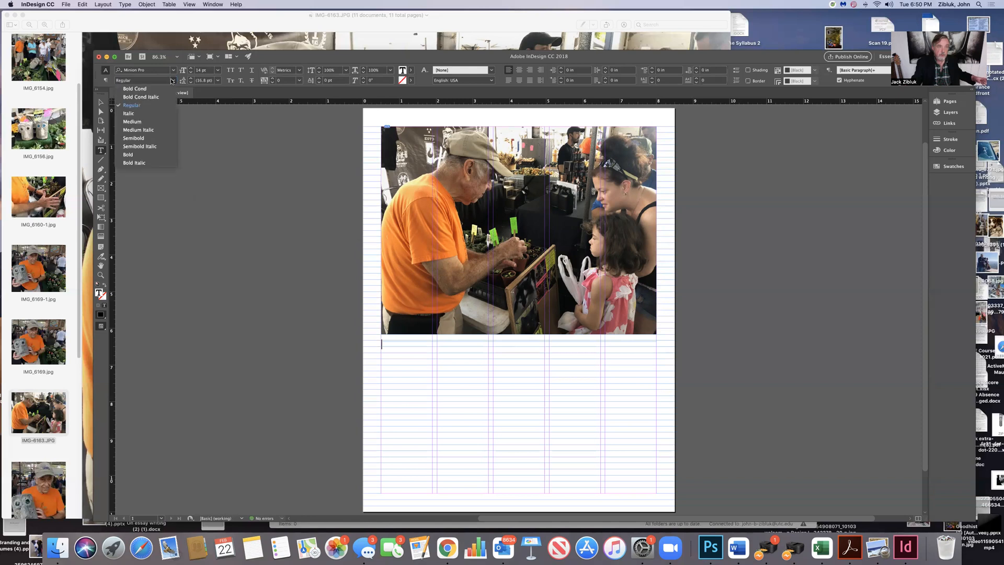
{"action": "left_click", "coordinate": [142, 154]}
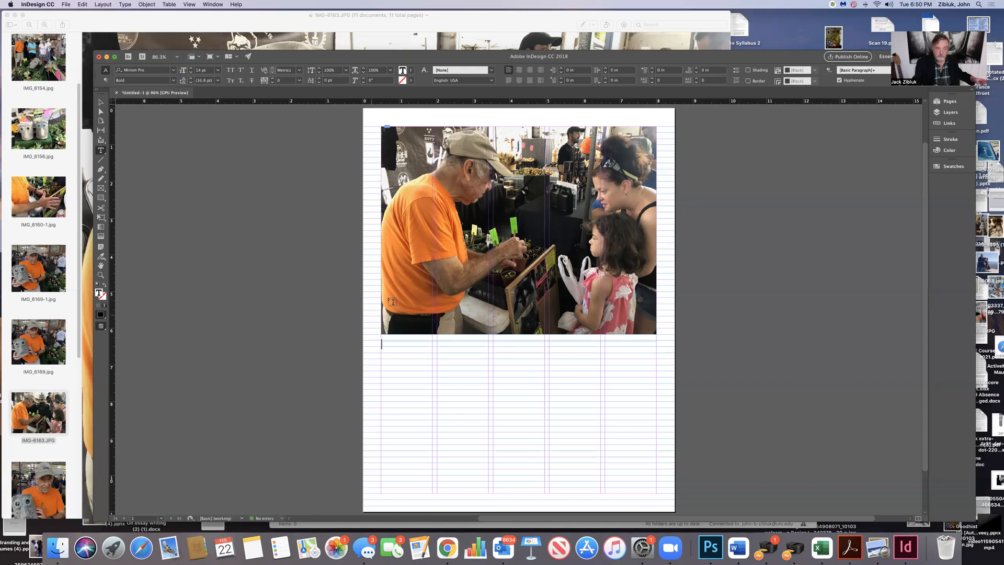
- Enter a single line of placeholder x characters across the first three columns of the caption frame
{"action": "type", "text": "xxxxxxxxxxxxx"}
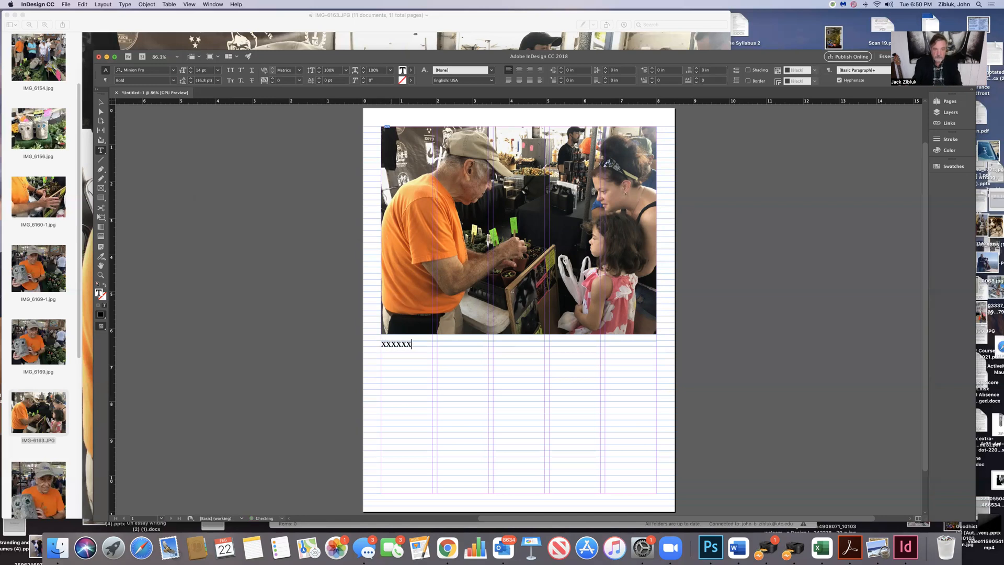
{"action": "type", "text": "xxxxxxxxxxx"}
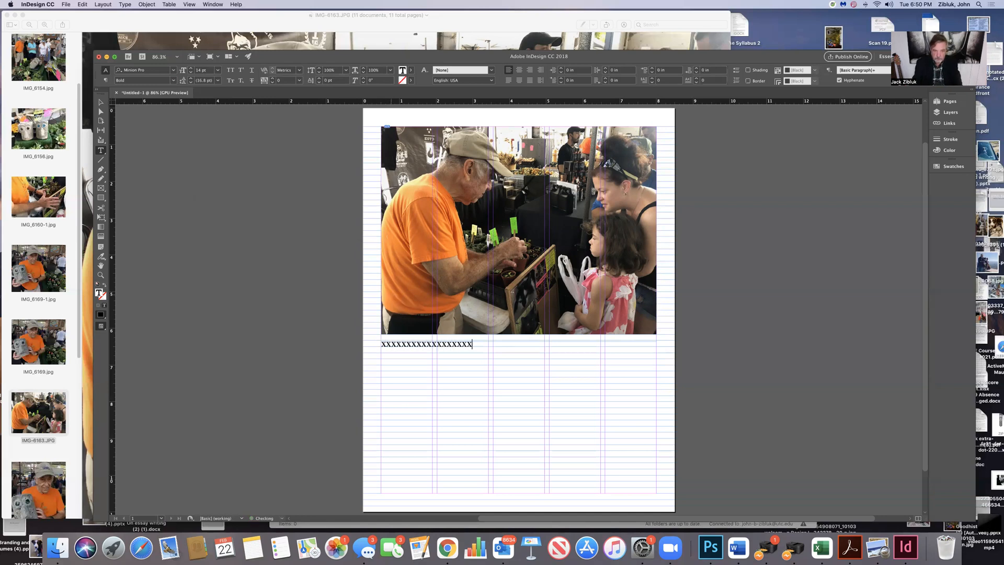
{"action": "type", "text": "xxxxxxxx"}
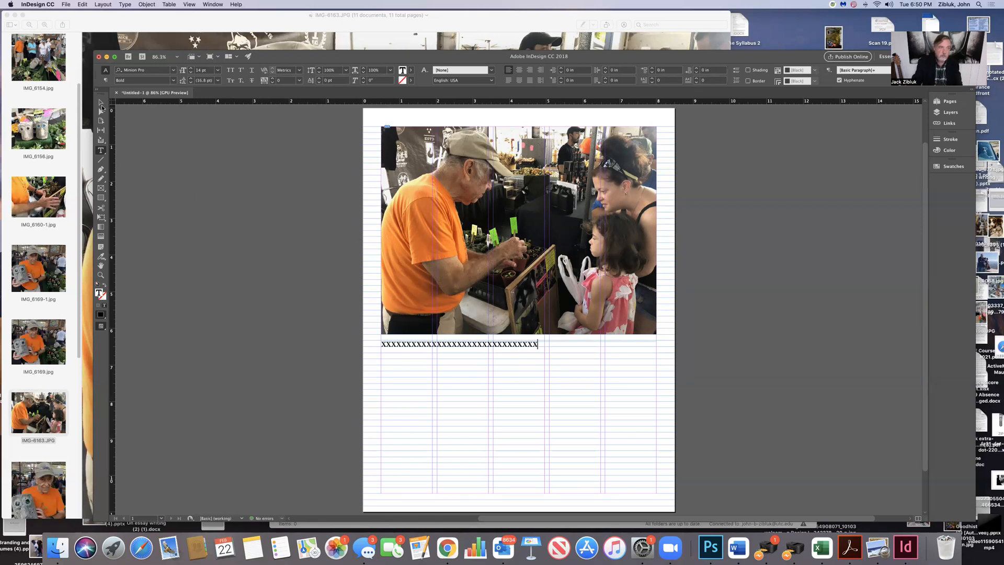
- Shorten the caption frame to about 0.31 in high so it closely fits the placeholder line
{"action": "left_click", "coordinate": [101, 105]}
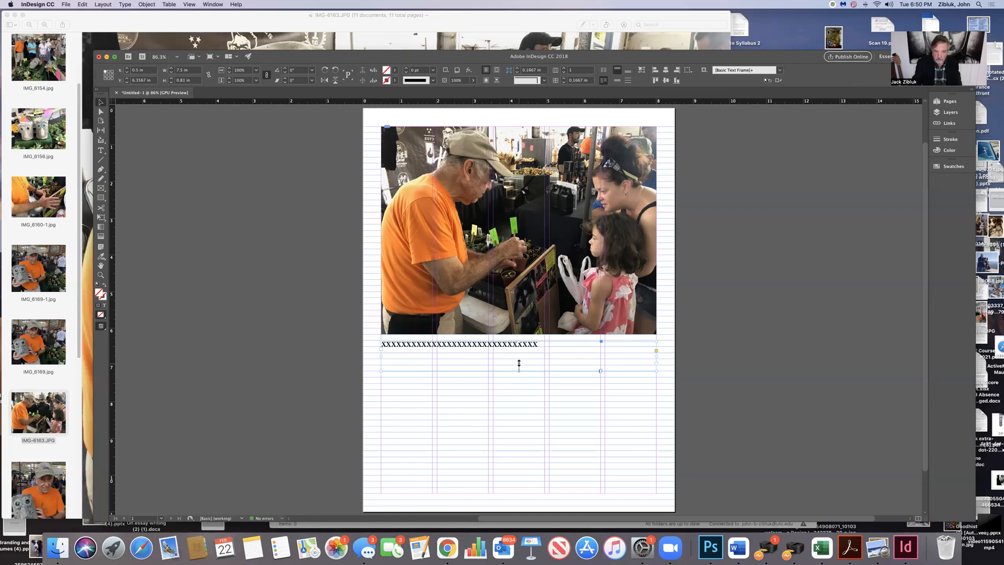
{"action": "left_click", "coordinate": [519, 373]}
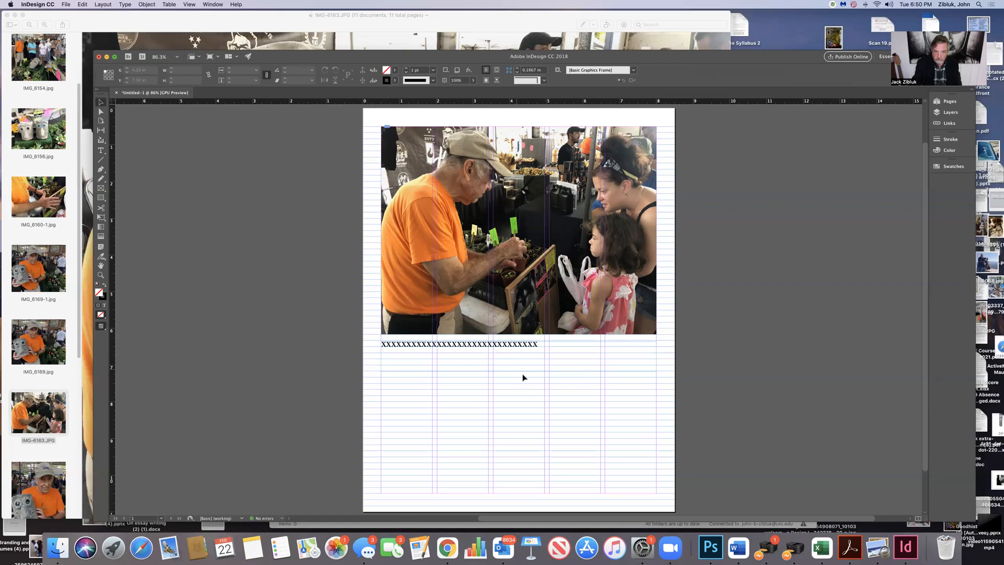
{"action": "left_click", "coordinate": [522, 368]}
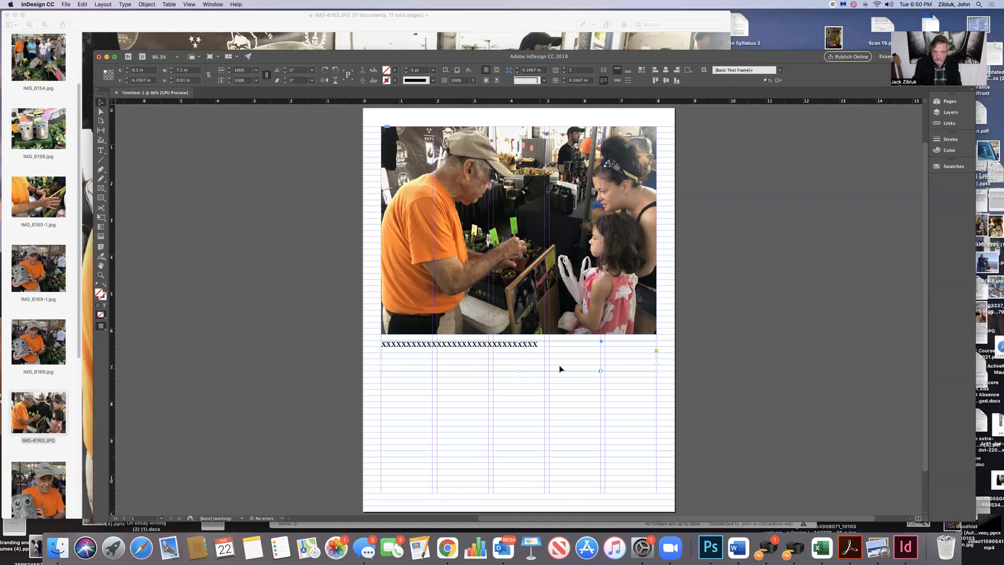
{"action": "left_click_drag", "start_coordinate": [519, 371], "coordinate": [519, 354]}
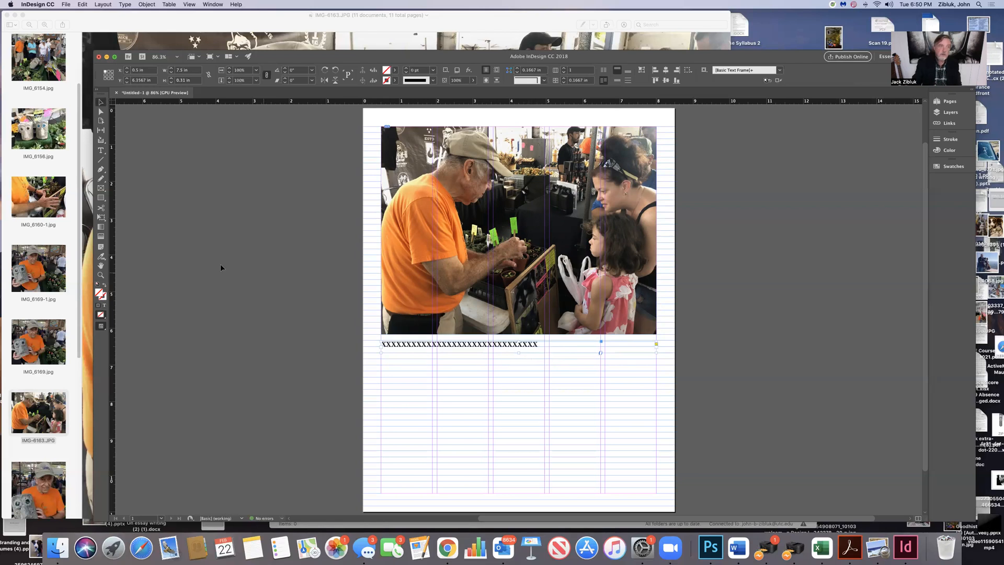
{"action": "left_click", "coordinate": [100, 151]}
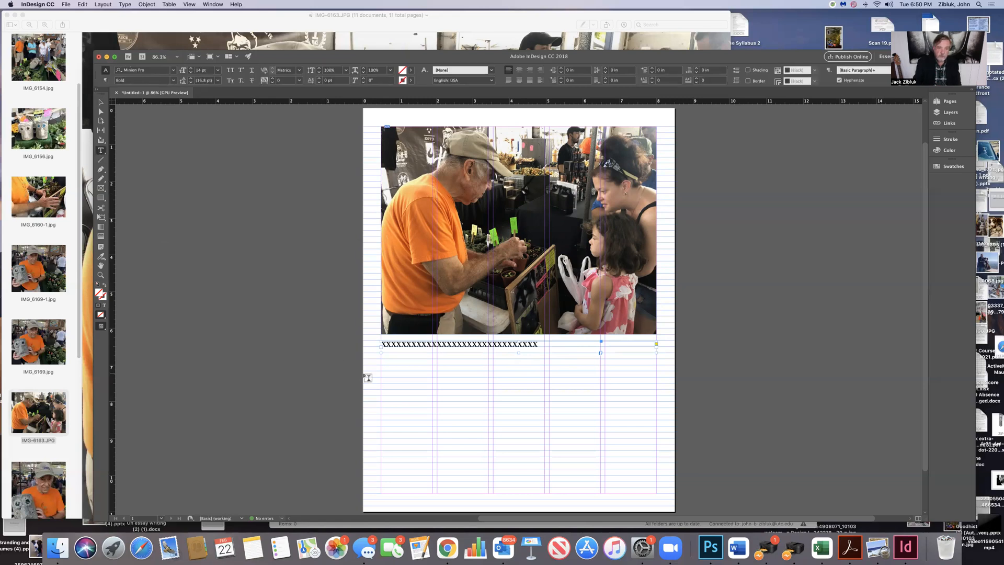
{"action": "left_click", "coordinate": [101, 159]}
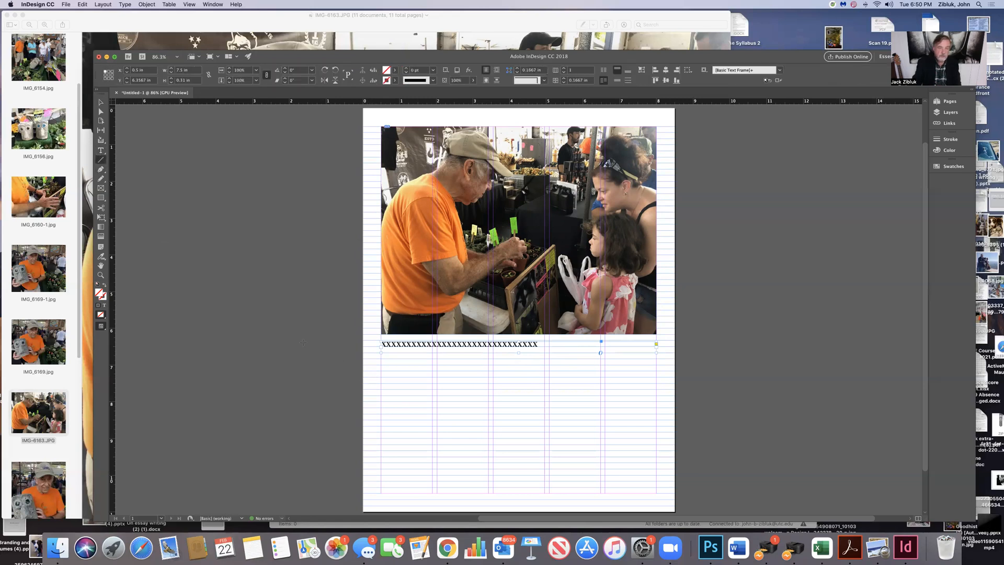
{"action": "mouse_move", "coordinate": [382, 377]}
{"action": "left_mouse_down"}
{"action": "mouse_move", "coordinate": [473, 427]}
{"action": "mouse_move", "coordinate": [616, 449]}
{"action": "left_mouse_up"}
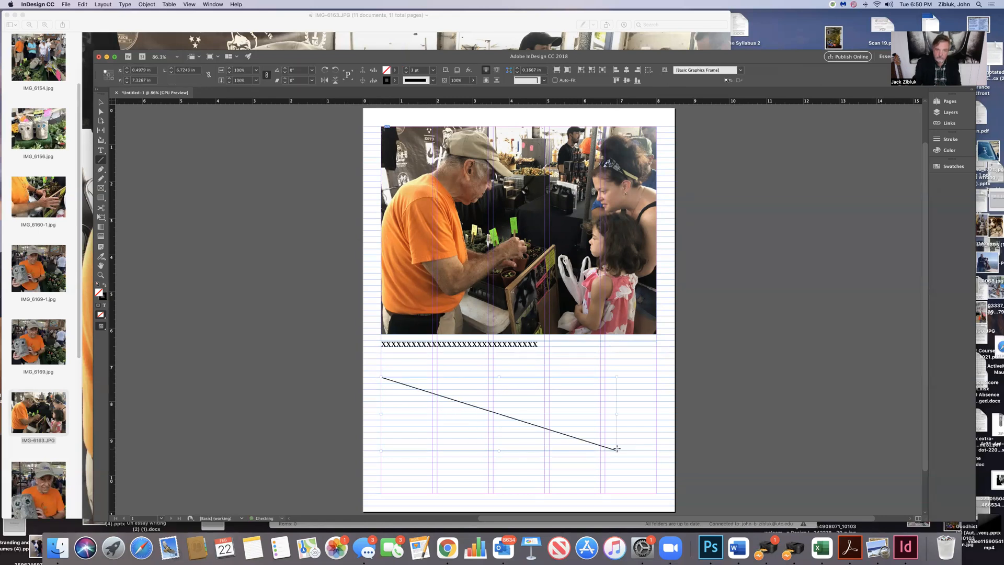
{"action": "left_click", "coordinate": [85, 5]}
{"action": "left_click", "coordinate": [97, 35]}
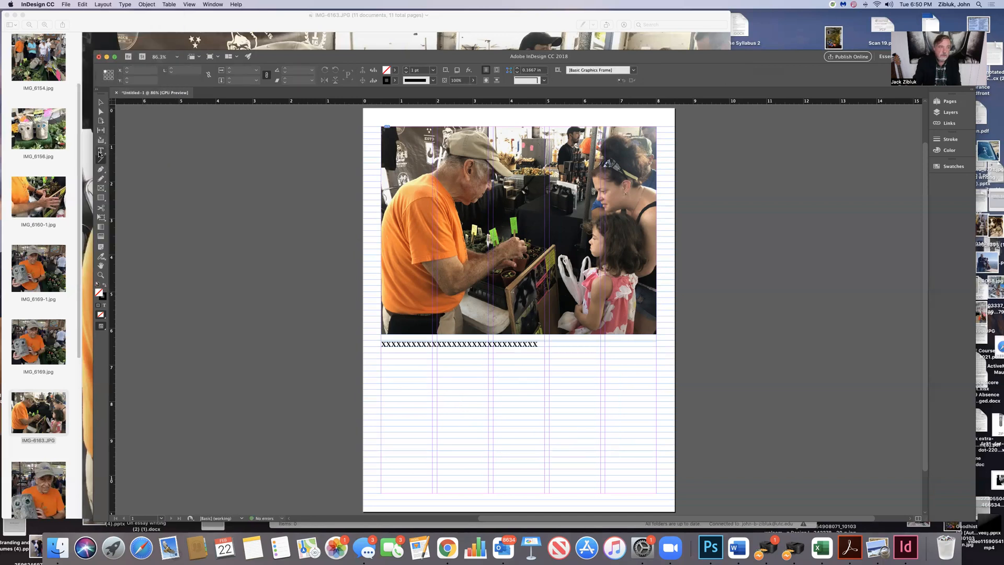
- Draw a text frame about 7.62 in wide and 2.75 in high across all columns below the caption
{"action": "left_click", "coordinate": [101, 152]}
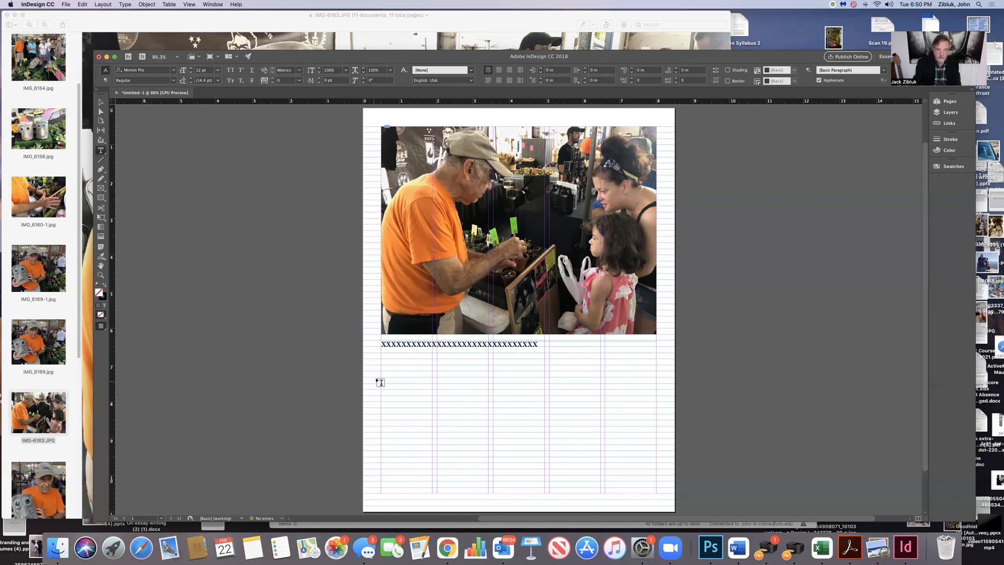
{"action": "left_click_drag", "start_coordinate": [380, 382], "coordinate": [660, 481]}
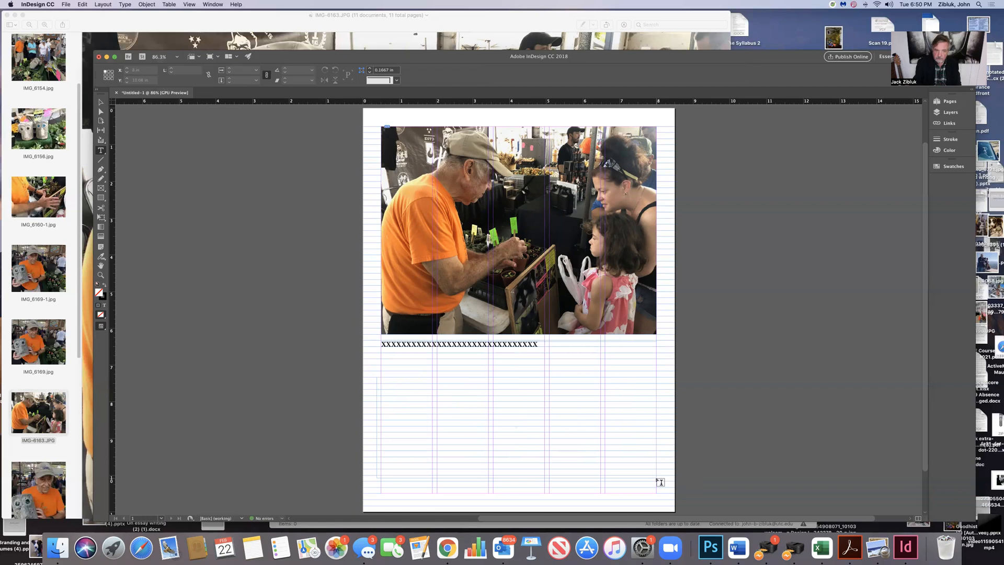
{"action": "left_click", "coordinate": [101, 103]}
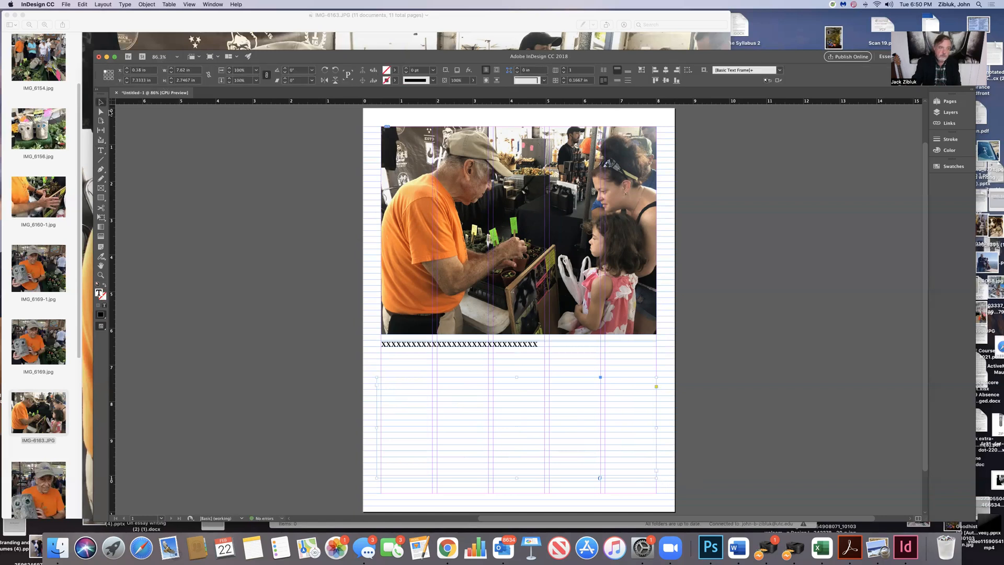
- Narrow the lower text frame to 7.5 in so it meets the left margin, and place the story's Word document in it
{"action": "left_click_drag", "start_coordinate": [376, 429], "coordinate": [381, 428]}
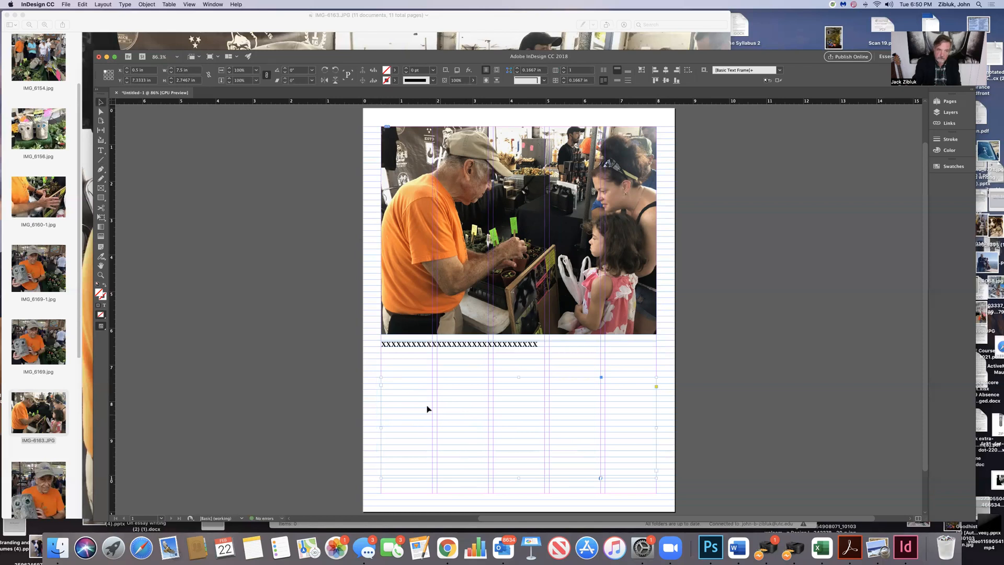
{"action": "left_click", "coordinate": [101, 153]}
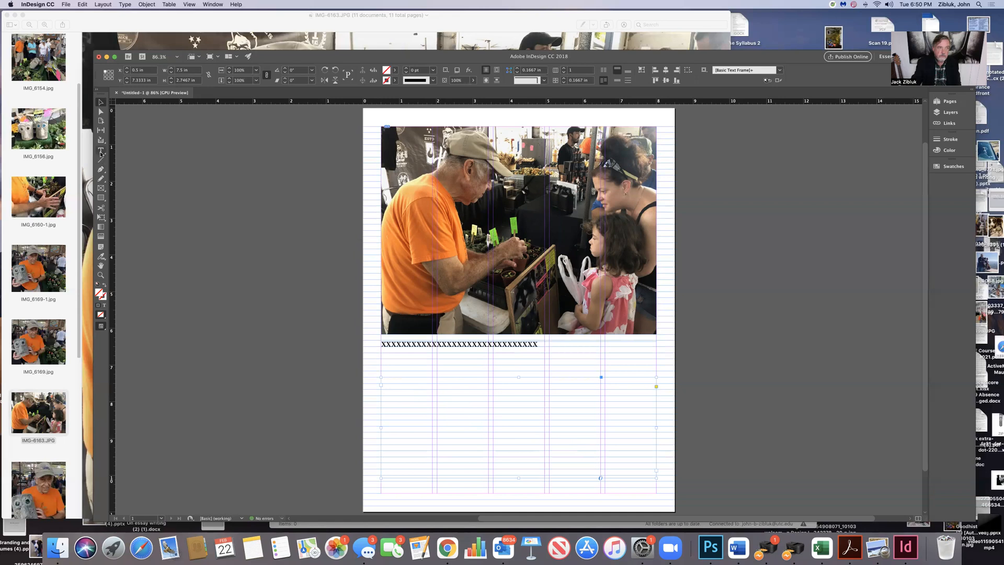
{"action": "left_click", "coordinate": [393, 385]}
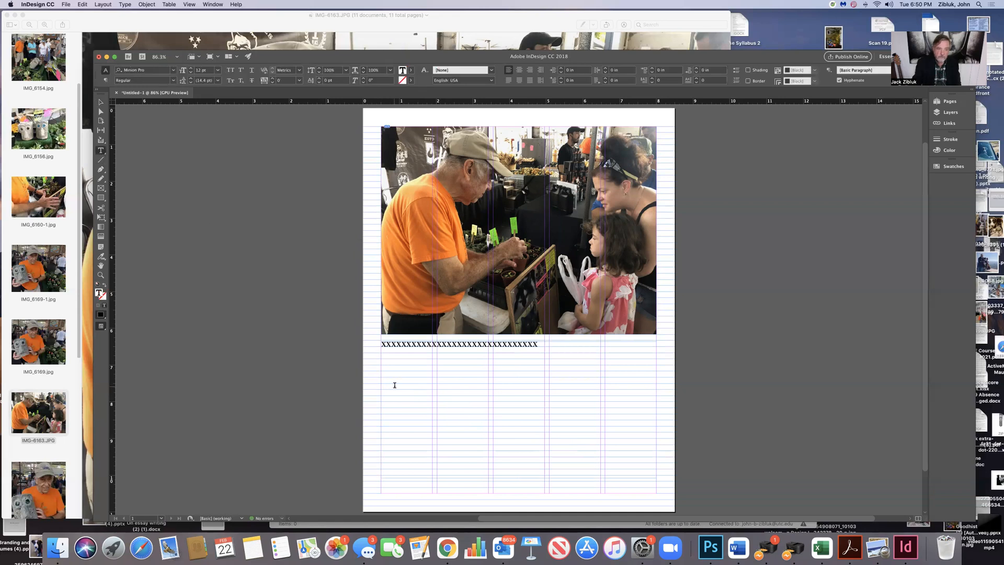
{"action": "left_click", "coordinate": [65, 4]}
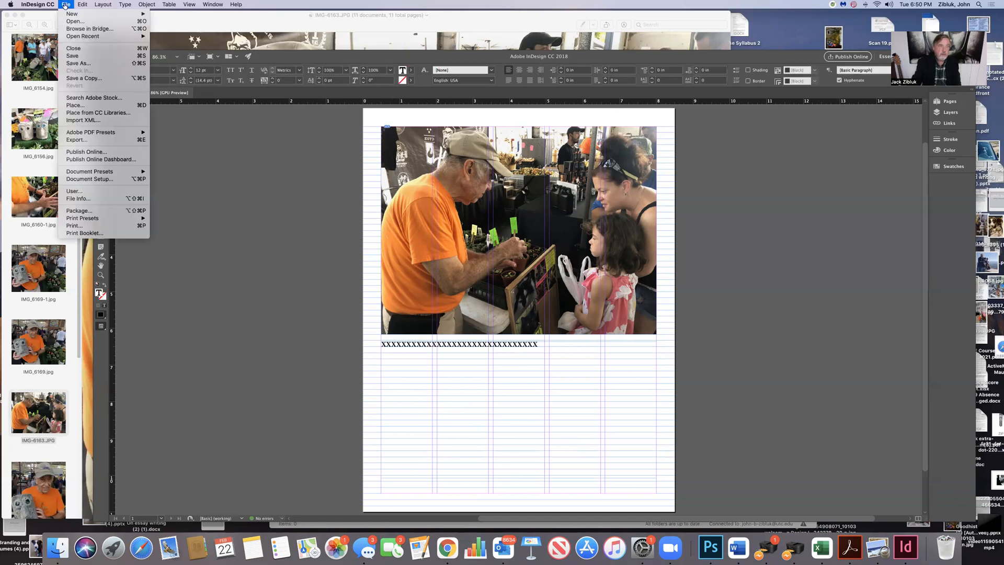
{"action": "left_click", "coordinate": [116, 105]}
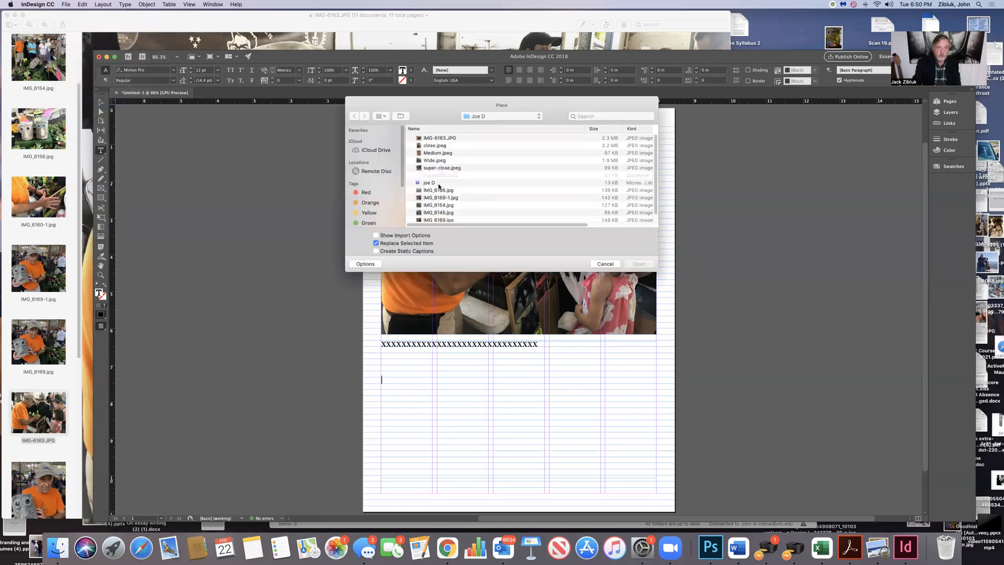
{"action": "left_click", "coordinate": [434, 182]}
{"action": "left_click", "coordinate": [639, 264]}
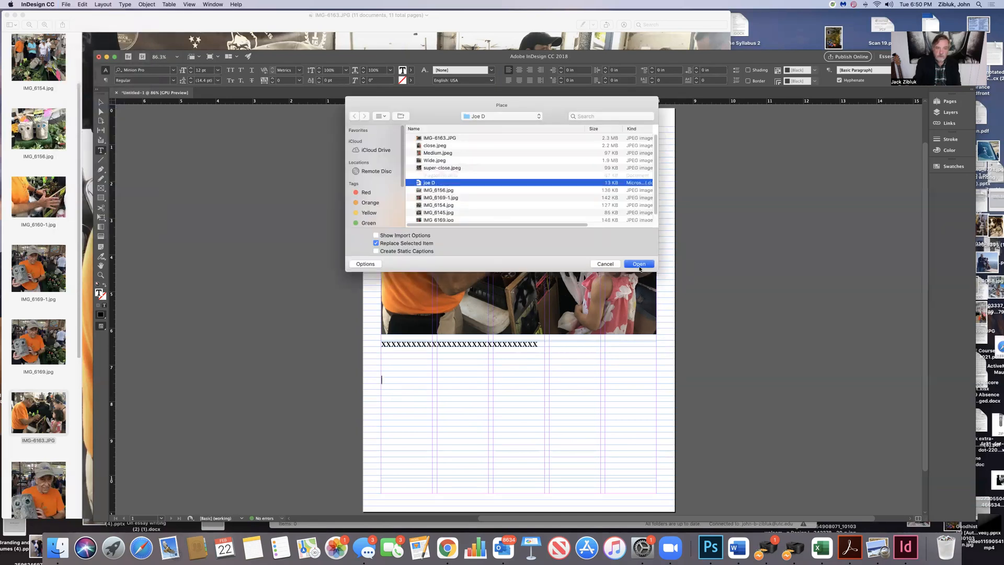
{"action": "left_click", "coordinate": [585, 342]}
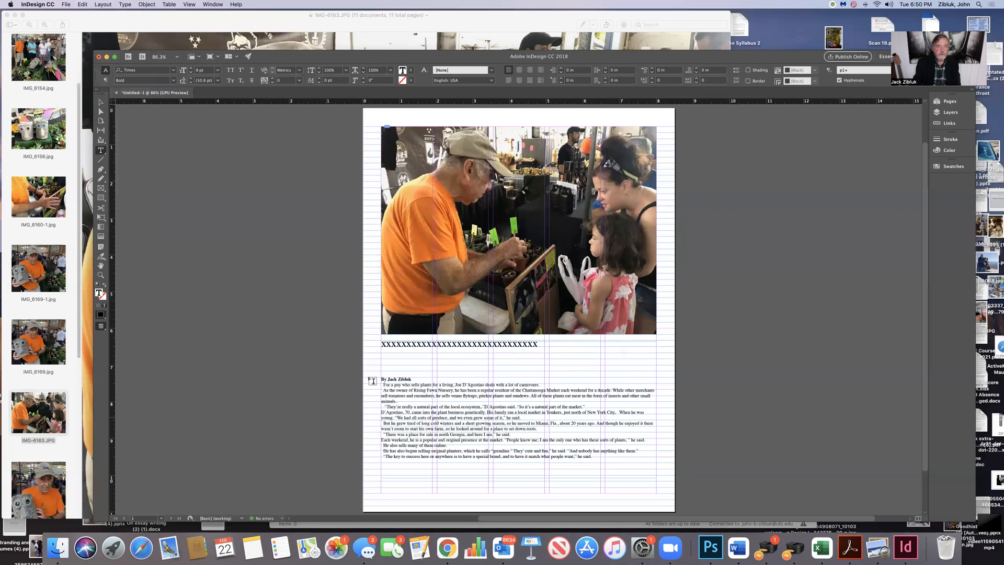
- Divide the story text frame into four columns and shorten it to 2 in high
{"action": "left_click", "coordinate": [101, 102]}
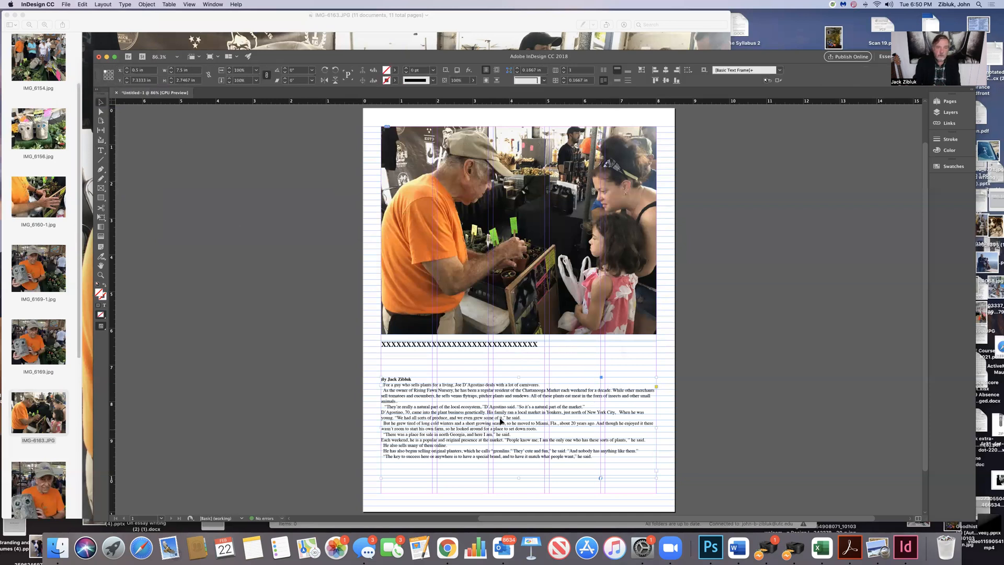
{"action": "left_click", "coordinate": [564, 67]}
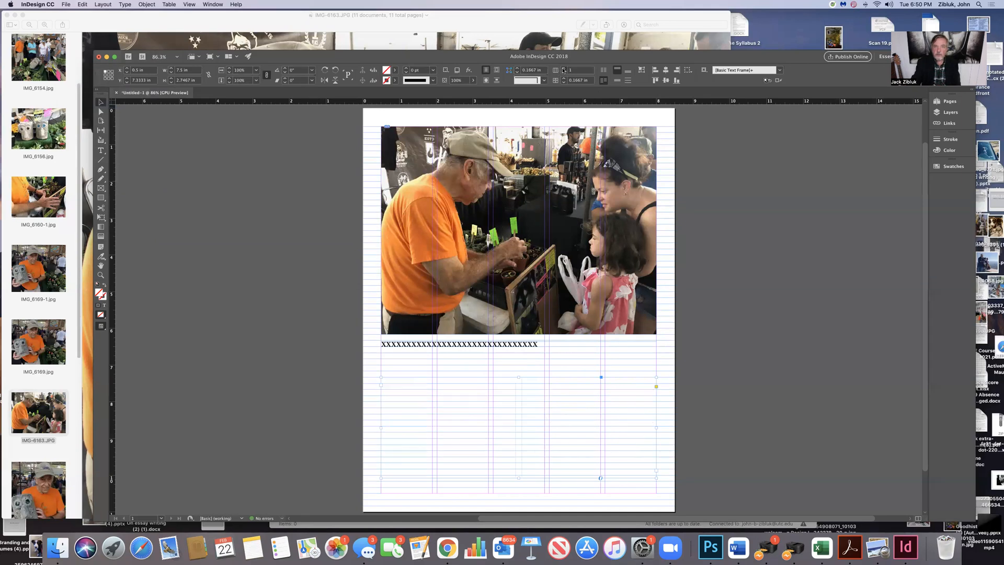
{"action": "left_click", "coordinate": [563, 68]}
{"action": "left_click", "coordinate": [563, 68]}
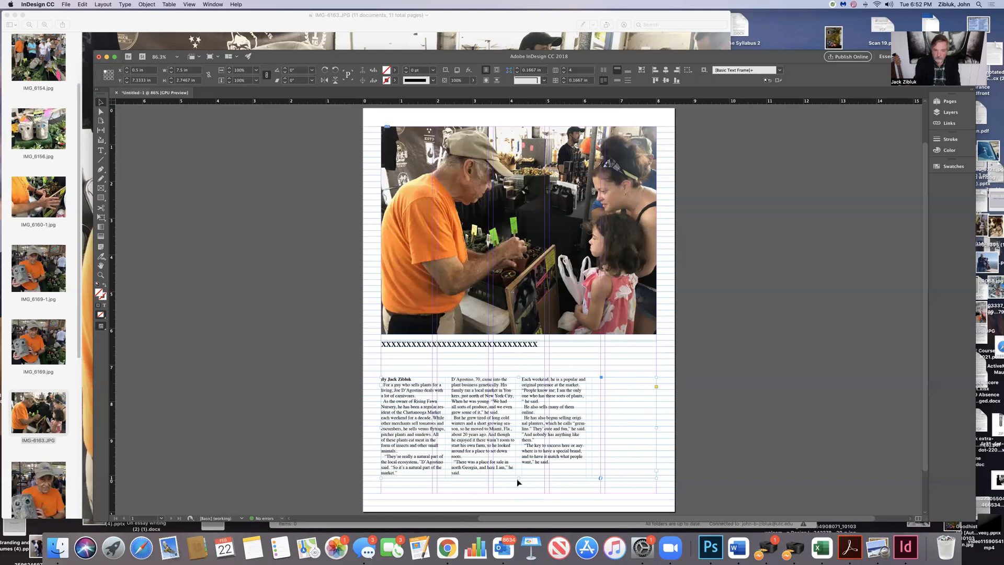
{"action": "left_click_drag", "start_coordinate": [518, 476], "coordinate": [518, 444]}
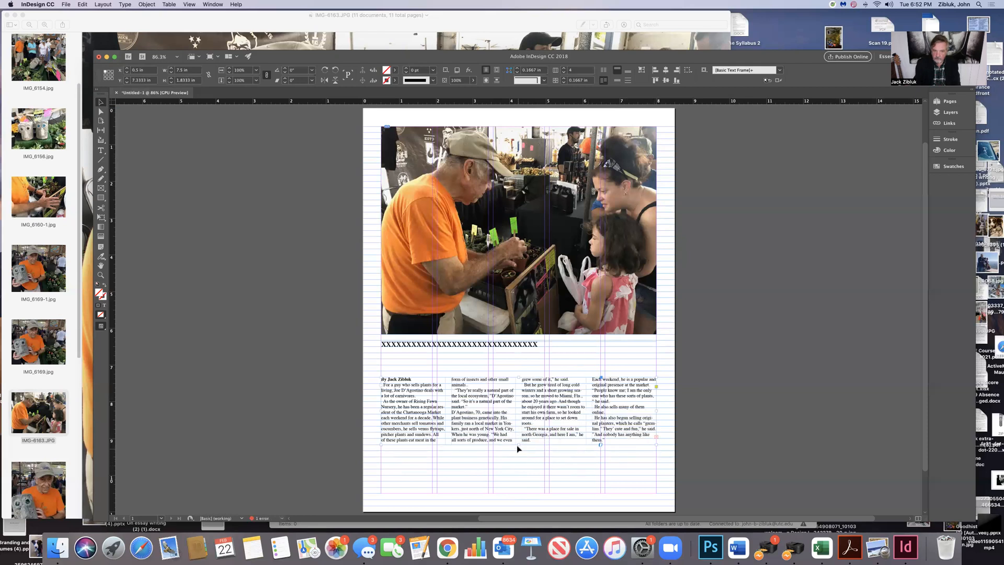
{"action": "left_click_drag", "start_coordinate": [518, 445], "coordinate": [518, 452]}
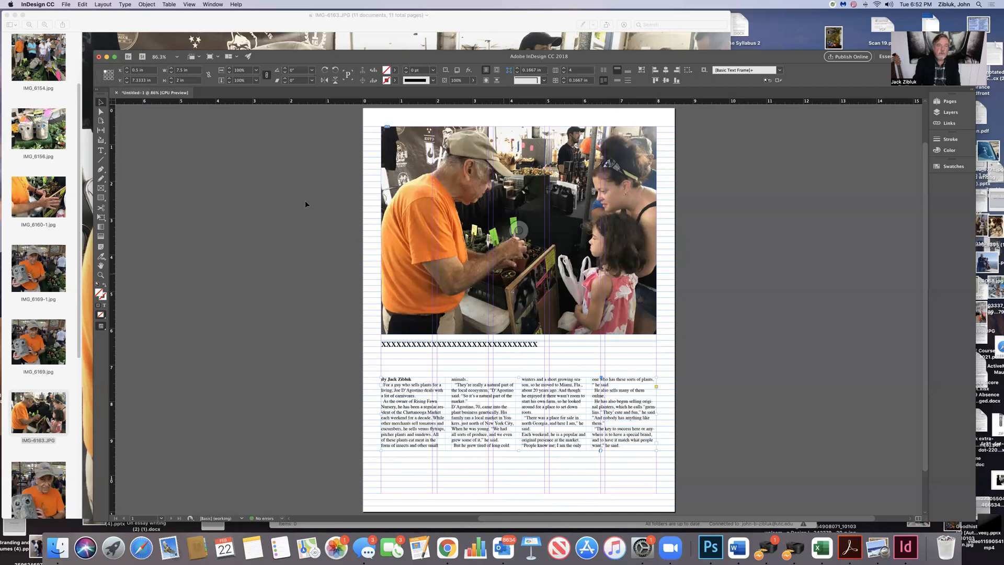
- Draw a headline text frame about 0.54 in high between caption and story, and fit it to the left margin at 7.5 in wide
{"action": "left_click", "coordinate": [101, 151]}
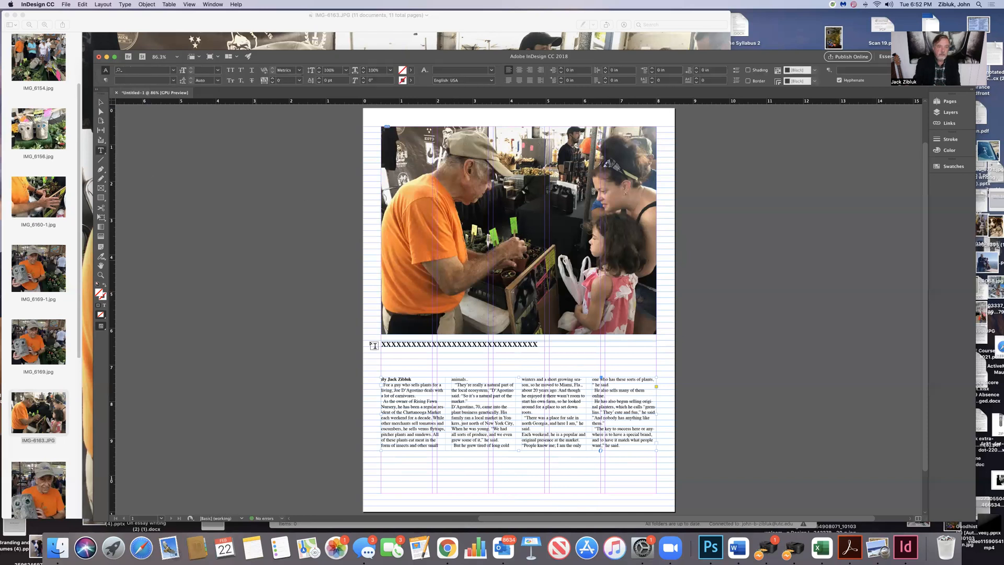
{"action": "left_click_drag", "start_coordinate": [378, 349], "coordinate": [655, 369]}
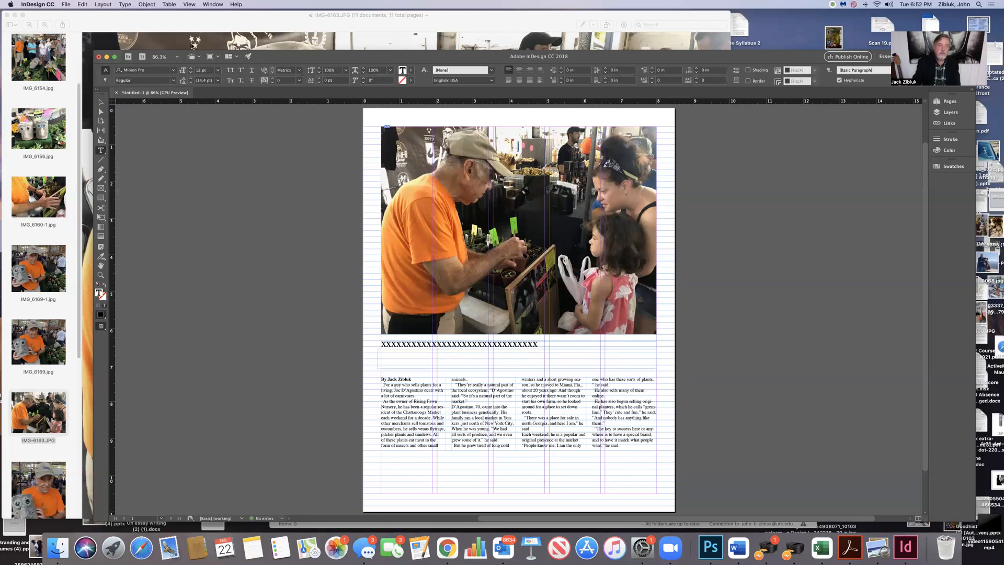
{"action": "key", "text": "Escape"}
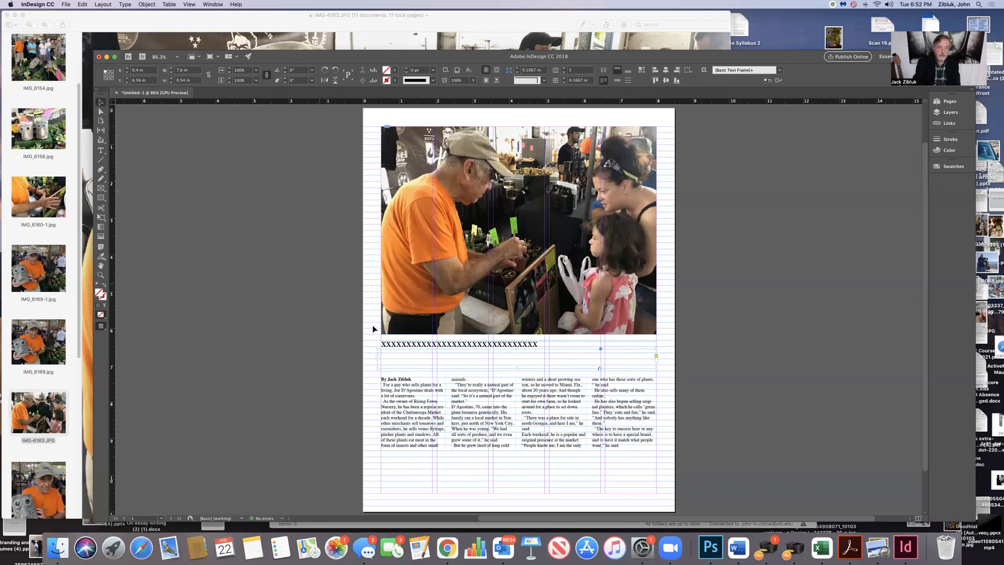
{"action": "left_click_drag", "start_coordinate": [377, 358], "coordinate": [382, 360]}
- Set the text size in the empty headline frame to 36 pt
{"action": "left_click", "coordinate": [101, 150]}
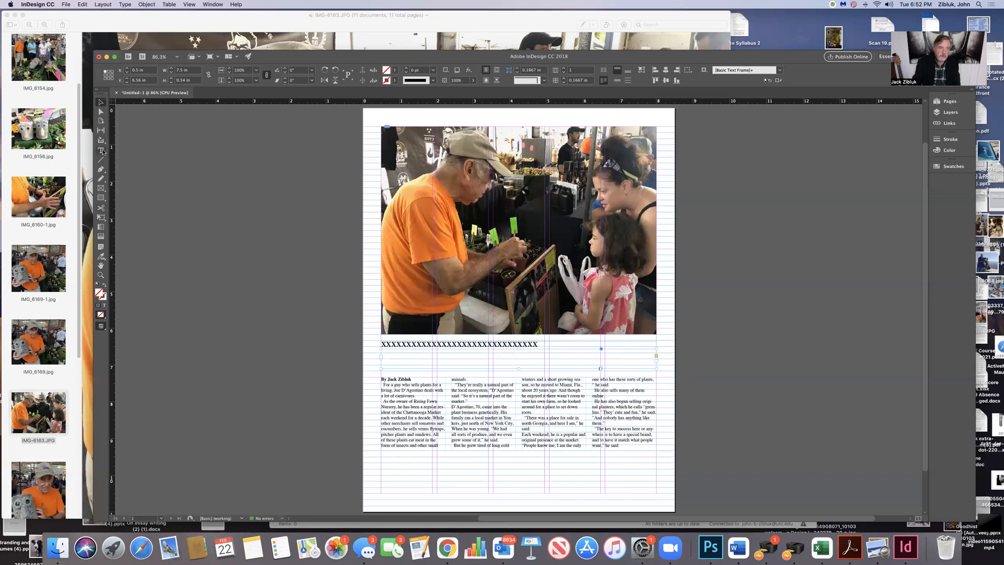
{"action": "left_click", "coordinate": [391, 359]}
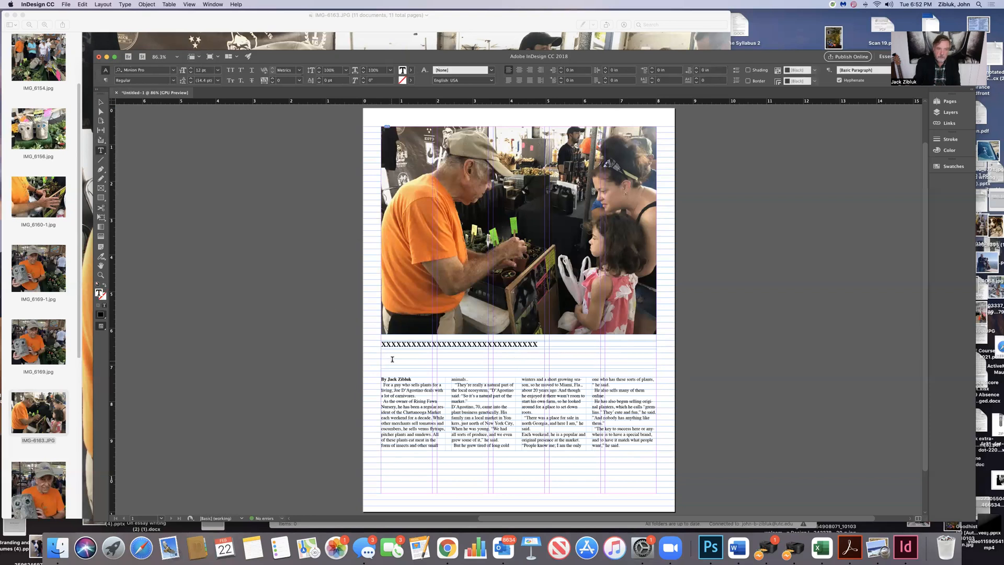
{"action": "left_click", "coordinate": [218, 70]}
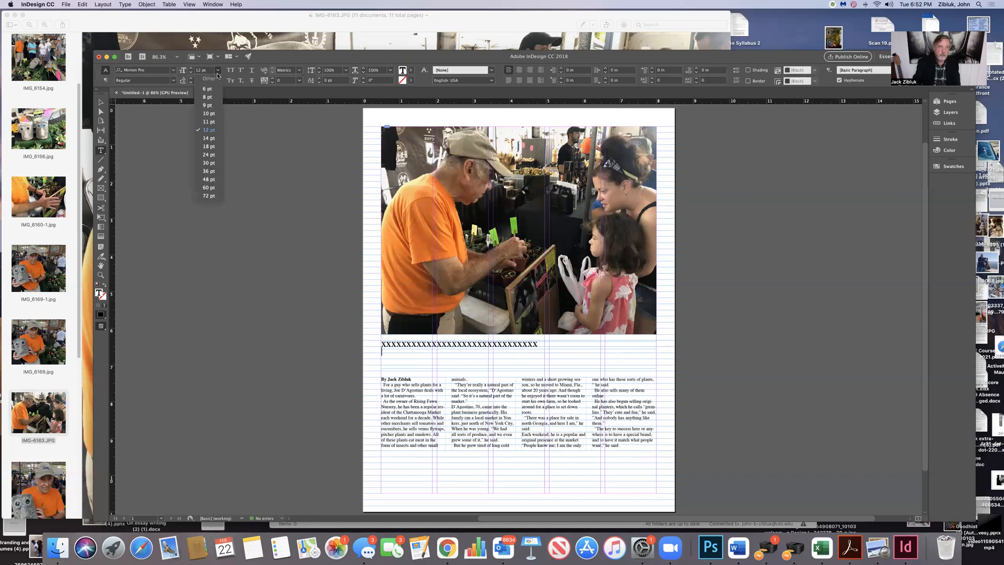
{"action": "left_click", "coordinate": [208, 171]}
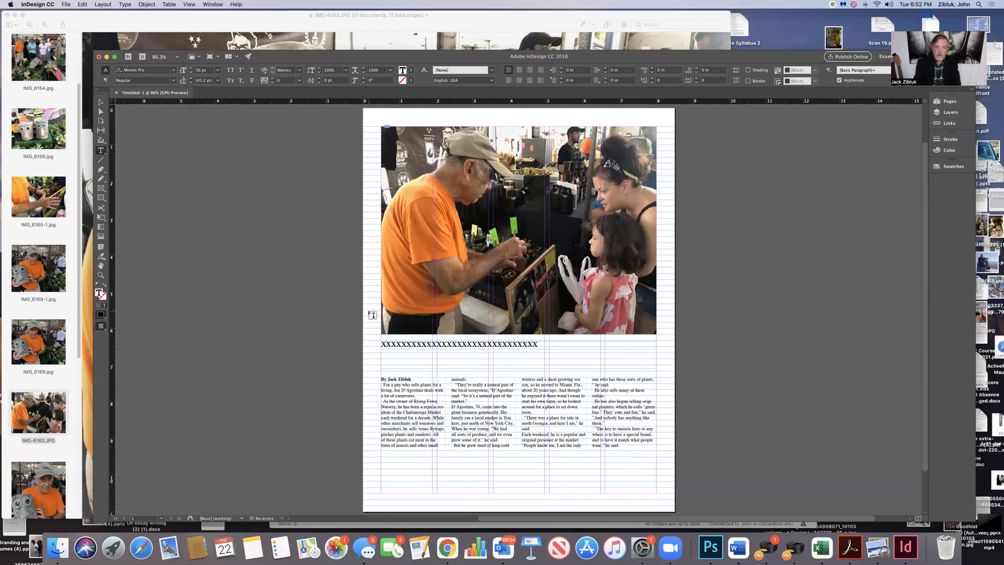
- Enter the headline "Feed me," say, followed by the vendor's short name in the possessive and the words carnivore plants
{"action": "type", "text": "\"G"}
{"action": "key", "text": "BackSpace"}
{"action": "type", "text": "Feed m"}
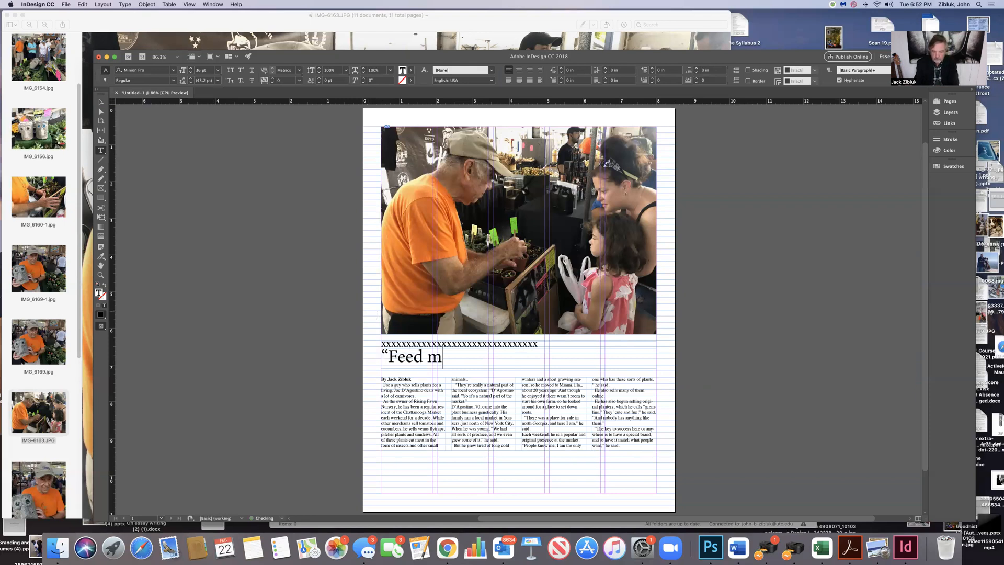
{"action": "type", "text": "e,\" say J"}
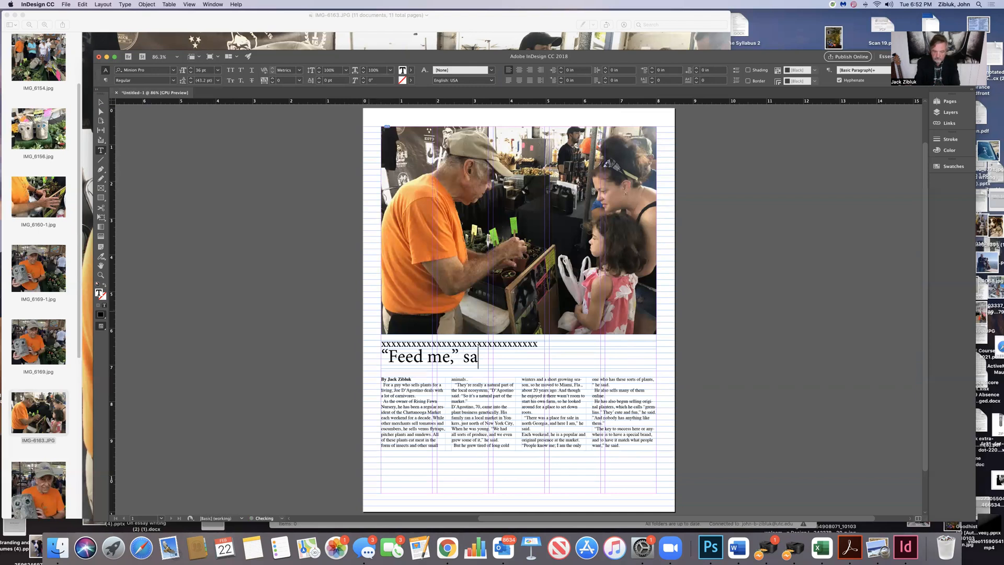
{"action": "type", "text": "oe'"}
{"action": "key", "text": "BackSpace"}
{"action": "type", "text": "D"}
{"action": "type", "text": "'s"}
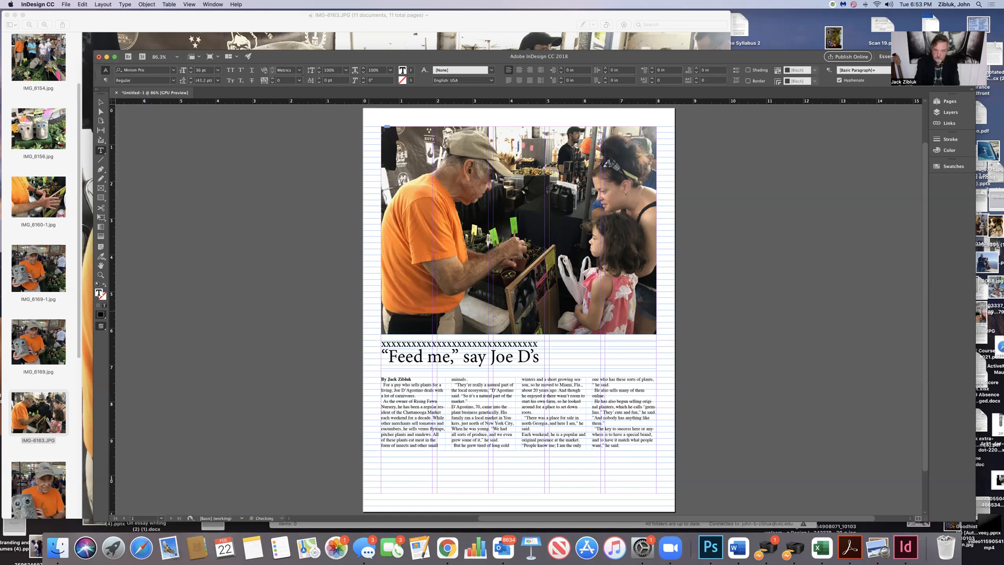
{"action": "type", "text": " carnivo"}
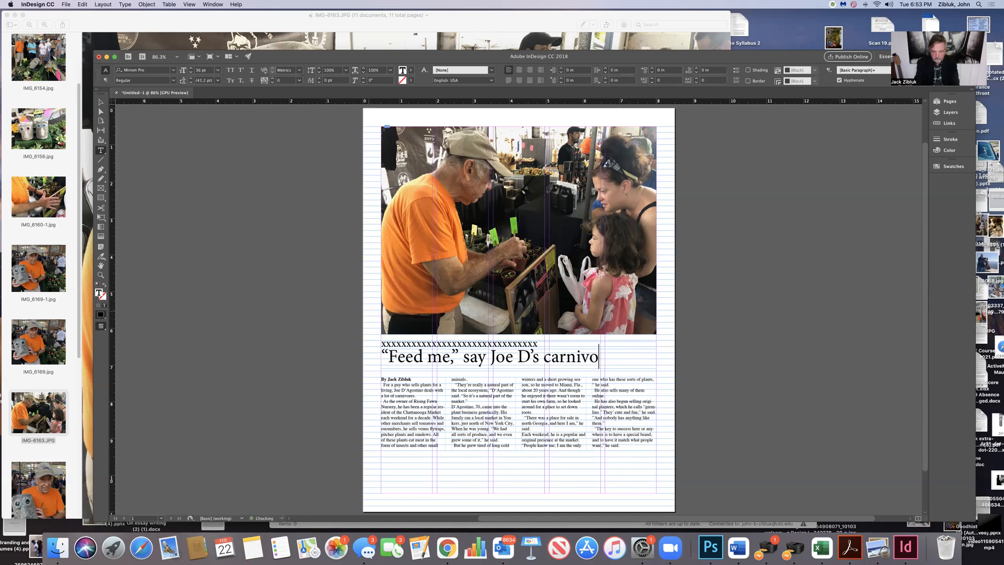
{"action": "type", "text": "re plant"}
{"action": "key", "text": "BackSpace"}
{"action": "key", "text": "BackSpace"}
{"action": "key", "text": "BackSpace"}
{"action": "key", "text": "BackSpace"}
{"action": "key", "text": "BackSpace"}
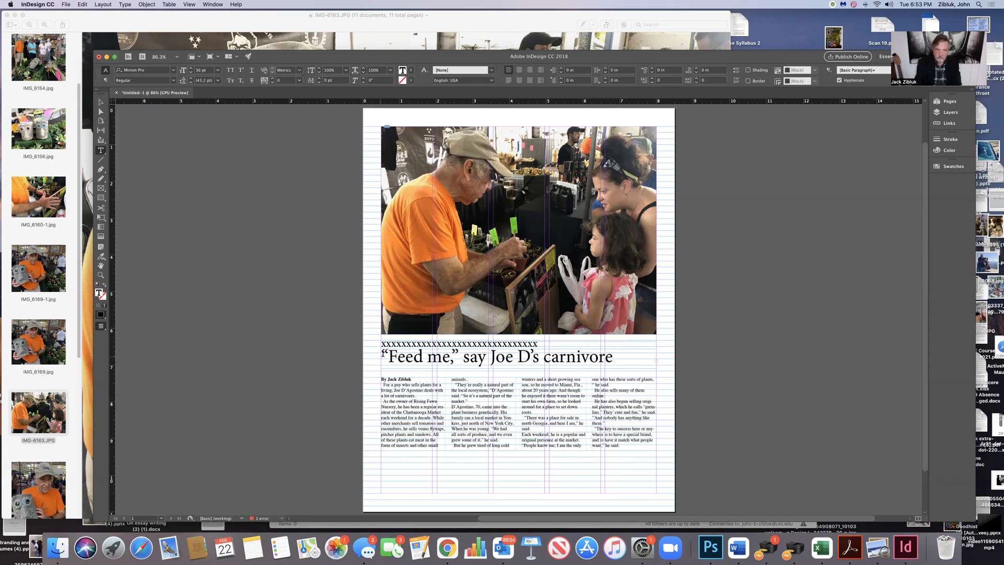
- Reduce the whole headline, including its last word plants, to 30 pt
{"action": "left_click_drag", "start_coordinate": [382, 357], "coordinate": [624, 352]}
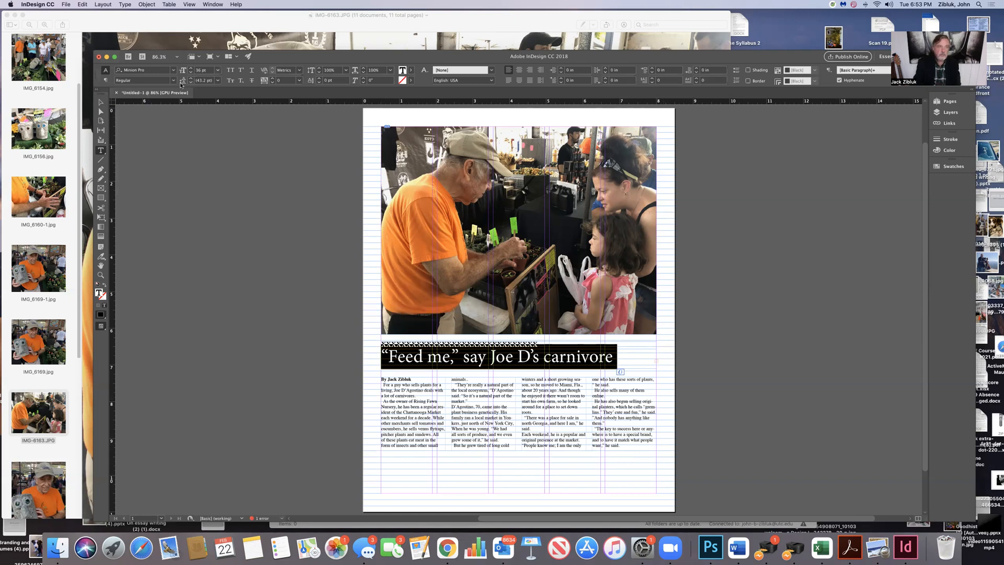
{"action": "left_click", "coordinate": [219, 75]}
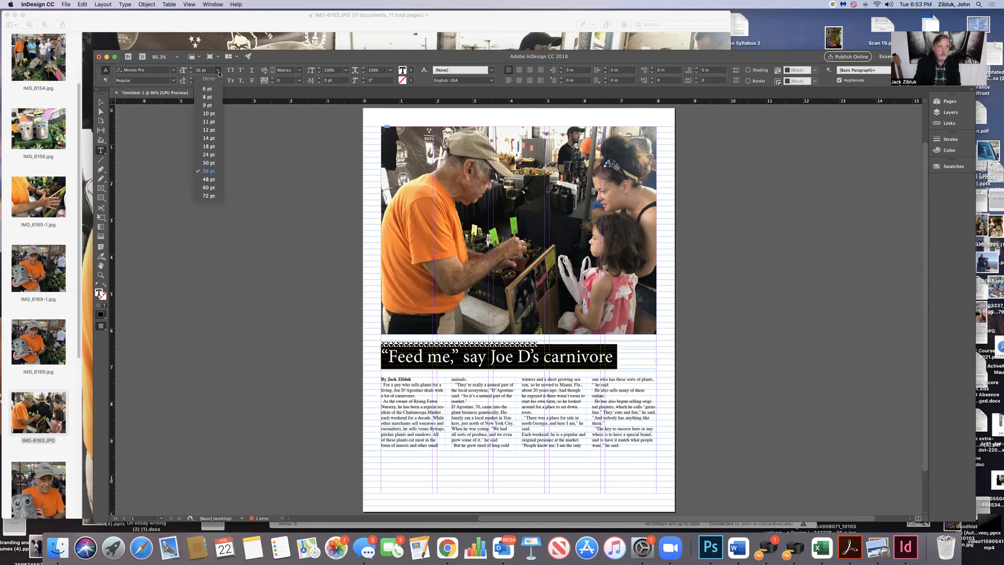
{"action": "left_click", "coordinate": [214, 165]}
{"action": "left_click_drag", "start_coordinate": [626, 361], "coordinate": [577, 358]}
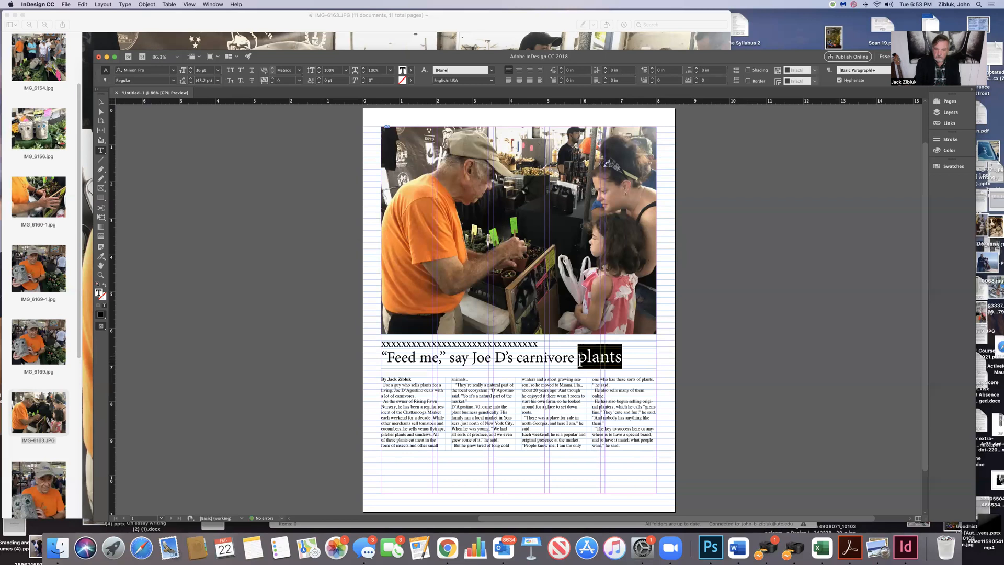
{"action": "left_click", "coordinate": [215, 72]}
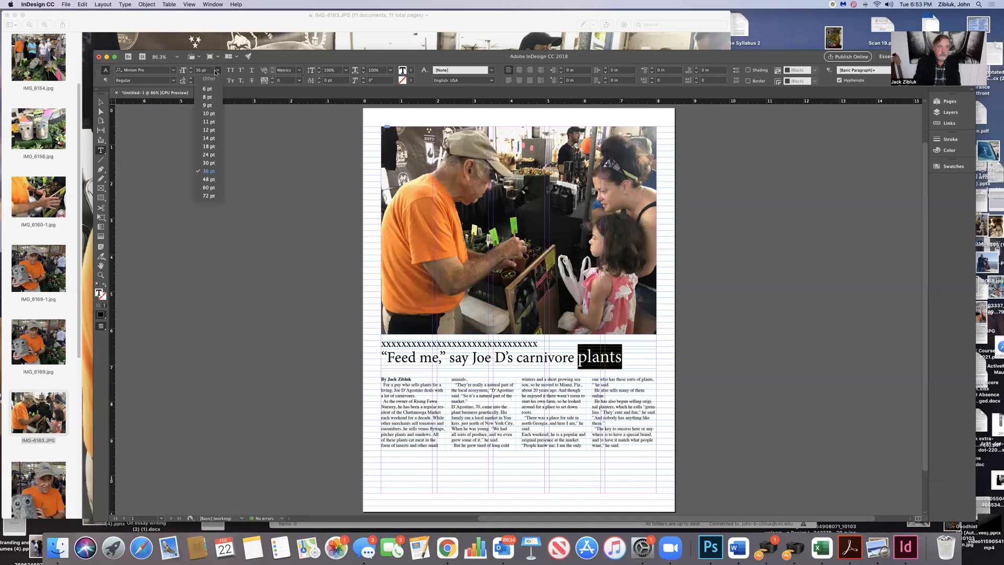
{"action": "left_click", "coordinate": [207, 163]}
- Change the word carnivore in the headline to carnivorous
{"action": "left_click", "coordinate": [596, 356]}
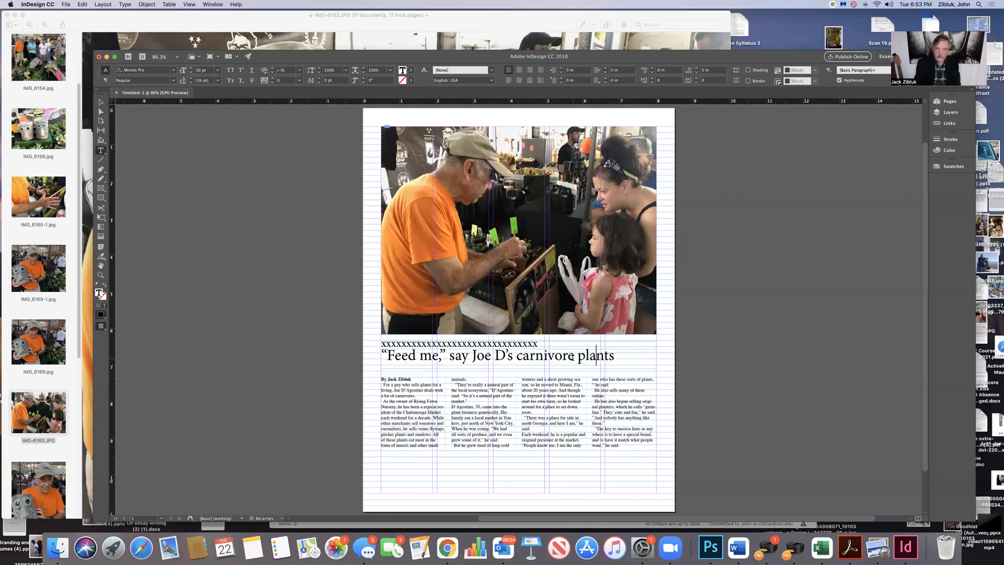
{"action": "left_click", "coordinate": [574, 356]}
{"action": "key", "text": "BackSpace"}
{"action": "type", "text": "ouas"}
{"action": "key", "text": "BackSpace"}
{"action": "key", "text": "BackSpace"}
{"action": "type", "text": "s"}
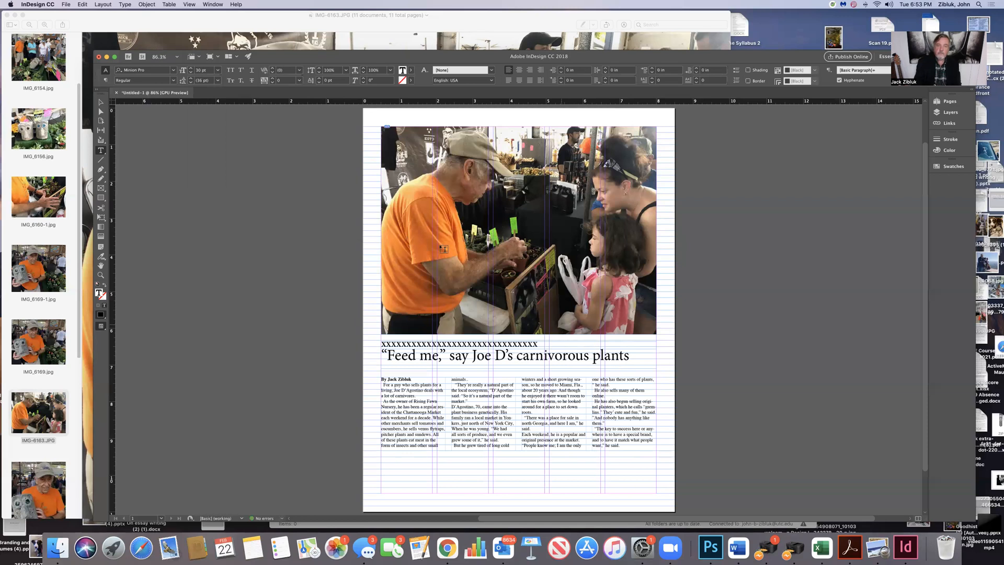
- Move the headline frame down to Y 6.6667 in, clear of the caption, and the story frame up to Y 7.1667 in
{"action": "key", "text": "Escape"}
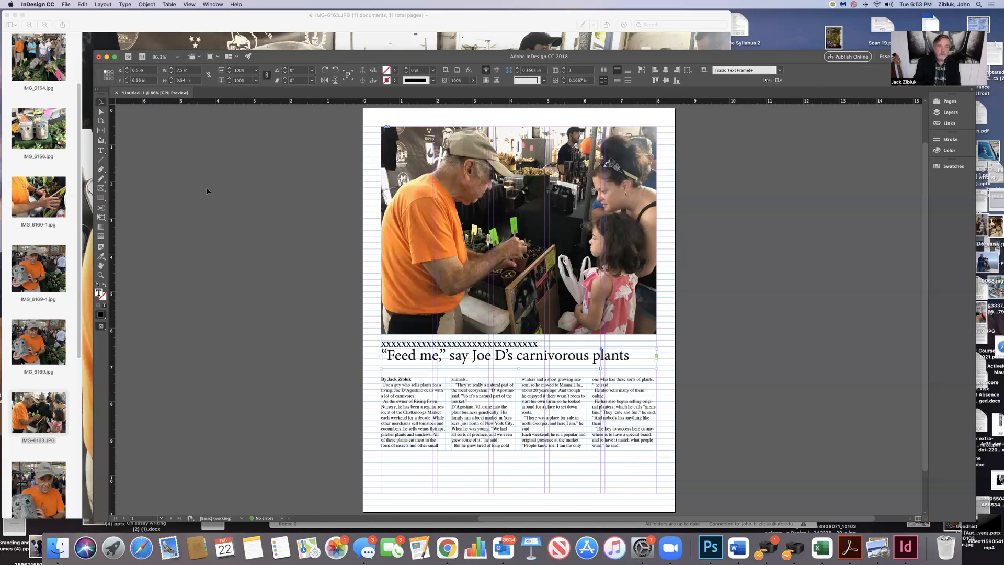
{"action": "left_click_drag", "start_coordinate": [517, 361], "coordinate": [518, 365]}
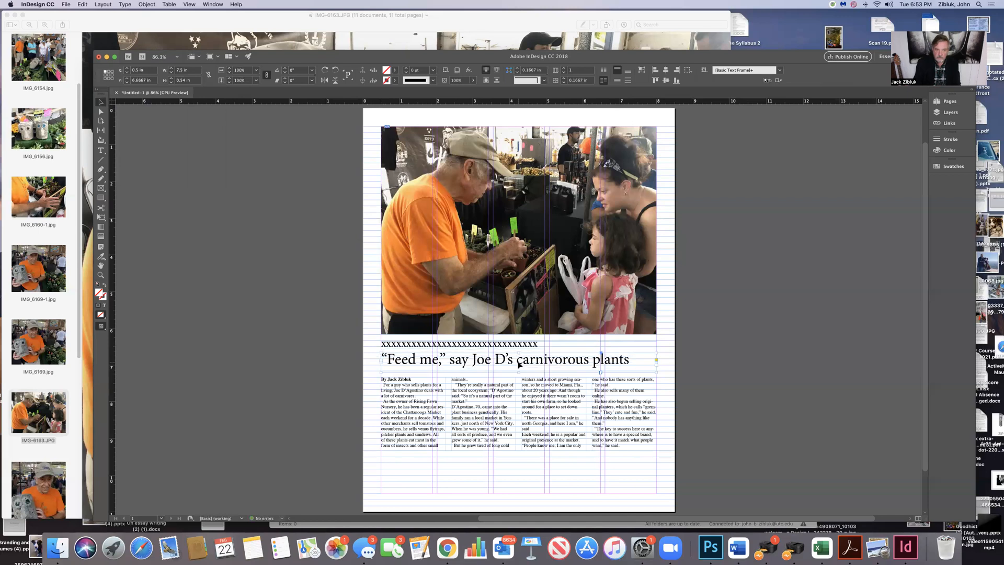
{"action": "left_click", "coordinate": [521, 404]}
{"action": "left_click_drag", "start_coordinate": [522, 404], "coordinate": [521, 398]}
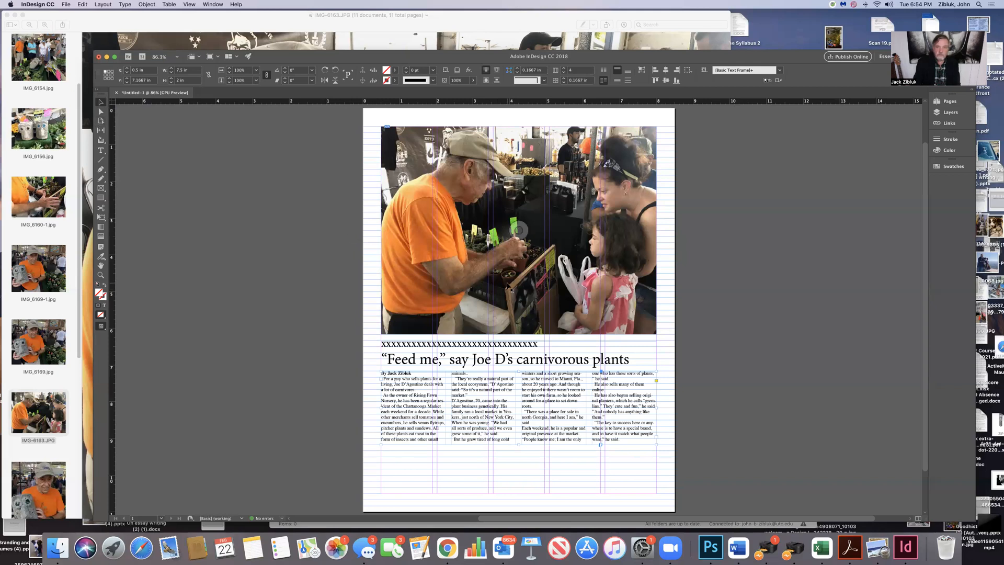
- Crop the lead photo's frame from the bottom and top to about 4.83 in high, keeping it at the top margin
{"action": "left_click", "coordinate": [508, 286]}
{"action": "left_click_drag", "start_coordinate": [518, 335], "coordinate": [516, 310]}
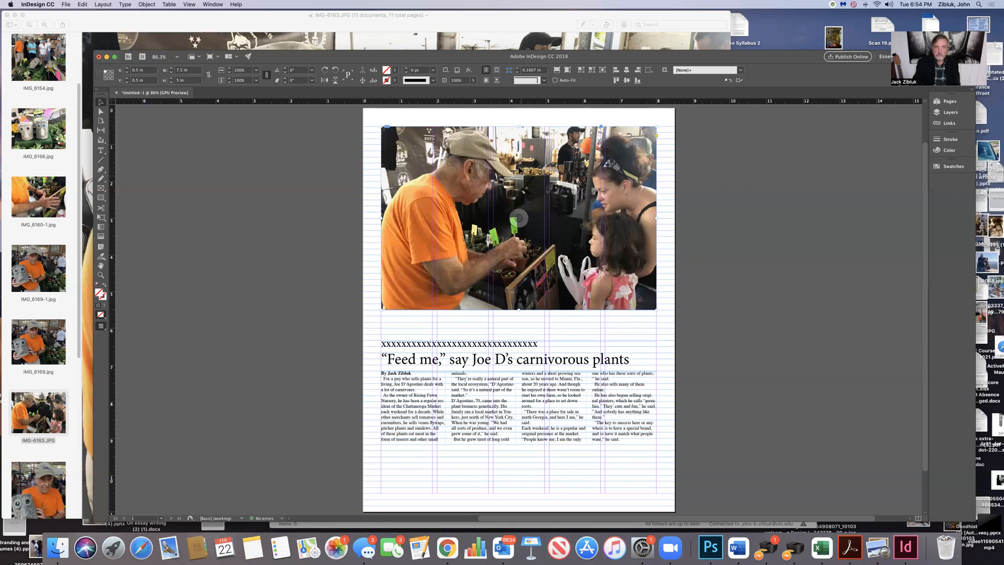
{"action": "mouse_move", "coordinate": [519, 127]}
{"action": "left_mouse_down"}
{"action": "mouse_move", "coordinate": [518, 146]}
{"action": "mouse_move", "coordinate": [518, 129]}
{"action": "left_mouse_up"}
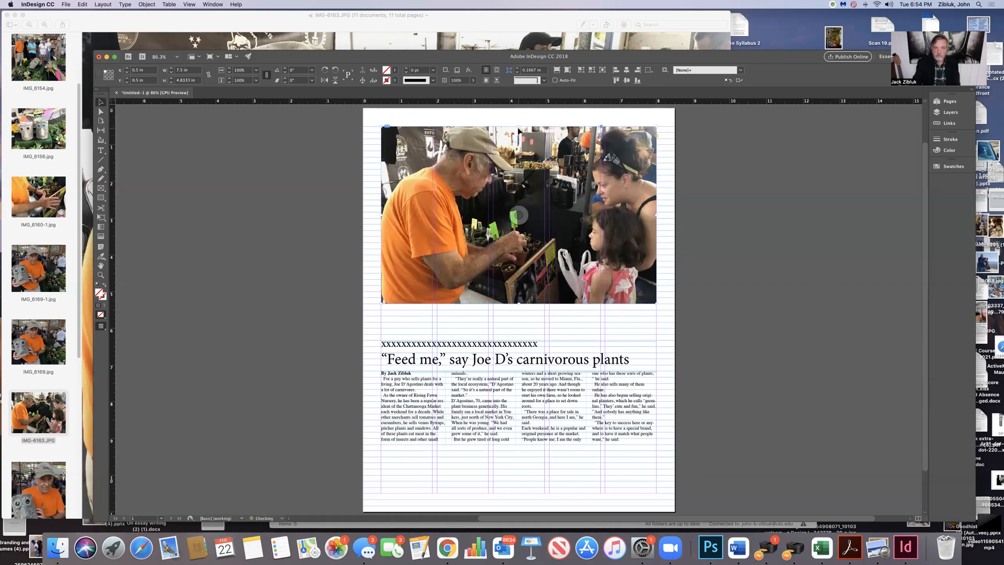
- Crop the lead photo's frame from the bottom to 4.5 in high and move the caption, headline and story frames up beneath it
{"action": "left_click_drag", "start_coordinate": [517, 304], "coordinate": [517, 292]}
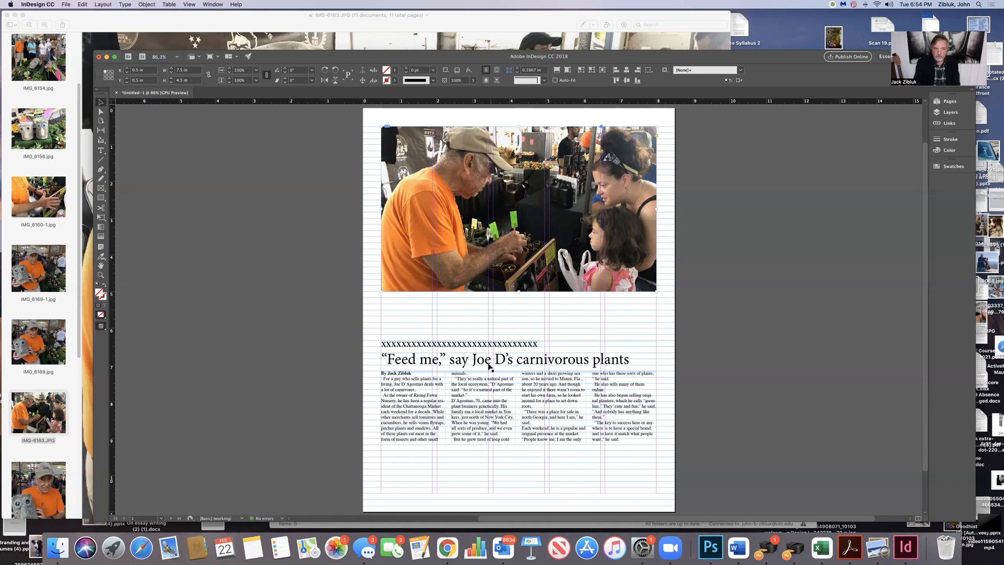
{"action": "left_click", "coordinate": [480, 346]}
{"action": "left_click_drag", "start_coordinate": [480, 346], "coordinate": [480, 308]}
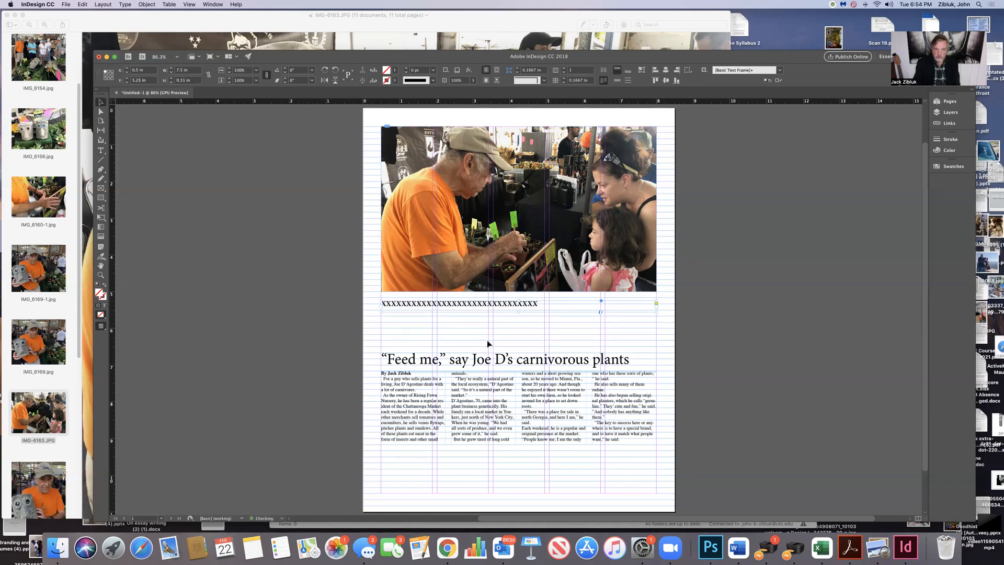
{"action": "left_click_drag", "start_coordinate": [489, 360], "coordinate": [488, 320]}
{"action": "left_click_drag", "start_coordinate": [488, 404], "coordinate": [497, 376]}
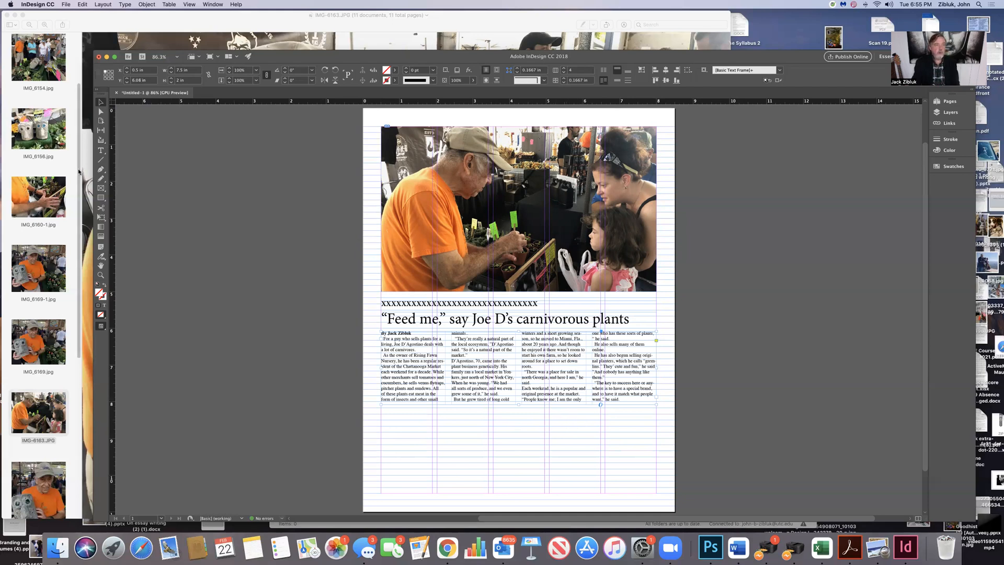
- Switch to Preview and view IMG_6145.jpg among the candidate photos
{"action": "left_click", "coordinate": [93, 100]}
{"action": "scroll", "coordinate": [47, 89], "scroll_direction": "up", "scroll_amount": 3}
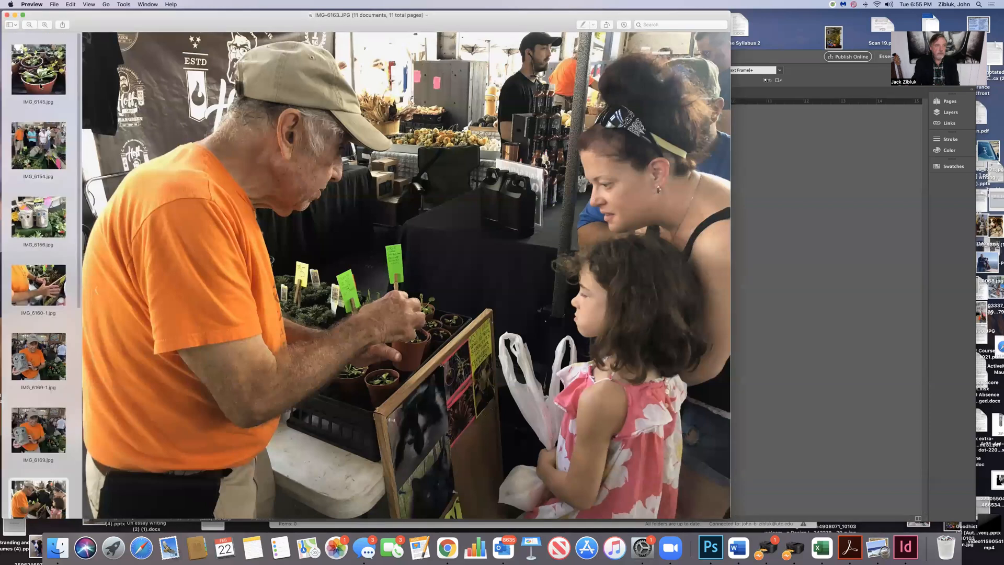
{"action": "left_click", "coordinate": [41, 86]}
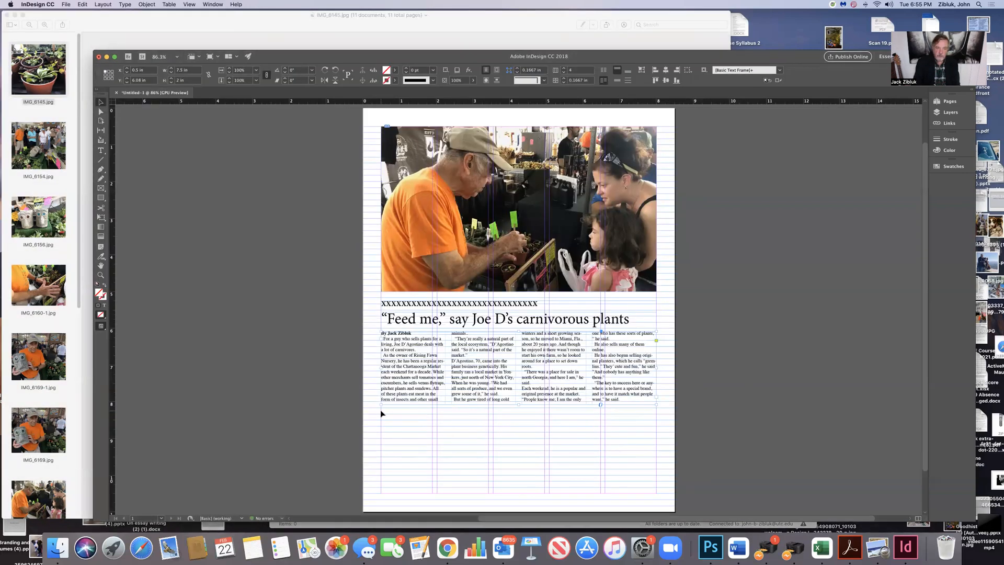
- Switch to InDesign, draw a picture frame about 2.93 by 2.07 in below the story at the left margin, and place IMG_6145.jpg in it
{"action": "key", "text": "f"}
{"action": "left_click_drag", "start_coordinate": [381, 412], "coordinate": [488, 487]}
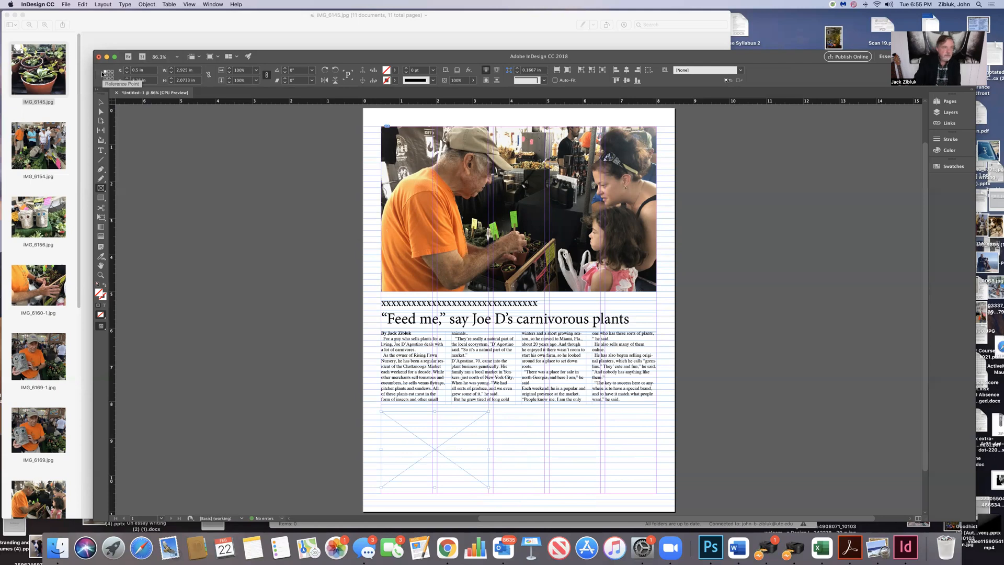
{"action": "left_click", "coordinate": [66, 5]}
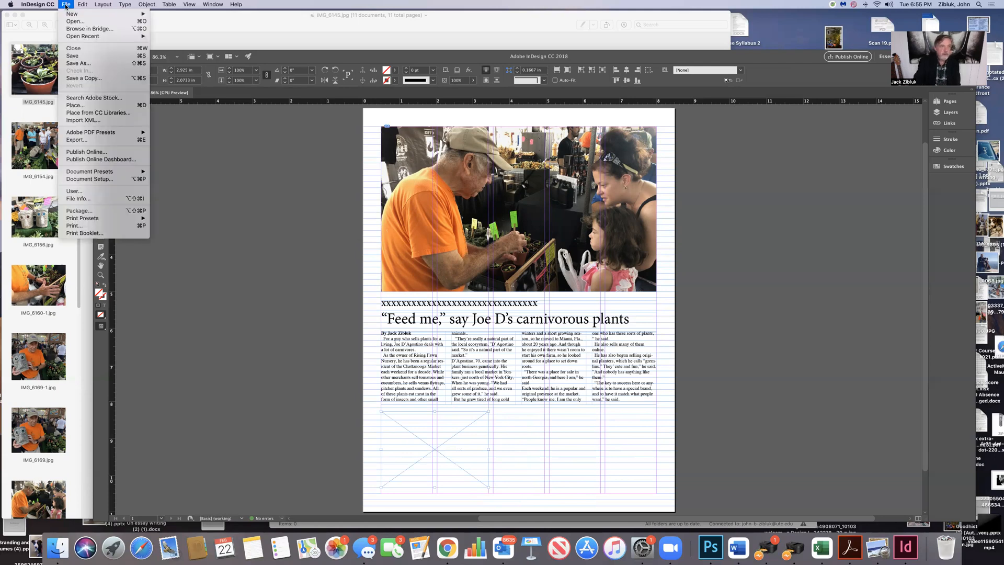
{"action": "left_click", "coordinate": [85, 106]}
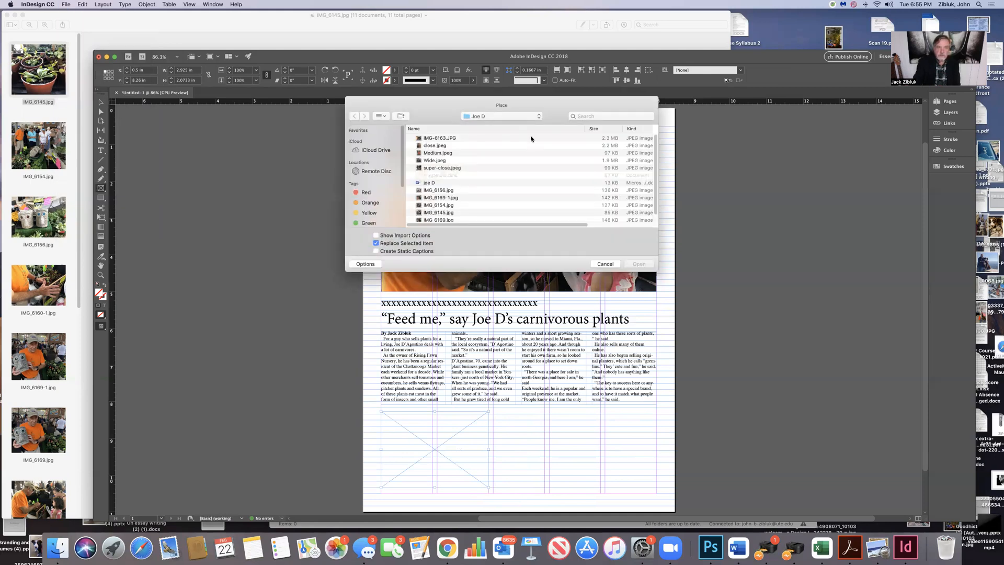
{"action": "left_click", "coordinate": [476, 213]}
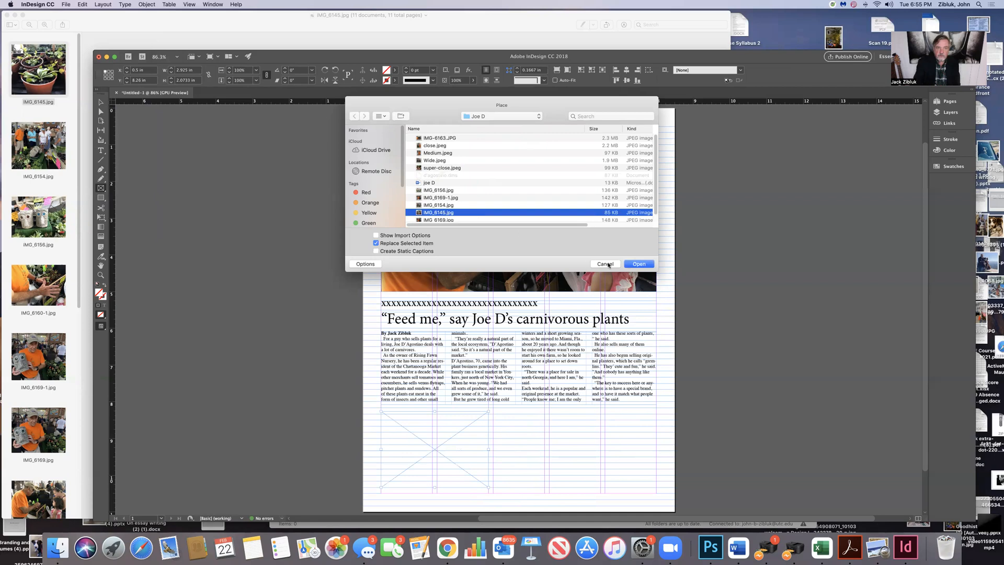
{"action": "left_click", "coordinate": [628, 265]}
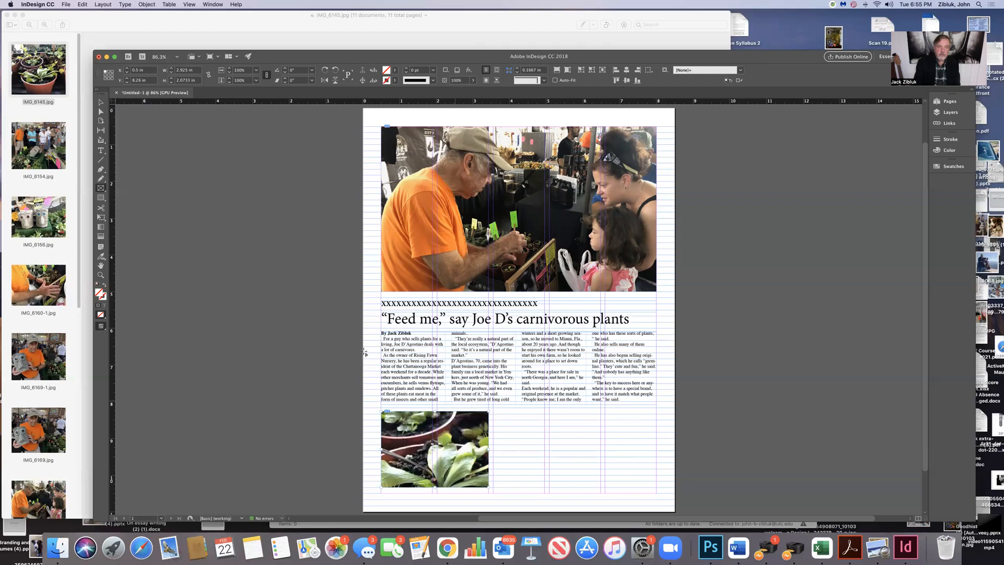
- Scale the plant photo to its frame with Fit Content to Frame
{"action": "left_click", "coordinate": [102, 103]}
{"action": "left_click_drag", "start_coordinate": [437, 449], "coordinate": [463, 459]}
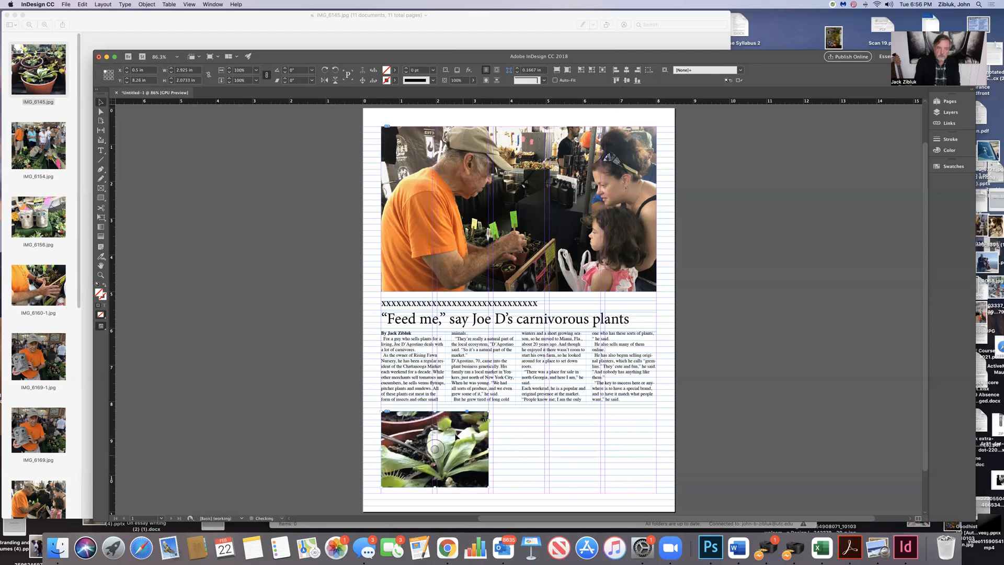
{"action": "left_click", "coordinate": [146, 4]}
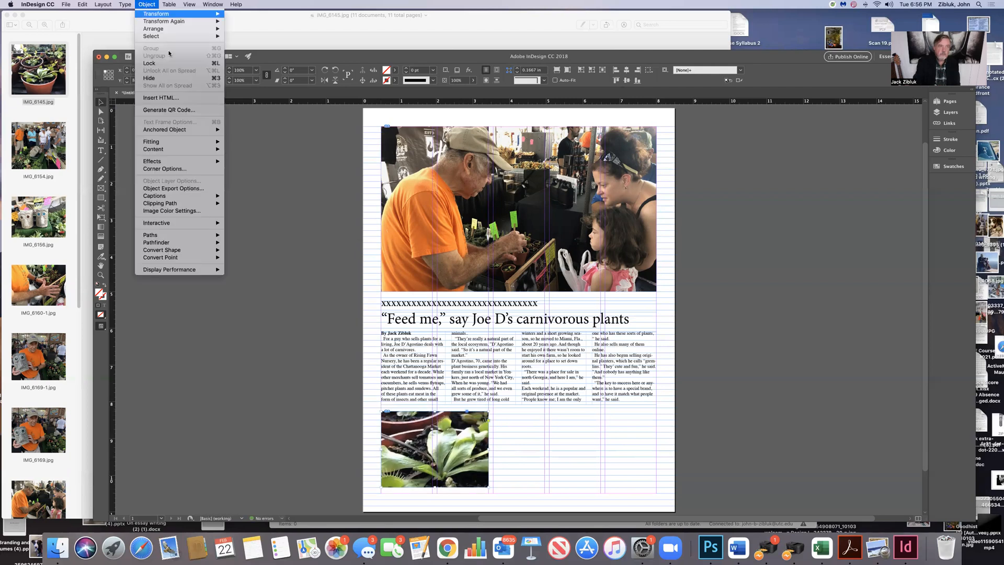
{"action": "mouse_move", "coordinate": [176, 143]}
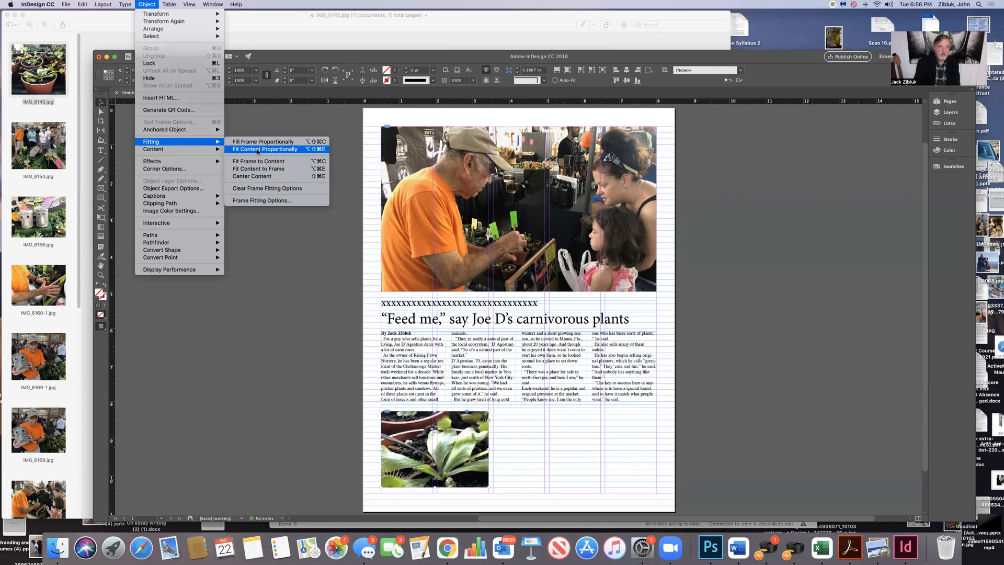
{"action": "left_click", "coordinate": [262, 168]}
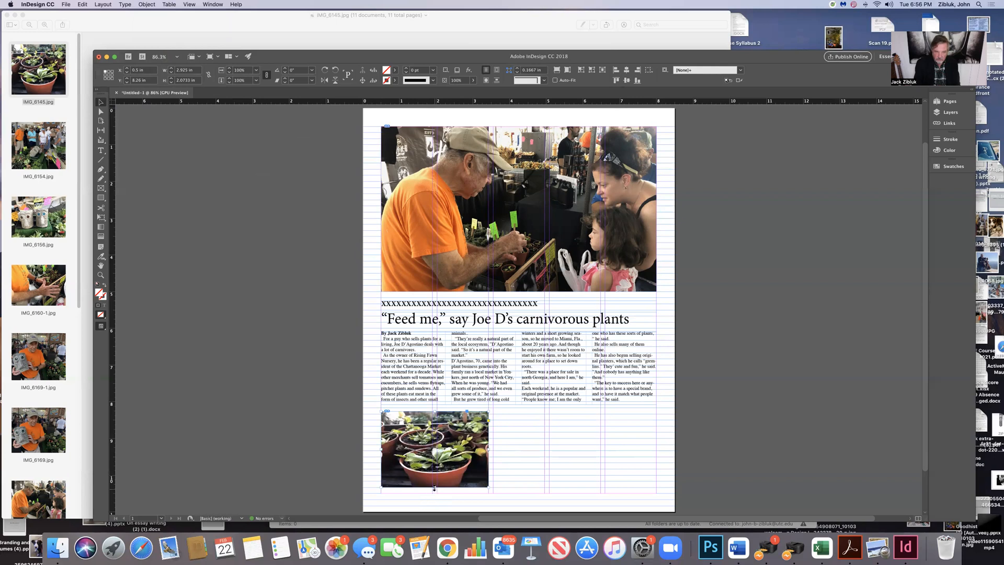
- Extend the plant photo's frame downward to about 2.41 in high and fit the content to the enlarged frame
{"action": "left_click_drag", "start_coordinate": [434, 488], "coordinate": [433, 499]}
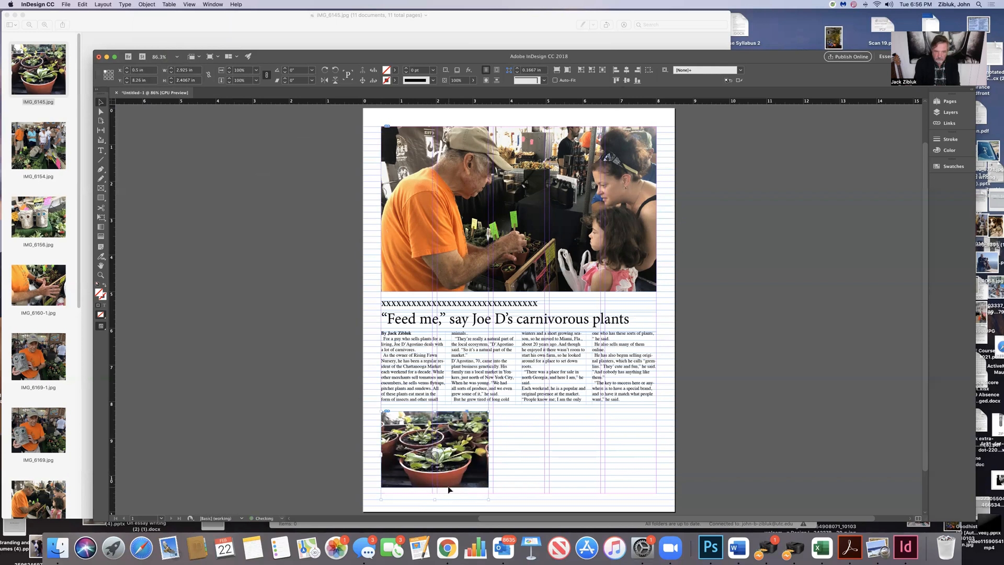
{"action": "left_click", "coordinate": [148, 7]}
{"action": "mouse_move", "coordinate": [204, 141]}
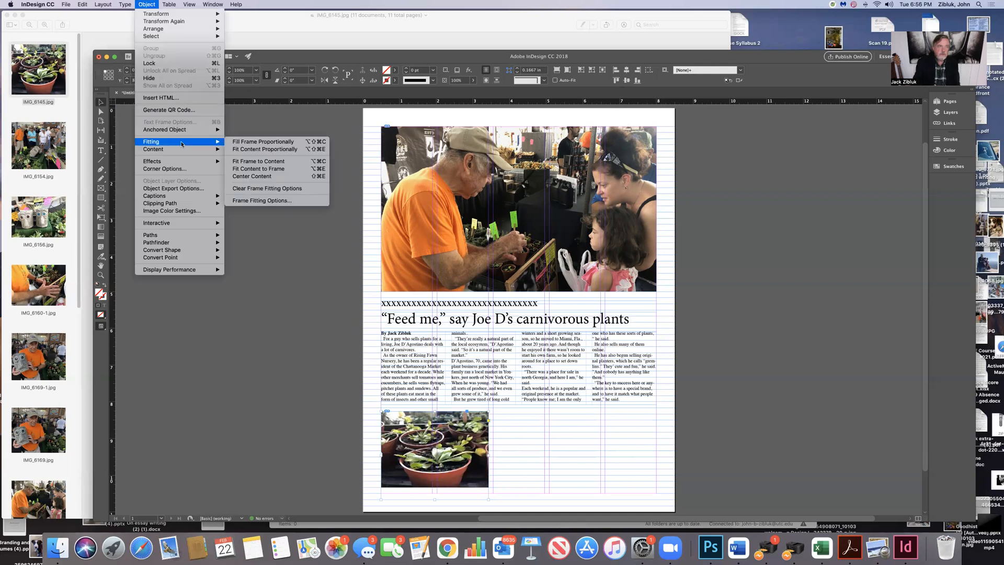
{"action": "left_click", "coordinate": [291, 168]}
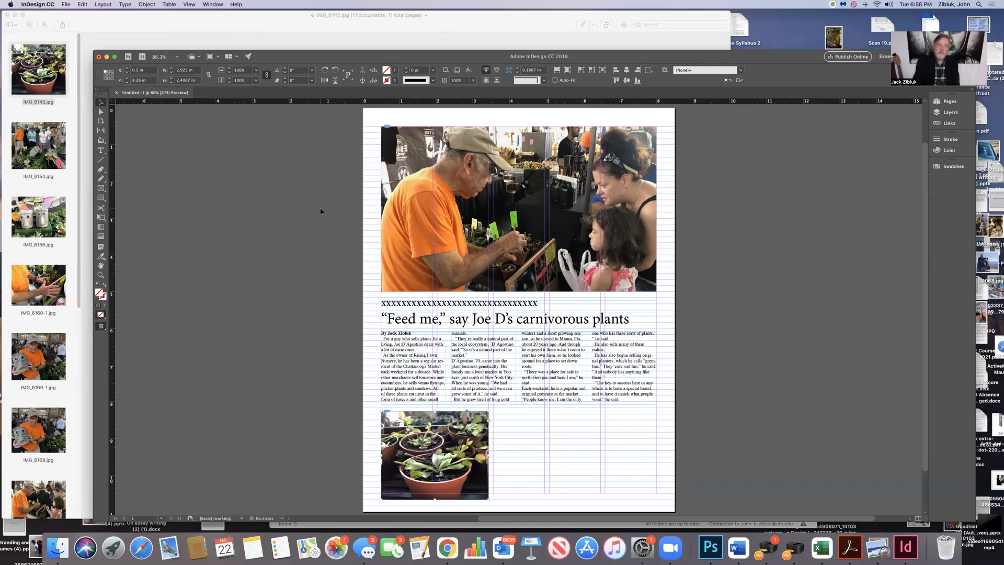
{"action": "left_click", "coordinate": [440, 453]}
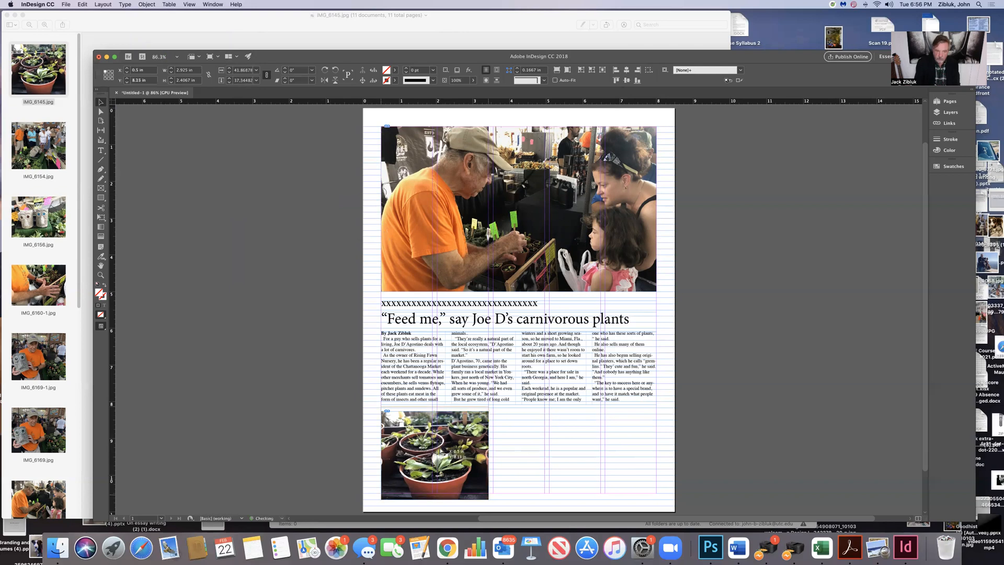
{"action": "left_click_drag", "start_coordinate": [439, 452], "coordinate": [439, 449]}
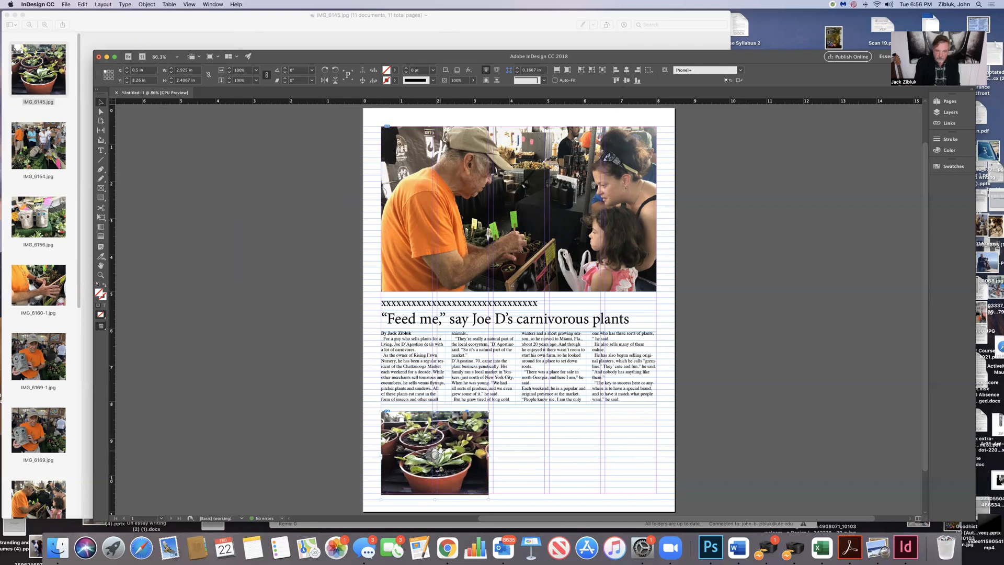
{"action": "left_click", "coordinate": [82, 4]}
{"action": "left_click", "coordinate": [97, 12]}
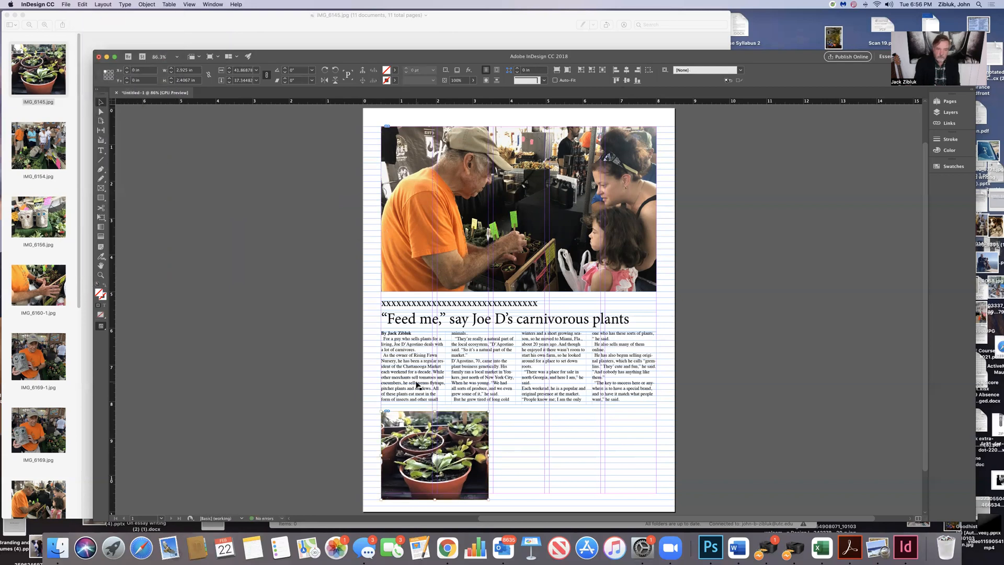
- Try shifting the plant image up inside its frame, and fit the content to the frame again
{"action": "left_click_drag", "start_coordinate": [439, 431], "coordinate": [438, 422]}
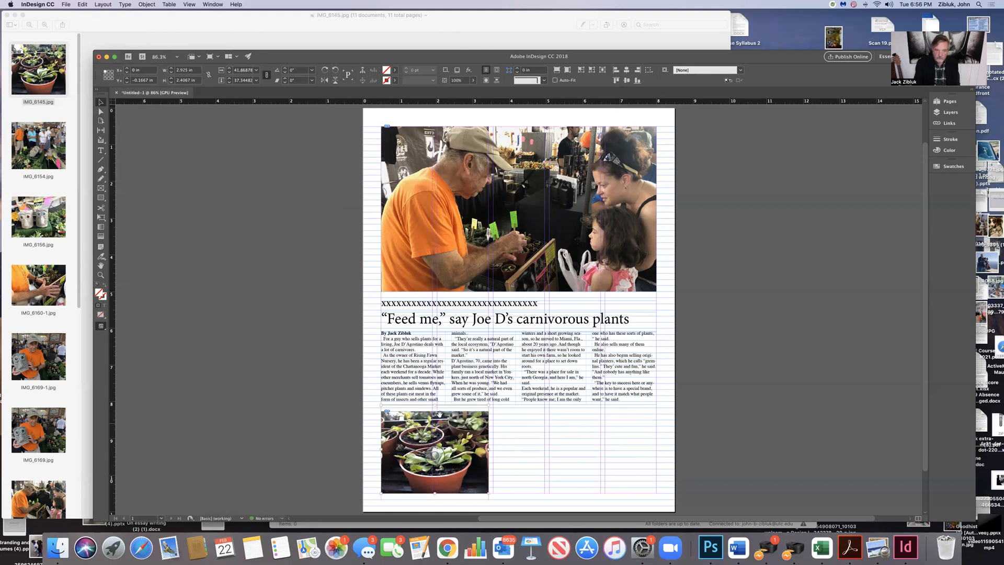
{"action": "left_click", "coordinate": [102, 112]}
{"action": "left_click_drag", "start_coordinate": [439, 432], "coordinate": [439, 428]}
{"action": "left_click", "coordinate": [147, 4]}
{"action": "mouse_move", "coordinate": [177, 142]}
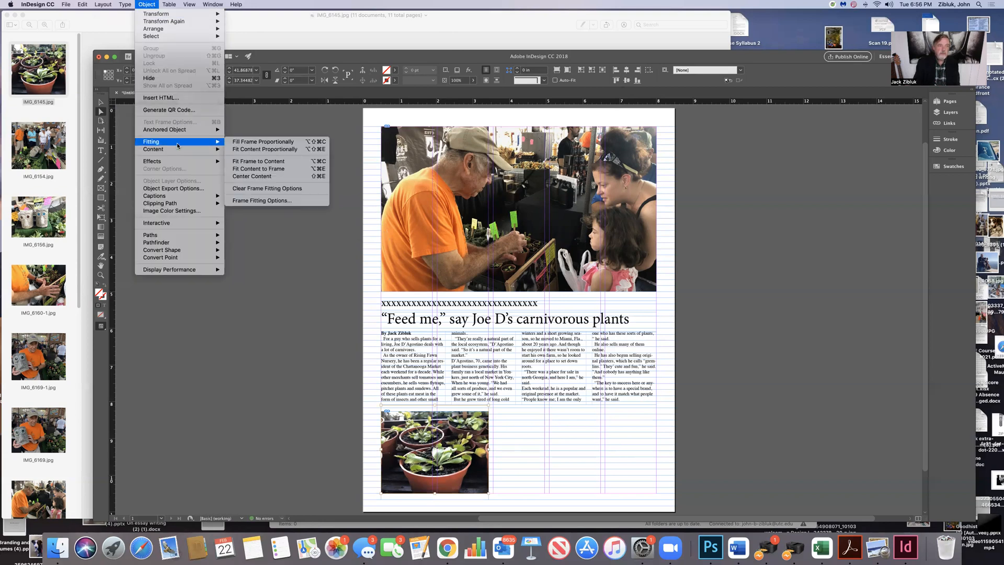
{"action": "left_click", "coordinate": [284, 170]}
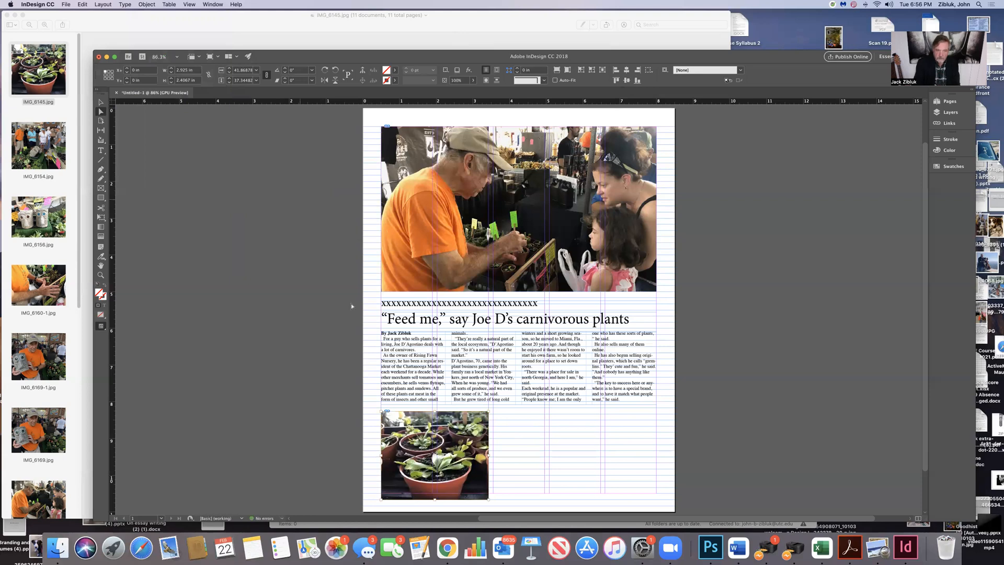
- Stretch the plant image upward past its frame's top edge to about 2.77 in high, with its vertical offset at -0.26 in
{"action": "left_click_drag", "start_coordinate": [434, 411], "coordinate": [434, 405]}
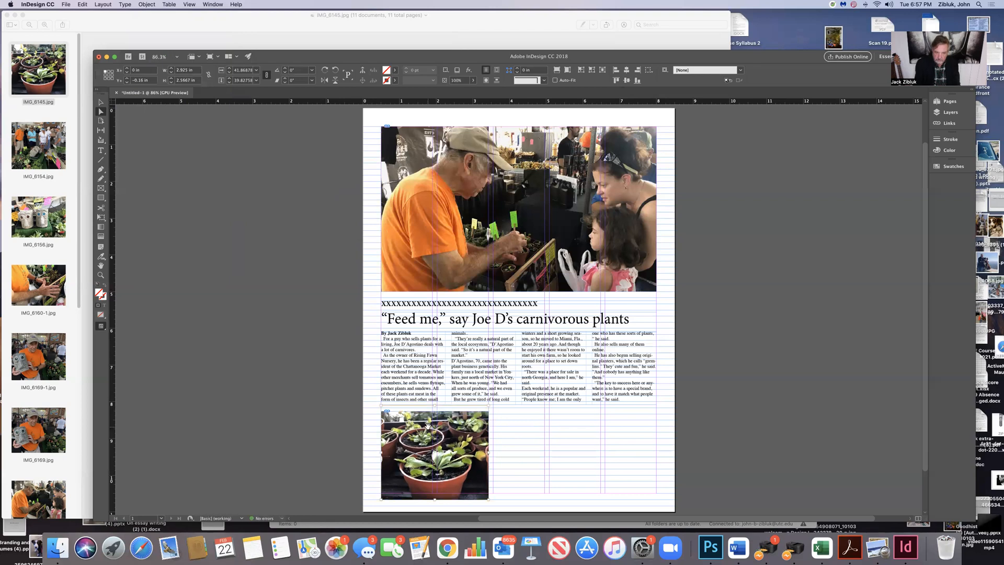
{"action": "left_click_drag", "start_coordinate": [434, 405], "coordinate": [434, 404]}
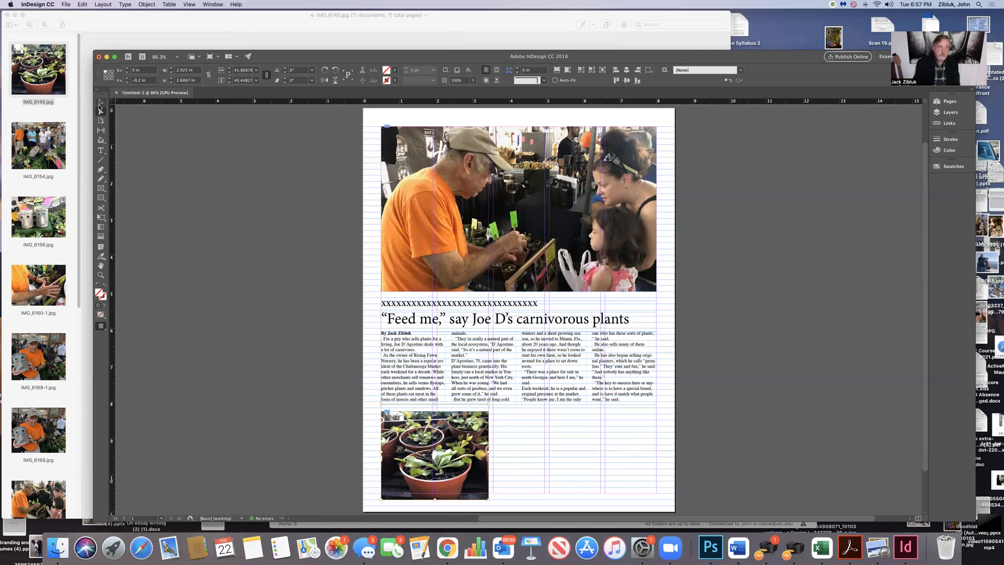
{"action": "mouse_move", "coordinate": [439, 451]}
{"action": "left_mouse_down"}
{"action": "mouse_move", "coordinate": [436, 412]}
{"action": "mouse_move", "coordinate": [434, 445]}
{"action": "left_mouse_up"}
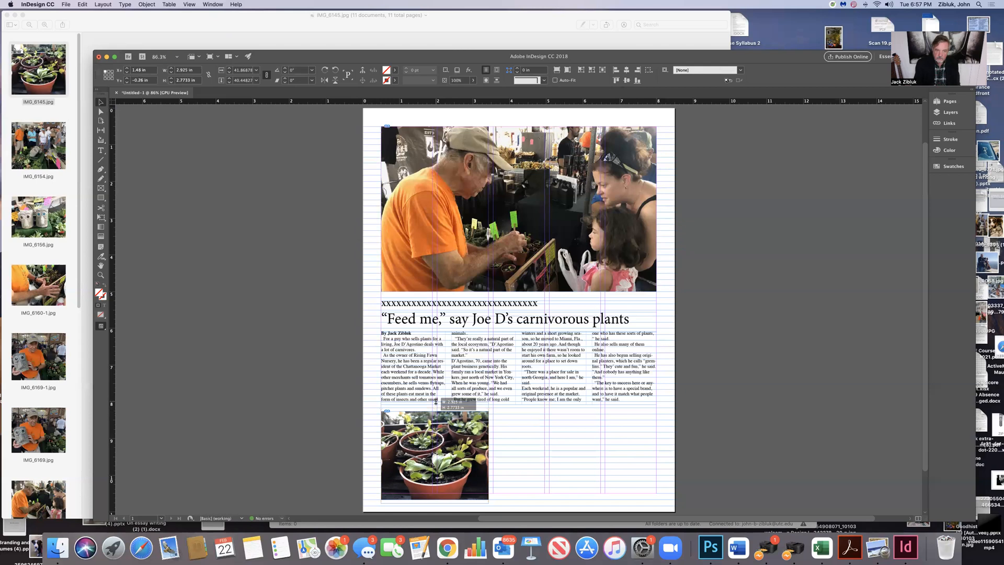
{"action": "left_click_drag", "start_coordinate": [435, 407], "coordinate": [436, 401]}
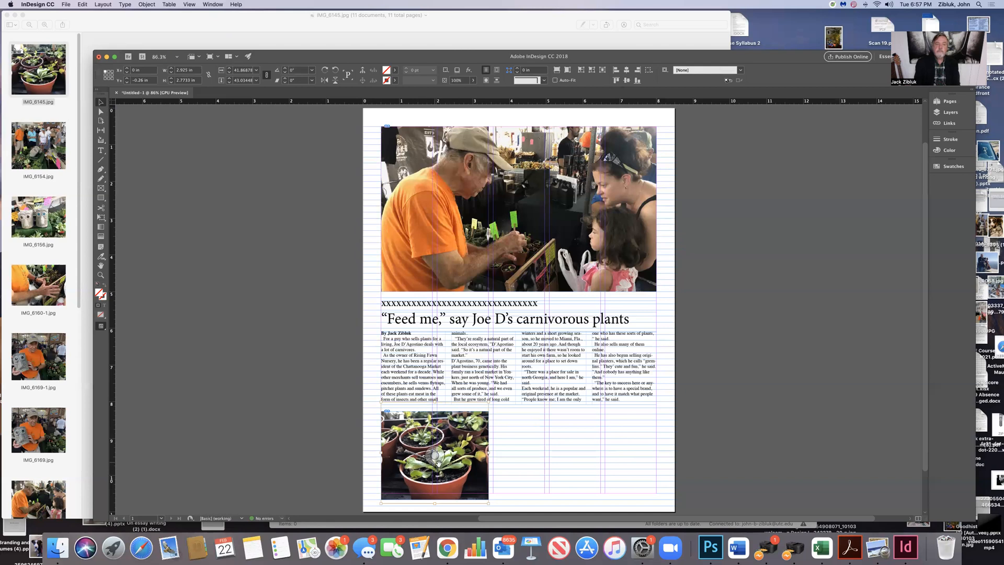
- Move the plant image down to a vertical offset of -0.2 in inside its frame and shorten it from the bottom to 2.54 in high
{"action": "mouse_move", "coordinate": [462, 431]}
{"action": "left_mouse_down"}
{"action": "mouse_move", "coordinate": [462, 421]}
{"action": "mouse_move", "coordinate": [478, 438]}
{"action": "mouse_move", "coordinate": [465, 437]}
{"action": "left_mouse_up"}
{"action": "left_click", "coordinate": [462, 435]}
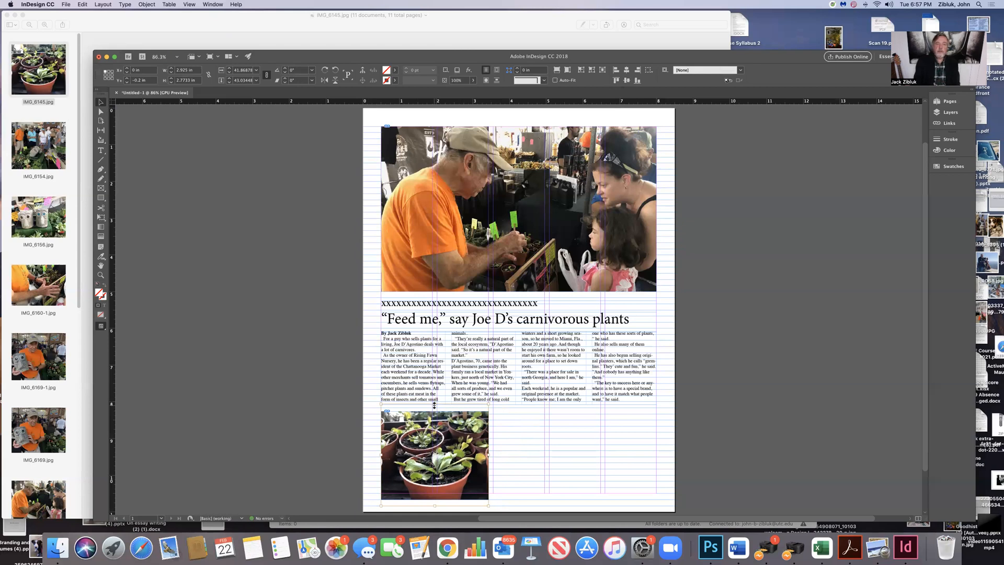
{"action": "left_click_drag", "start_coordinate": [434, 506], "coordinate": [433, 497]}
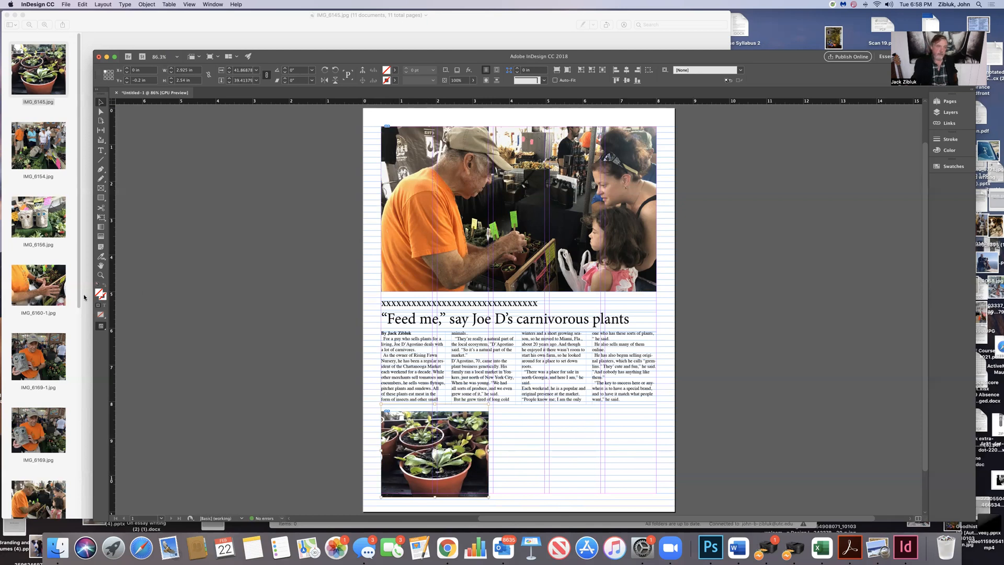
- Switch to Preview, examine close.jpeg as a candidate for the remaining picture space, and return to the InDesign layout
{"action": "left_click_drag", "start_coordinate": [78, 335], "coordinate": [73, 515]}
{"action": "left_click", "coordinate": [45, 474]}
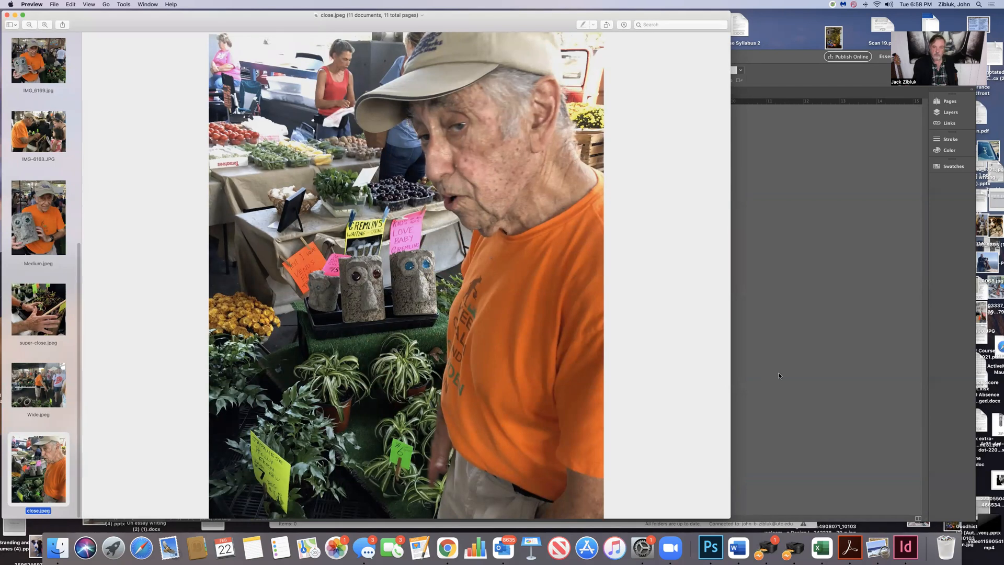
{"action": "key", "text": "super+Tab"}
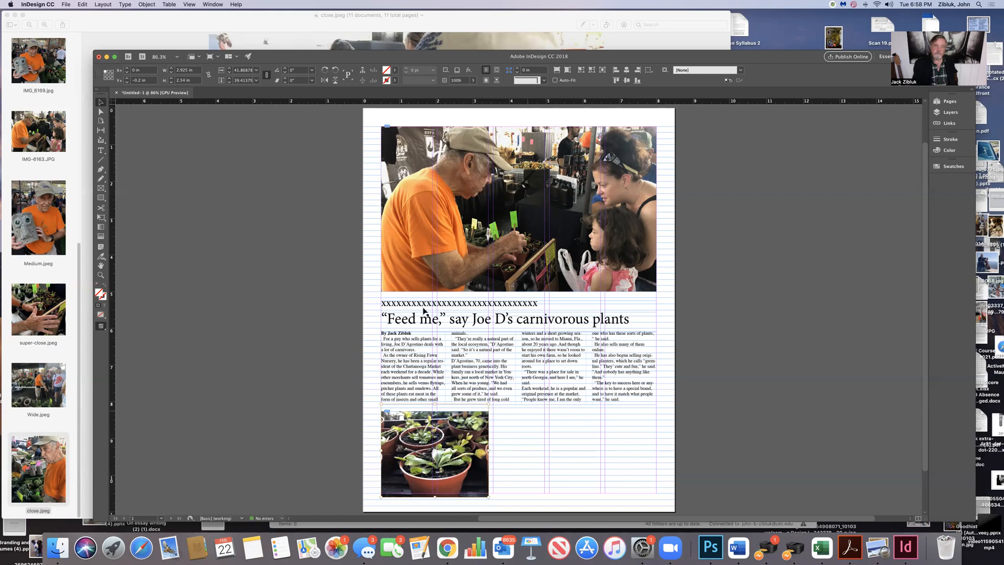
{"action": "left_click", "coordinate": [55, 460]}
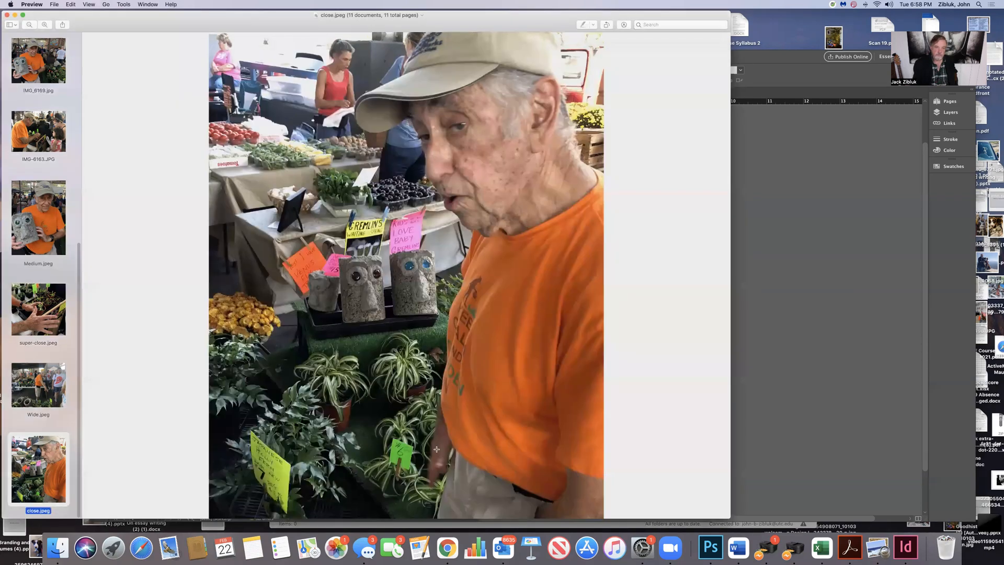
{"action": "left_click", "coordinate": [807, 379]}
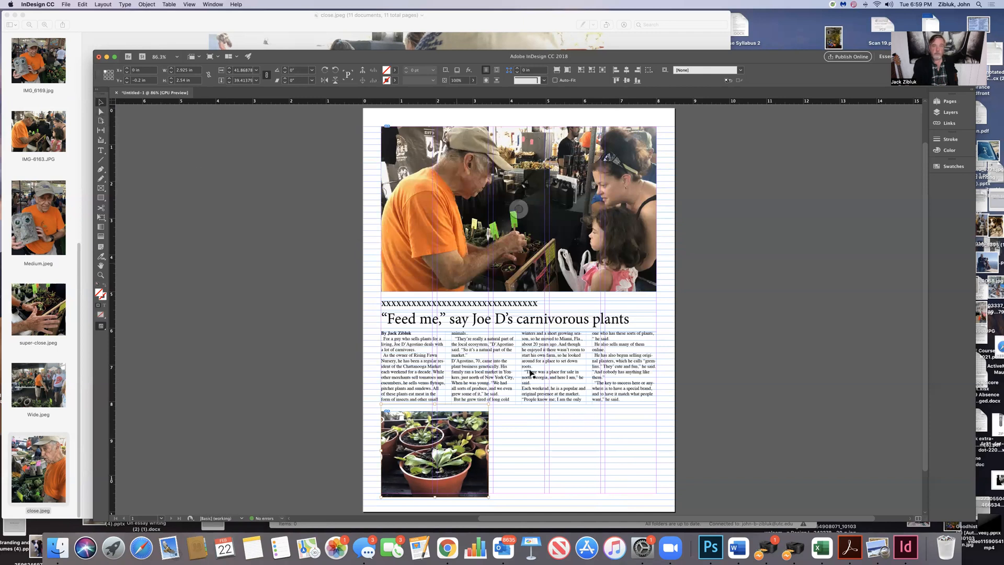
- Deselect the plant photo and set the page's number of columns to 10 in Margins and Columns
{"action": "left_click", "coordinate": [661, 510]}
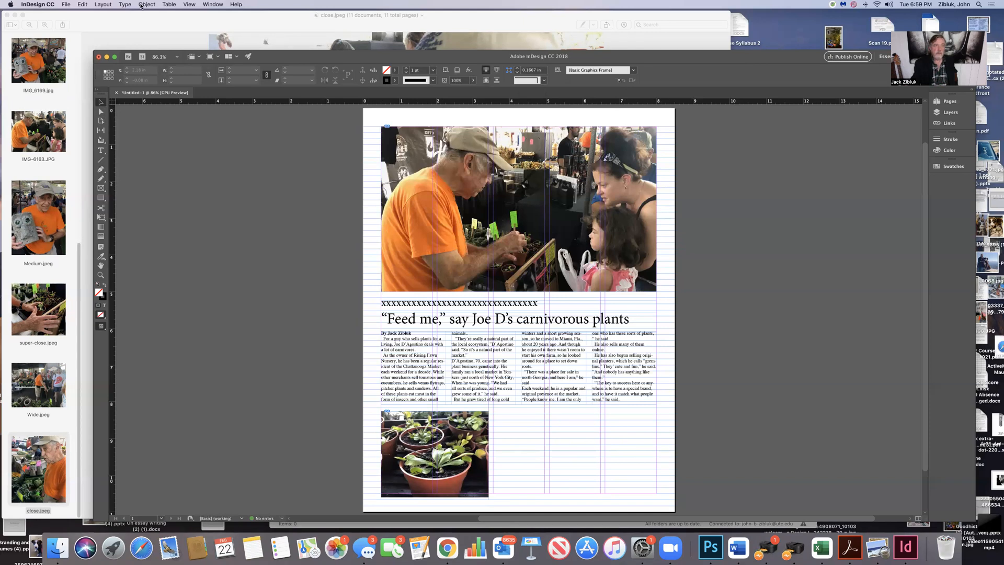
{"action": "left_click", "coordinate": [101, 5]}
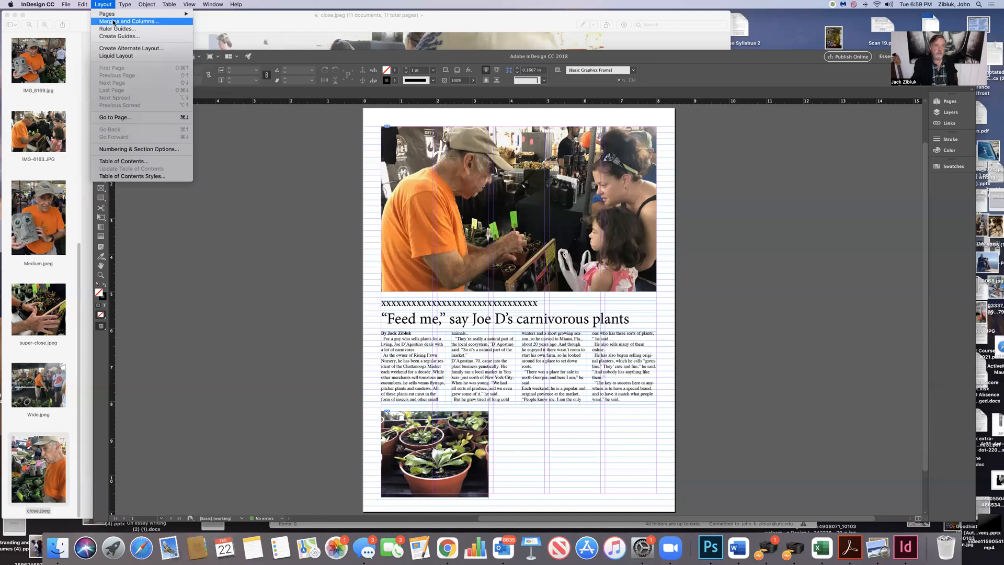
{"action": "left_click", "coordinate": [113, 21]}
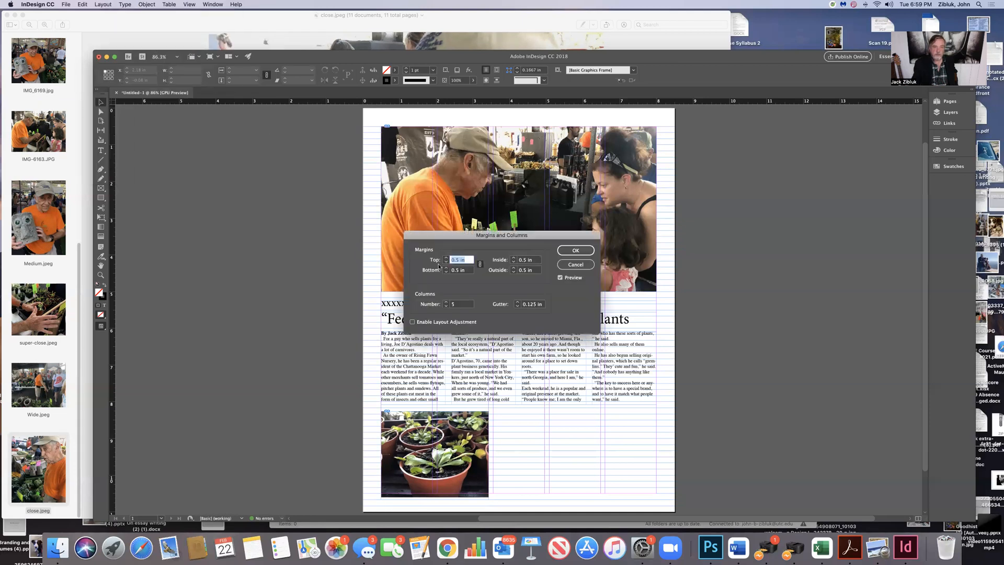
{"action": "left_click", "coordinate": [445, 302]}
{"action": "left_click", "coordinate": [446, 302]}
{"action": "left_click", "coordinate": [446, 302]}
{"action": "left_click", "coordinate": [446, 302]}
{"action": "left_click", "coordinate": [446, 302]}
{"action": "left_click", "coordinate": [575, 251]}
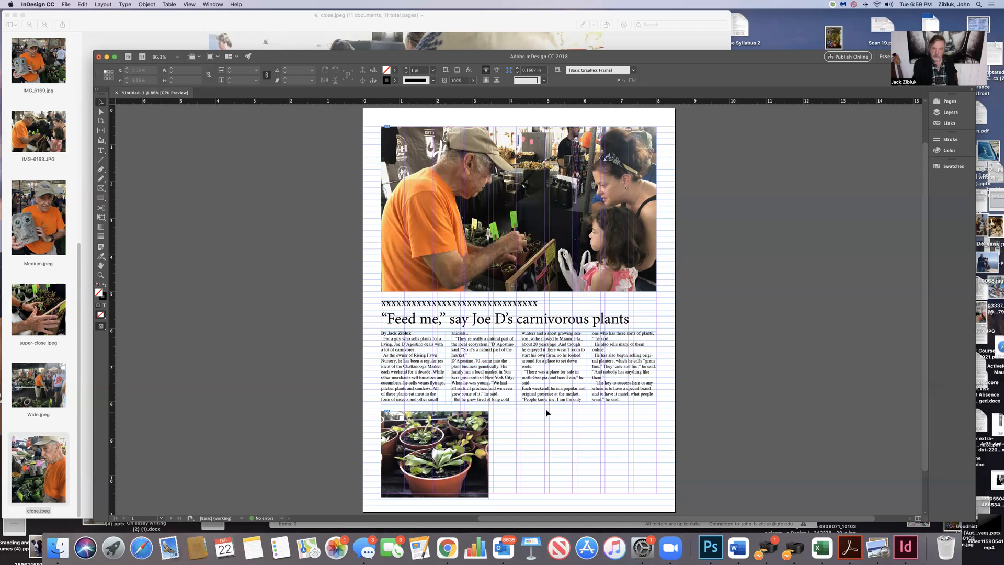
- Check close.jpeg in Preview, then draw an empty picture frame about 1.53 by 2.01 in beside the plant photo in InDesign
{"action": "left_click", "coordinate": [37, 484]}
{"action": "left_click", "coordinate": [796, 424]}
{"action": "left_click", "coordinate": [100, 188]}
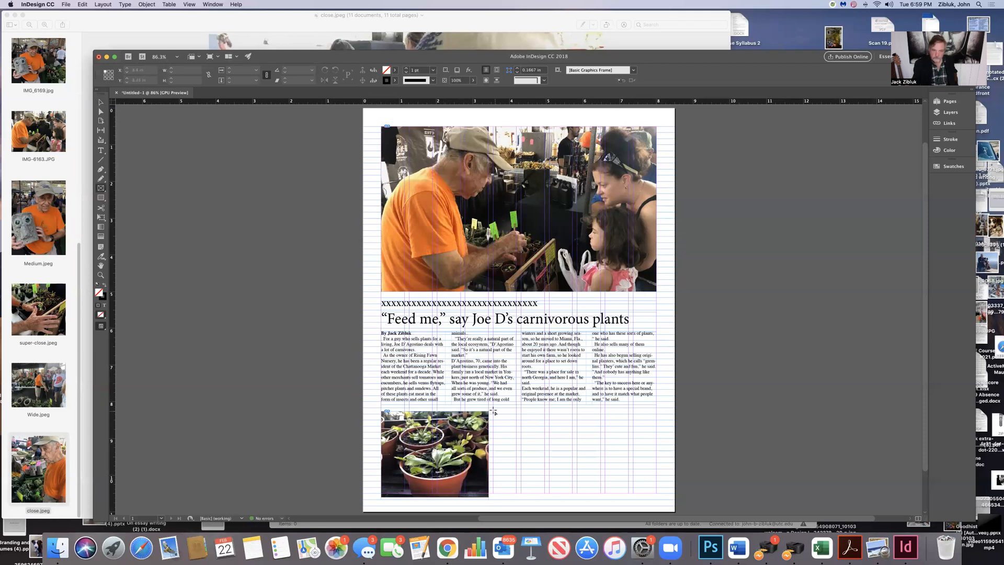
{"action": "left_click_drag", "start_coordinate": [493, 411], "coordinate": [547, 485]}
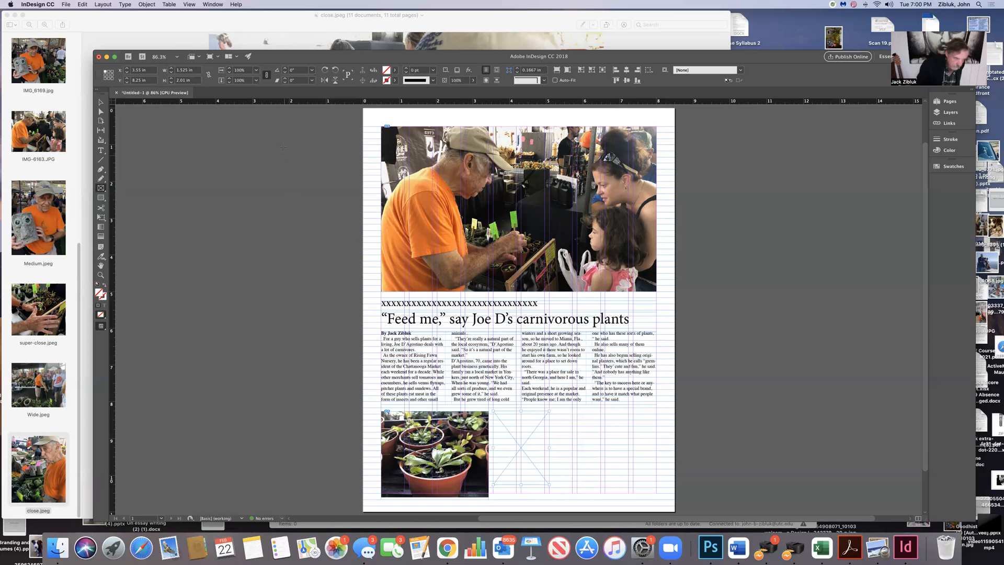
- Place close.jpeg in the new frame and fit the content to the frame
{"action": "left_click", "coordinate": [61, 5]}
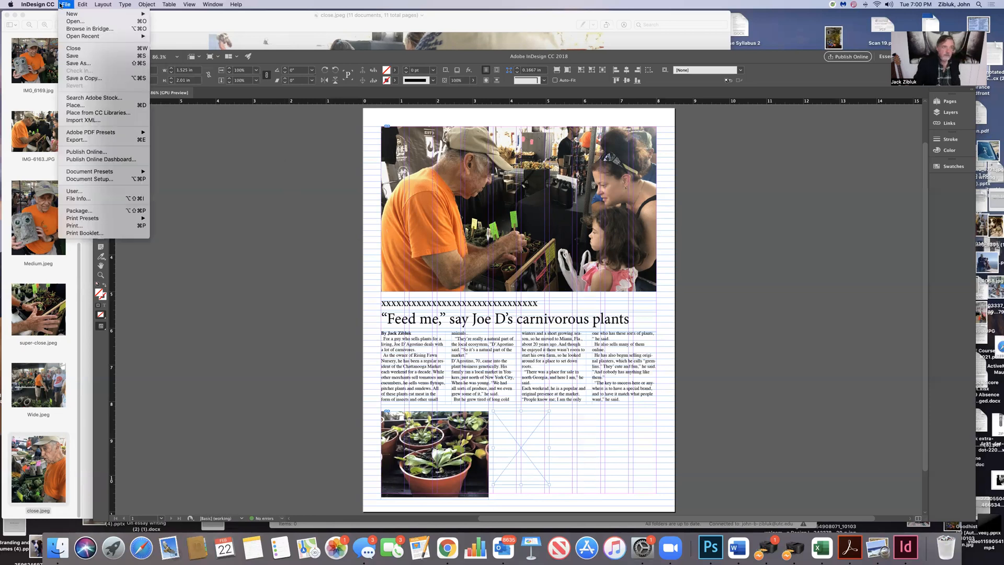
{"action": "left_click", "coordinate": [104, 106]}
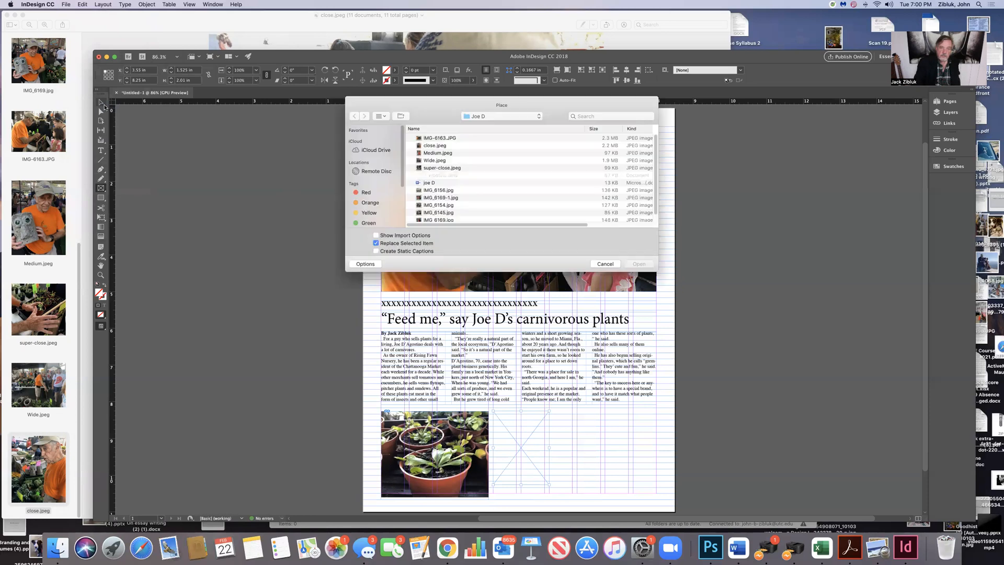
{"action": "left_click", "coordinate": [444, 147]}
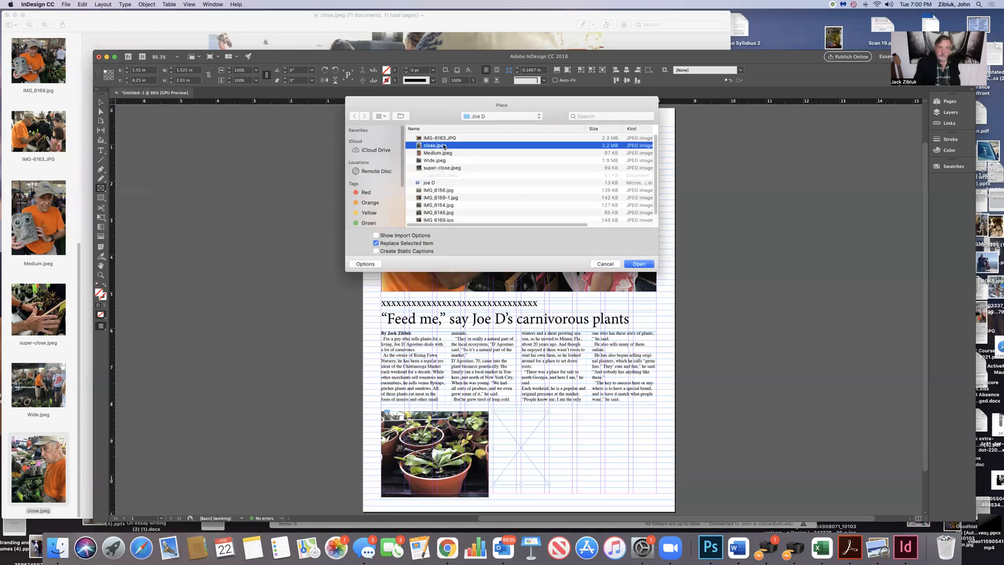
{"action": "left_click", "coordinate": [639, 264]}
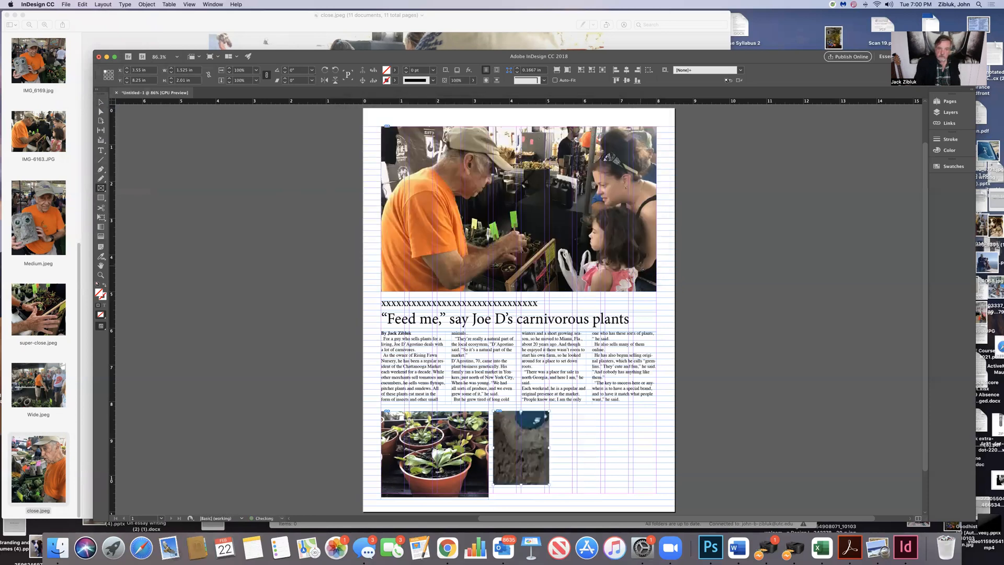
{"action": "left_click", "coordinate": [141, 5]}
{"action": "mouse_move", "coordinate": [178, 142]}
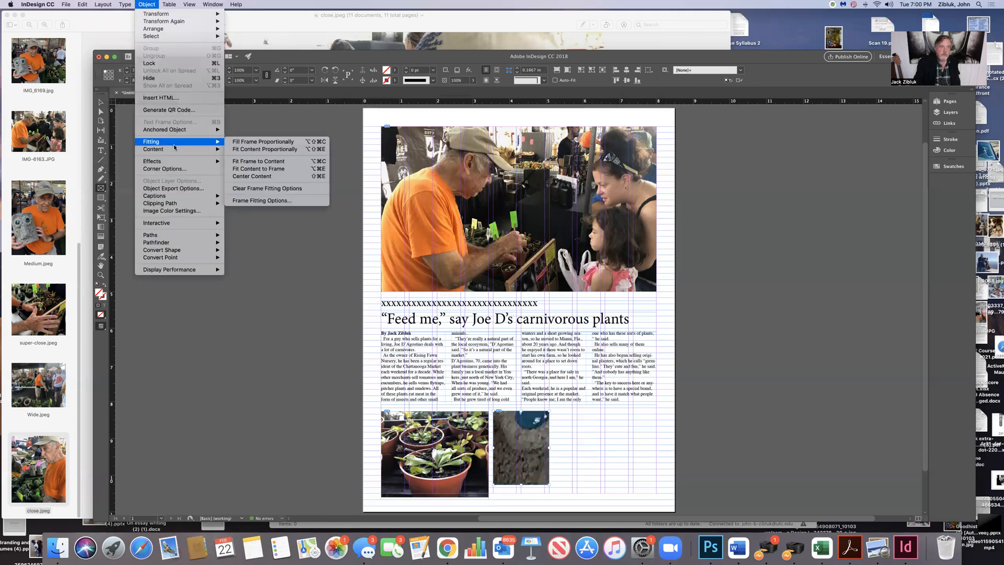
{"action": "left_click", "coordinate": [265, 173]}
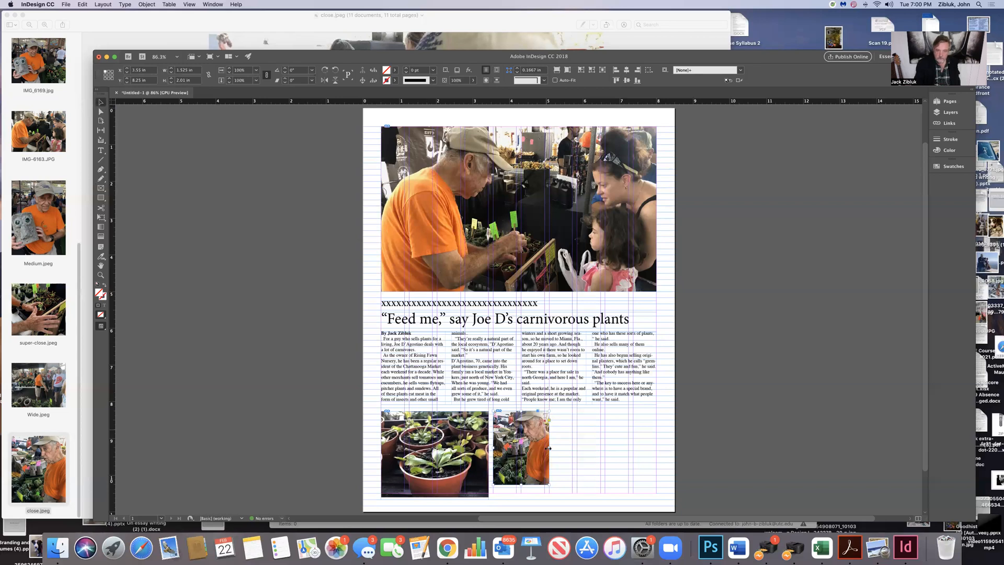
- Narrow the close.jpeg photo's frame to about 1.4 in and move it against the page's right margin, at X 6.6 in
{"action": "left_click_drag", "start_coordinate": [547, 448], "coordinate": [544, 448]}
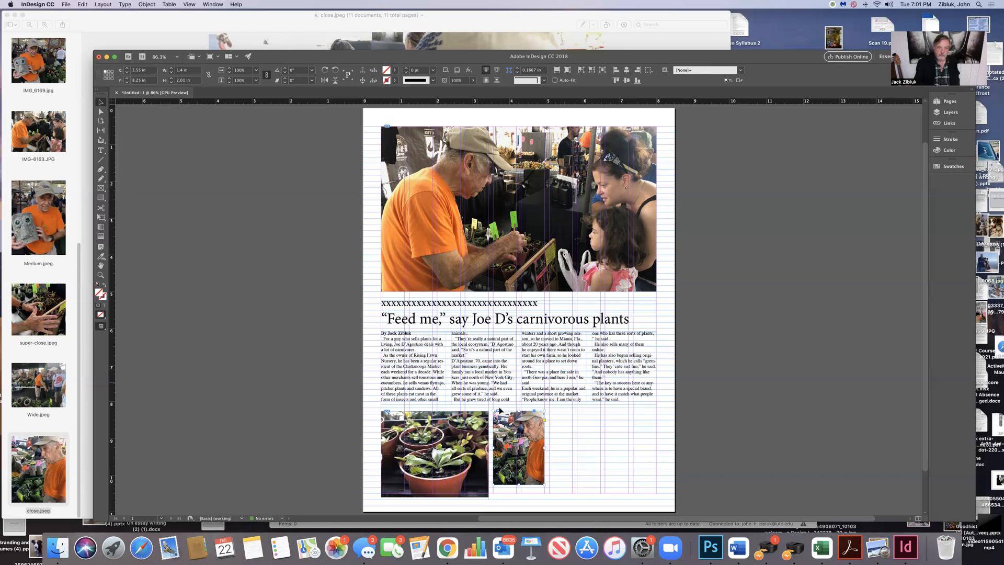
{"action": "left_click_drag", "start_coordinate": [538, 435], "coordinate": [643, 432]}
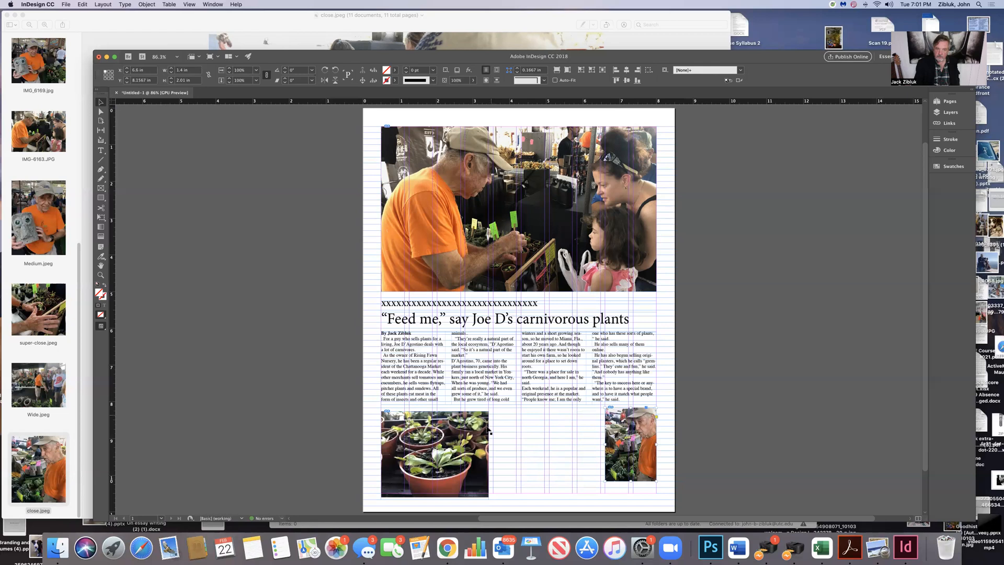
- Move the plant photo beside the close.jpeg photo, with its top aligned, at X 3.55 in and Y 8.1667 in
{"action": "left_click_drag", "start_coordinate": [445, 434], "coordinate": [554, 428]}
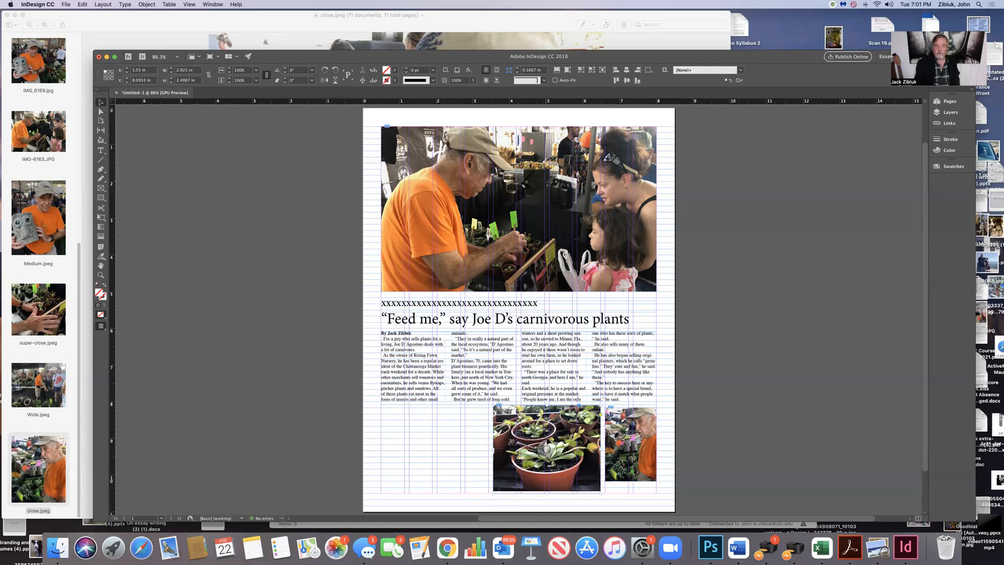
{"action": "left_click_drag", "start_coordinate": [555, 430], "coordinate": [553, 430]}
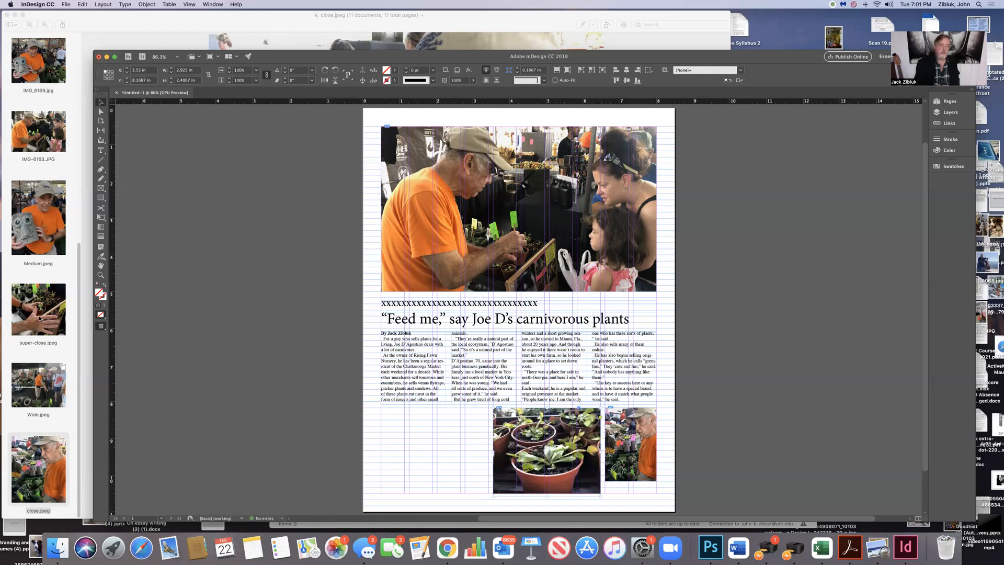
- Check super-close.jpeg in Preview, then draw a picture frame about 2.93 by 1.89 in between the left margin and the plant photo in InDesign
{"action": "left_click", "coordinate": [39, 318]}
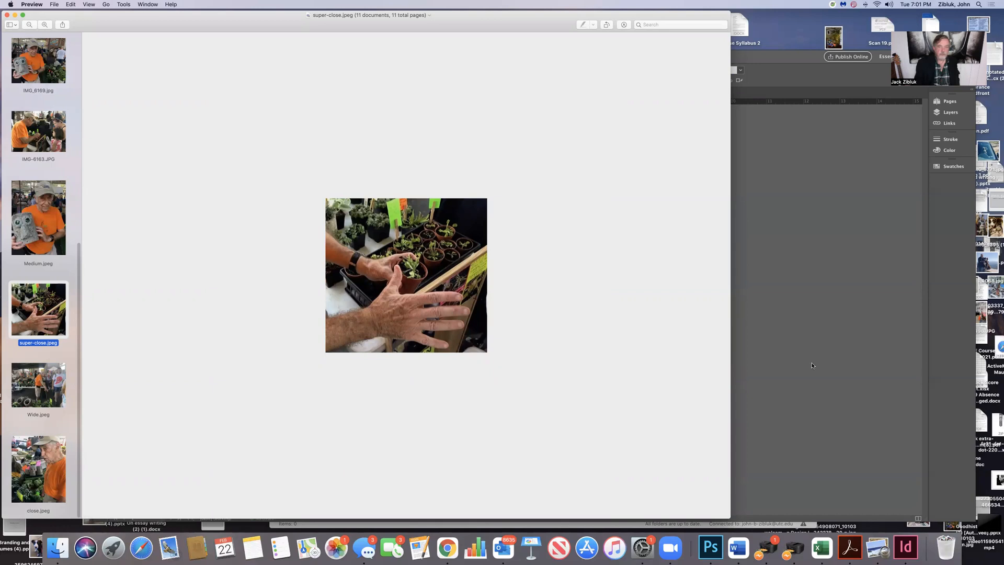
{"action": "left_click", "coordinate": [791, 367]}
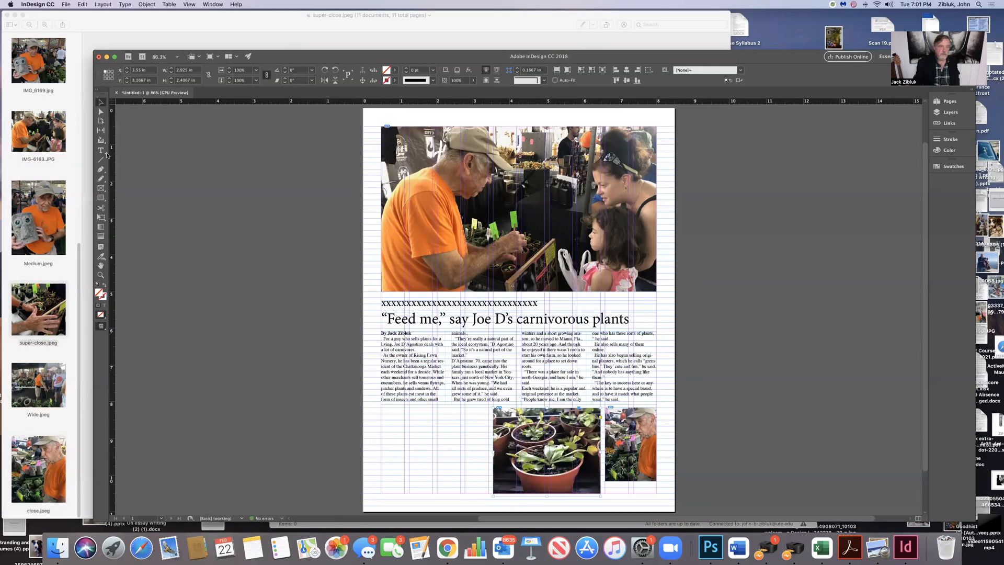
{"action": "left_click", "coordinate": [101, 188]}
{"action": "left_click_drag", "start_coordinate": [389, 407], "coordinate": [488, 477]}
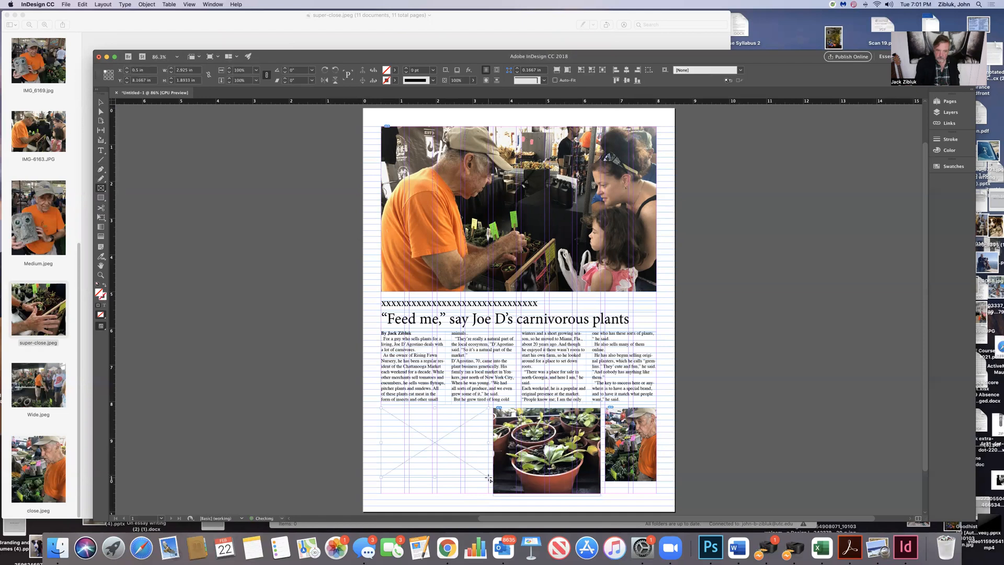
- Place super-close.jpeg in the empty frame at the left margin and fit the content to the frame
{"action": "left_click", "coordinate": [66, 5]}
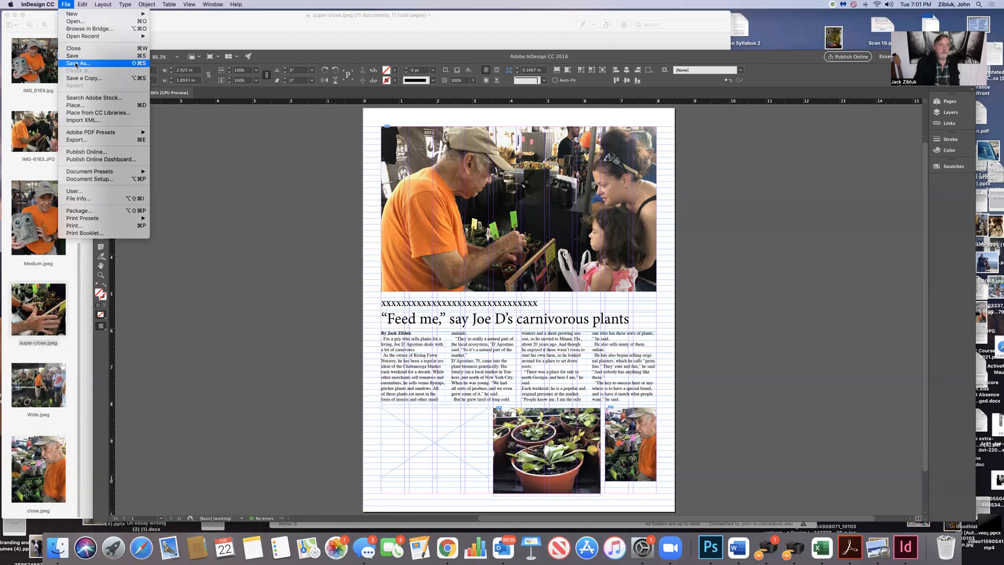
{"action": "left_click", "coordinate": [85, 105]}
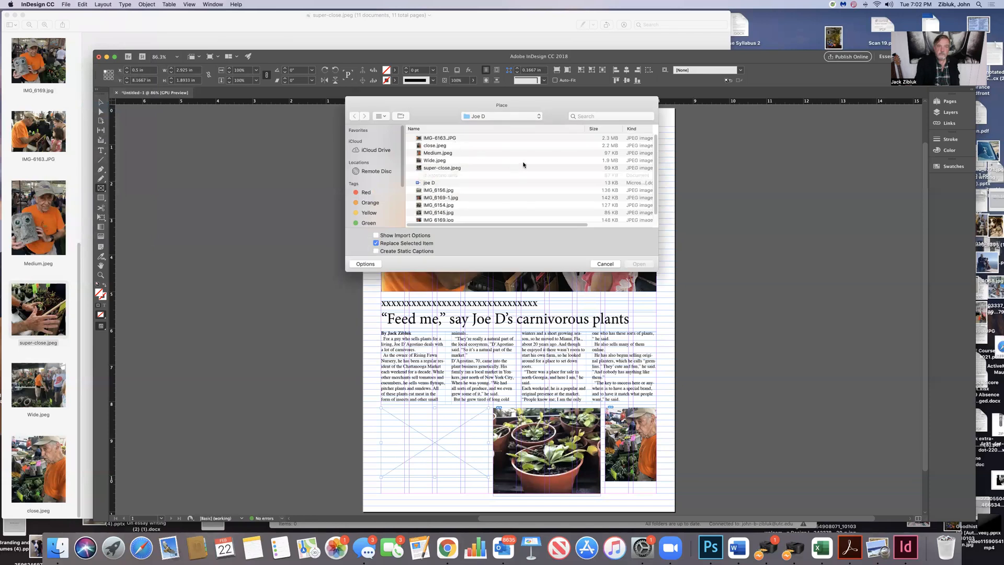
{"action": "left_click", "coordinate": [460, 168]}
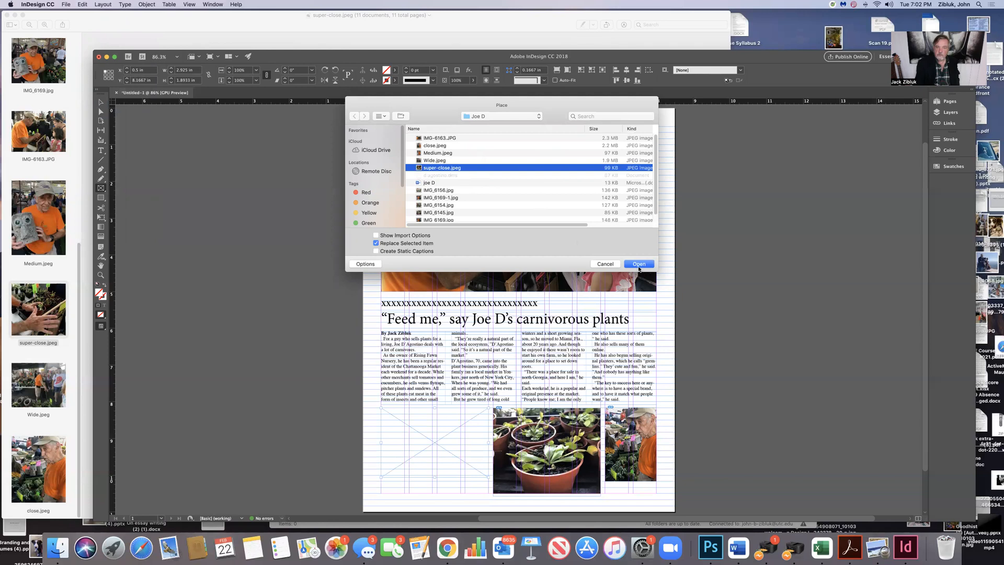
{"action": "left_click", "coordinate": [638, 263]}
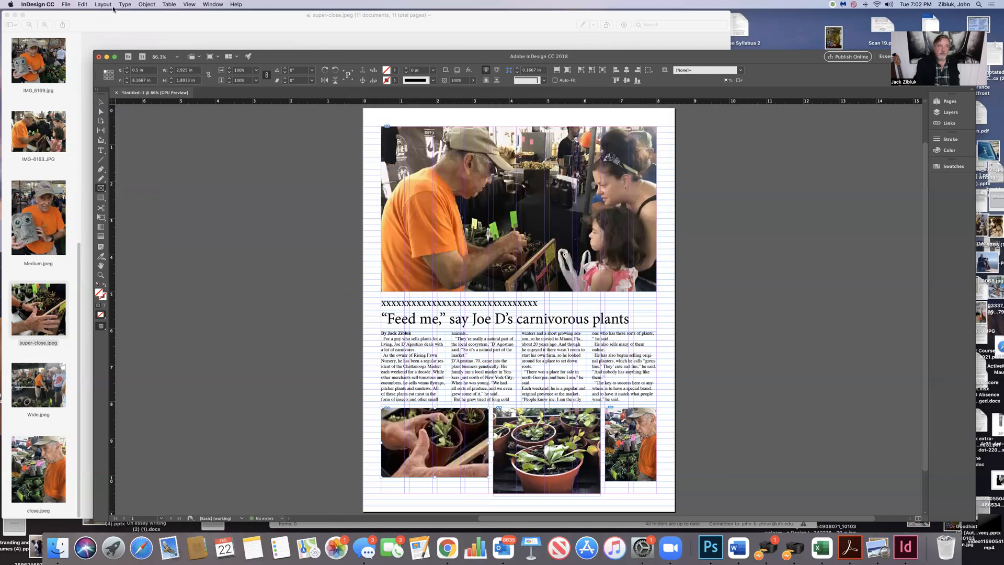
{"action": "left_click", "coordinate": [141, 6]}
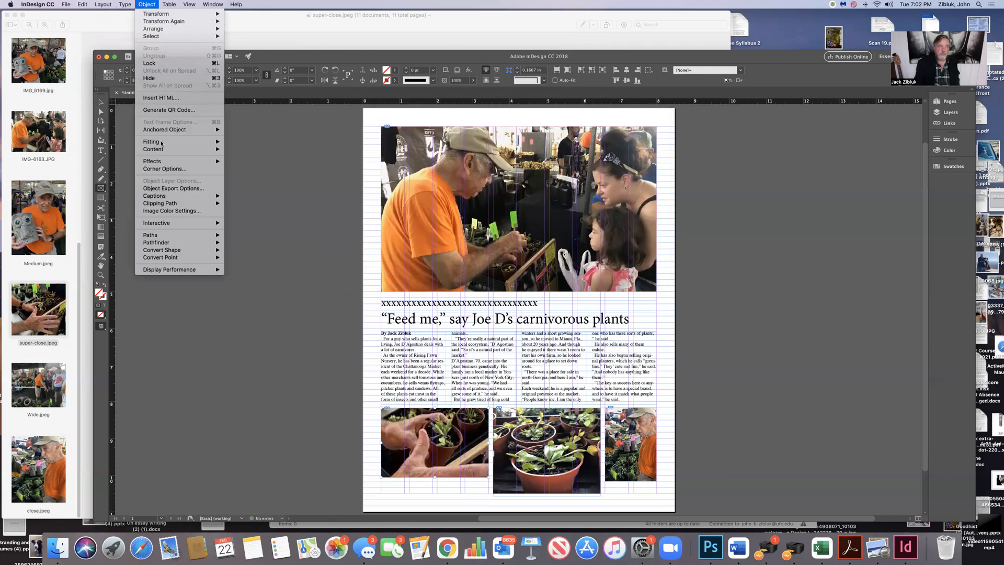
{"action": "mouse_move", "coordinate": [178, 142]}
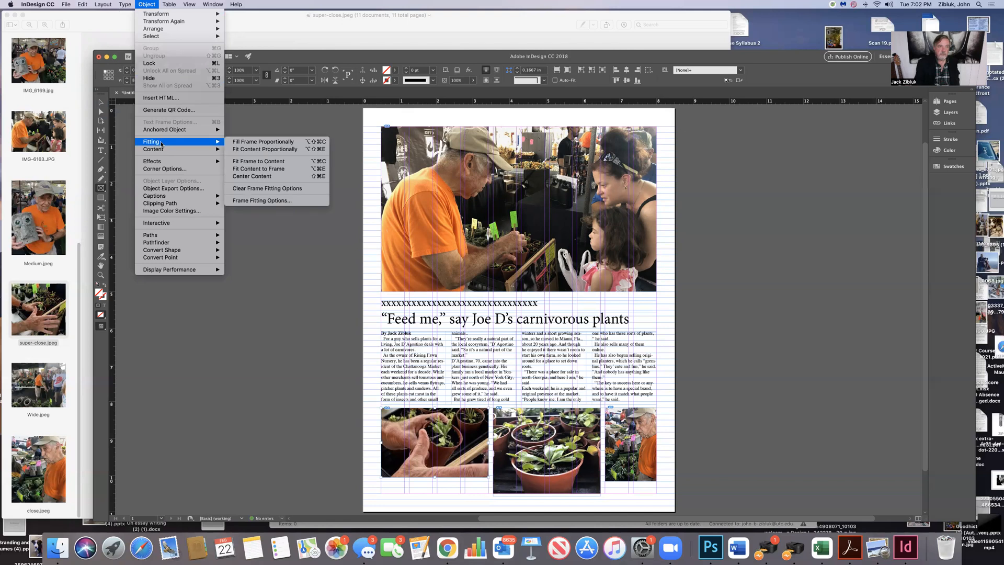
{"action": "left_click", "coordinate": [266, 169]}
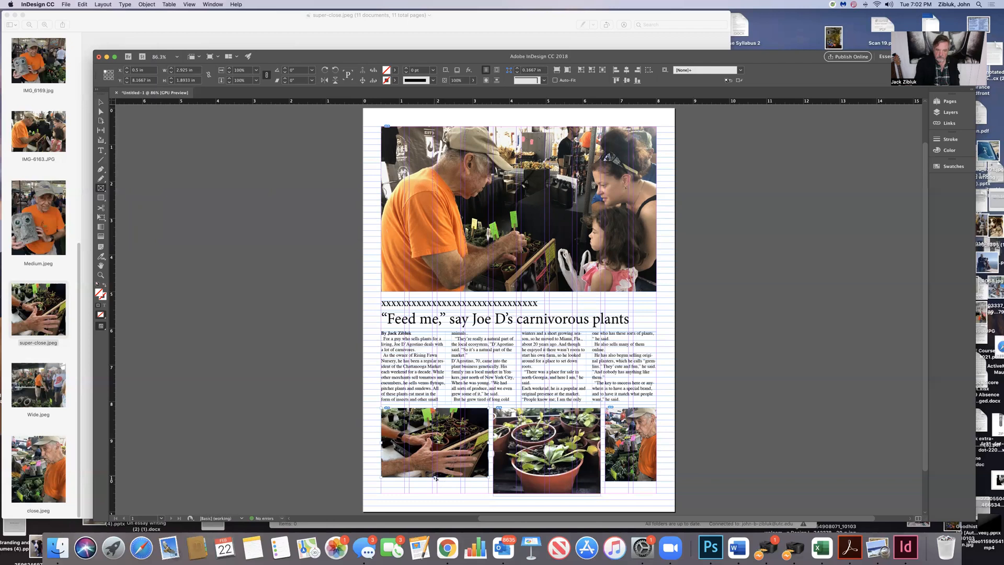
- Extend the super-close.jpeg frame downward to about 2.08 in, then 2.33 in high, fitting the content to the frame each time
{"action": "left_click", "coordinate": [101, 102]}
{"action": "left_click_drag", "start_coordinate": [434, 476], "coordinate": [435, 484]}
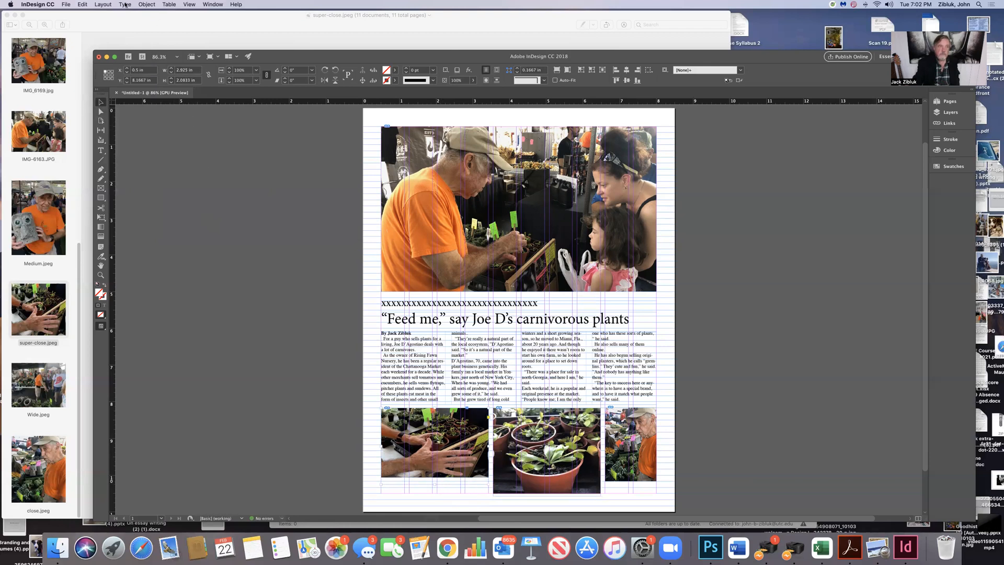
{"action": "left_click", "coordinate": [146, 5]}
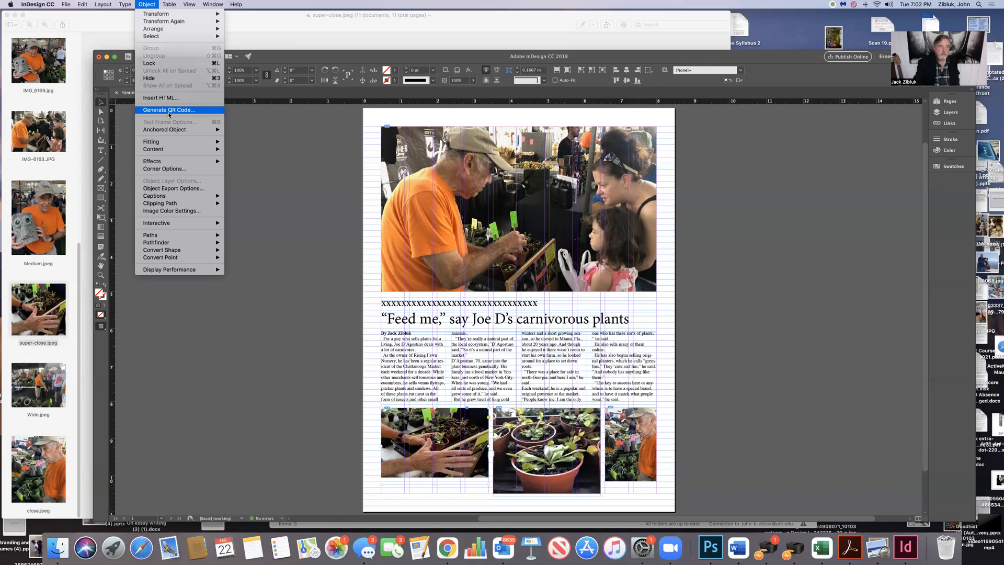
{"action": "mouse_move", "coordinate": [177, 141]}
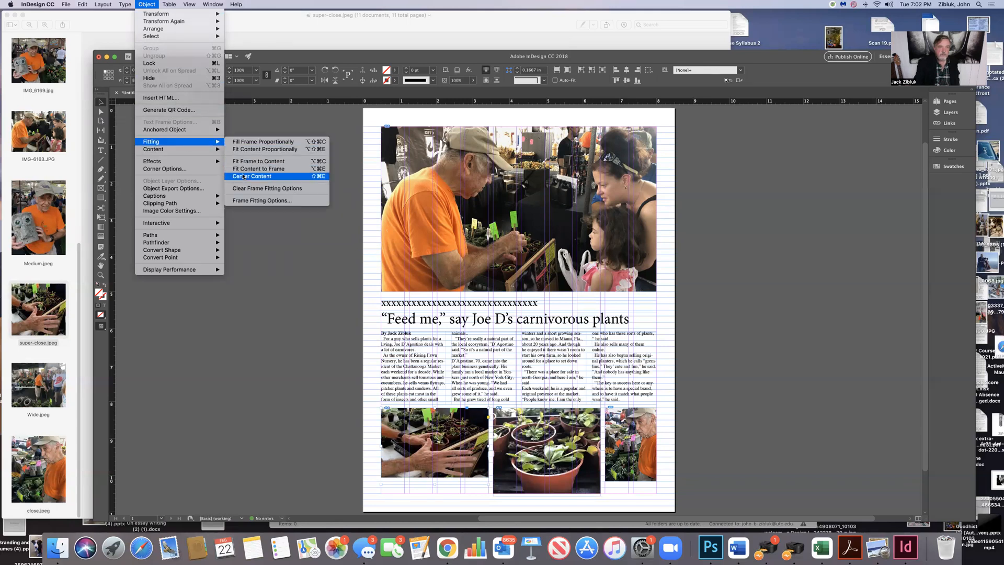
{"action": "left_click", "coordinate": [248, 170]}
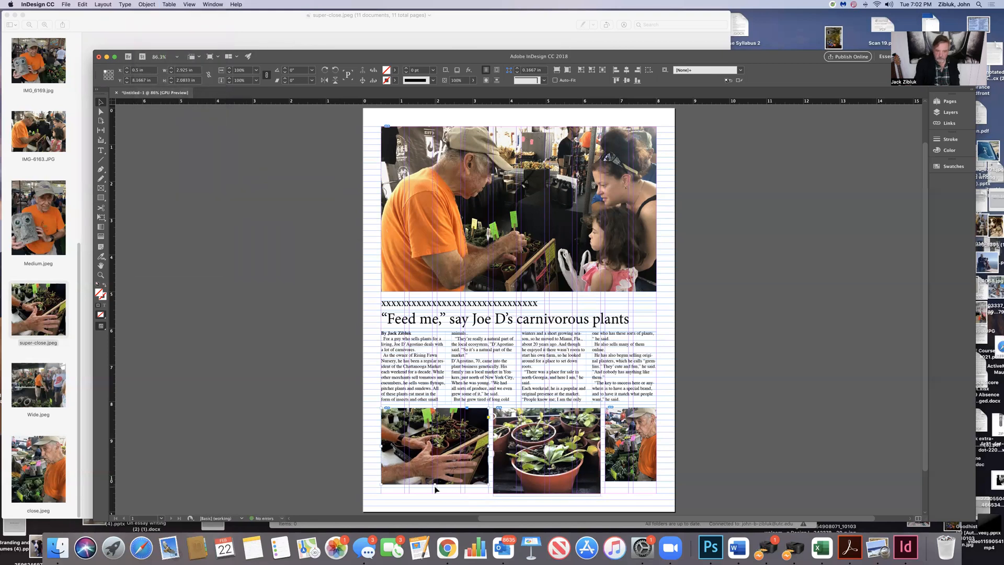
{"action": "left_click_drag", "start_coordinate": [435, 484], "coordinate": [434, 493]}
{"action": "left_click", "coordinate": [146, 5]}
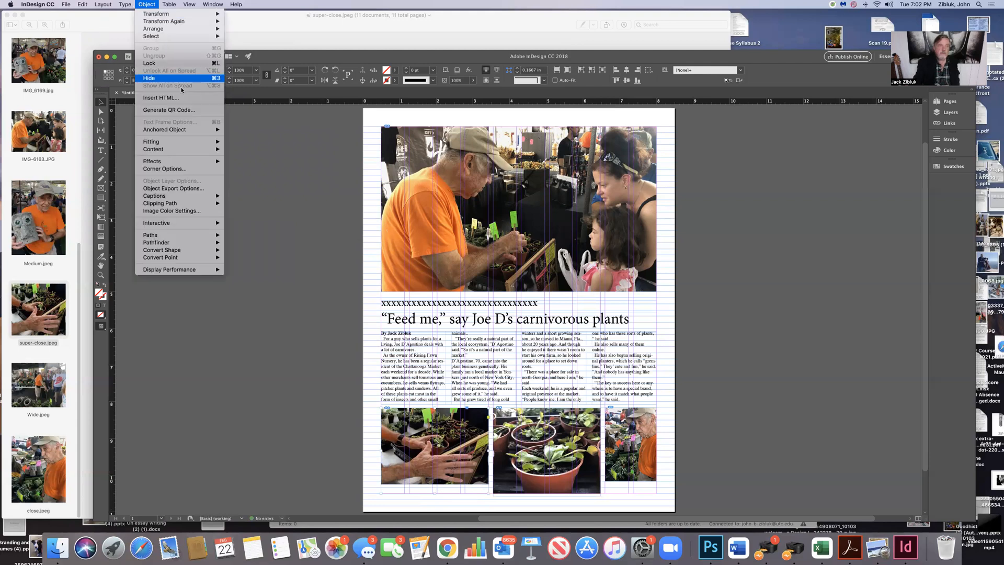
{"action": "mouse_move", "coordinate": [191, 142]}
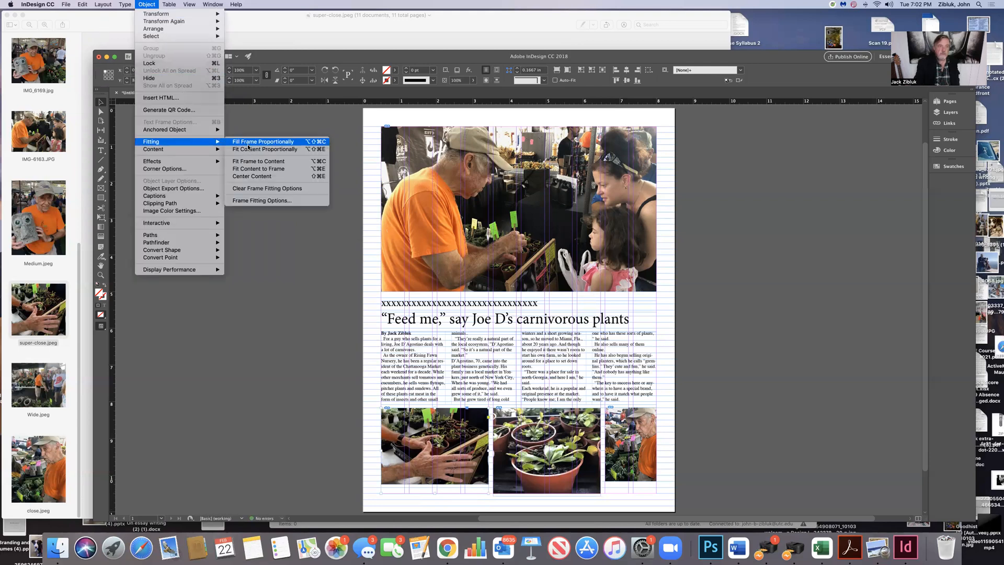
{"action": "left_click", "coordinate": [256, 169]}
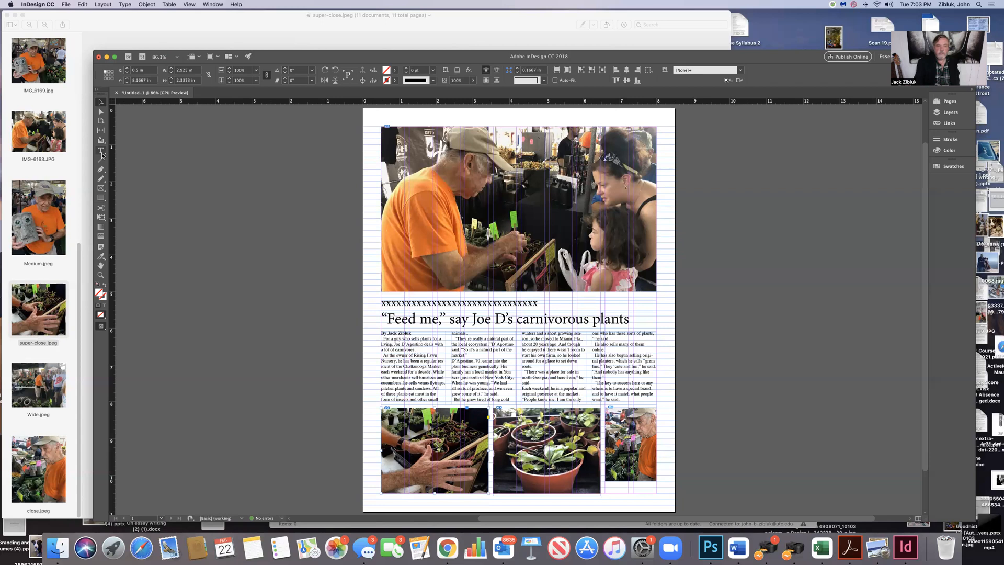
- Select the super-close.jpeg image inside its frame and shorten it from the top to about 1.92 in high, with its vertical offset at about 0.41 in
{"action": "left_click", "coordinate": [101, 111]}
{"action": "left_click", "coordinate": [438, 469]}
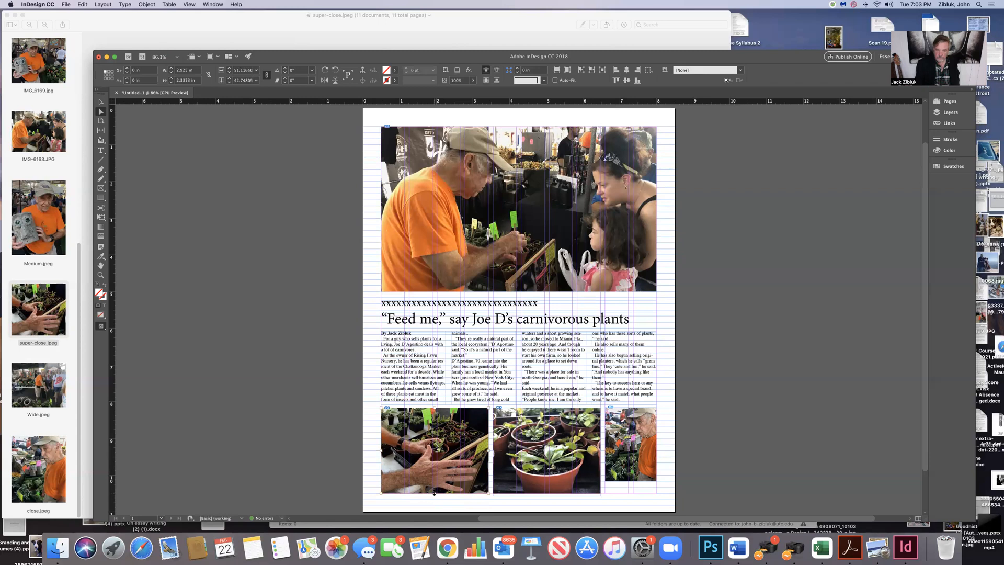
{"action": "left_click_drag", "start_coordinate": [434, 409], "coordinate": [435, 421]}
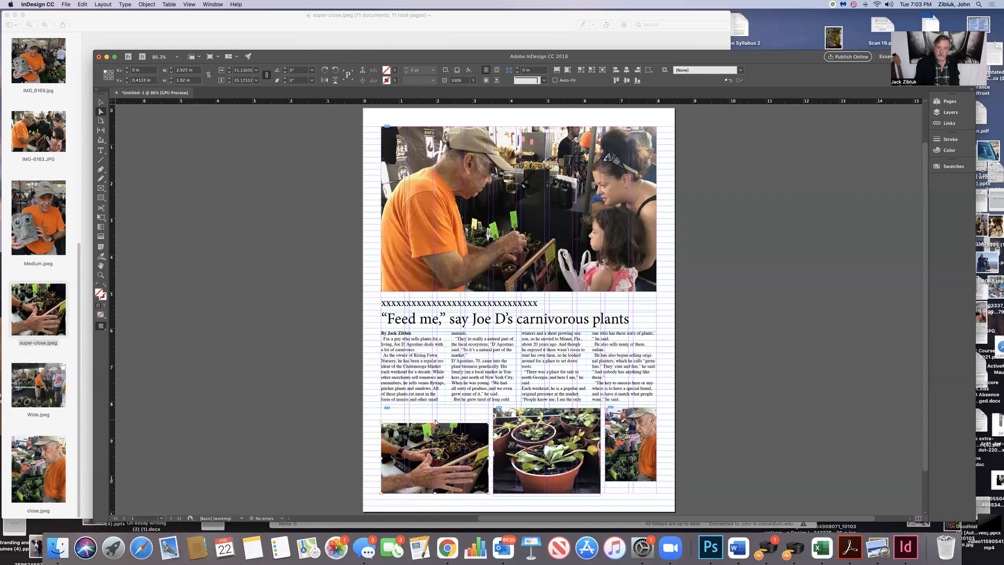
- Shift the super-close.jpeg image upward, then extend its frame downward to about 2.59 in high and fit the content to the frame
{"action": "left_click_drag", "start_coordinate": [434, 420], "coordinate": [434, 413]}
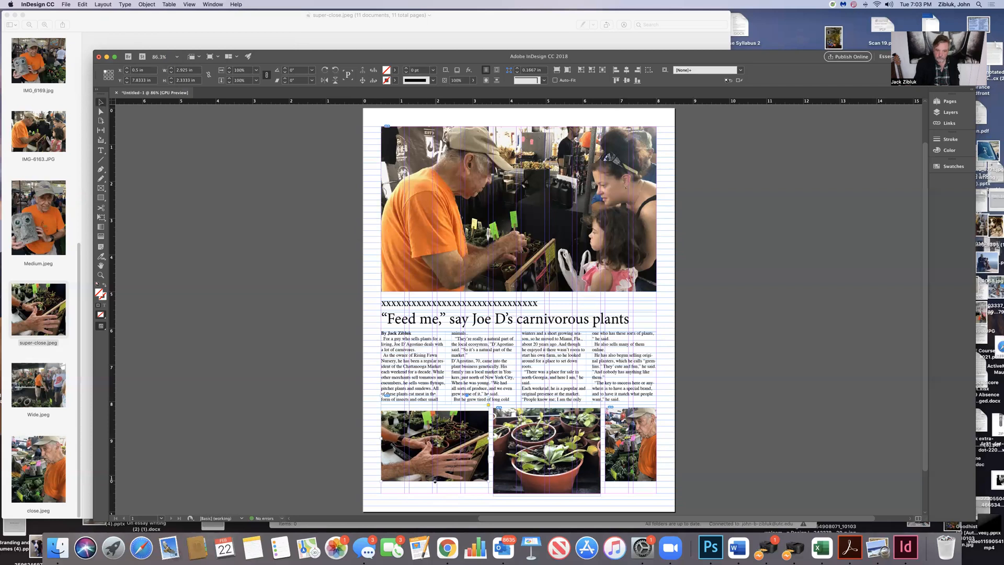
{"action": "left_click_drag", "start_coordinate": [434, 482], "coordinate": [434, 490]}
{"action": "left_click", "coordinate": [147, 5]}
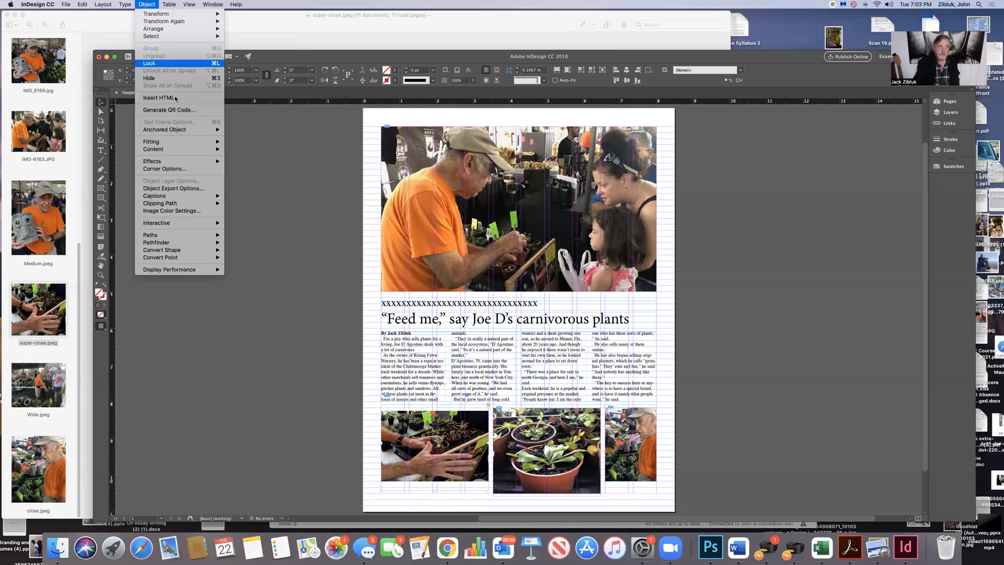
{"action": "mouse_move", "coordinate": [182, 145]}
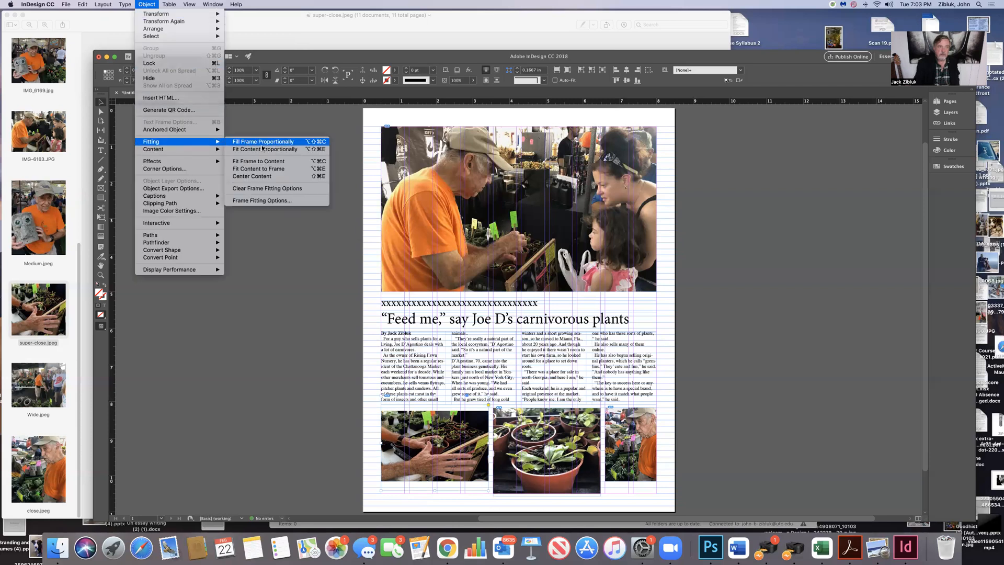
{"action": "left_click", "coordinate": [273, 168]}
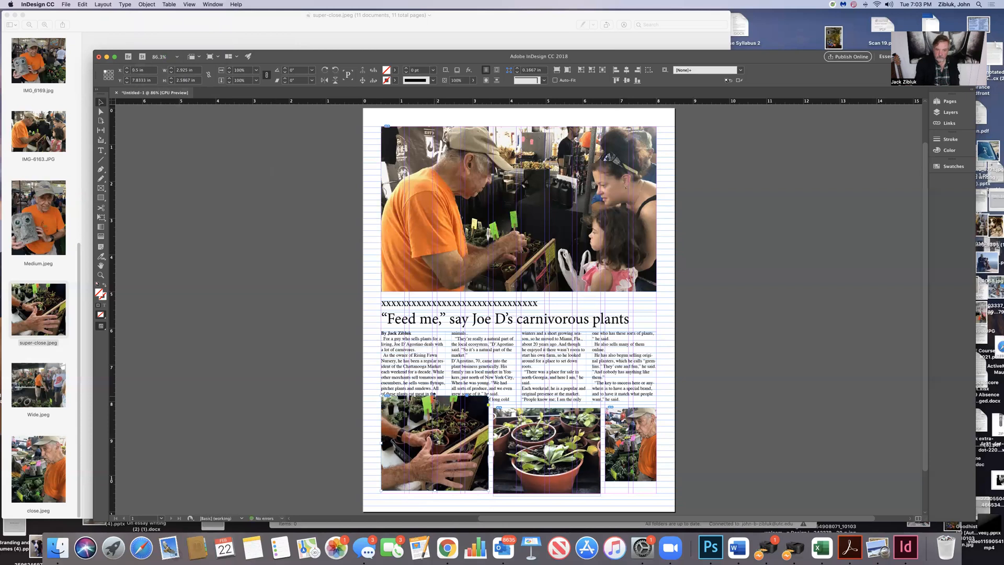
- Crop the super-close.jpeg frame from the top to about 1.86 in high and move it up to about Y 8.17 in, level with the neighbouring photos
{"action": "left_click_drag", "start_coordinate": [434, 395], "coordinate": [435, 421]}
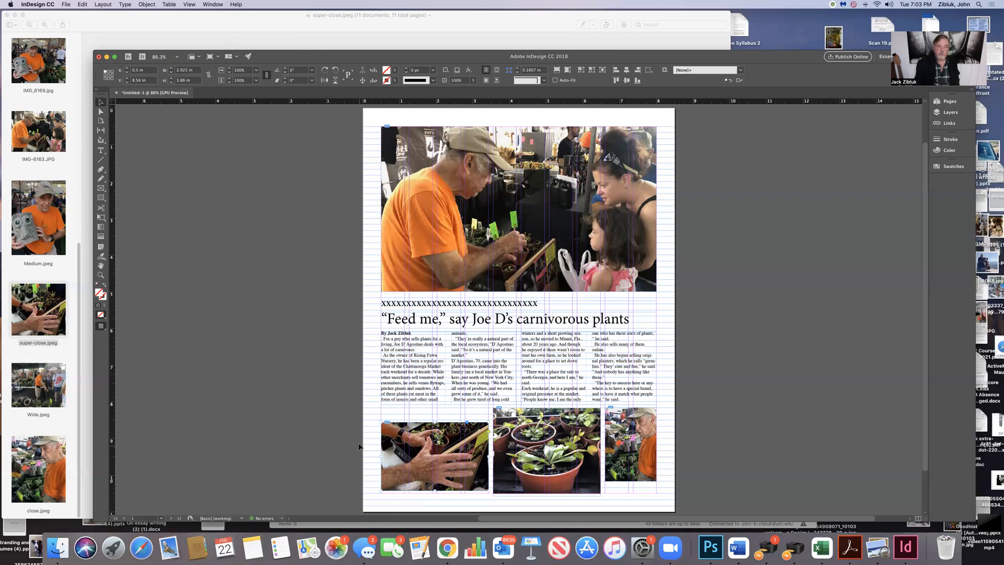
{"action": "left_click_drag", "start_coordinate": [419, 451], "coordinate": [419, 438]}
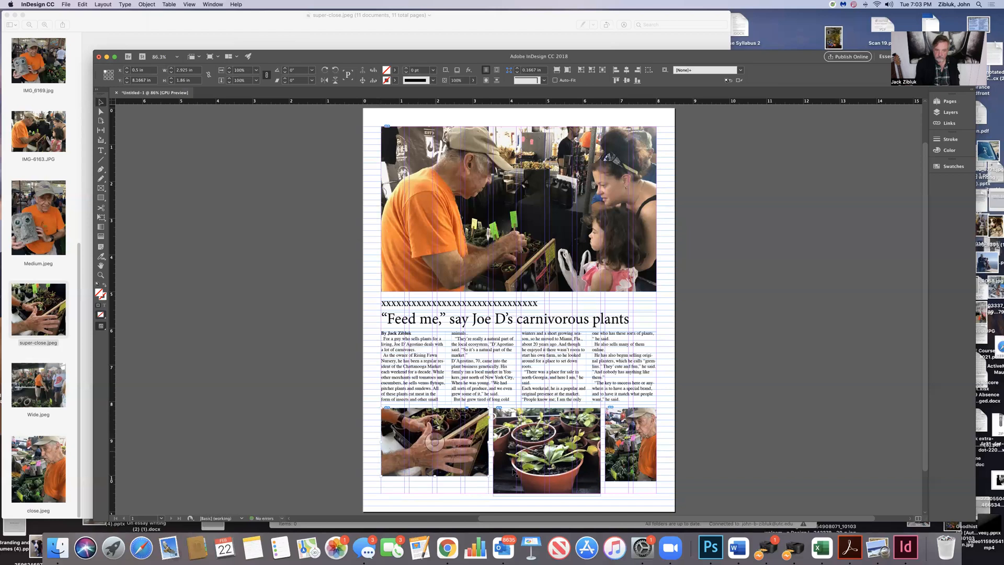
- Crop the plant photo from the bottom to about 1.89 in high and the close-up of the man to about 1.90 in
{"action": "left_click", "coordinate": [547, 497]}
{"action": "left_click_drag", "start_coordinate": [545, 496], "coordinate": [549, 476]}
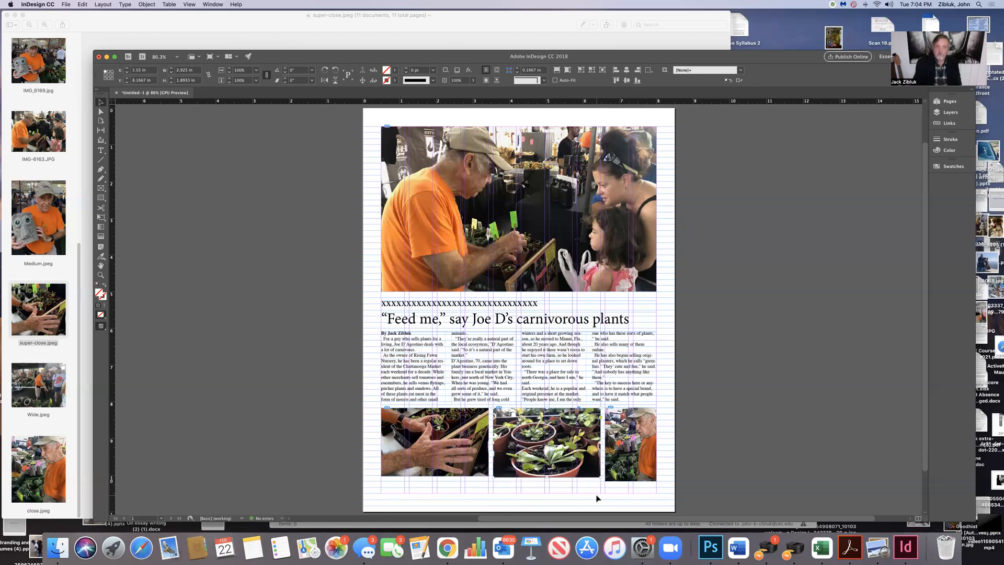
{"action": "left_click", "coordinate": [639, 477]}
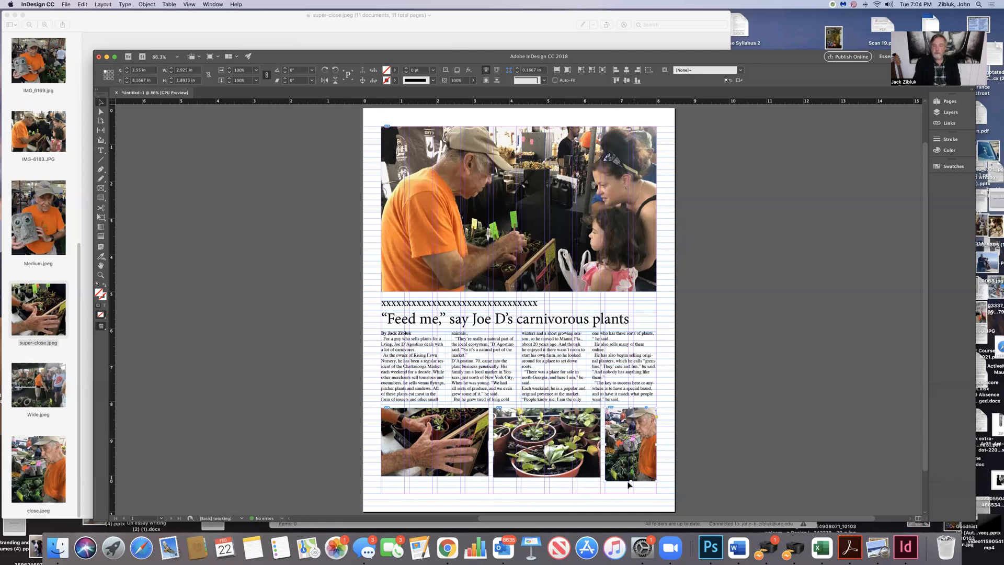
{"action": "left_click_drag", "start_coordinate": [629, 482], "coordinate": [630, 477]}
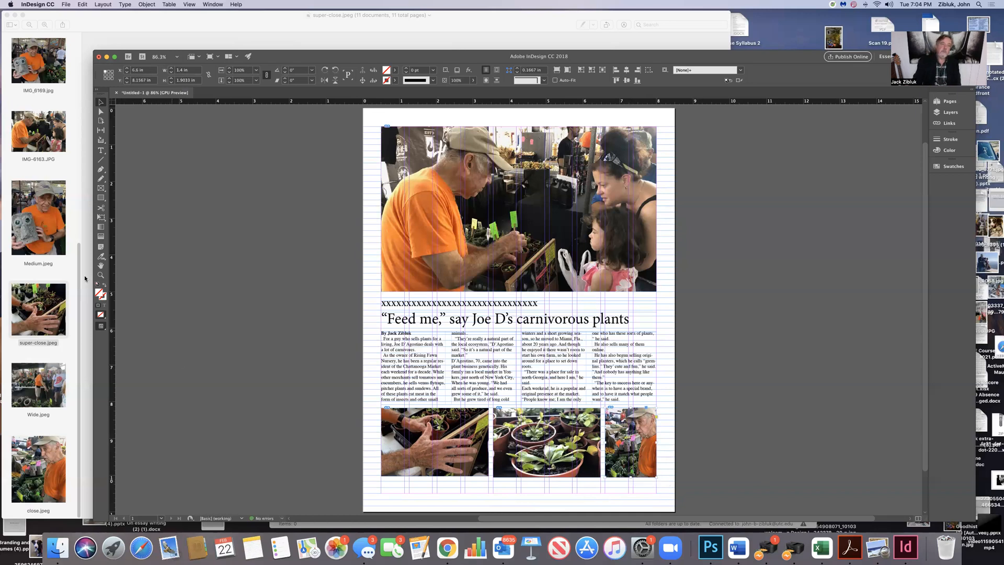
- Draw a text frame about 7.58 by 0.36 in directly beneath the row of three photos
{"action": "left_click", "coordinate": [101, 151]}
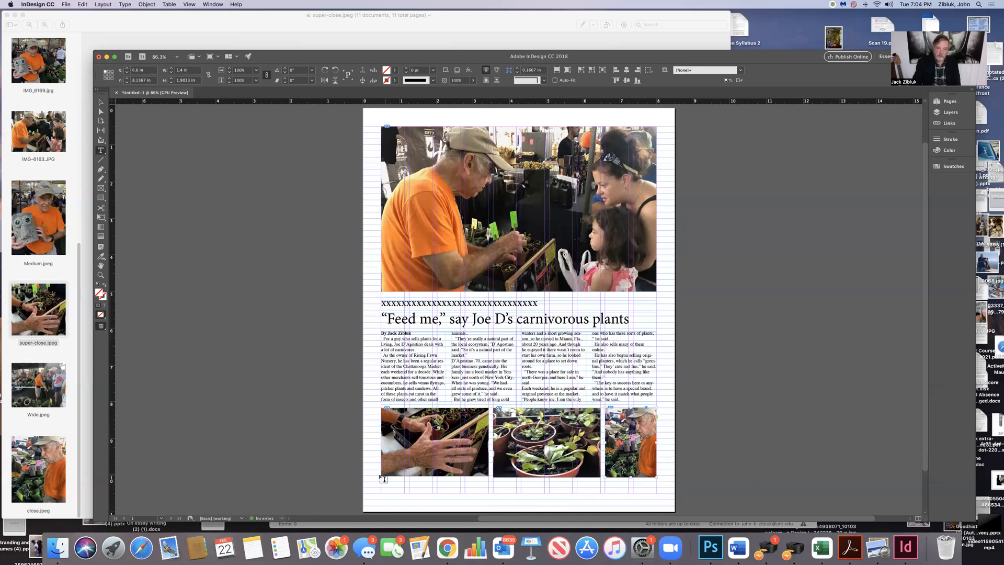
{"action": "left_click_drag", "start_coordinate": [382, 480], "coordinate": [652, 490]}
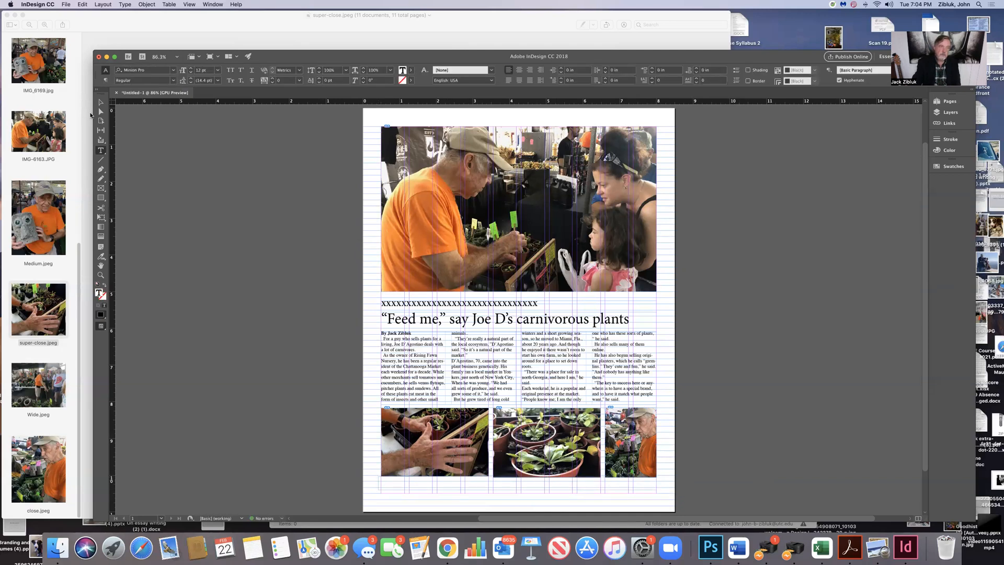
- Try to adjust the left edge of the new text frame below the photos, then cut the small stray text frame
{"action": "left_click", "coordinate": [100, 112]}
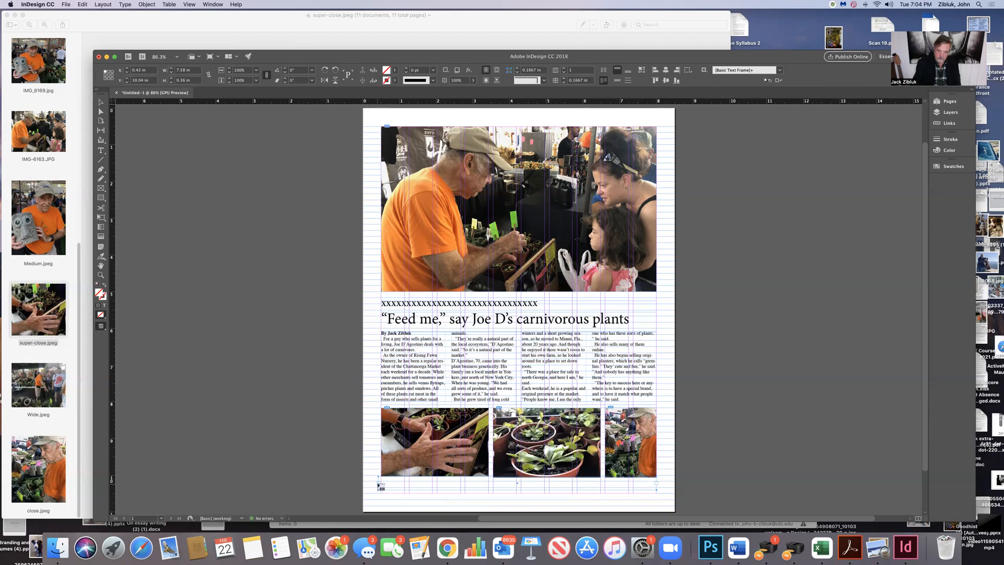
{"action": "left_click", "coordinate": [380, 488]}
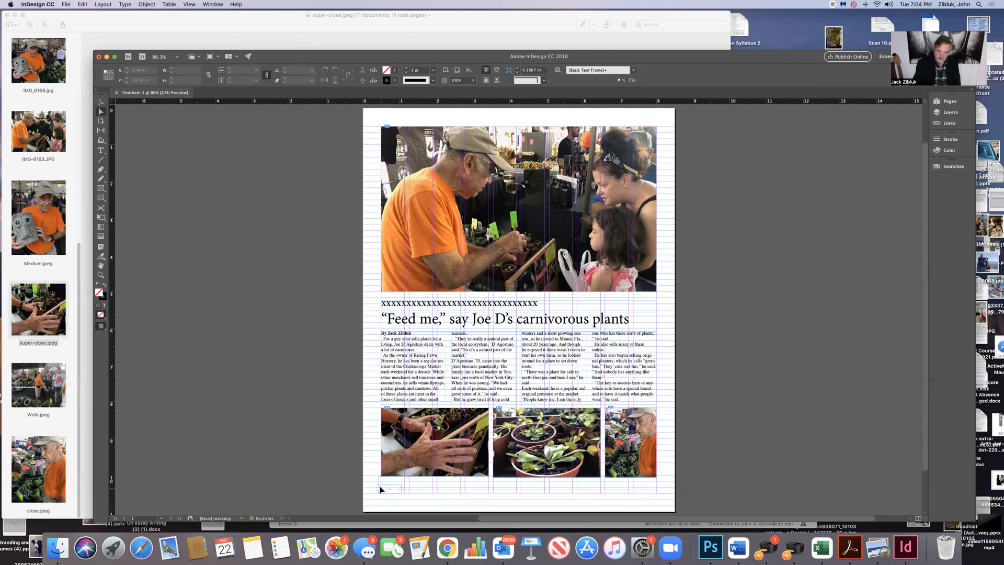
{"action": "left_click", "coordinate": [379, 490]}
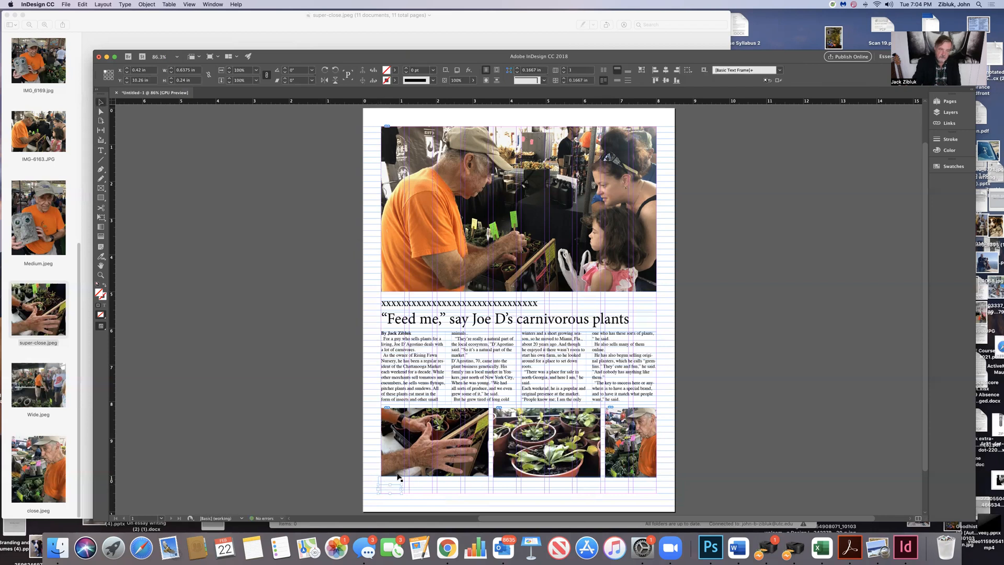
{"action": "left_click_drag", "start_coordinate": [378, 485], "coordinate": [385, 490]}
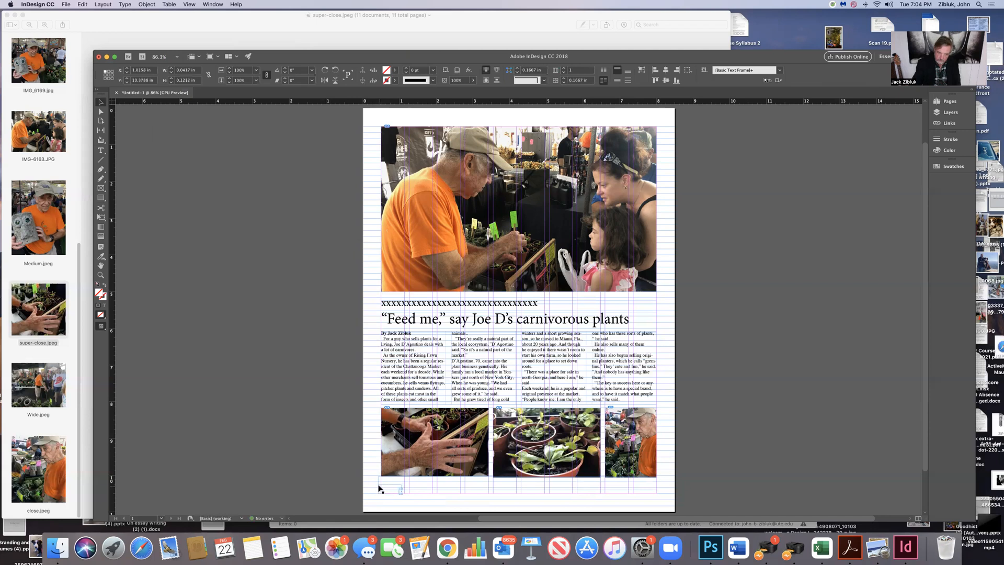
{"action": "key", "text": "super+z"}
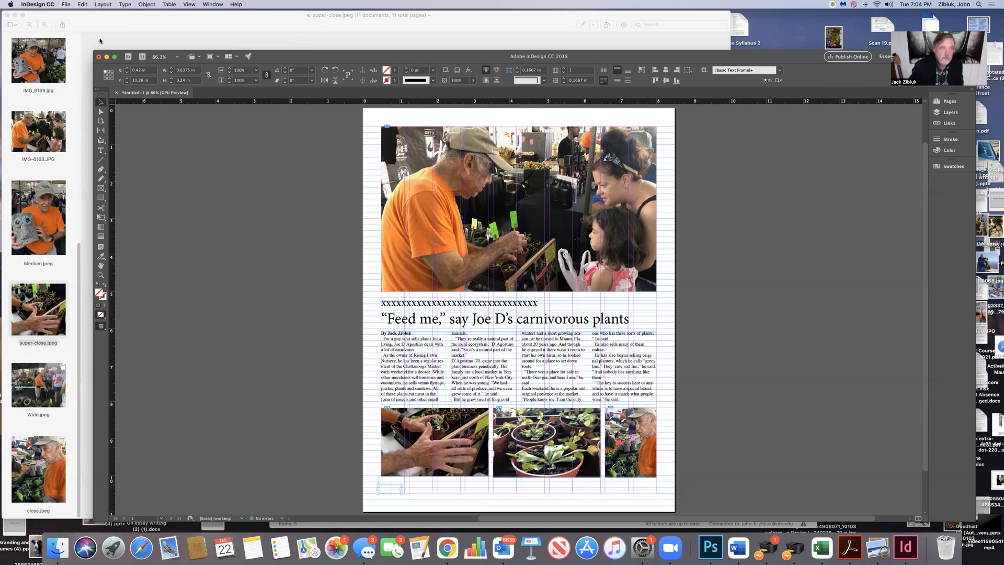
{"action": "left_click", "coordinate": [82, 4]}
{"action": "left_click", "coordinate": [96, 35]}
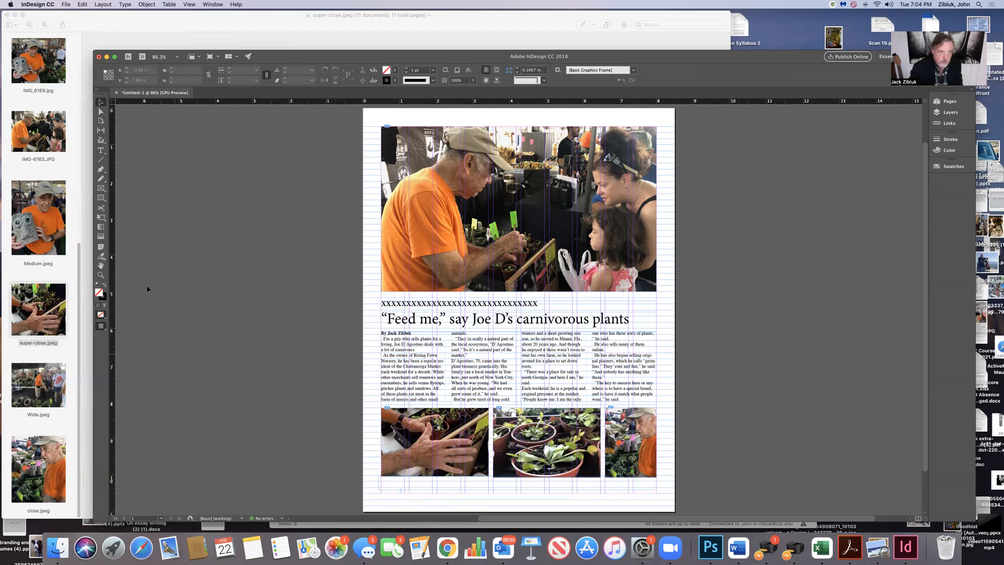
- View the page at actual size, try again to pull in the text frame's left edge, and cut the extra frame
{"action": "left_click", "coordinate": [480, 487]}
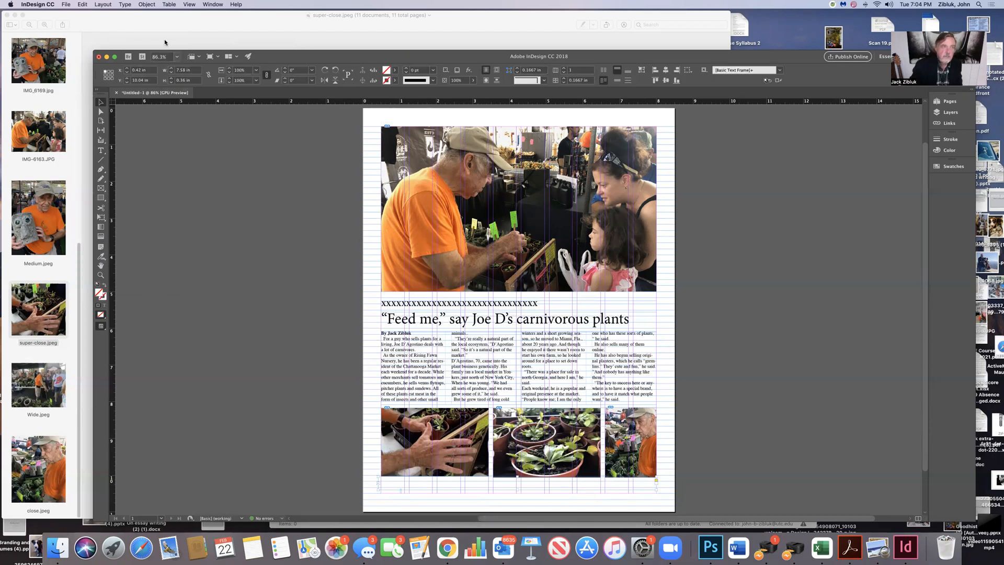
{"action": "left_click", "coordinate": [189, 4]}
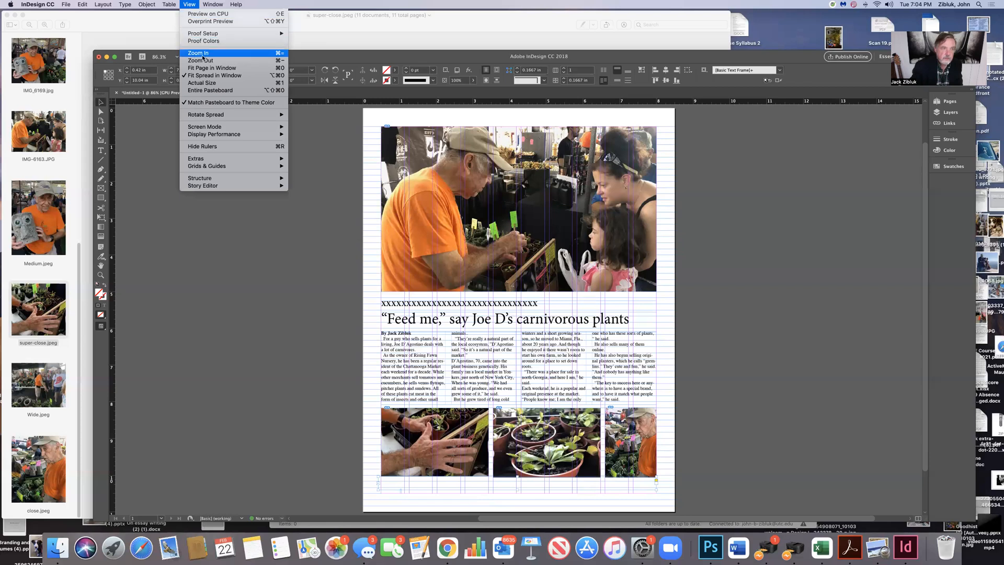
{"action": "left_click", "coordinate": [208, 83]}
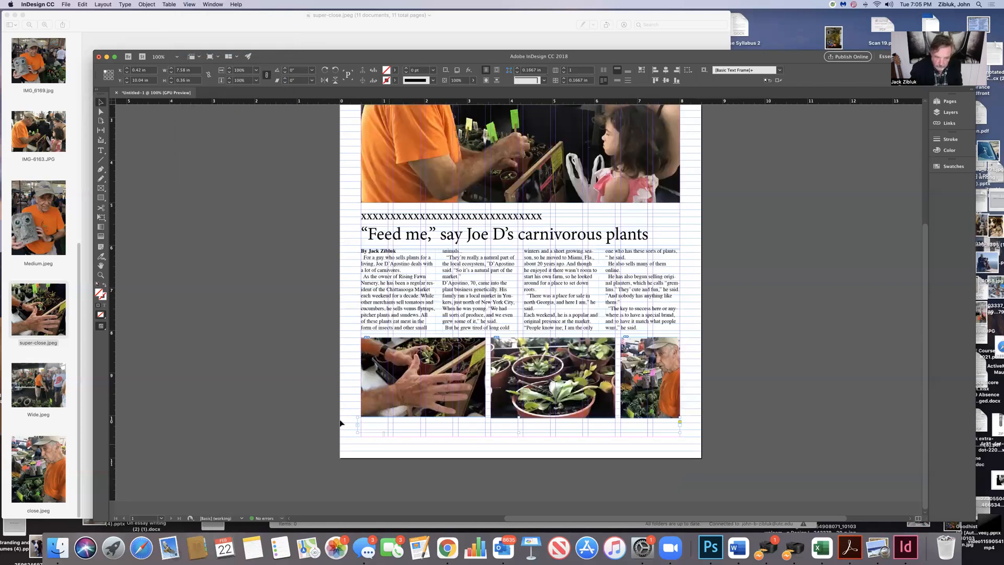
{"action": "left_click", "coordinate": [357, 426]}
{"action": "left_click_drag", "start_coordinate": [357, 426], "coordinate": [384, 436]}
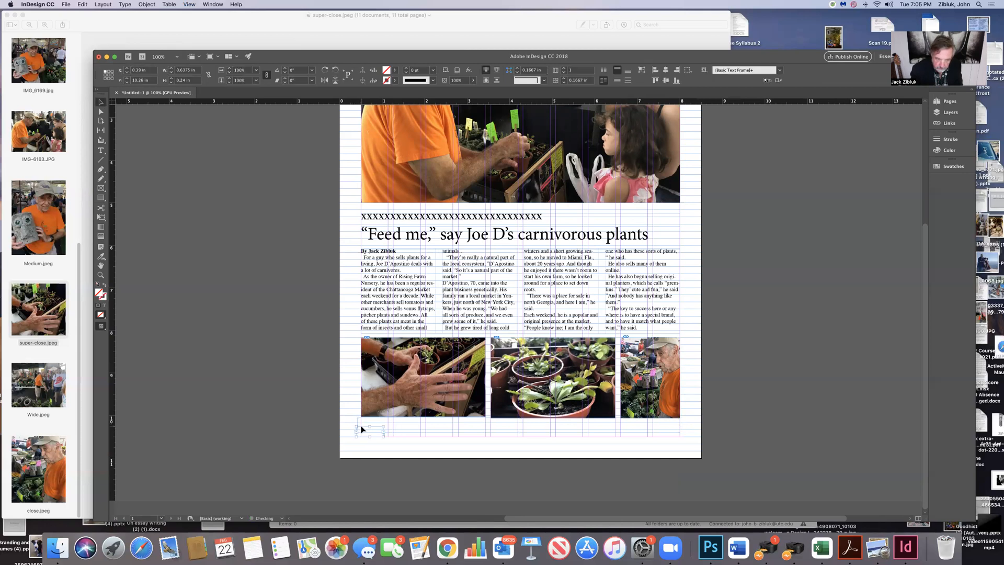
{"action": "left_click", "coordinate": [86, 4]}
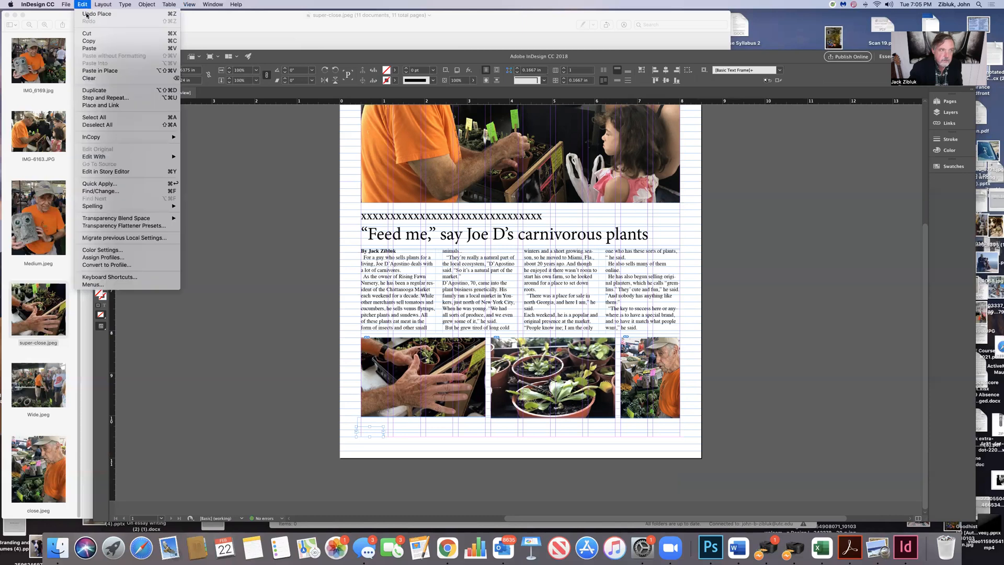
{"action": "left_click", "coordinate": [92, 35]}
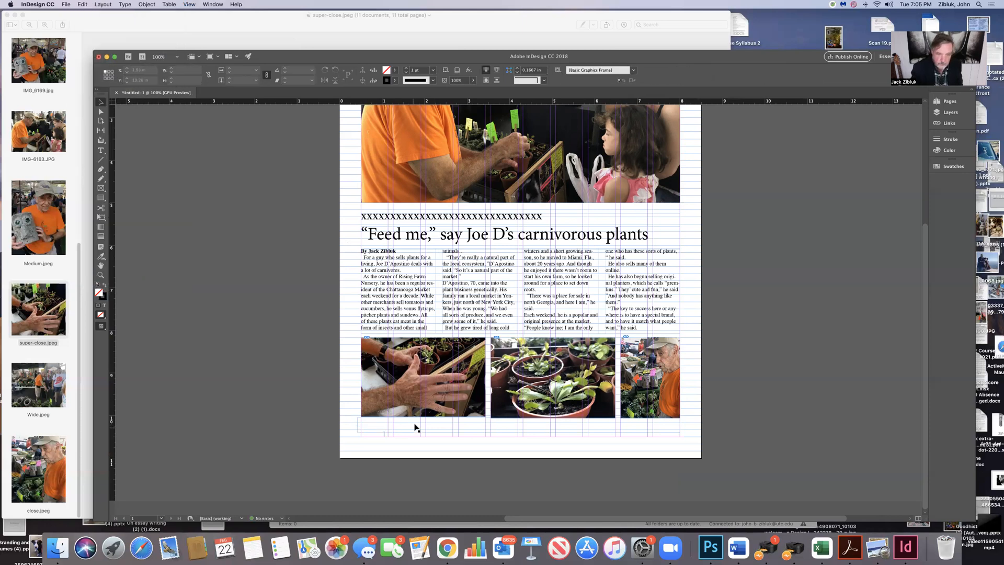
- Move the text frame to about X 0.52 in, Y 10.08 in, try to pull in its right edge, and cut the stray frame
{"action": "left_click_drag", "start_coordinate": [417, 427], "coordinate": [420, 429]}
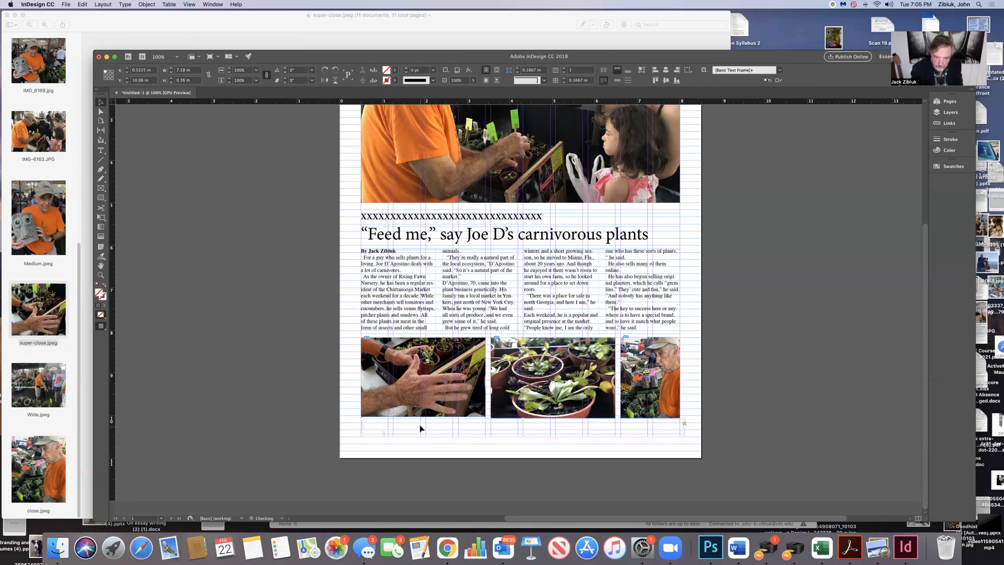
{"action": "left_click", "coordinate": [684, 430]}
{"action": "left_click_drag", "start_coordinate": [685, 430], "coordinate": [679, 428]}
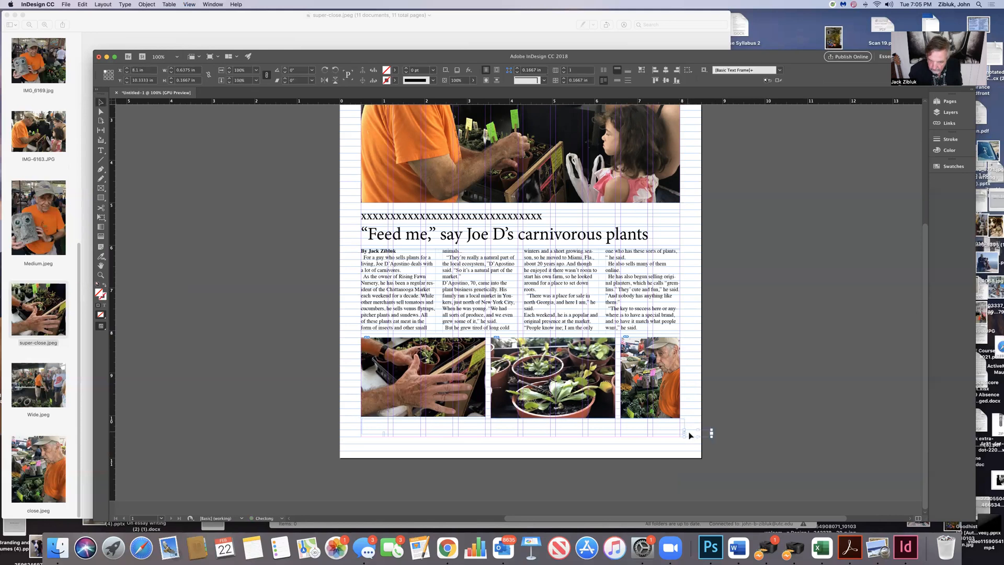
{"action": "left_click", "coordinate": [81, 5]}
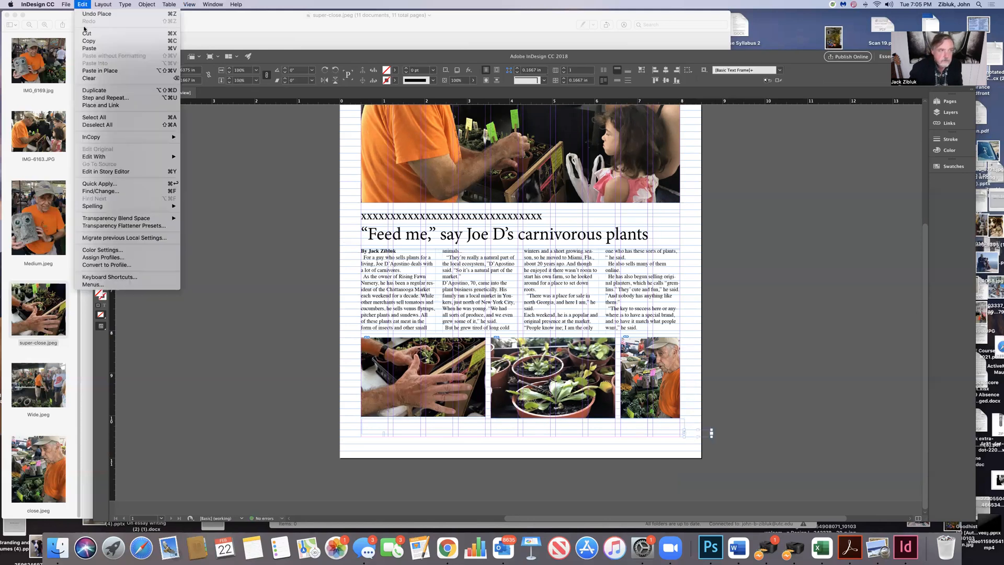
{"action": "left_click", "coordinate": [85, 31]}
{"action": "left_click", "coordinate": [144, 114]}
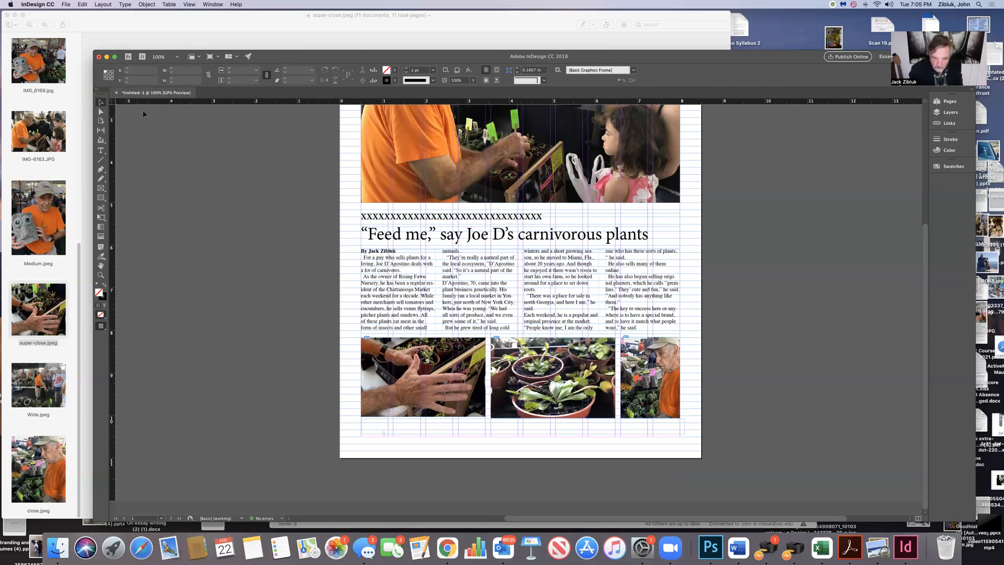
- Nudge the text frame to about Y 10.09 in, try to resize it from its lower right corner, and cut the stray frame
{"action": "left_click", "coordinate": [411, 428]}
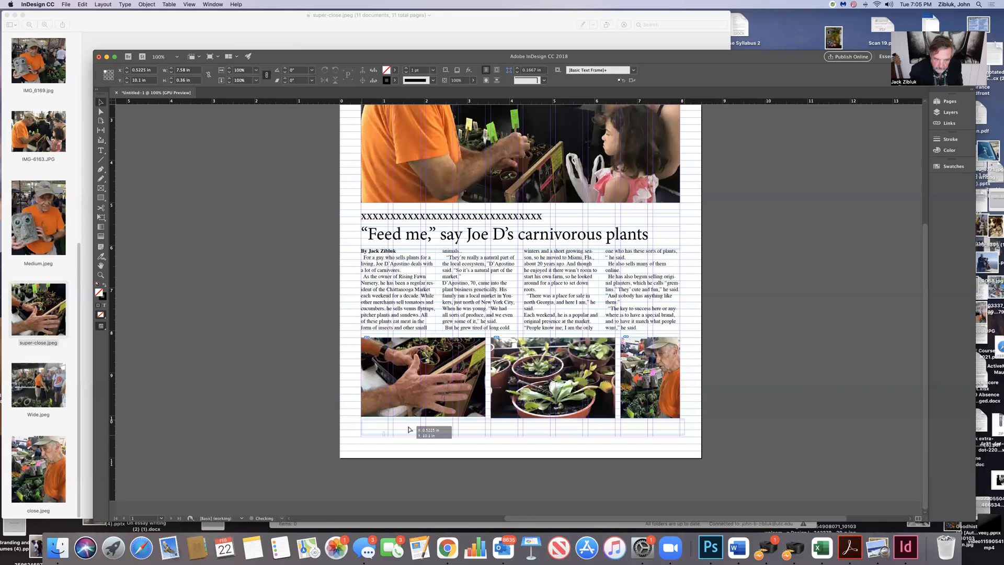
{"action": "left_click_drag", "start_coordinate": [410, 429], "coordinate": [410, 429]}
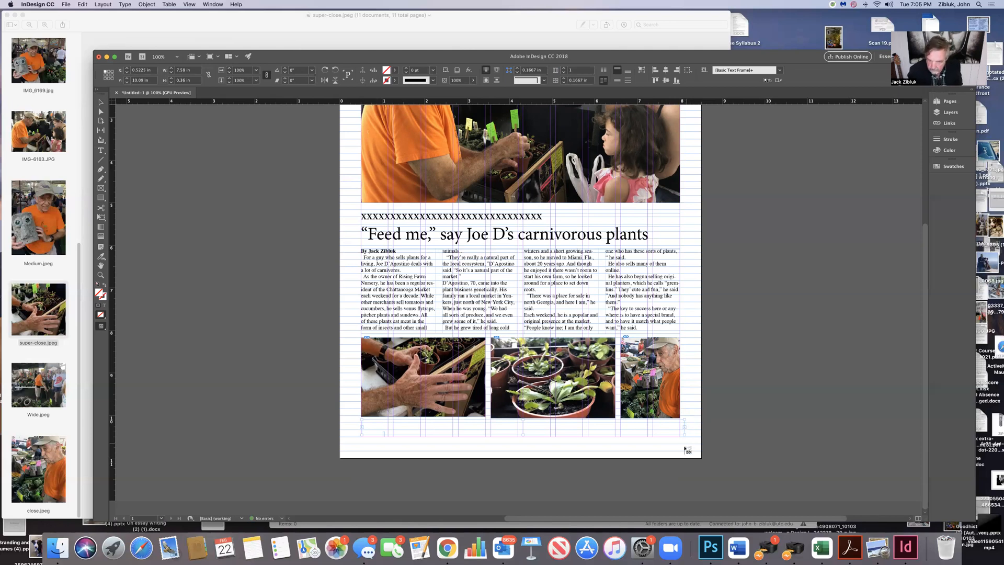
{"action": "mouse_move", "coordinate": [683, 437]}
{"action": "left_mouse_down"}
{"action": "mouse_move", "coordinate": [701, 438]}
{"action": "mouse_move", "coordinate": [711, 500]}
{"action": "left_mouse_up"}
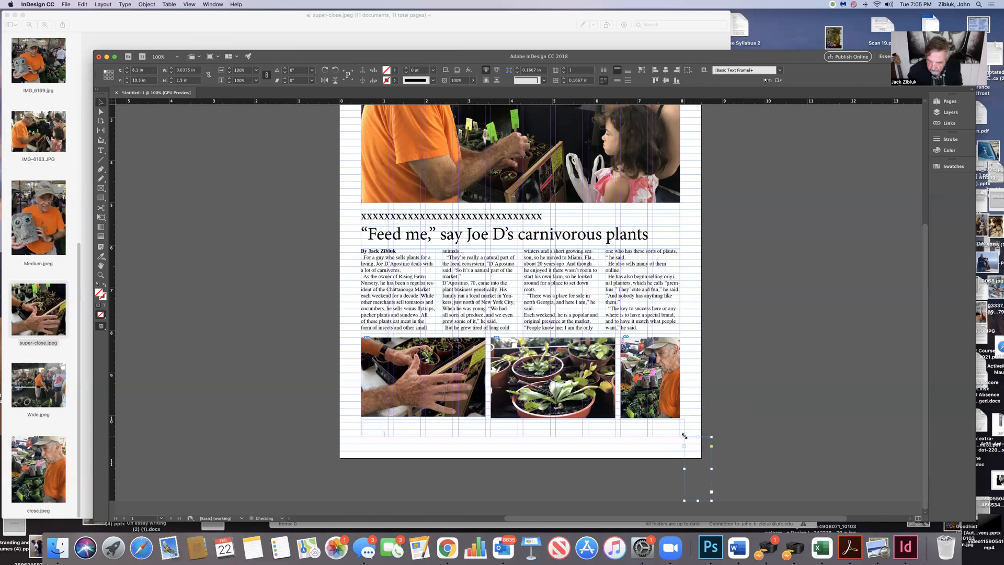
{"action": "left_click", "coordinate": [81, 7]}
{"action": "left_click", "coordinate": [92, 36]}
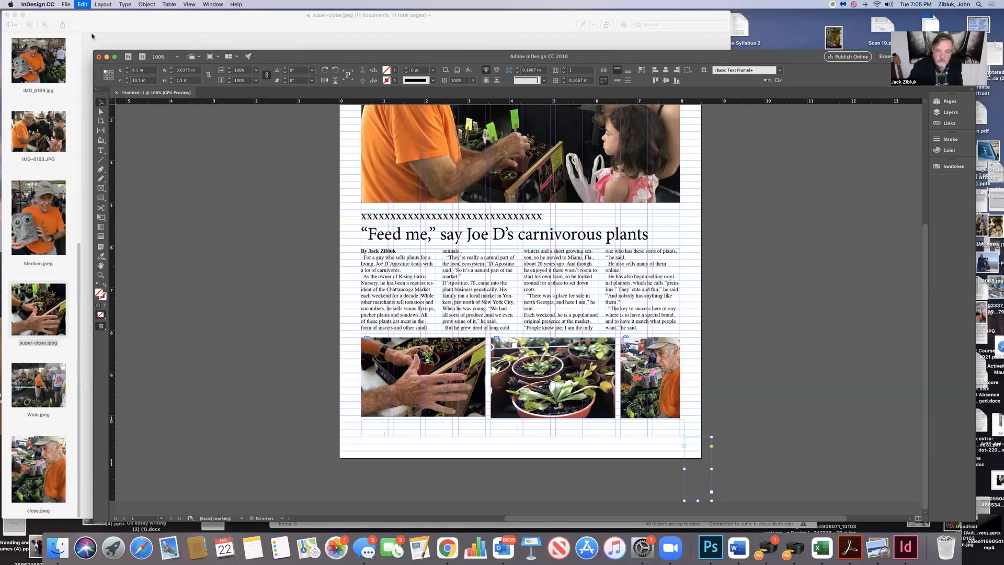
- Move the text frame below the photos to X 0.5 in, Y 10.14 in and place the text cursor inside it
{"action": "left_click", "coordinate": [665, 432]}
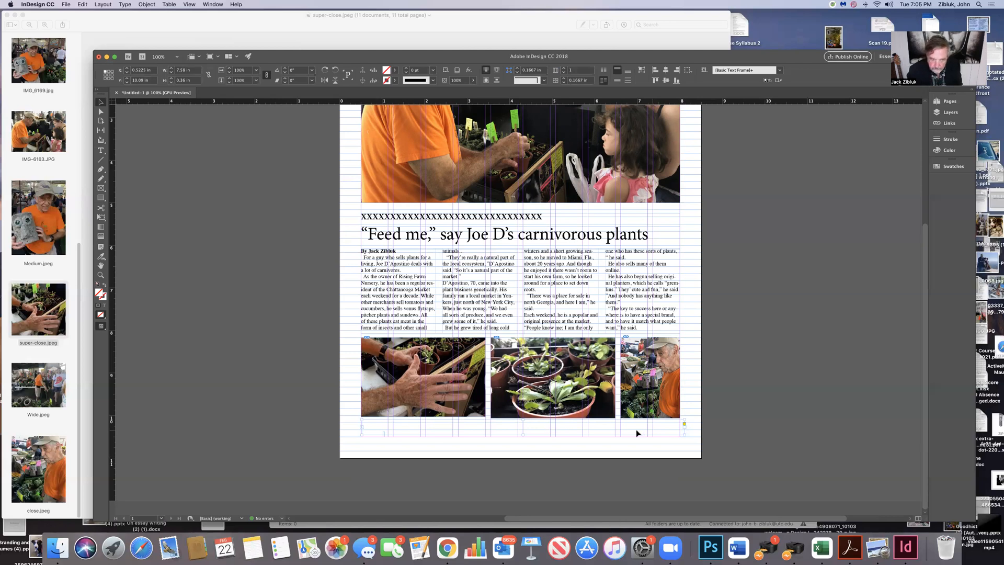
{"action": "left_click_drag", "start_coordinate": [575, 427], "coordinate": [575, 434]}
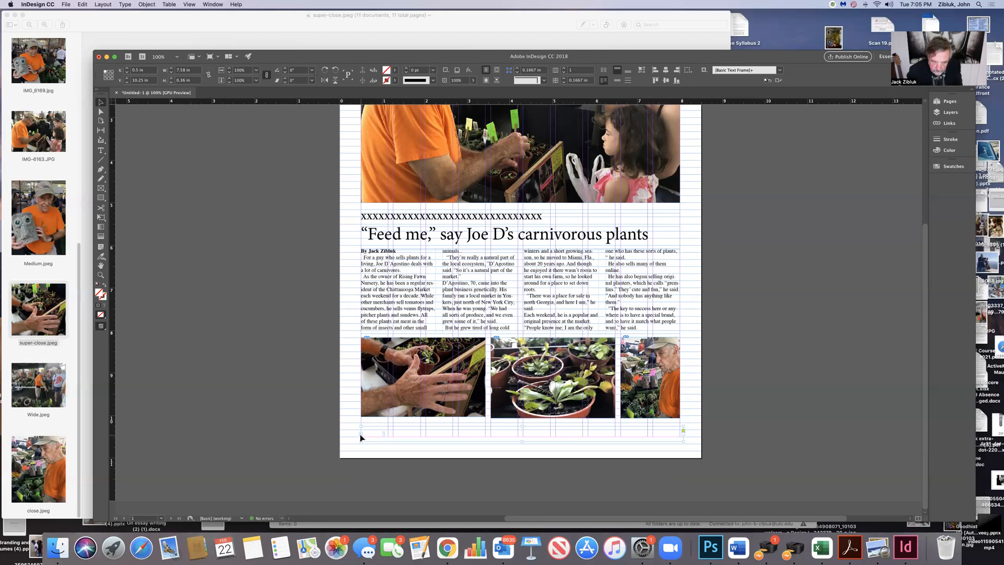
{"action": "left_click_drag", "start_coordinate": [360, 434], "coordinate": [362, 434]}
{"action": "left_click_drag", "start_coordinate": [484, 436], "coordinate": [484, 433]}
{"action": "left_click", "coordinate": [100, 151]}
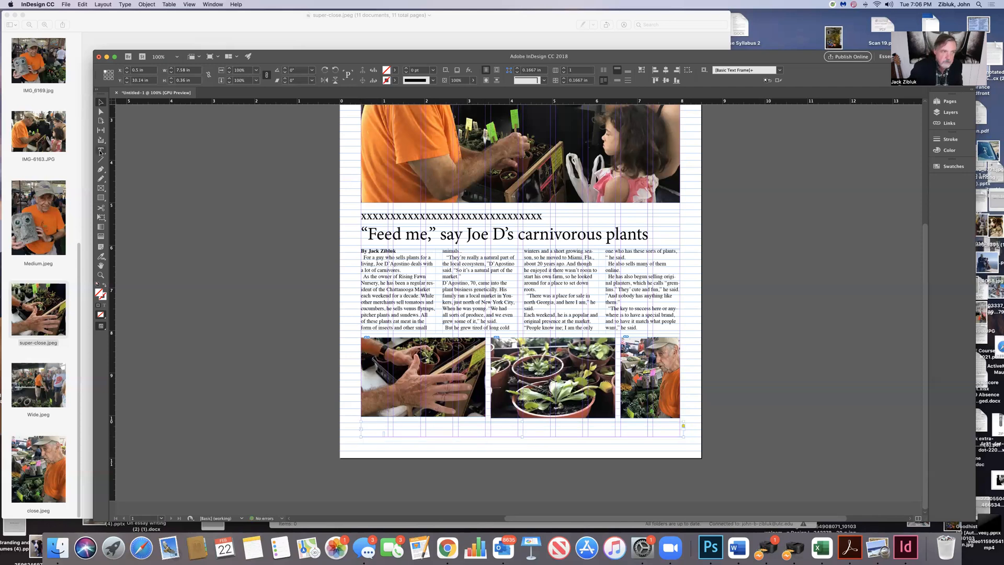
{"action": "left_click", "coordinate": [374, 428]}
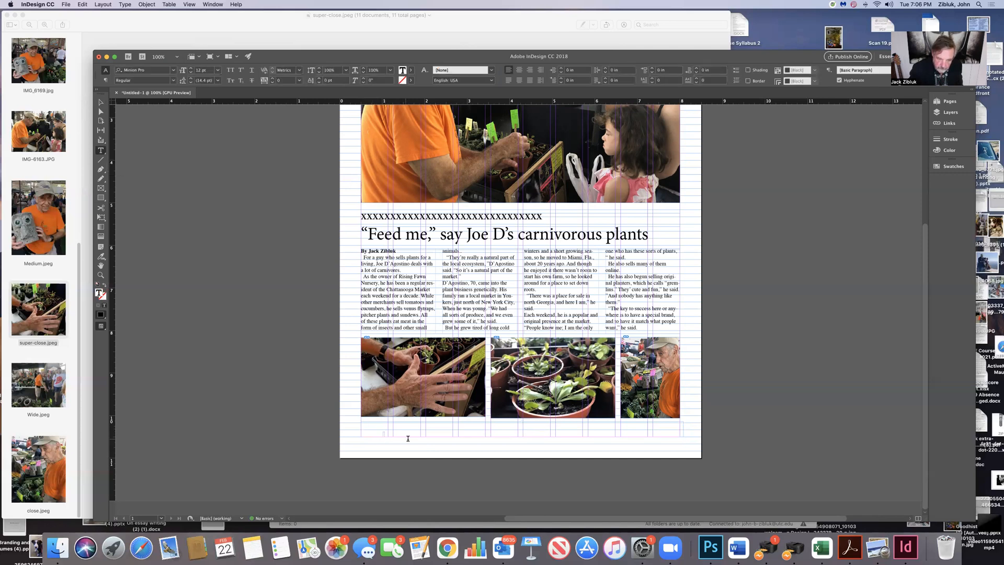
- Cut the text frame beneath the three supporting photos and the tiny stray frame left in the same area
{"action": "key", "text": "Escape"}
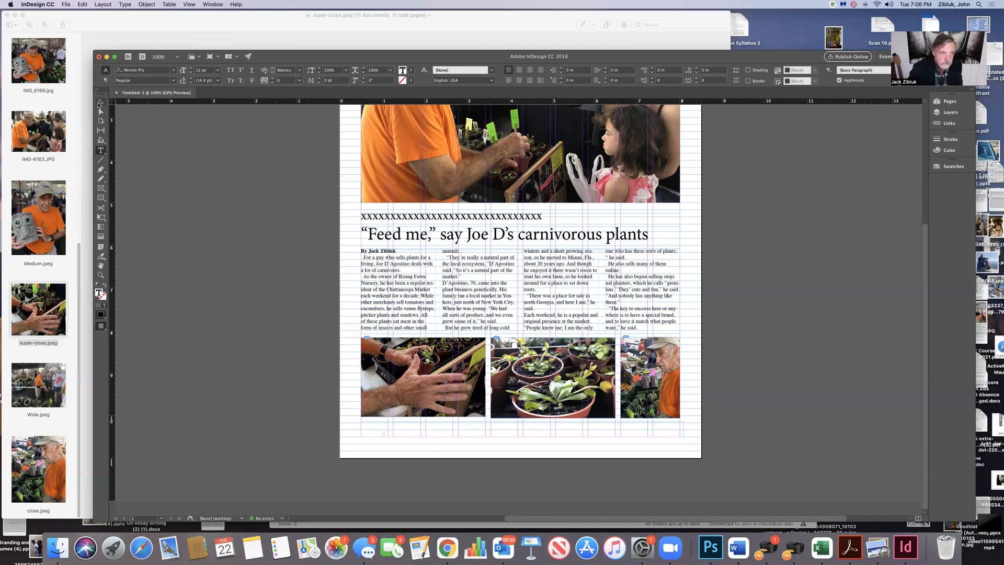
{"action": "left_click", "coordinate": [418, 431]}
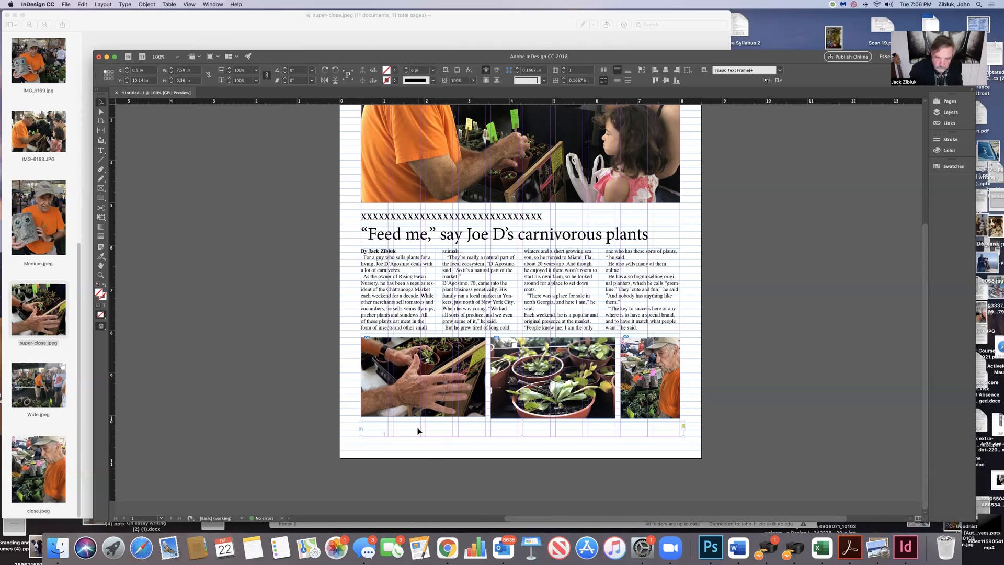
{"action": "left_click", "coordinate": [84, 5]}
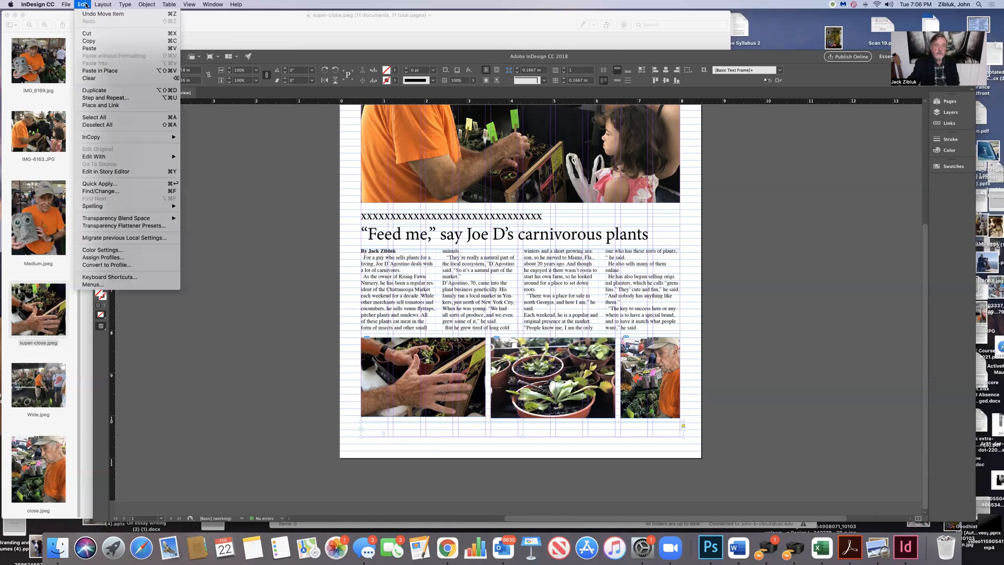
{"action": "left_click", "coordinate": [97, 32]}
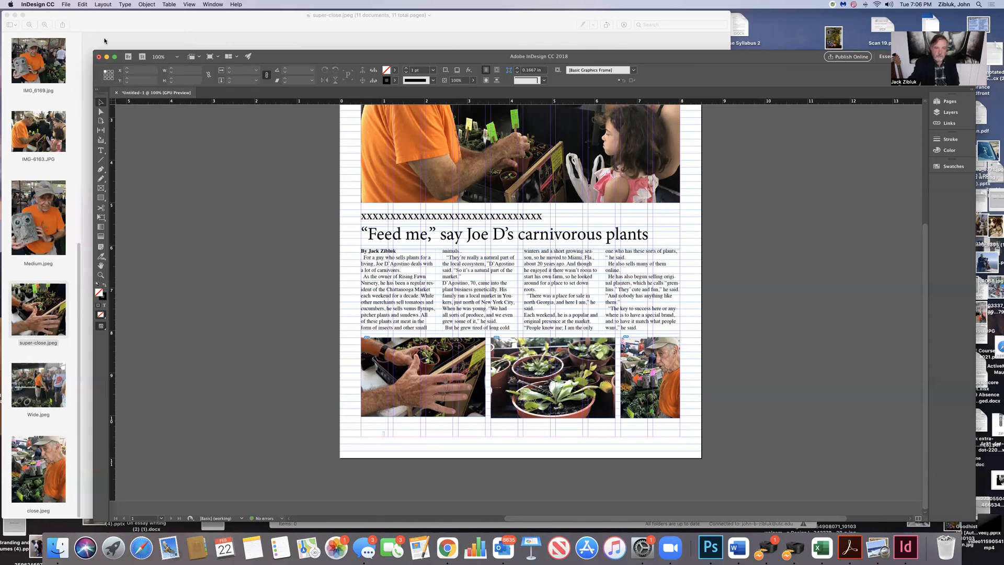
{"action": "left_click", "coordinate": [385, 435]}
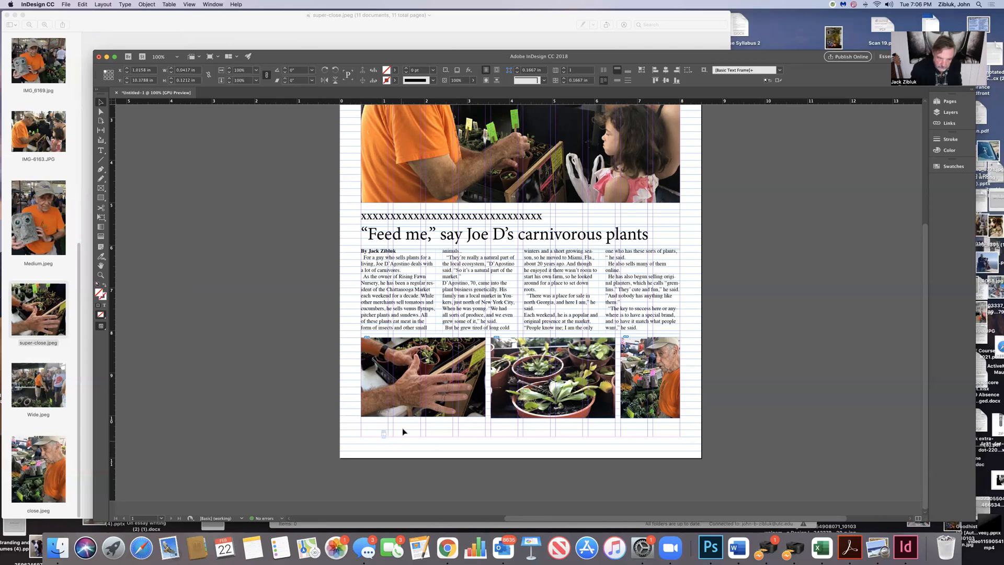
{"action": "left_click", "coordinate": [82, 6]}
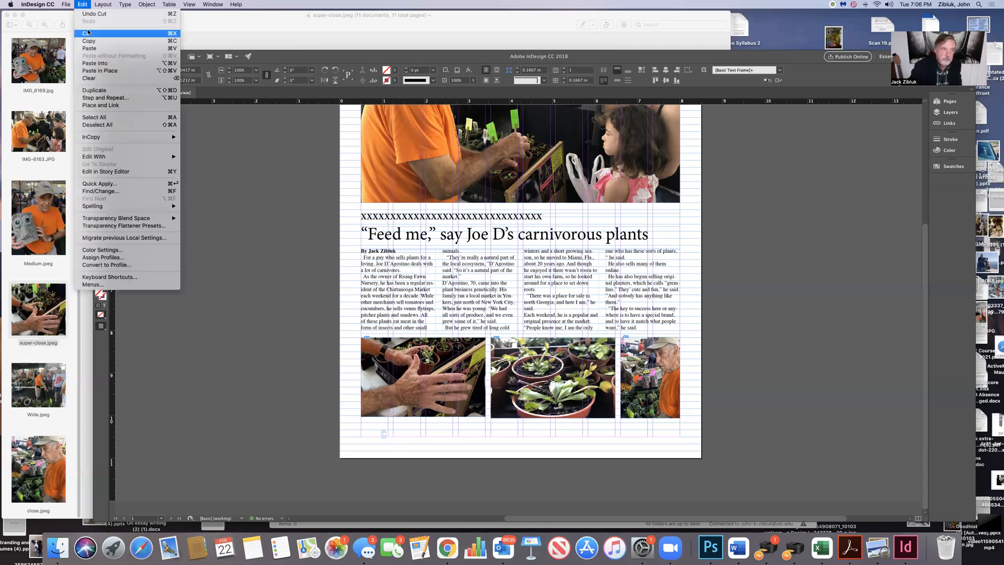
{"action": "left_click", "coordinate": [89, 32]}
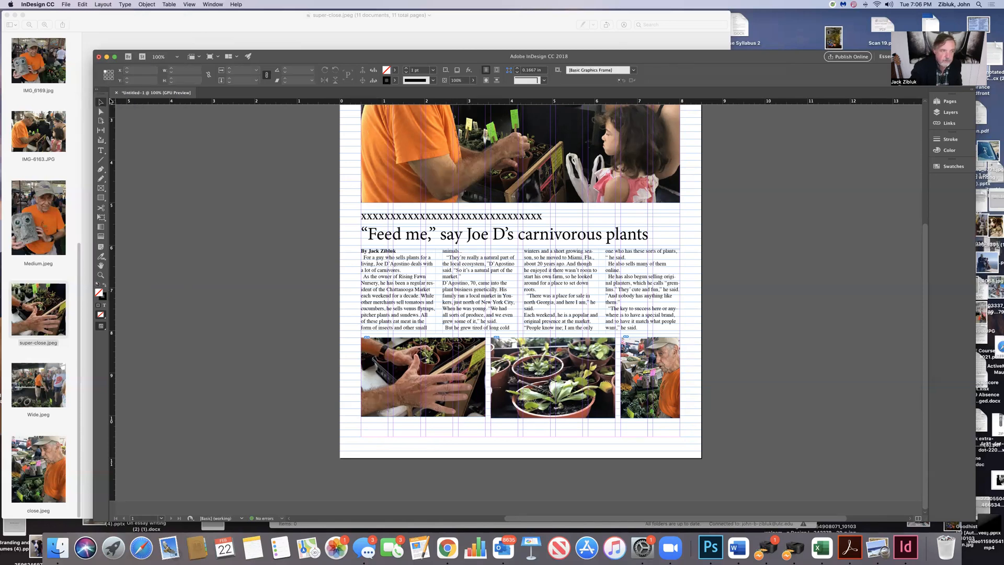
{"action": "left_click", "coordinate": [101, 159]}
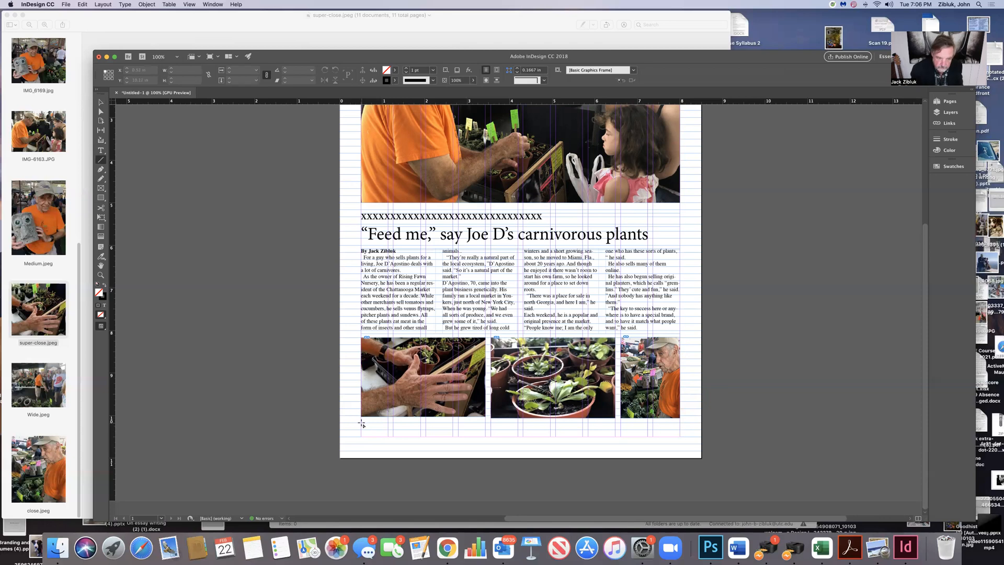
{"action": "left_click_drag", "start_coordinate": [360, 423], "coordinate": [445, 429]}
{"action": "left_click", "coordinate": [82, 4]}
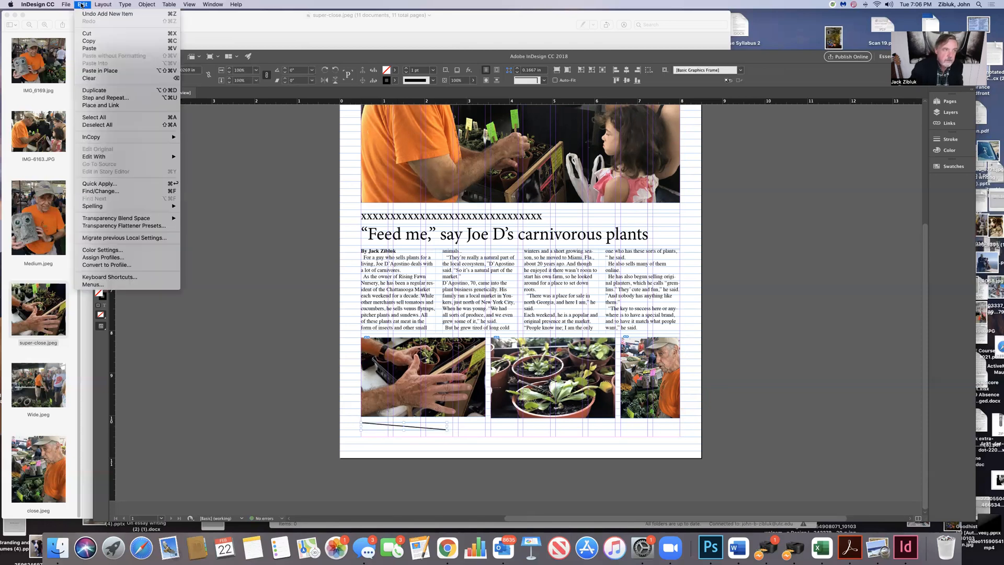
{"action": "left_click", "coordinate": [90, 33]}
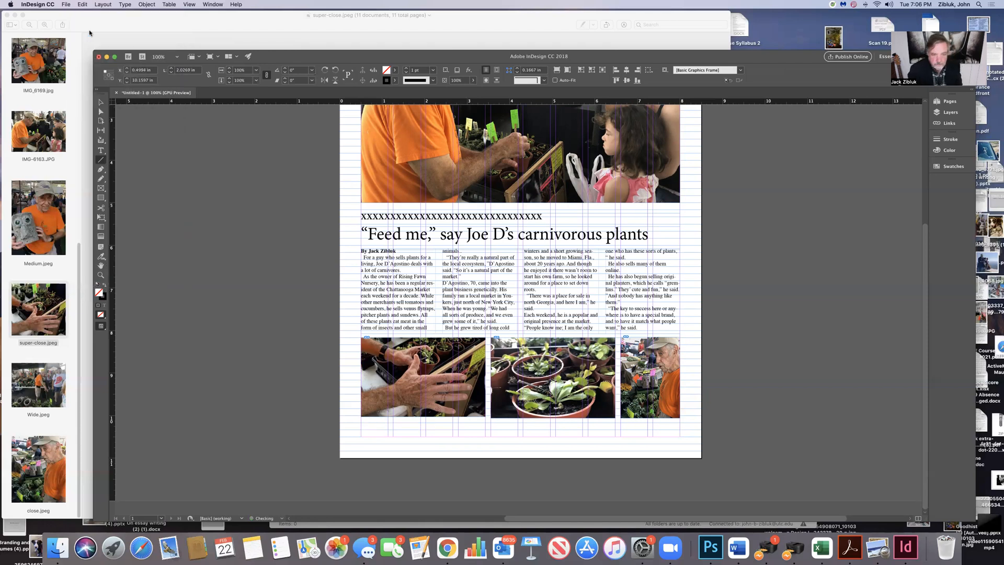
- Draw a text frame about 0.36 in high beneath the supporting photos and adjust its left edge to X 0.5 in, making it 7.5 in wide
{"action": "left_click", "coordinate": [101, 150]}
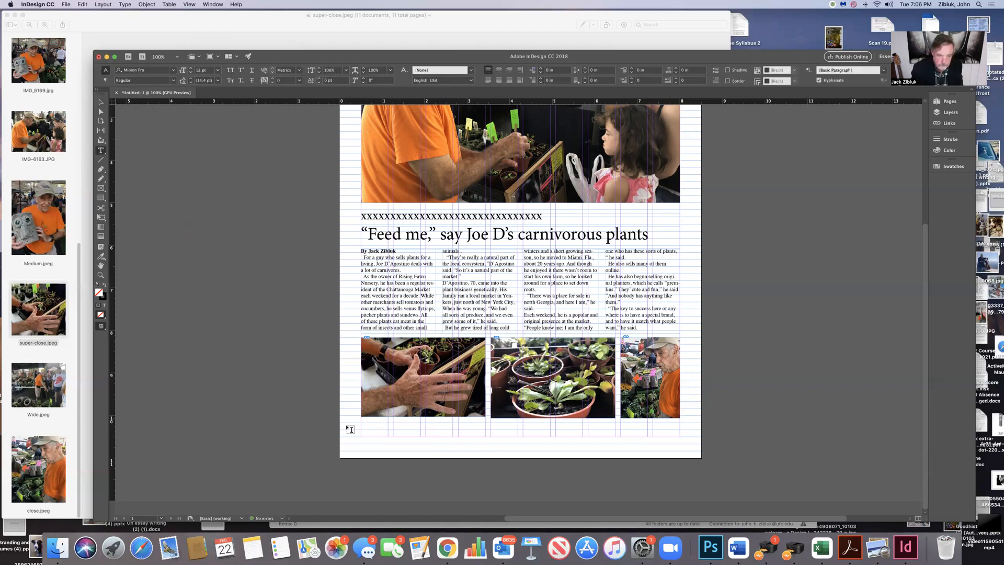
{"action": "left_click_drag", "start_coordinate": [356, 419], "coordinate": [680, 434]}
{"action": "left_click", "coordinate": [100, 102]}
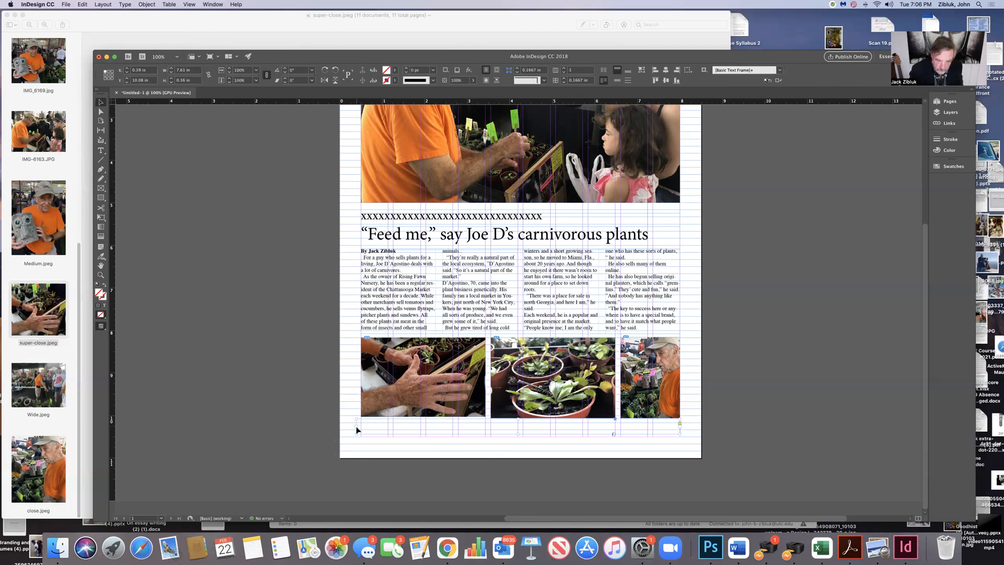
{"action": "left_click_drag", "start_coordinate": [356, 430], "coordinate": [360, 428]}
- Set the type in the new bottom text frame to 14 pt Bold and enter a row of X characters as placeholder caption text
{"action": "left_click", "coordinate": [101, 152]}
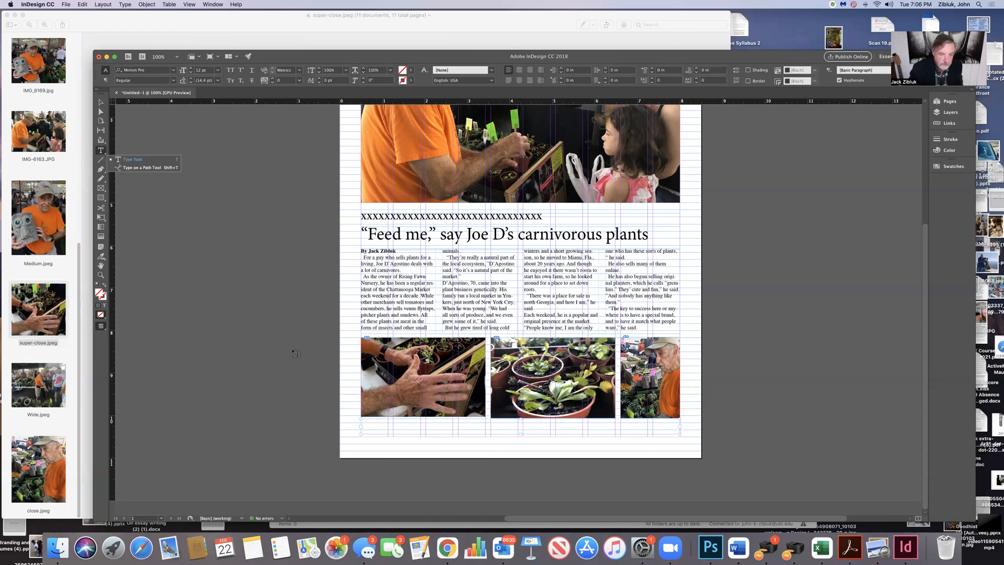
{"action": "left_click", "coordinate": [372, 424]}
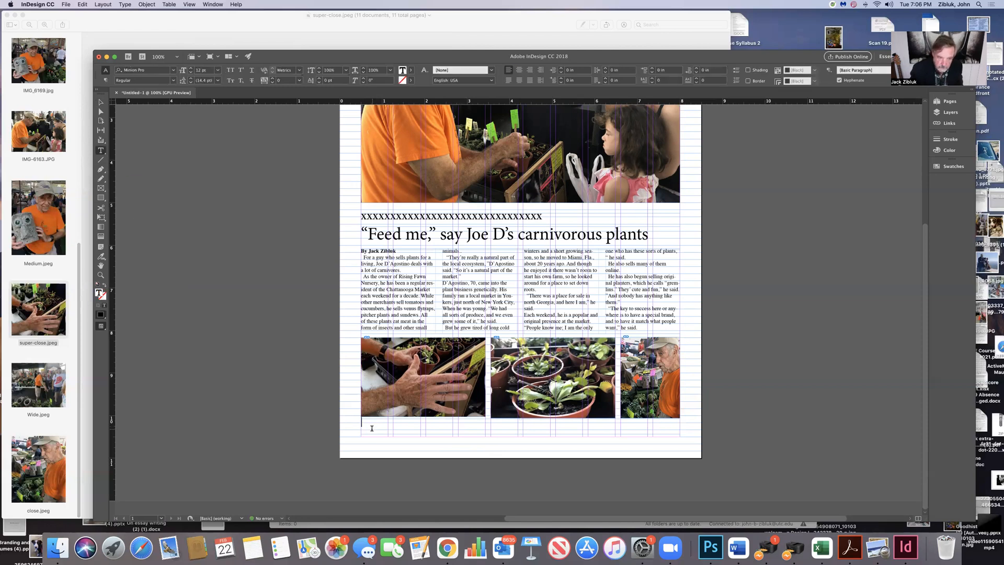
{"action": "left_click", "coordinate": [215, 72]}
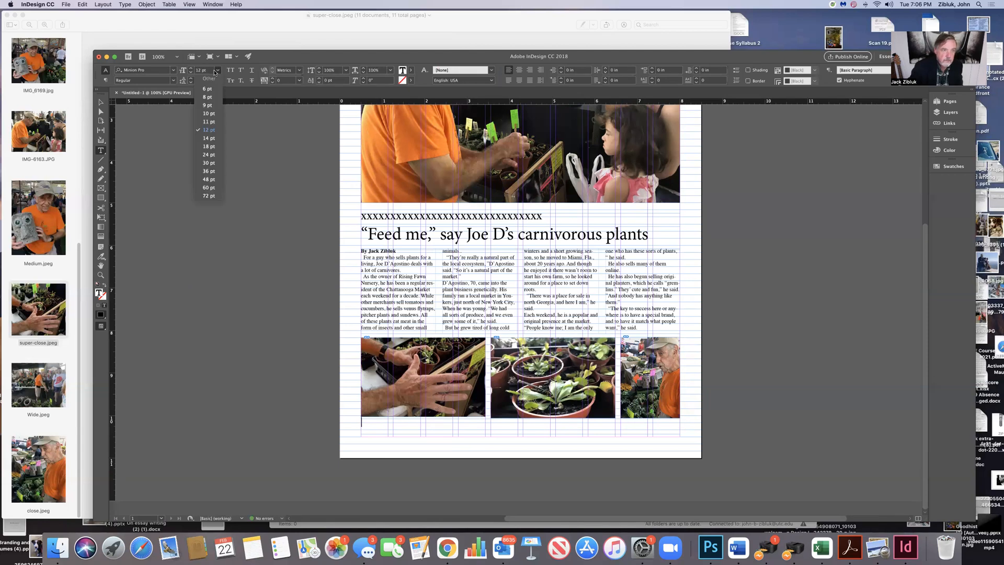
{"action": "left_click", "coordinate": [209, 139]}
{"action": "left_click", "coordinate": [173, 81]}
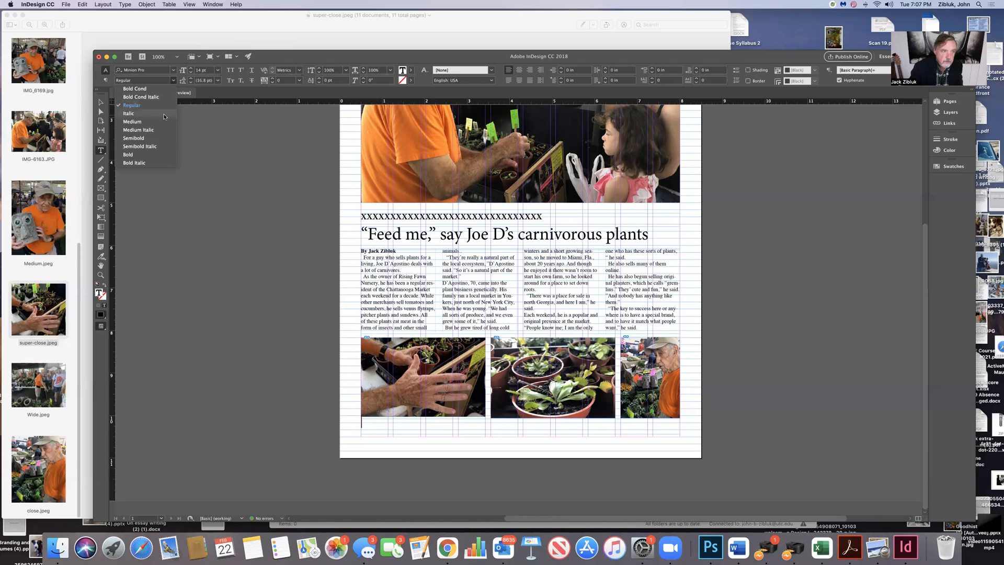
{"action": "left_click", "coordinate": [152, 155]}
{"action": "type", "text": "XX"}
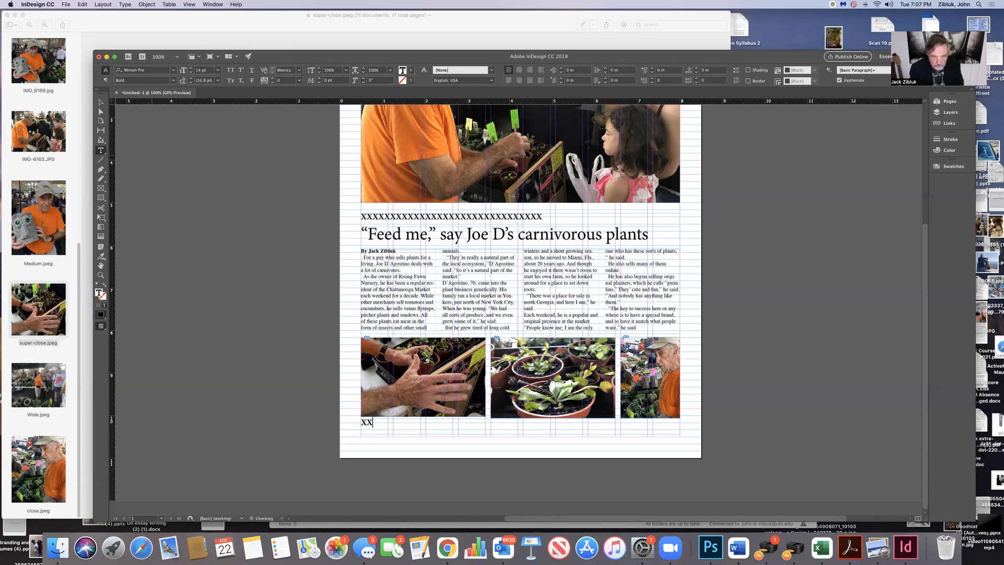
{"action": "type", "text": "XXXXXXXXXXXXXX"}
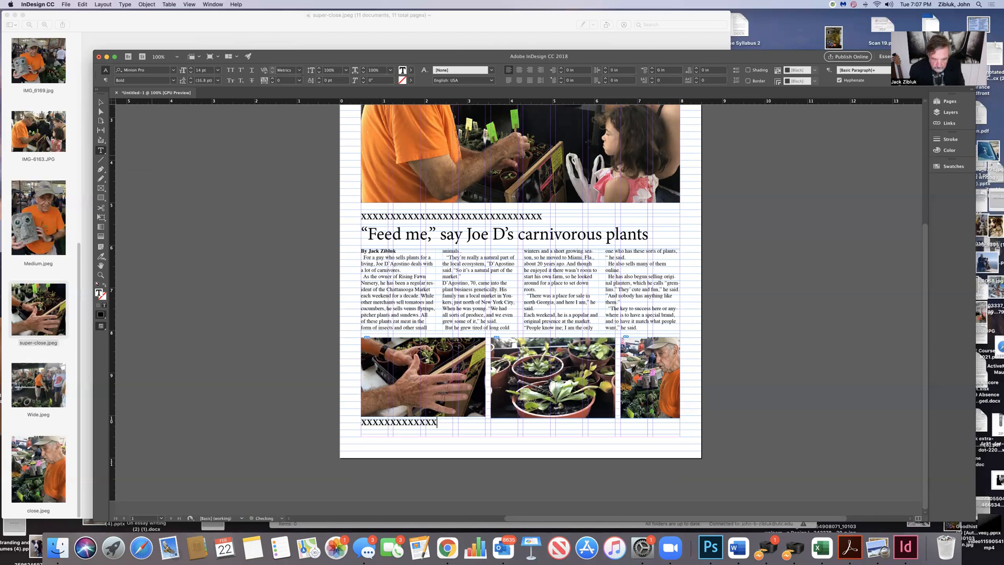
{"action": "type", "text": "XXXXXXXX"}
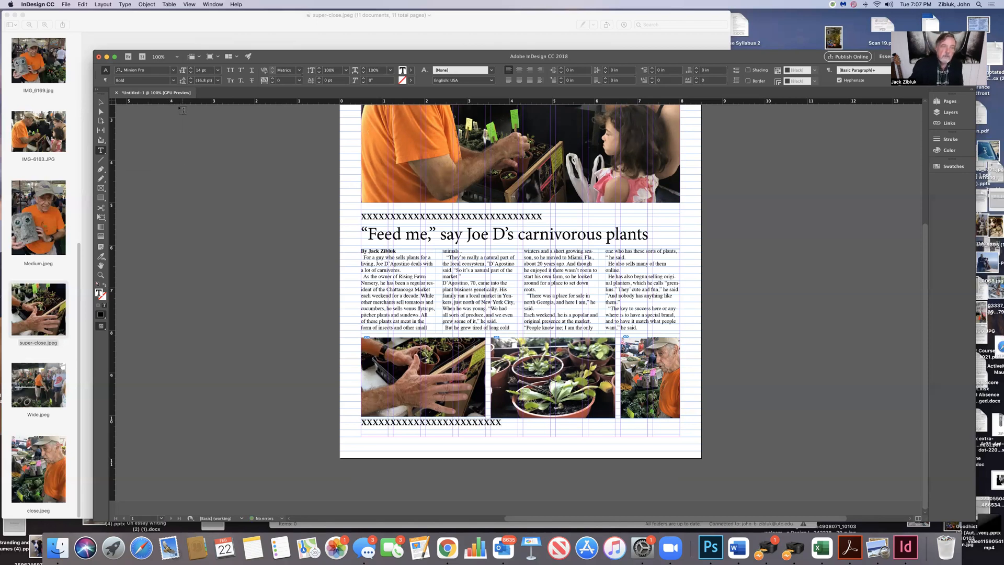
- Nudge the placeholder caption frame down from the supporting photos to Y 10.14 in
{"action": "left_click", "coordinate": [100, 102]}
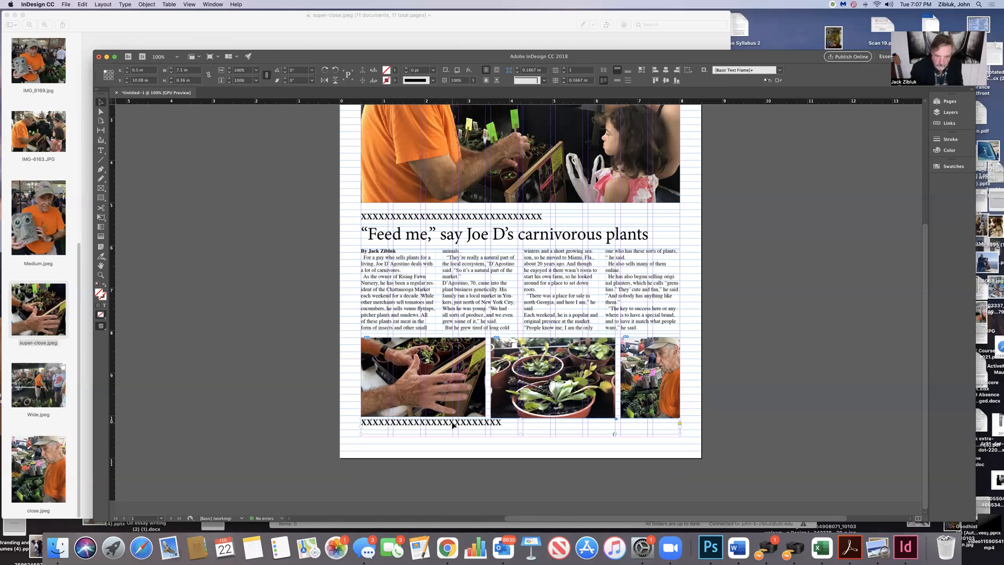
{"action": "key", "text": "Down"}
{"action": "key", "text": "Down"}
{"action": "key", "text": "Down"}
{"action": "key", "text": "Down"}
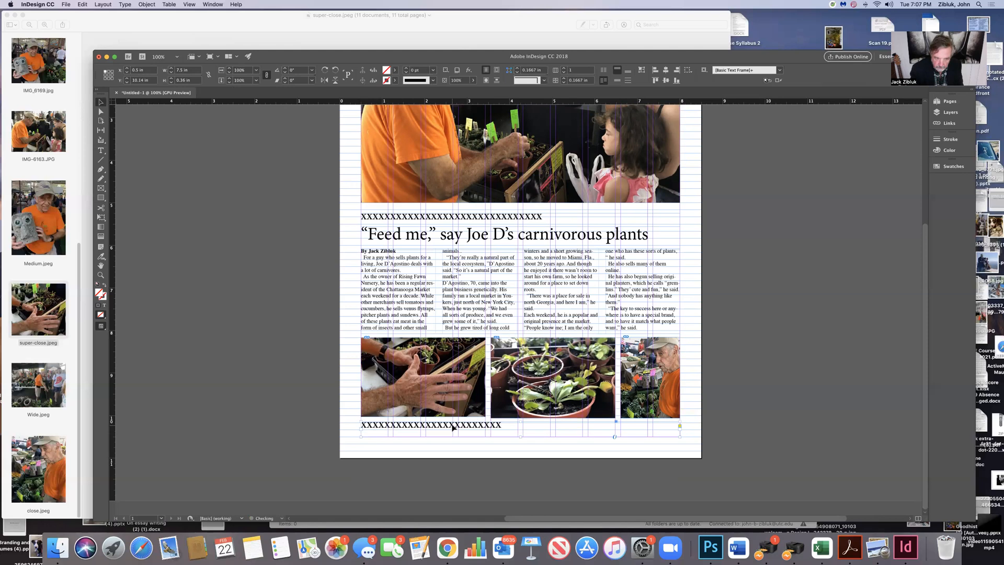
{"action": "left_click_drag", "start_coordinate": [452, 428], "coordinate": [452, 427]}
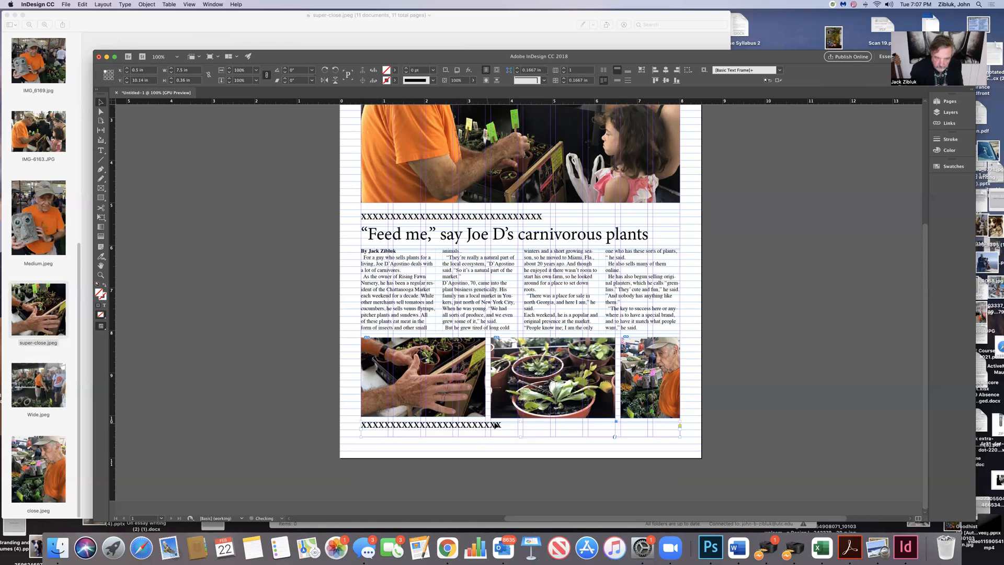
- Extend the placeholder caption beneath the supporting photos with more X characters until the line spans the full frame width
{"action": "left_click", "coordinate": [101, 150]}
{"action": "left_click", "coordinate": [504, 424]}
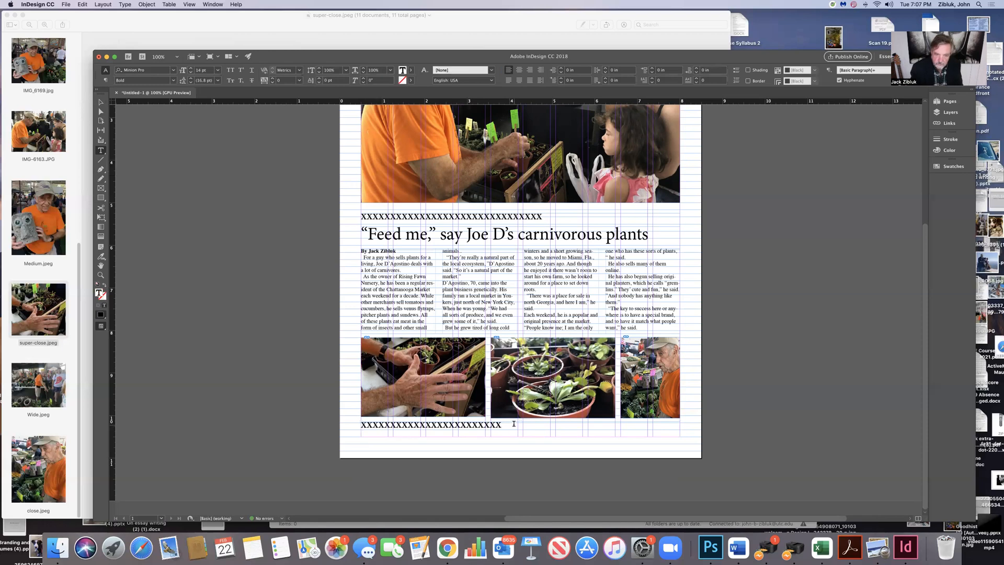
{"action": "type", "text": "X"}
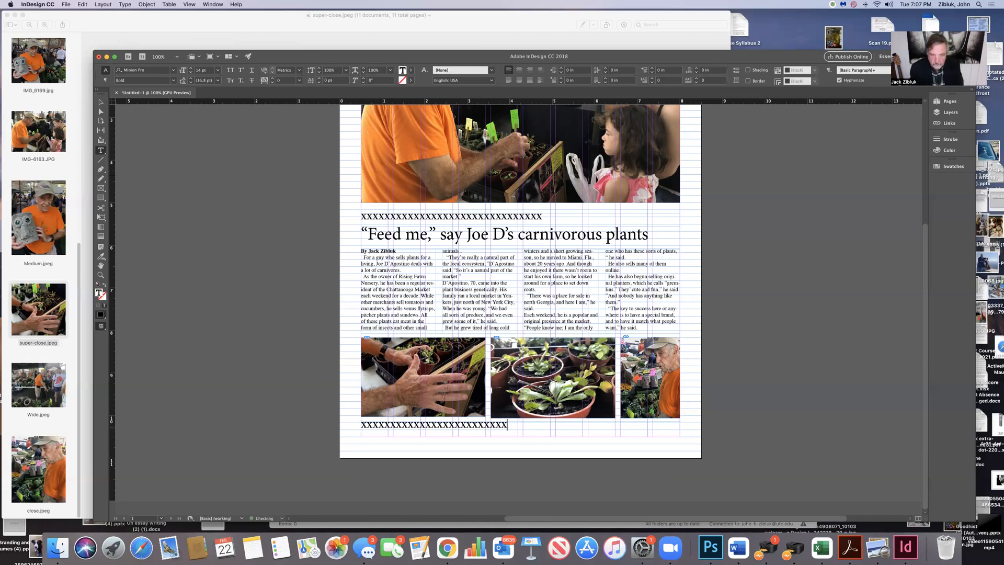
{"action": "type", "text": "XXXXXXXXXXXXX"}
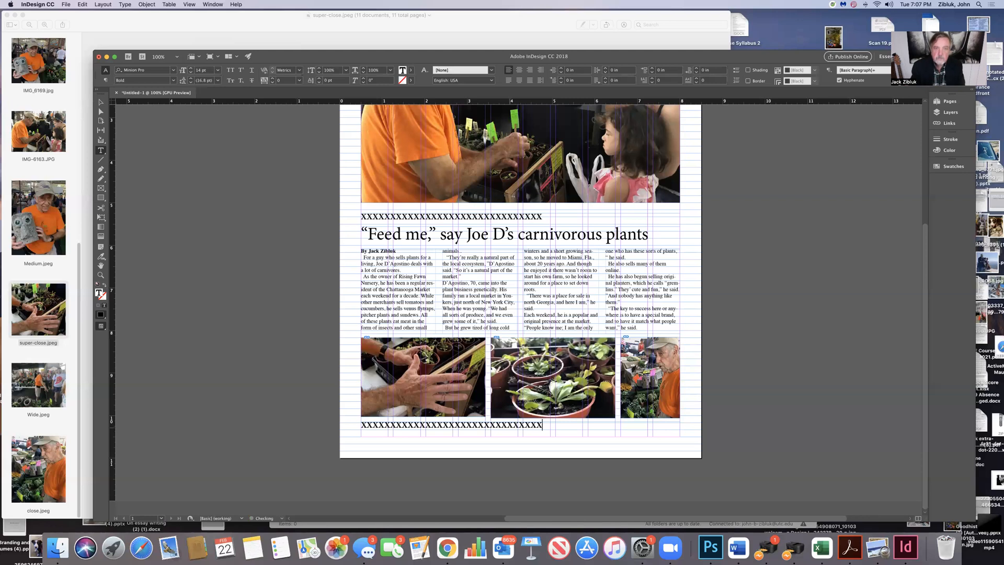
{"action": "type", "text": "XXXXXXXXXXXX"}
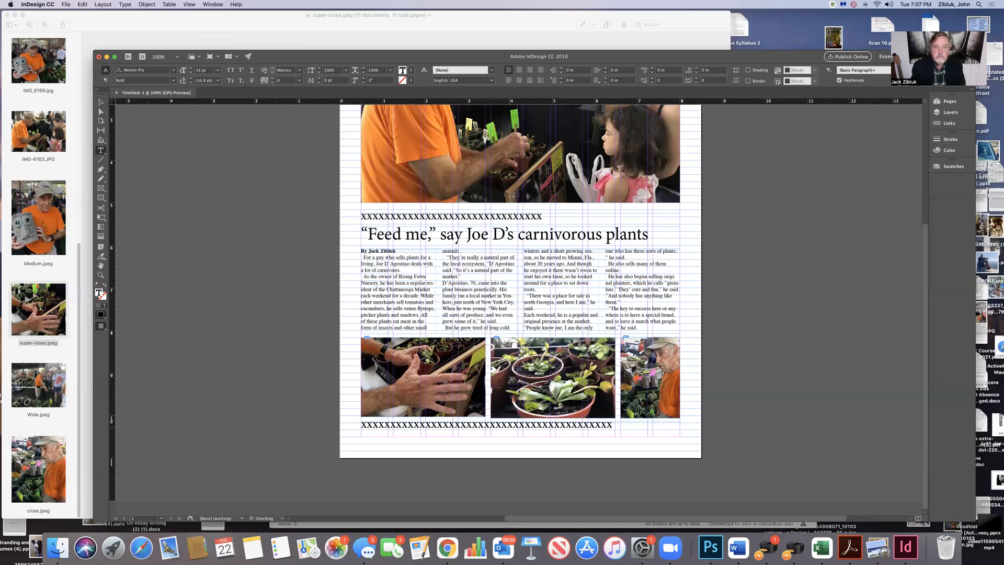
{"action": "type", "text": "XXXXXXXXXX"}
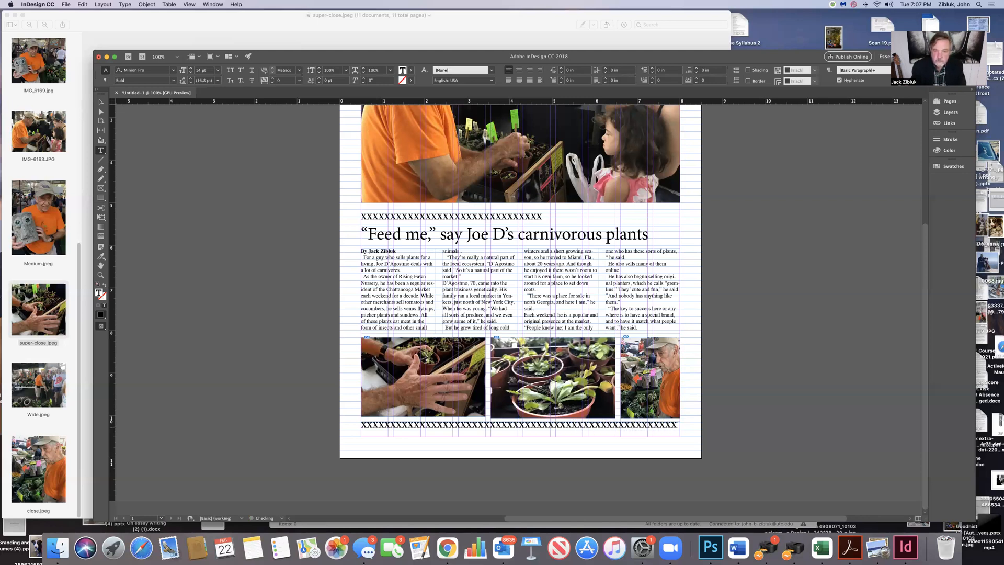
{"action": "type", "text": "X"}
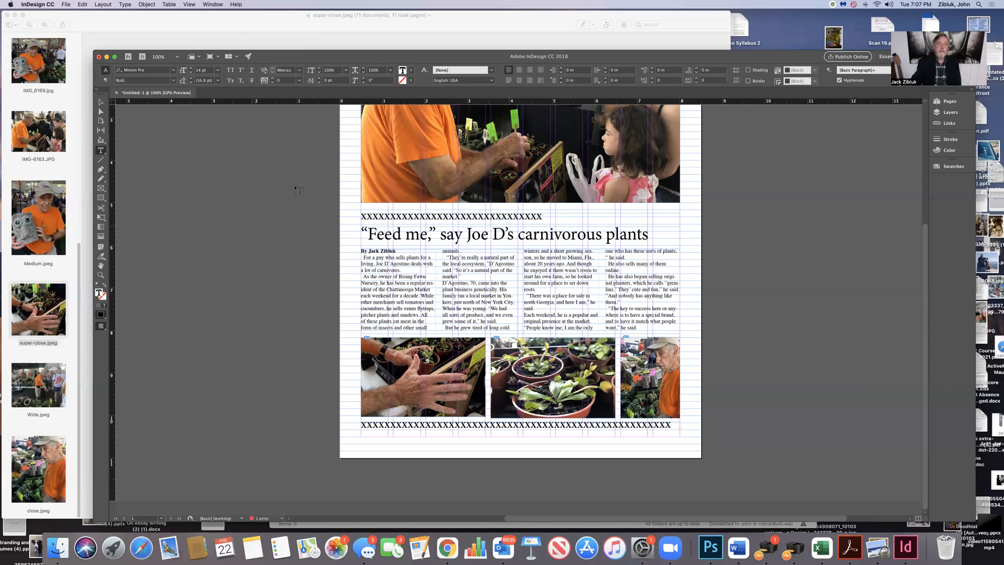
- Shrink the lead photo's frame from its right and lower edges to about 5.98 in wide by 3.67 in high
{"action": "left_click", "coordinate": [189, 4]}
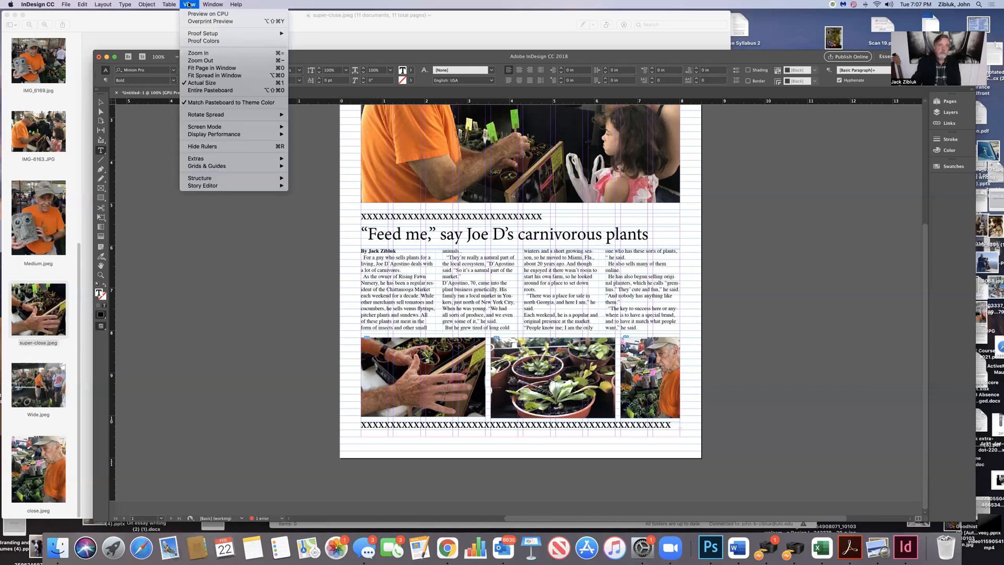
{"action": "left_click", "coordinate": [209, 60]}
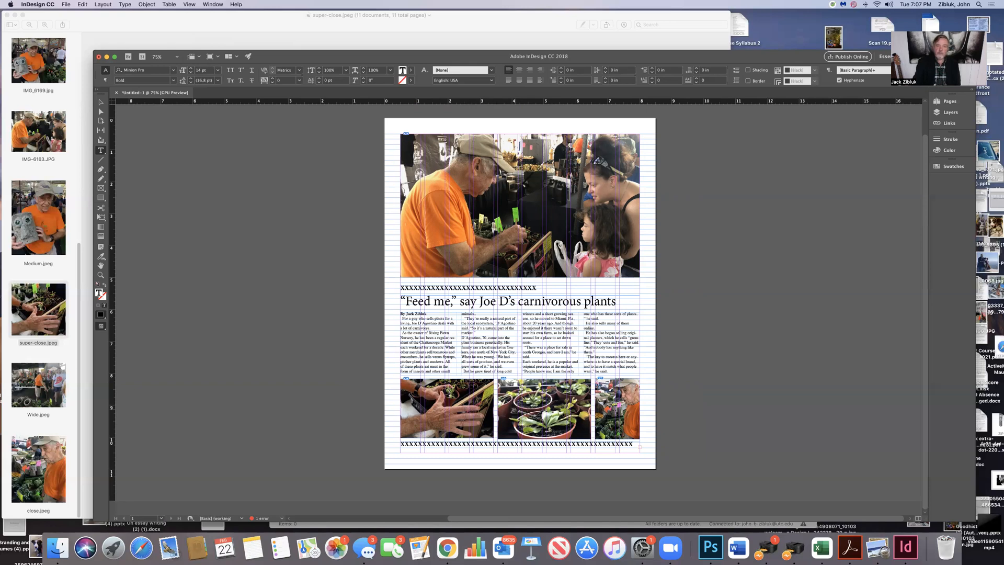
{"action": "left_click", "coordinate": [100, 104]}
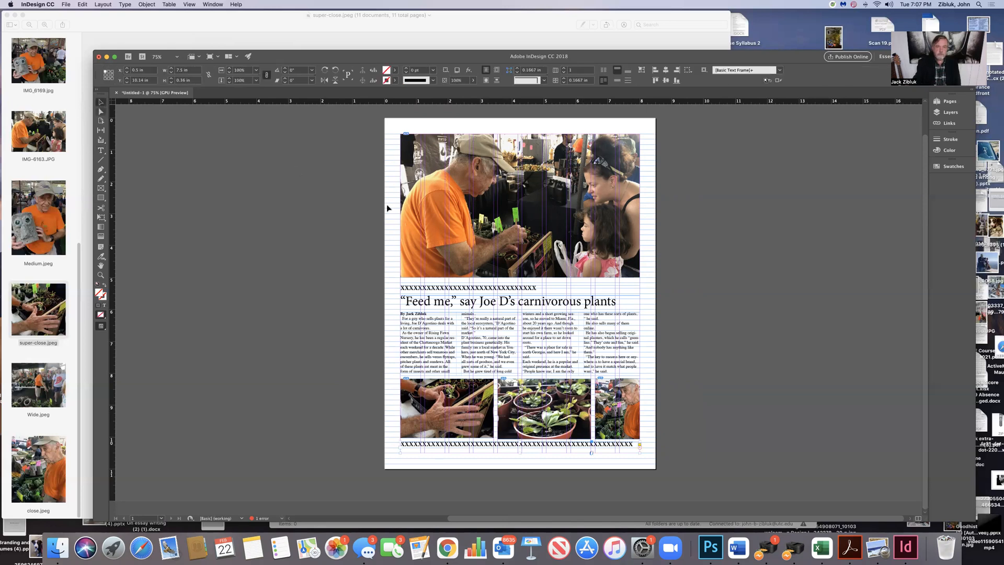
{"action": "left_click", "coordinate": [512, 225]}
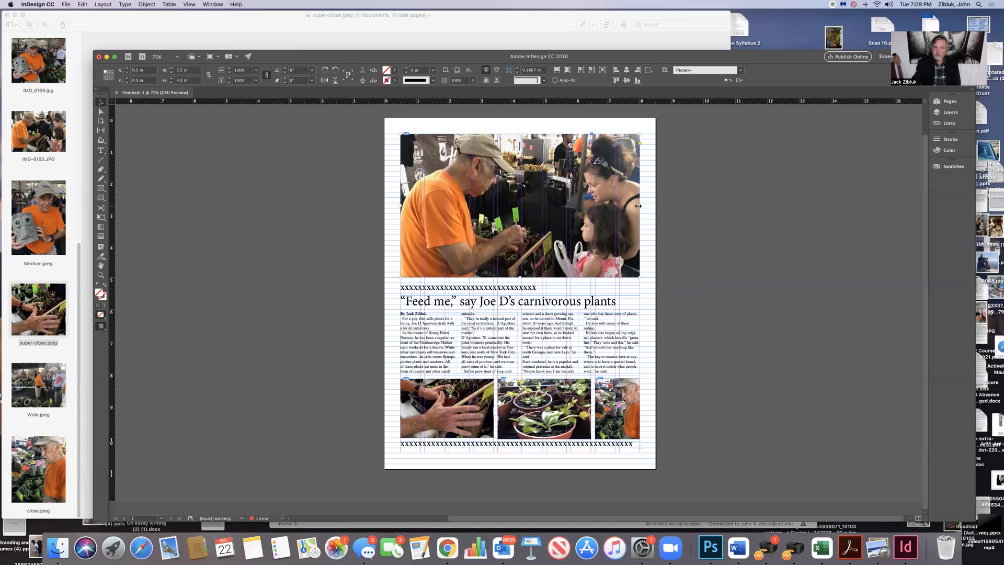
{"action": "left_click_drag", "start_coordinate": [638, 206], "coordinate": [590, 211]}
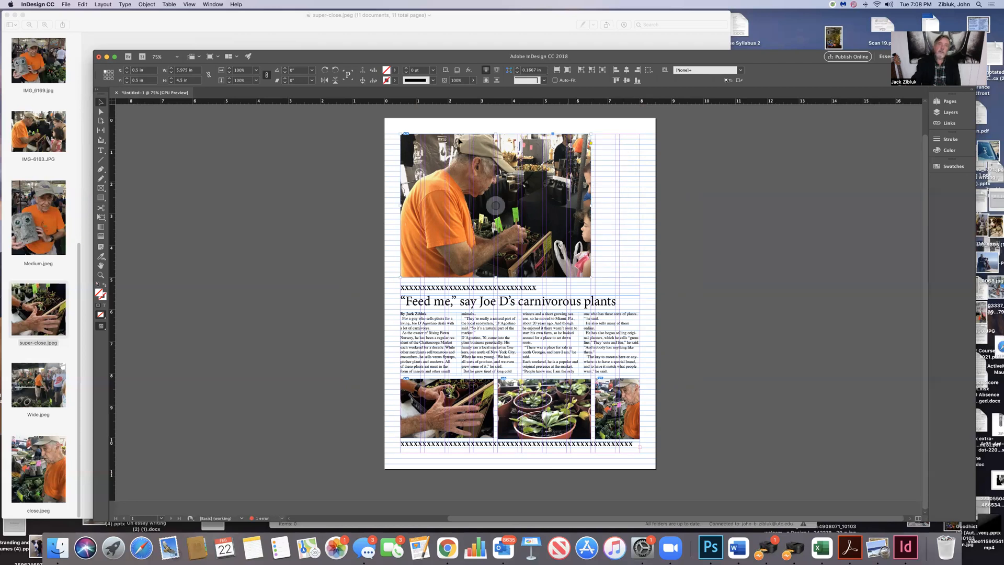
{"action": "left_click_drag", "start_coordinate": [496, 277], "coordinate": [496, 250]}
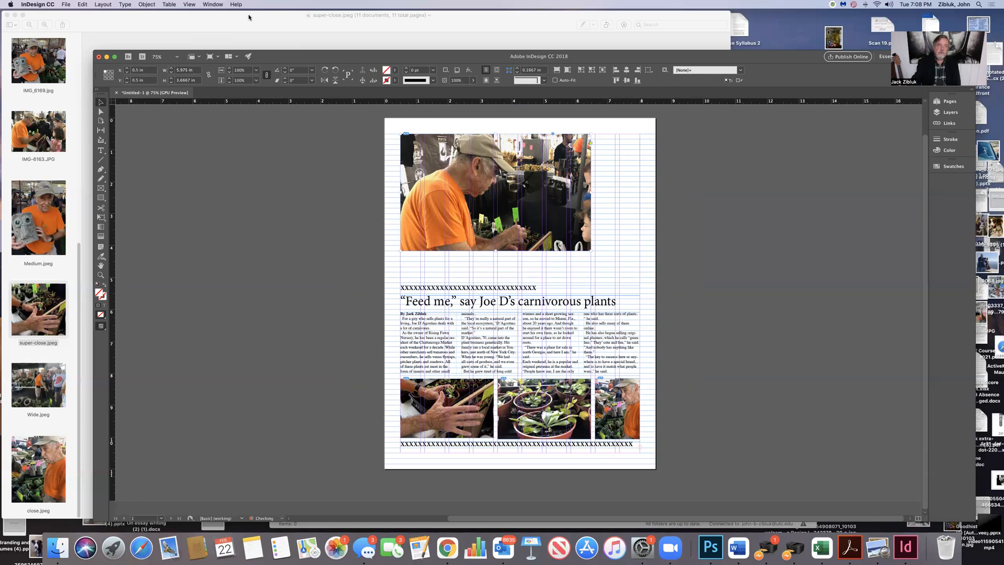
- Extend the lead photo's frame downward to 4 in high and fit the photo content to the frame
{"action": "left_click", "coordinate": [148, 5]}
{"action": "mouse_move", "coordinate": [188, 141]}
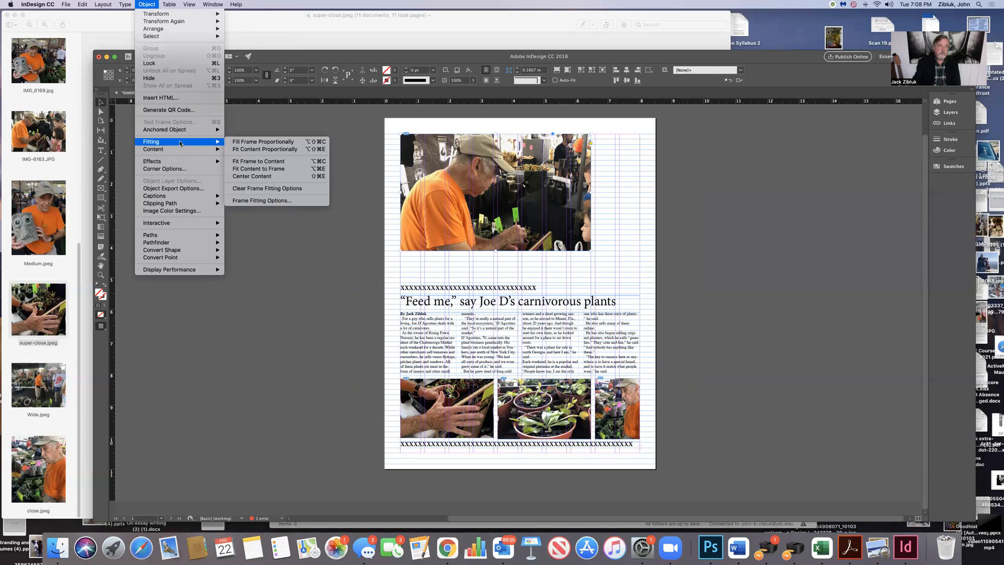
{"action": "left_click", "coordinate": [257, 169]}
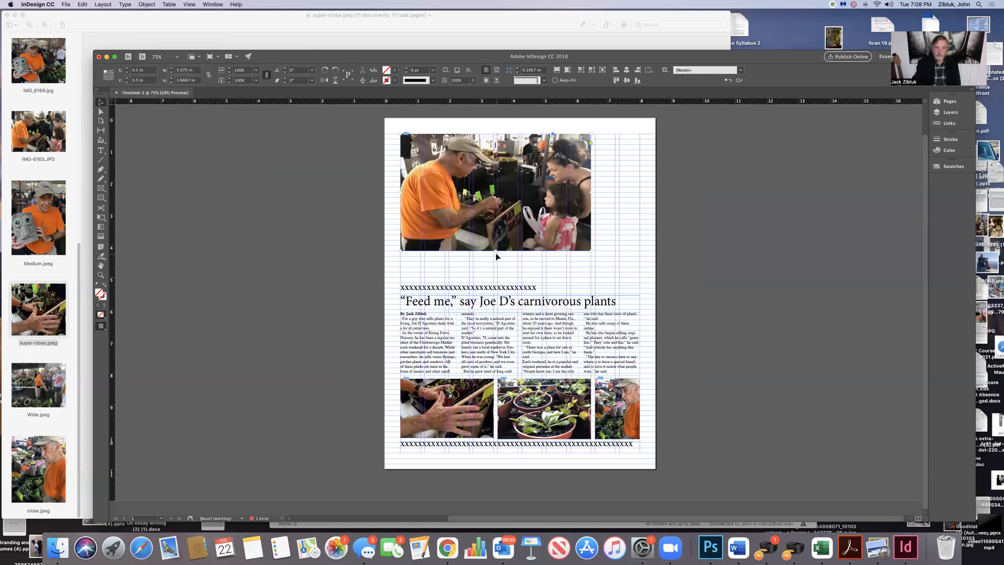
{"action": "left_click_drag", "start_coordinate": [495, 253], "coordinate": [495, 262]}
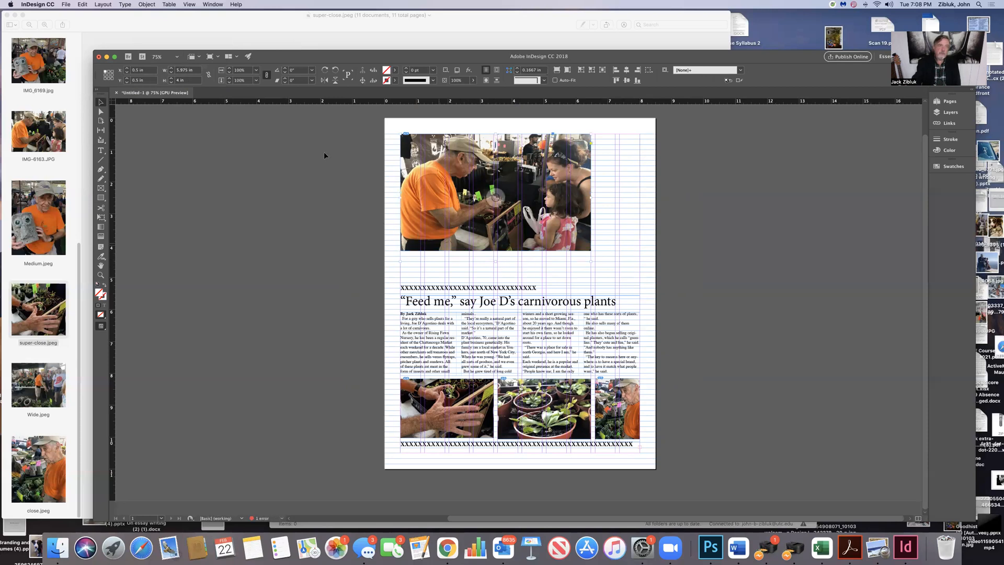
{"action": "left_click", "coordinate": [146, 4]}
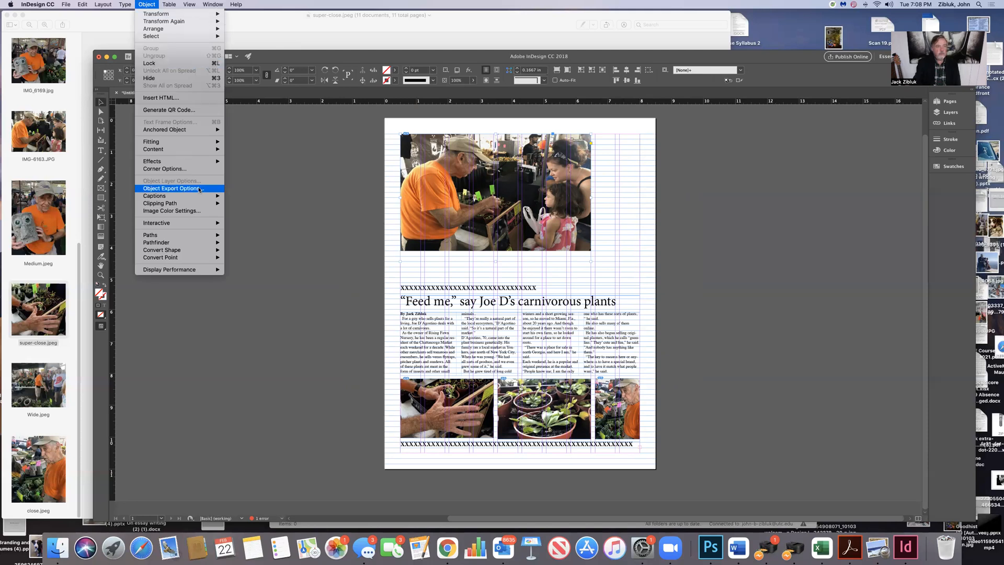
{"action": "mouse_move", "coordinate": [209, 142]}
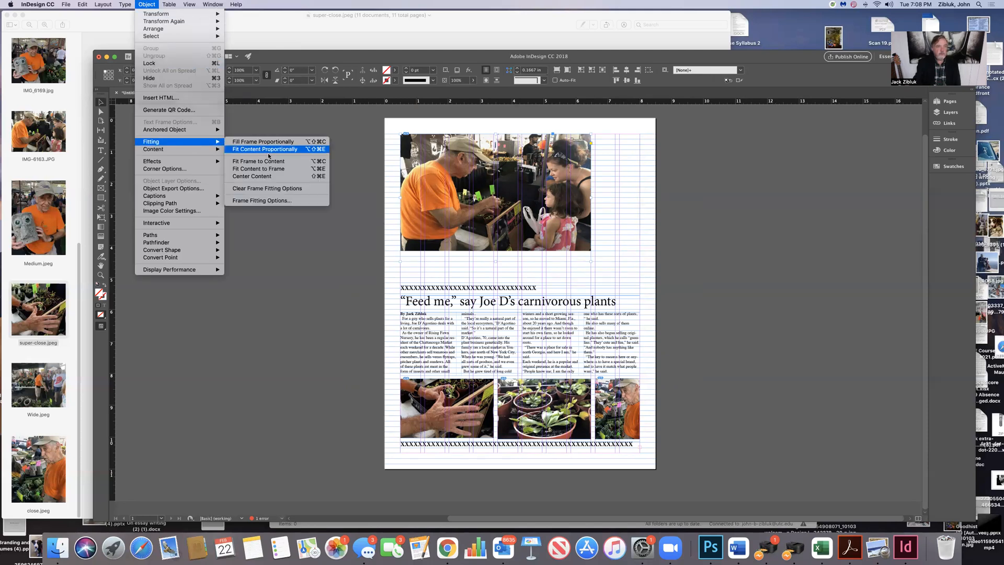
{"action": "left_click", "coordinate": [283, 171]}
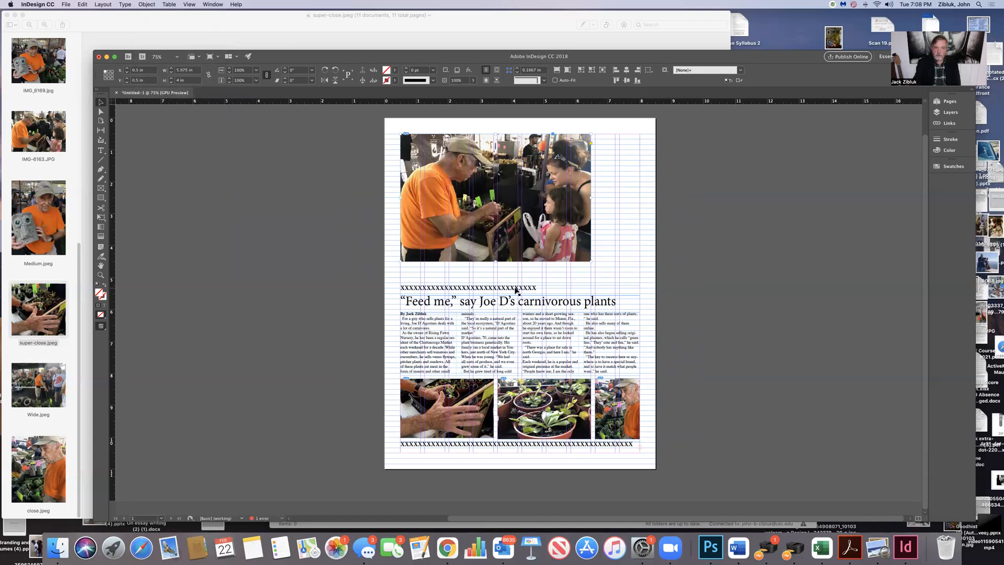
- Move the placeholder caption above the headline off the page, onto the pasteboard at about X 7.88 in, Y 3.19 in
{"action": "left_click_drag", "start_coordinate": [515, 289], "coordinate": [521, 287]}
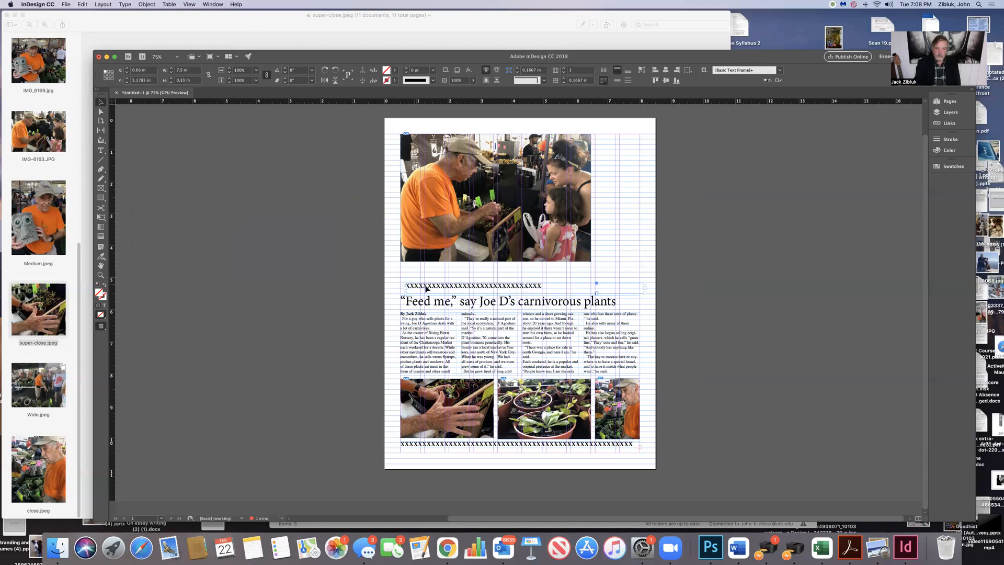
{"action": "left_click_drag", "start_coordinate": [426, 287], "coordinate": [678, 225]}
{"action": "left_click_drag", "start_coordinate": [655, 227], "coordinate": [657, 226]}
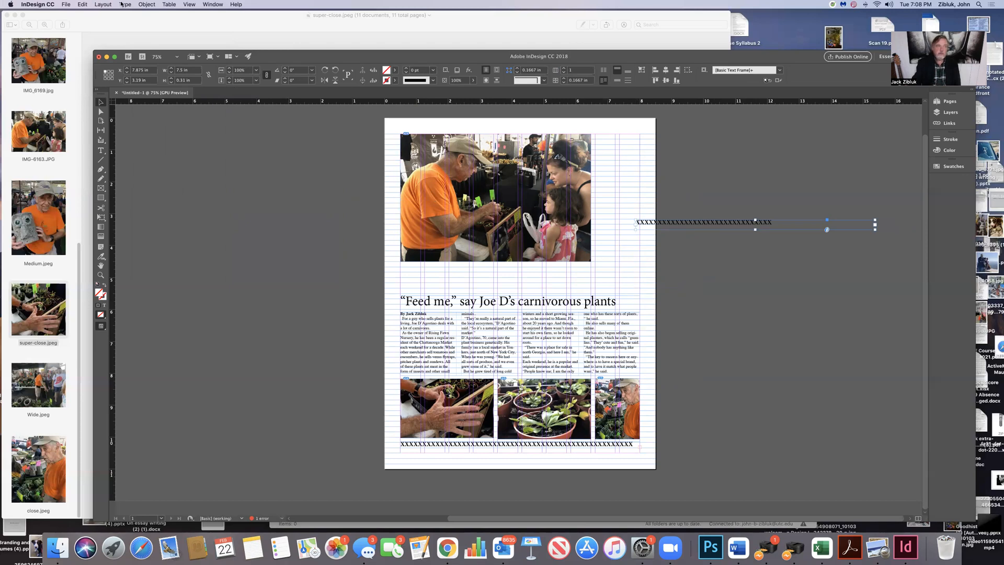
- Resize the caption frame on the pasteboard to about 5.11 in wide by 1.26 in high
{"action": "left_click", "coordinate": [147, 5]}
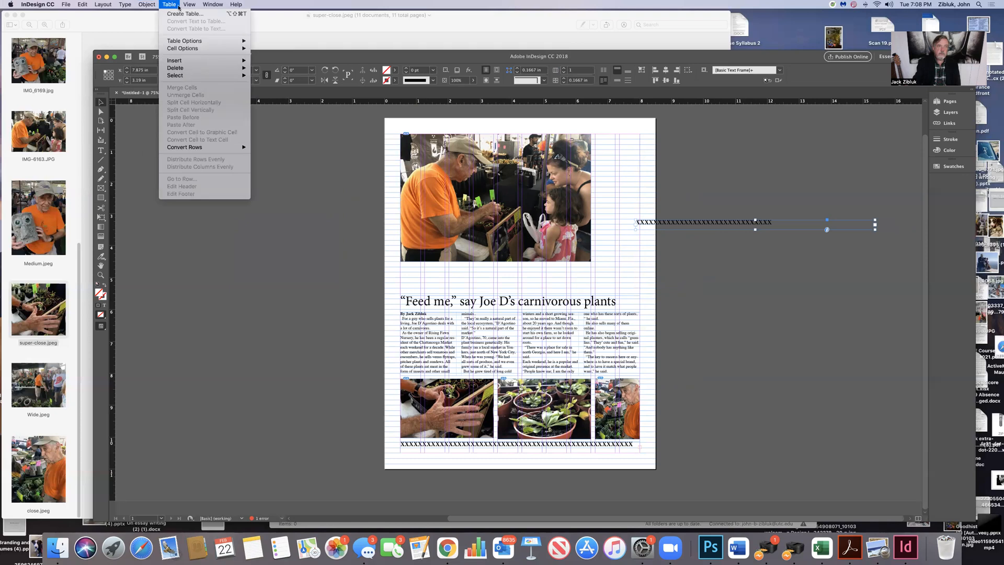
{"action": "mouse_move", "coordinate": [193, 8]}
{"action": "mouse_move", "coordinate": [226, 167]}
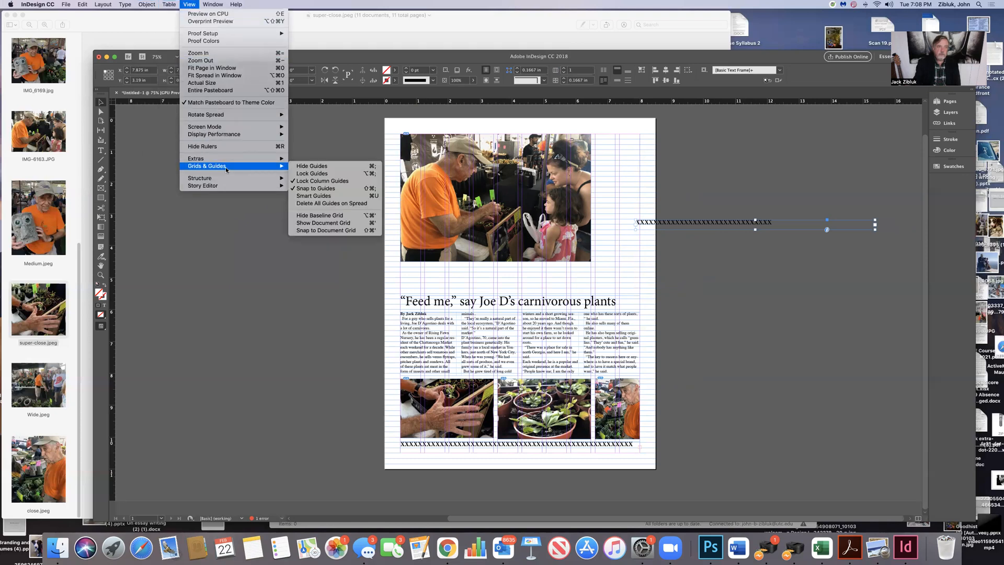
{"action": "left_click", "coordinate": [212, 53]}
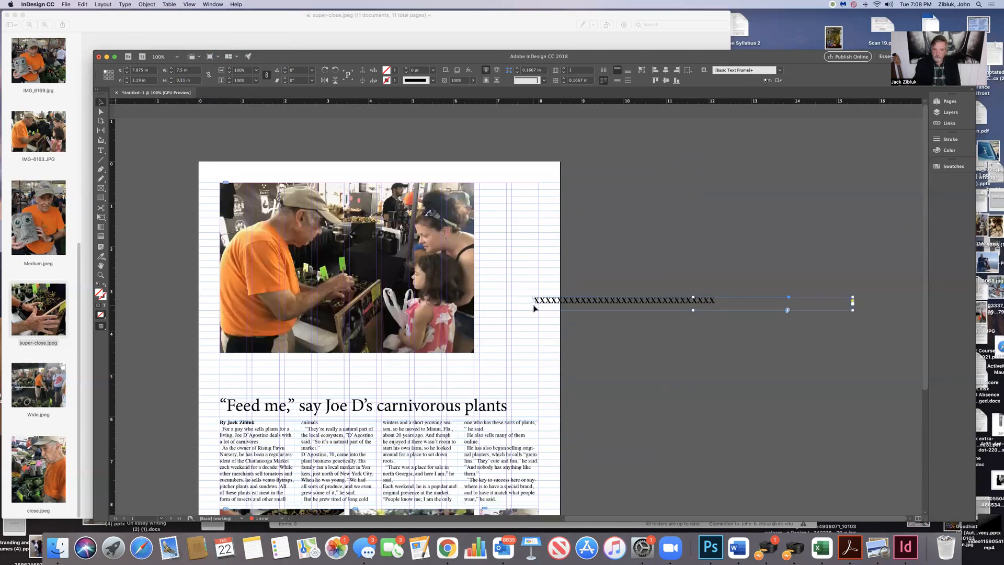
{"action": "left_click_drag", "start_coordinate": [534, 306], "coordinate": [595, 306]}
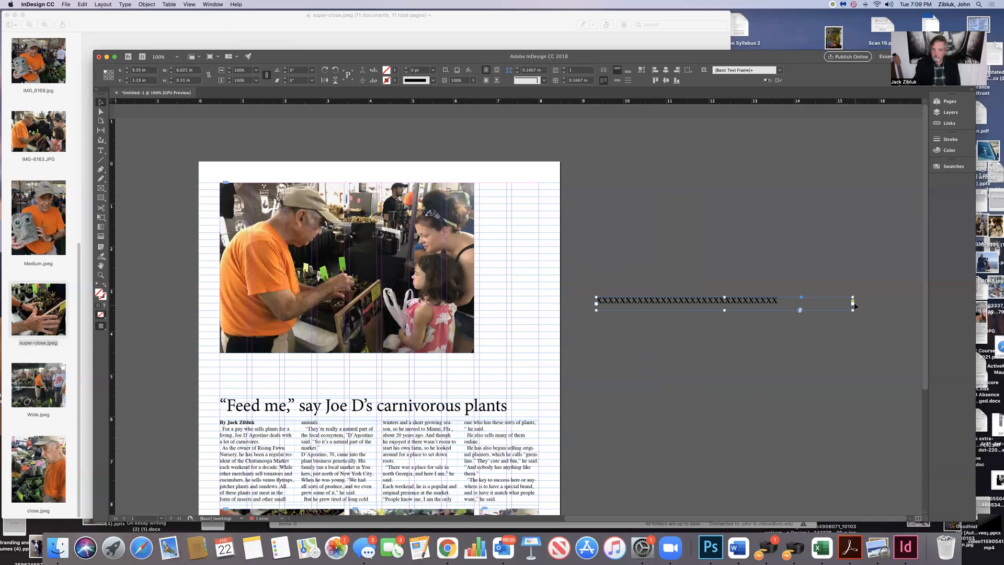
{"action": "left_click_drag", "start_coordinate": [853, 306], "coordinate": [785, 307]}
{"action": "left_click_drag", "start_coordinate": [691, 309], "coordinate": [705, 351]}
{"action": "left_click_drag", "start_coordinate": [785, 324], "coordinate": [813, 324]}
- Trim the placeholder text in the pasteboard caption frame to eight X characters
{"action": "left_click", "coordinate": [101, 151]}
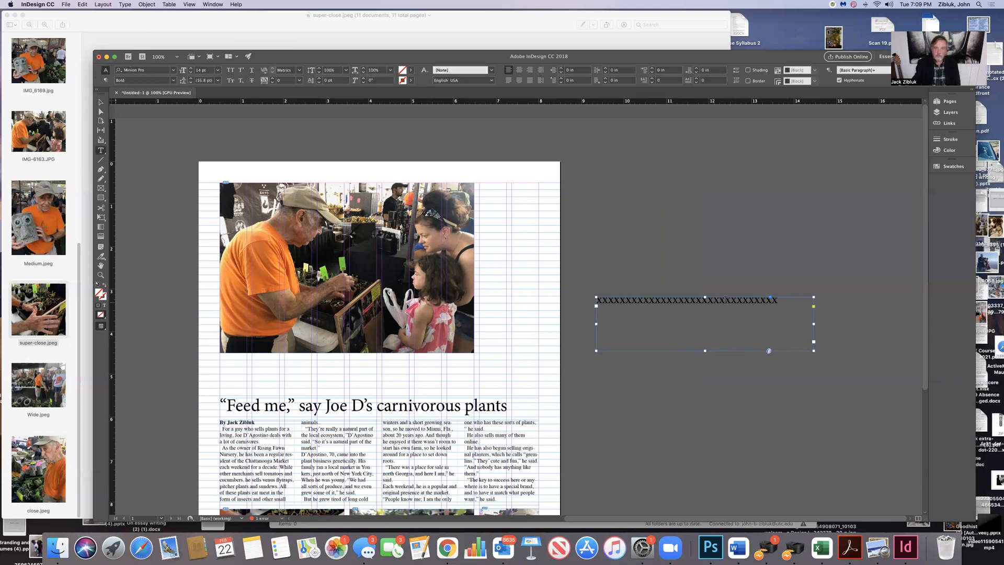
{"action": "left_click", "coordinate": [777, 300]}
{"action": "key", "text": "BackSpace"}
{"action": "key", "text": "BackSpace"}
{"action": "key", "text": "BackSpace"}
{"action": "key", "text": "BackSpace"}
{"action": "key", "text": "BackSpace"}
{"action": "key", "text": "BackSpace"}
{"action": "key", "text": "BackSpace"}
{"action": "key", "text": "BackSpace"}
{"action": "key", "text": "BackSpace"}
{"action": "key", "text": "BackSpace"}
{"action": "key", "text": "BackSpace"}
{"action": "key", "text": "BackSpace"}
{"action": "key", "text": "BackSpace"}
{"action": "key", "text": "BackSpace"}
{"action": "key", "text": "BackSpace"}
{"action": "key", "text": "BackSpace"}
{"action": "key", "text": "BackSpace"}
{"action": "key", "text": "BackSpace"}
{"action": "key", "text": "BackSpace"}
{"action": "key", "text": "BackSpace"}
{"action": "key", "text": "BackSpace"}
{"action": "key", "text": "BackSpace"}
{"action": "key", "text": "BackSpace"}
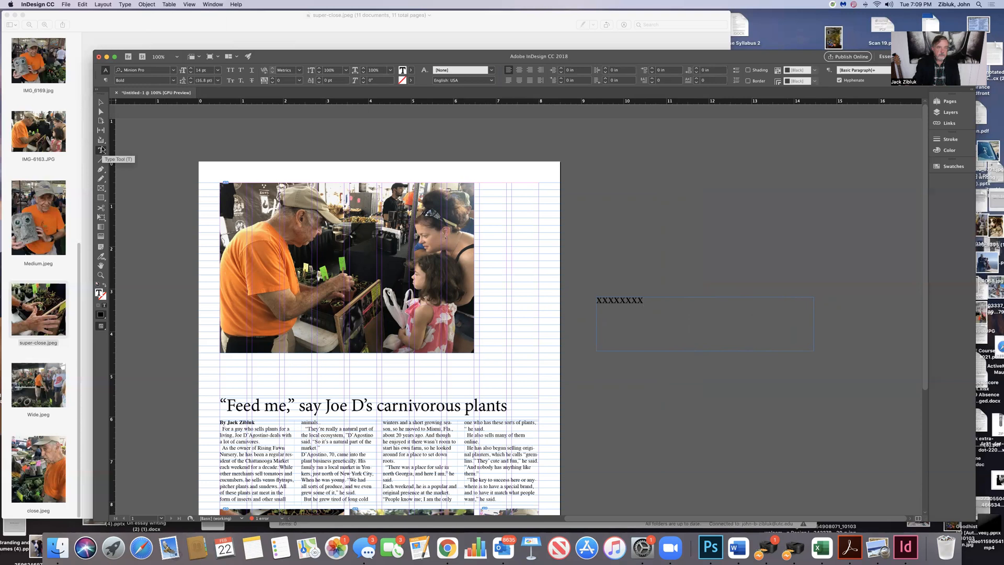
- Narrow the caption frame to 1.4 in and place it in the column beside the lead photo, ending level with the photo's lower edge
{"action": "left_click", "coordinate": [100, 101]}
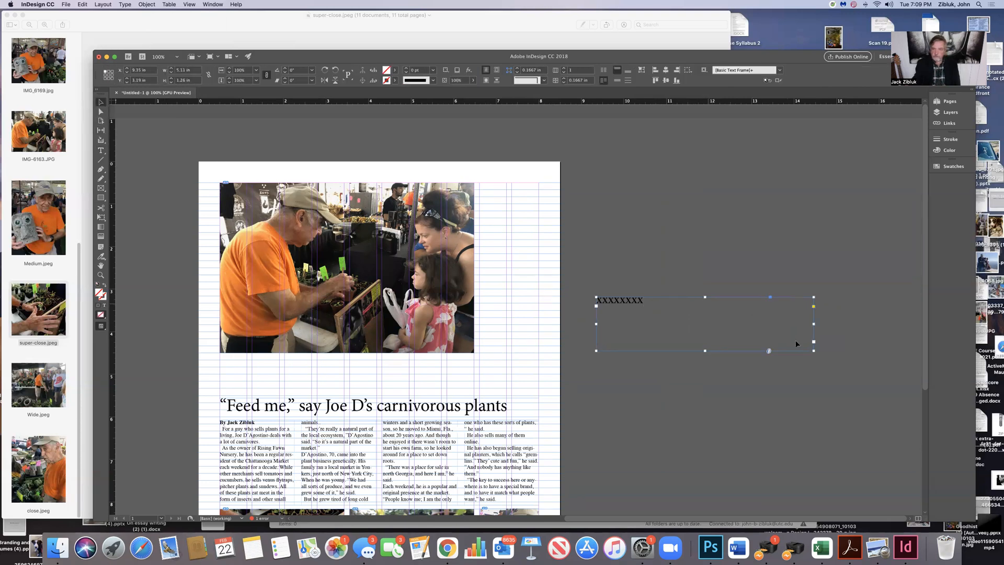
{"action": "left_click_drag", "start_coordinate": [814, 324], "coordinate": [539, 326]}
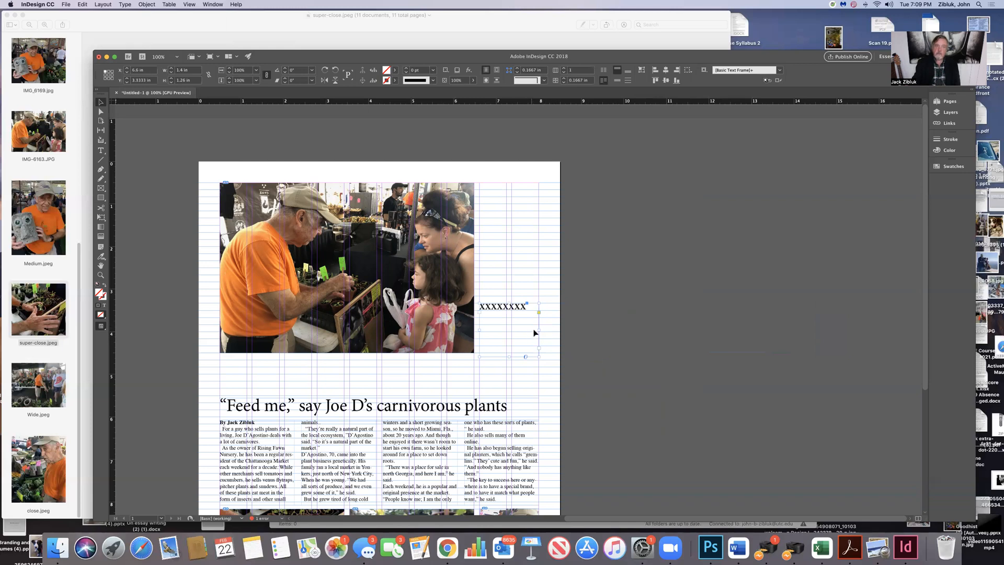
{"action": "left_click_drag", "start_coordinate": [509, 355], "coordinate": [510, 352]}
- Add two more rows of X characters to the placeholder caption beside the lead photo
{"action": "left_click", "coordinate": [101, 150]}
{"action": "left_click", "coordinate": [528, 305]}
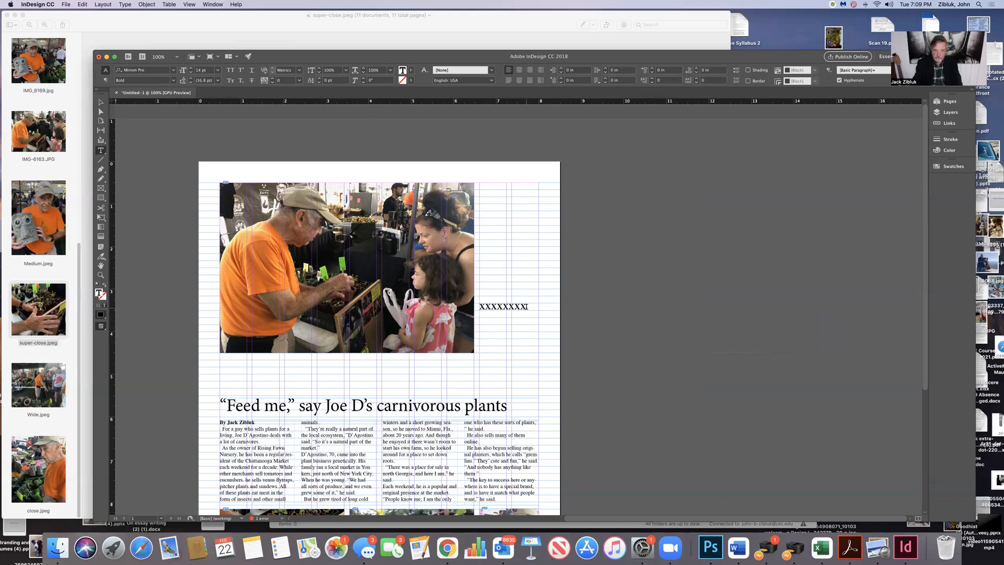
{"action": "type", "text": "XXXXXXXX XXXXXXXXX"}
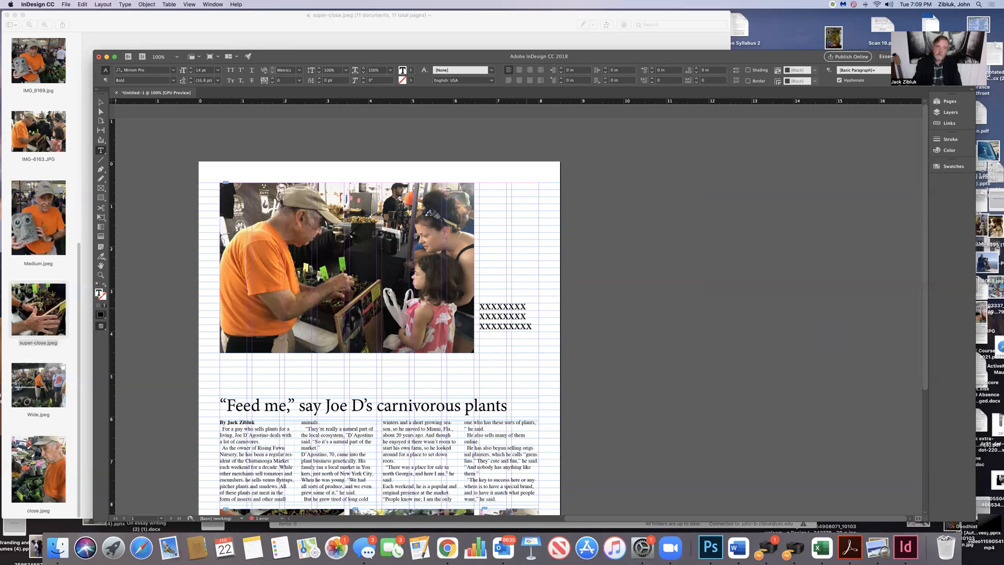
- Lower the side caption frame to Y 3.875 in and shorten it to about 0.75 in high
{"action": "left_click", "coordinate": [102, 101]}
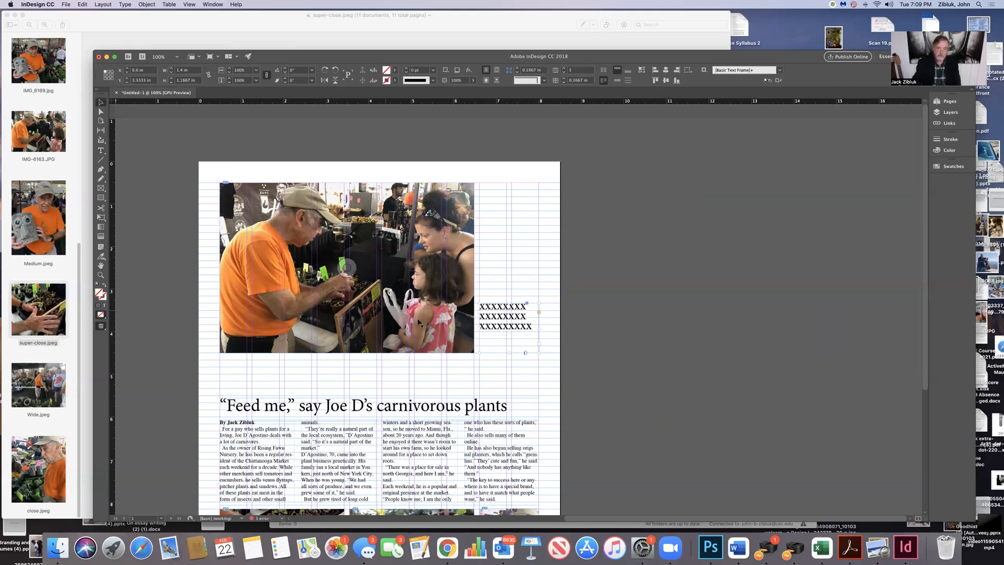
{"action": "left_click_drag", "start_coordinate": [500, 314], "coordinate": [503, 338]}
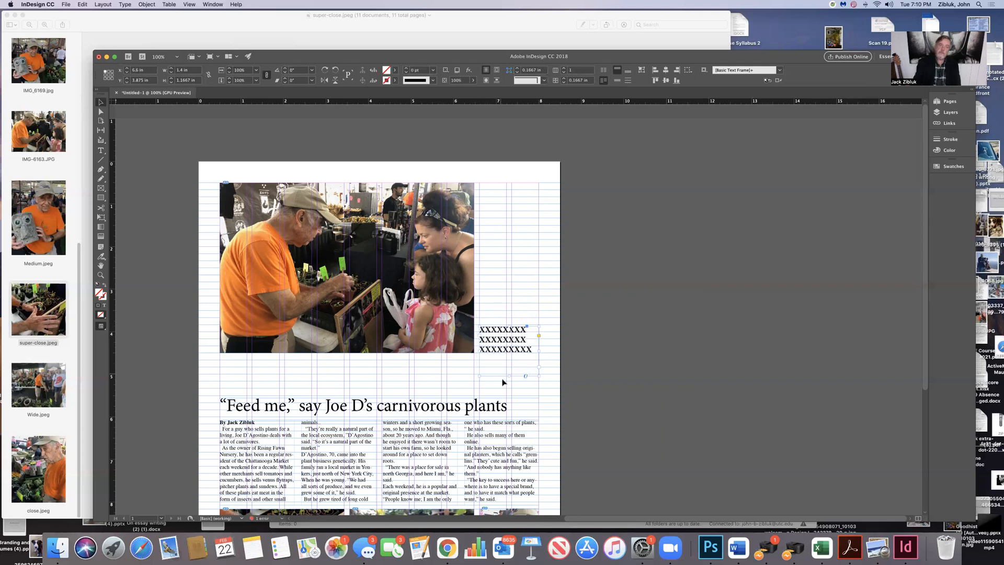
{"action": "left_click_drag", "start_coordinate": [509, 377], "coordinate": [509, 357]}
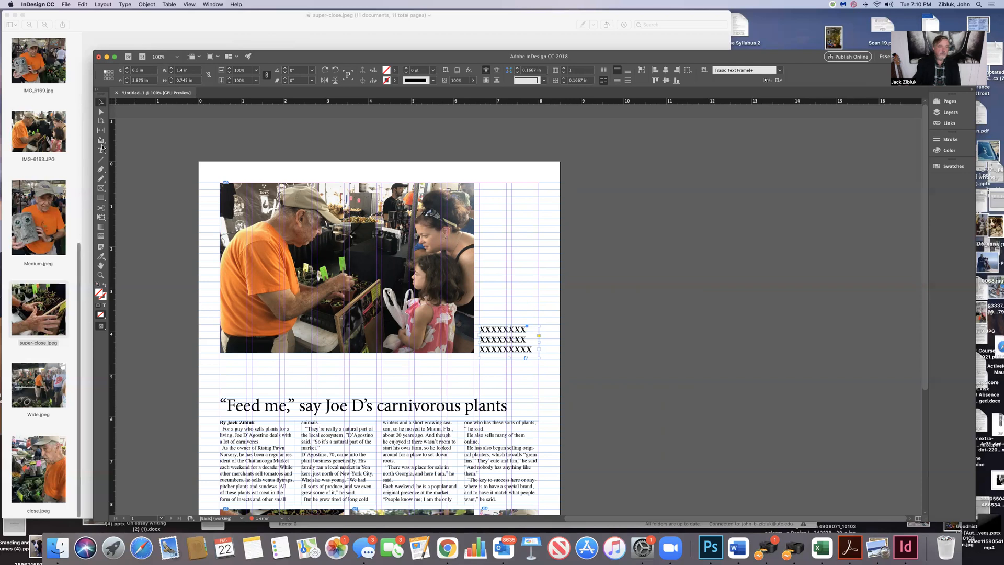
- Move the headline up beneath the lead photo to about Y 4.67 in and the story beneath it to about Y 5.17 in
{"action": "left_click_drag", "start_coordinate": [353, 406], "coordinate": [353, 372]}
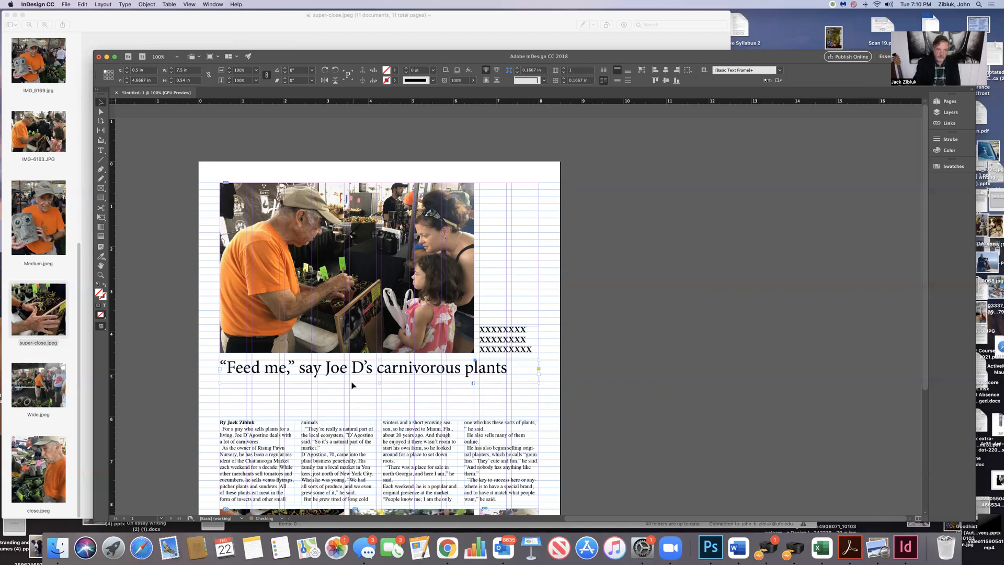
{"action": "left_click_drag", "start_coordinate": [354, 444], "coordinate": [353, 412]}
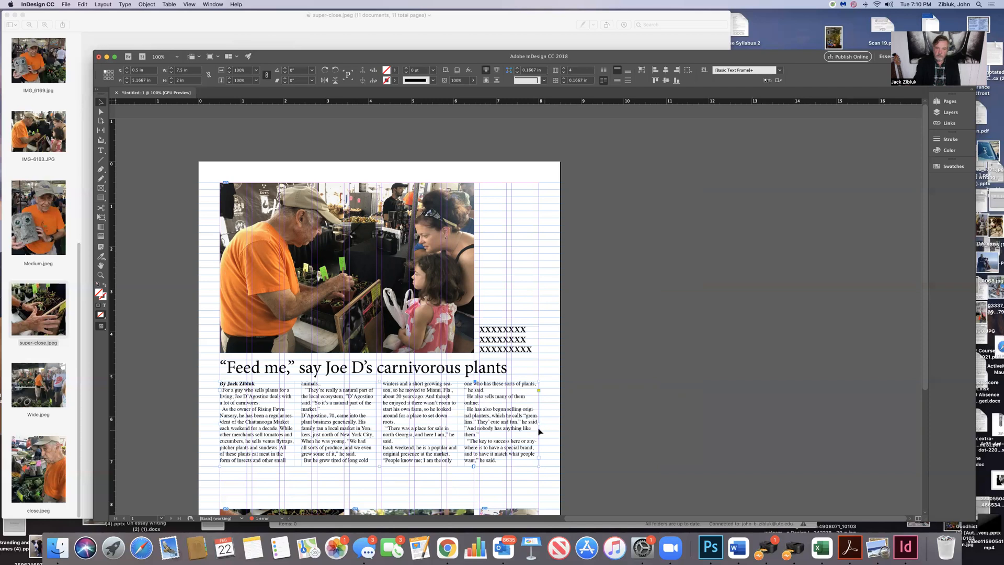
- Narrow the four-column story frame to about 5.92 in and lengthen it to about 2.37 in high
{"action": "left_click_drag", "start_coordinate": [537, 423], "coordinate": [472, 422]}
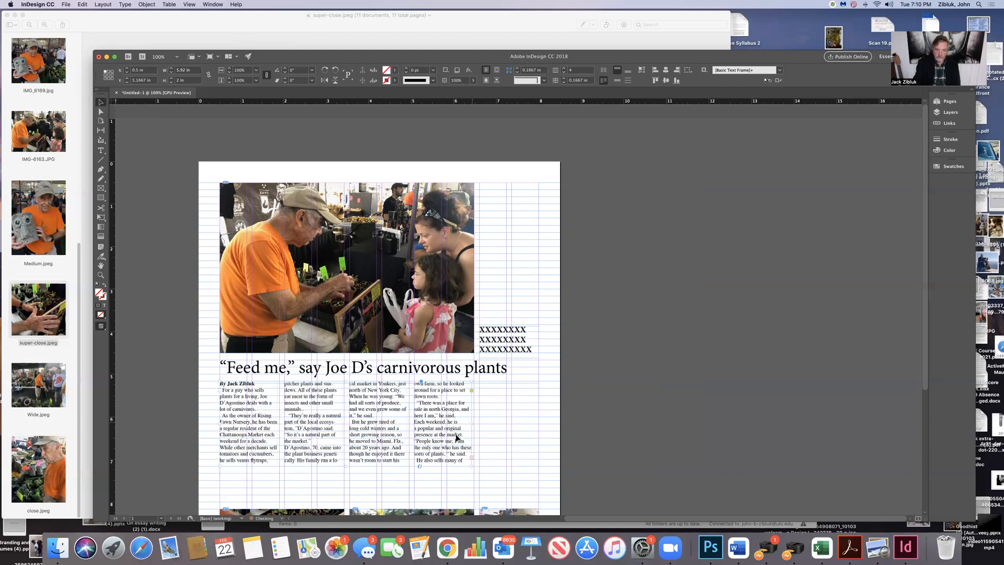
{"action": "mouse_move", "coordinate": [345, 467]}
{"action": "left_mouse_down"}
{"action": "mouse_move", "coordinate": [346, 492]}
{"action": "mouse_move", "coordinate": [346, 481]}
{"action": "left_mouse_up"}
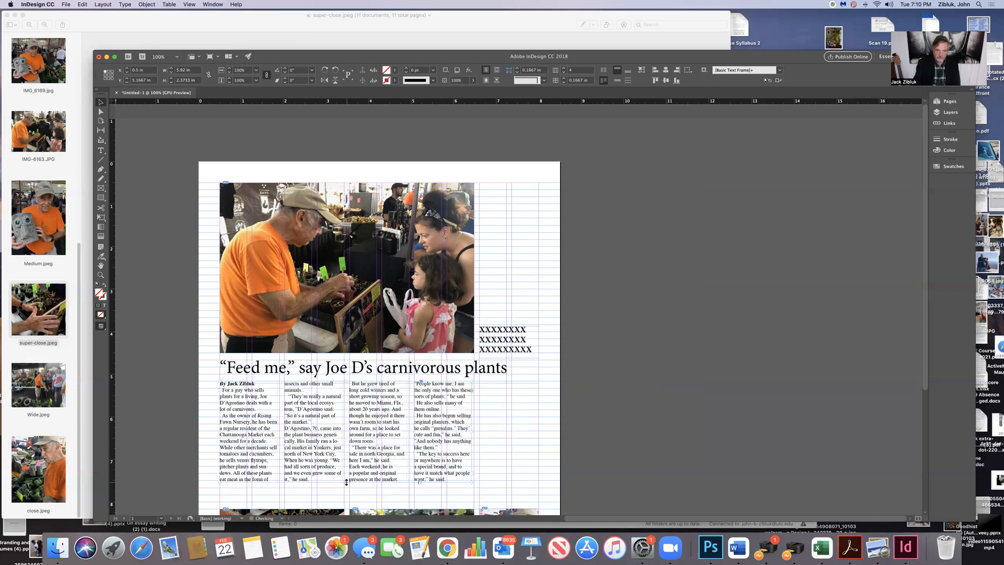
- Move the small portrait photo up beside the story at X 6.6 in, Y 5.17 in, and widen the story frame to 6.01 in
{"action": "left_click_drag", "start_coordinate": [923, 375], "coordinate": [918, 430]}
{"action": "left_click_drag", "start_coordinate": [513, 479], "coordinate": [515, 370]}
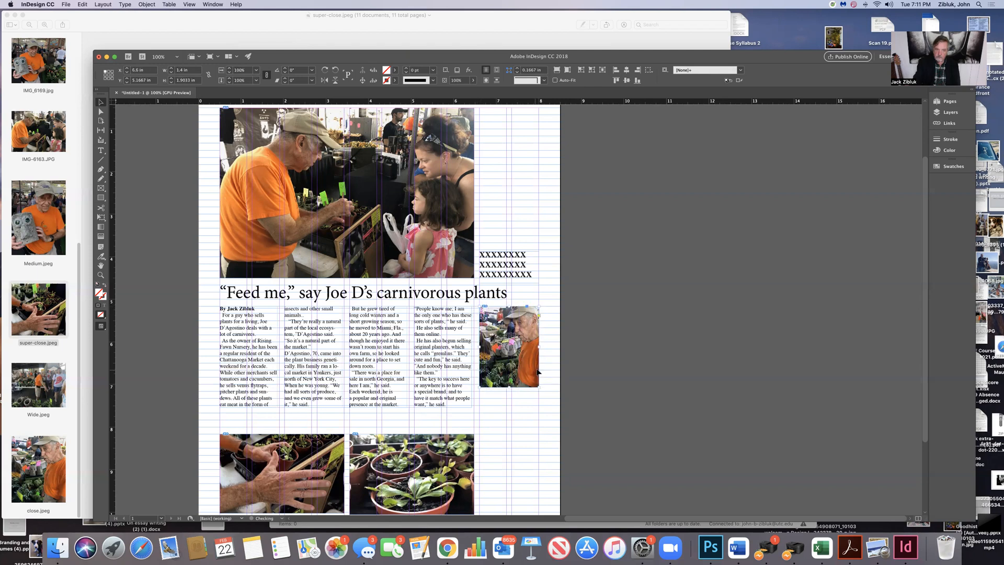
{"action": "left_click", "coordinate": [469, 367]}
{"action": "left_click_drag", "start_coordinate": [472, 358], "coordinate": [476, 358]}
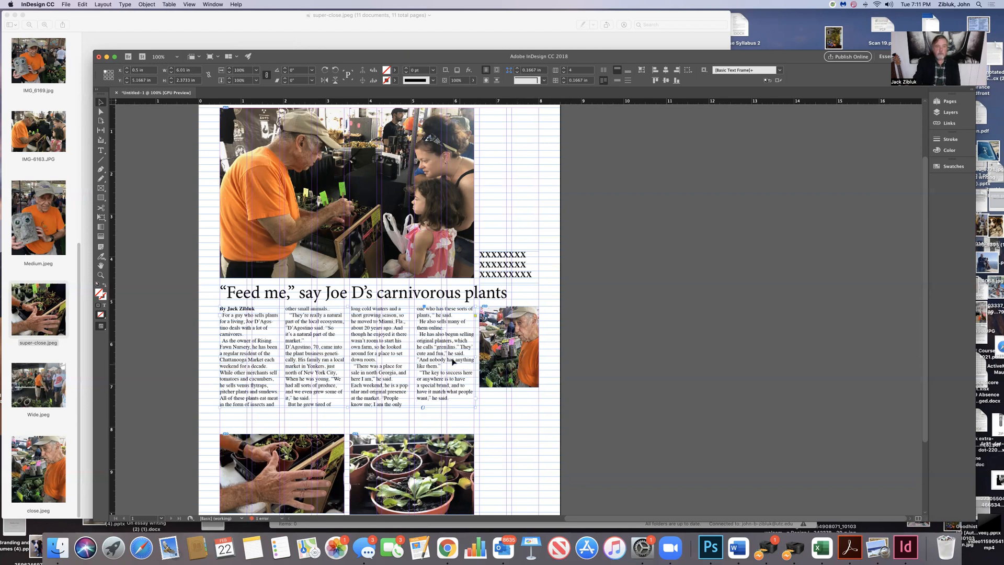
- Add a text frame beneath the small portrait photo and fill it with two rows of Bold X characters as a placeholder caption
{"action": "left_click", "coordinate": [100, 152]}
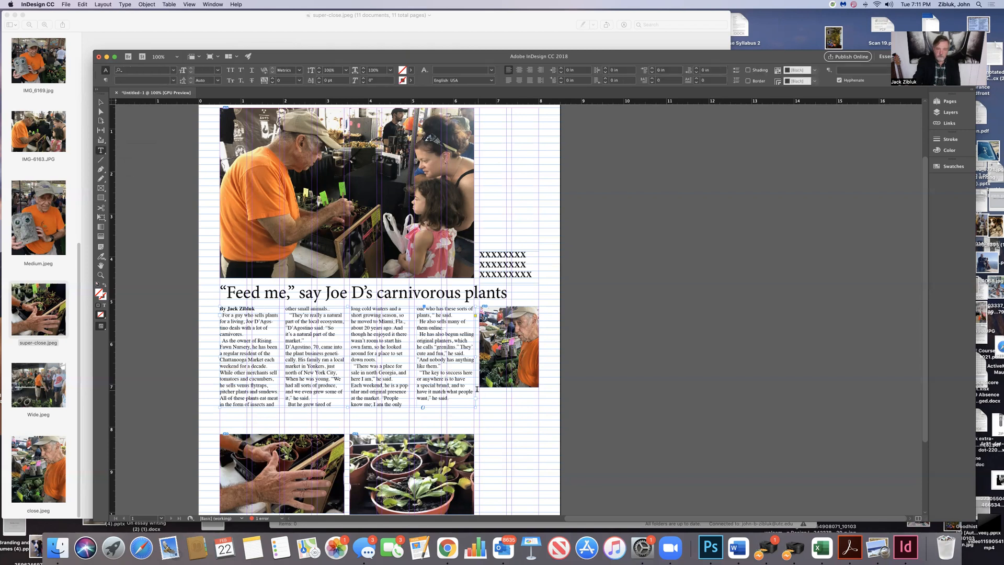
{"action": "left_click_drag", "start_coordinate": [480, 394], "coordinate": [538, 408]}
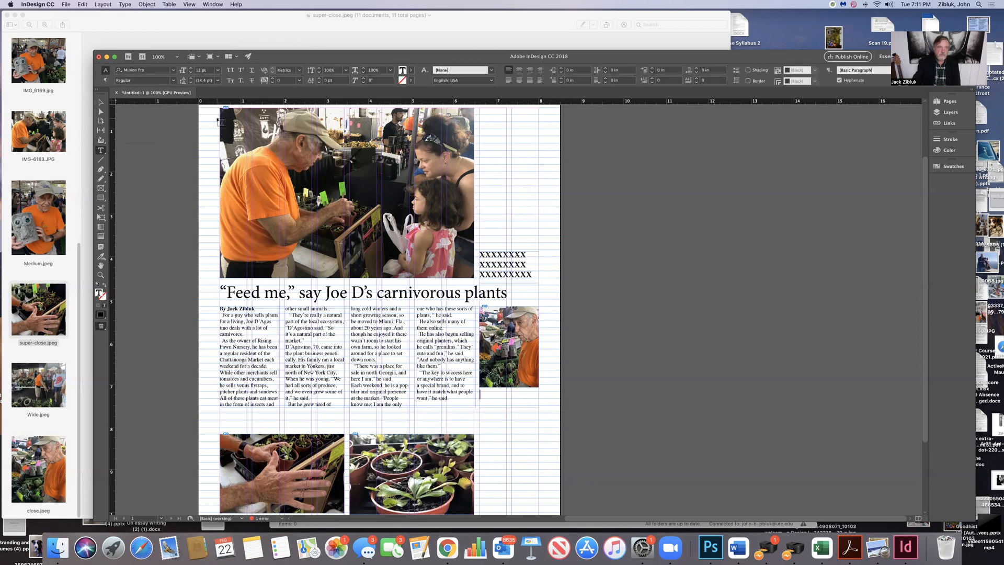
{"action": "left_click", "coordinate": [173, 80]}
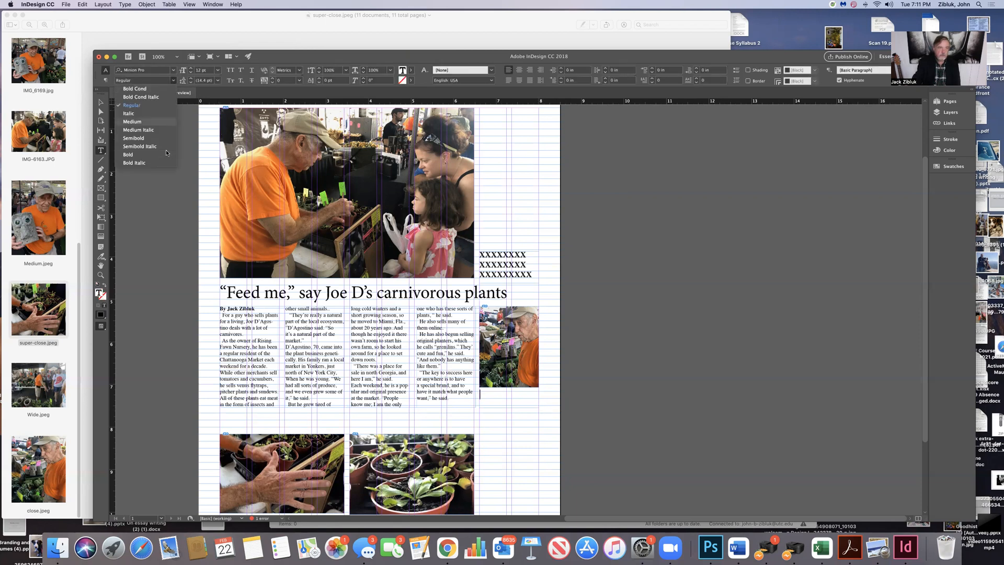
{"action": "key", "text": "Return"}
{"action": "type", "text": "x"}
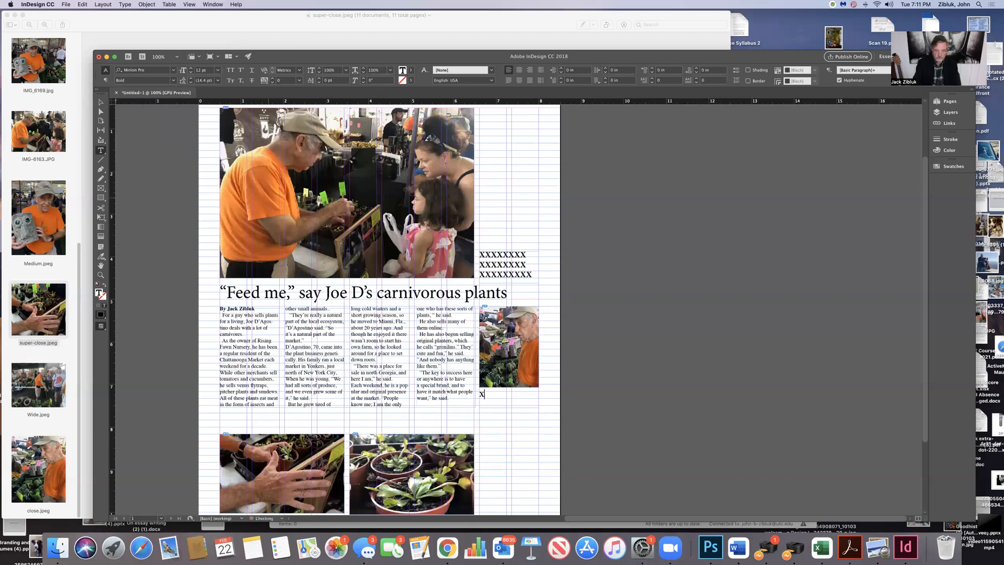
{"action": "type", "text": "xxxxxxxxxxxxxxxxxxxxx"}
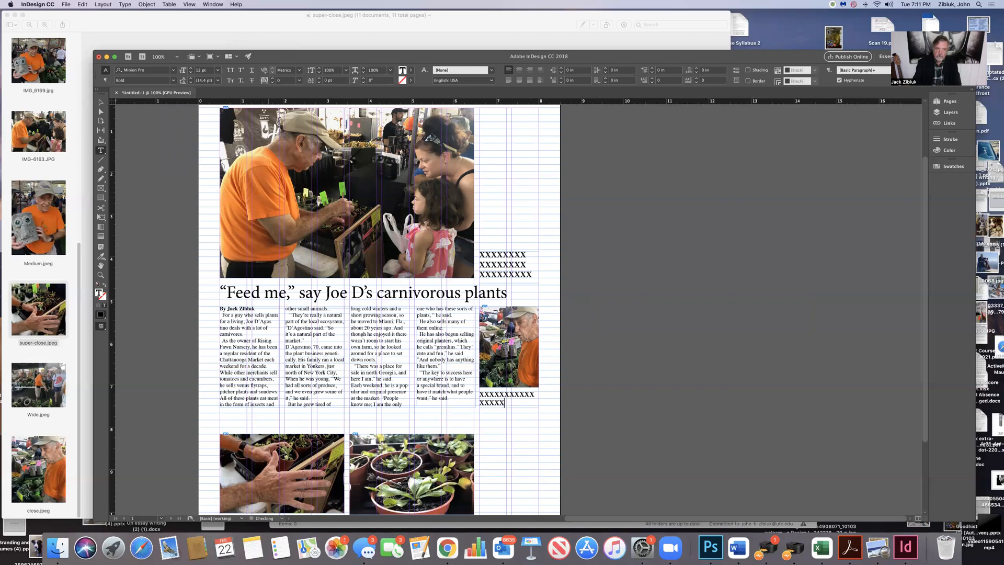
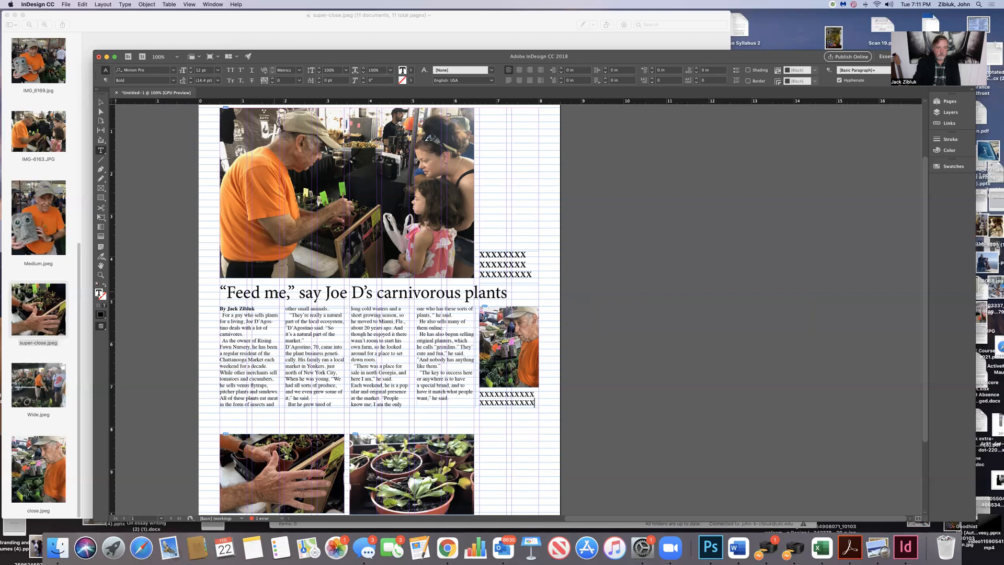
{"action": "mouse_move", "coordinate": [311, 456]}
{"action": "left_mouse_down"}
{"action": "mouse_move", "coordinate": [682, 317]}
{"action": "mouse_move", "coordinate": [731, 274]}
{"action": "left_mouse_up"}
{"action": "left_click", "coordinate": [82, 5]}
{"action": "left_click", "coordinate": [85, 14]}
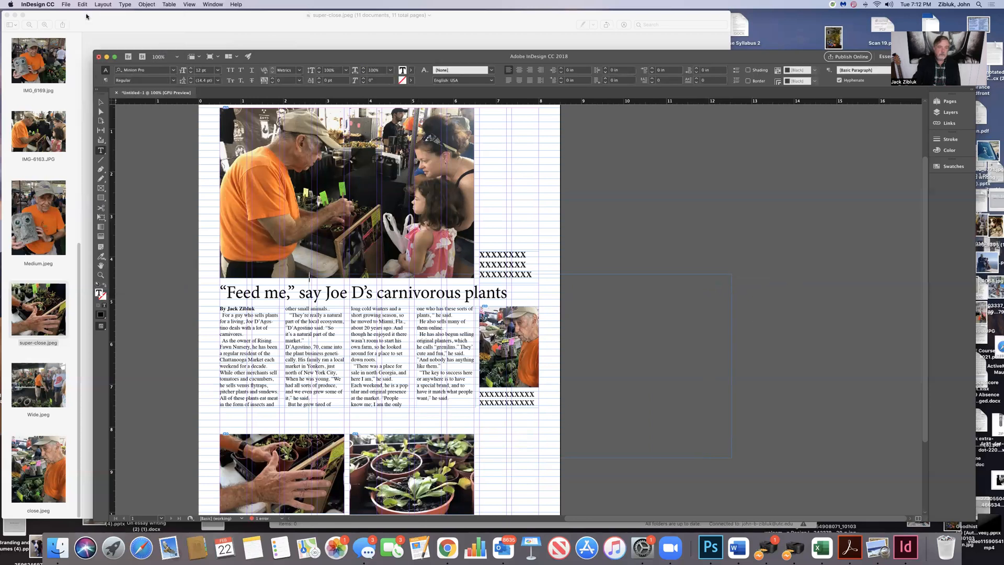
{"action": "left_click", "coordinate": [101, 102]}
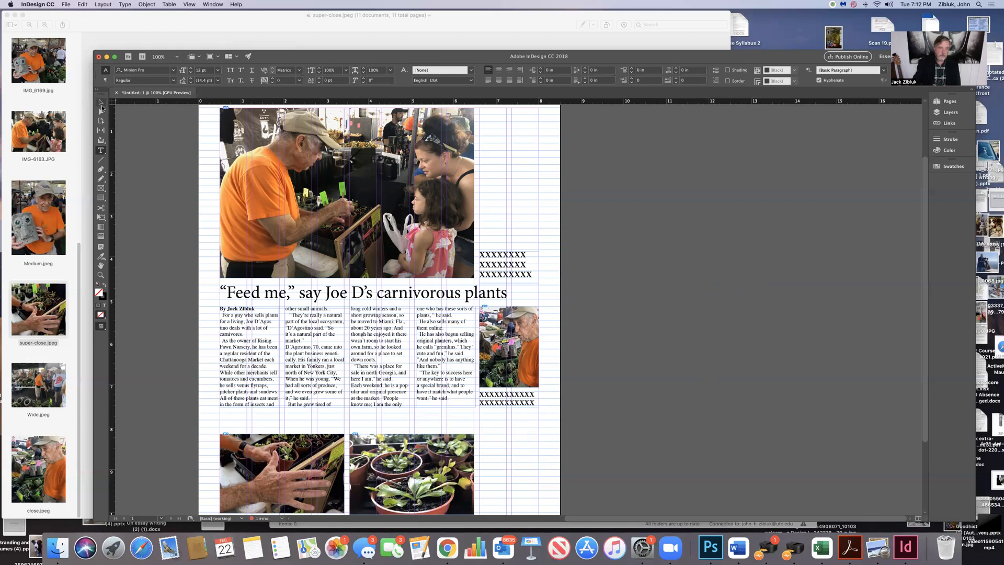
- Move the hands close-up photo off the page onto the pasteboard at about X 11.95 in, Y 3.21 in
{"action": "left_click_drag", "start_coordinate": [282, 473], "coordinate": [768, 261]}
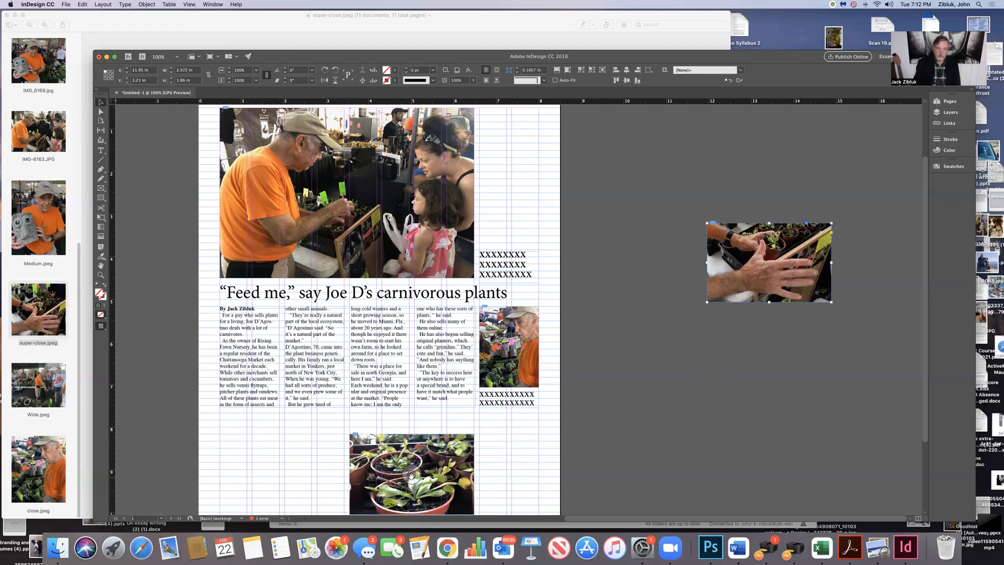
{"action": "left_click_drag", "start_coordinate": [411, 475], "coordinate": [476, 461]}
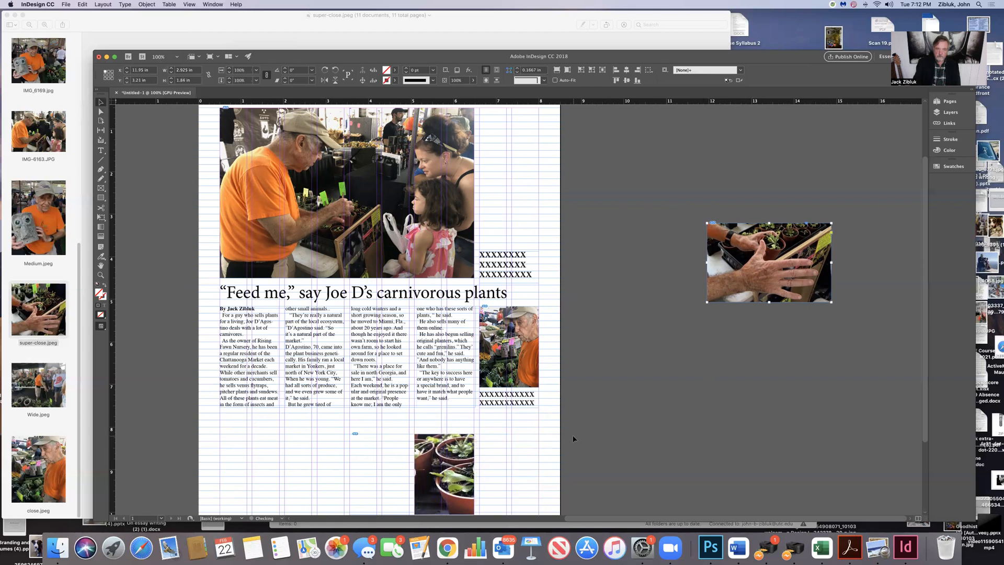
{"action": "left_click", "coordinate": [406, 473]}
{"action": "left_click", "coordinate": [81, 5]}
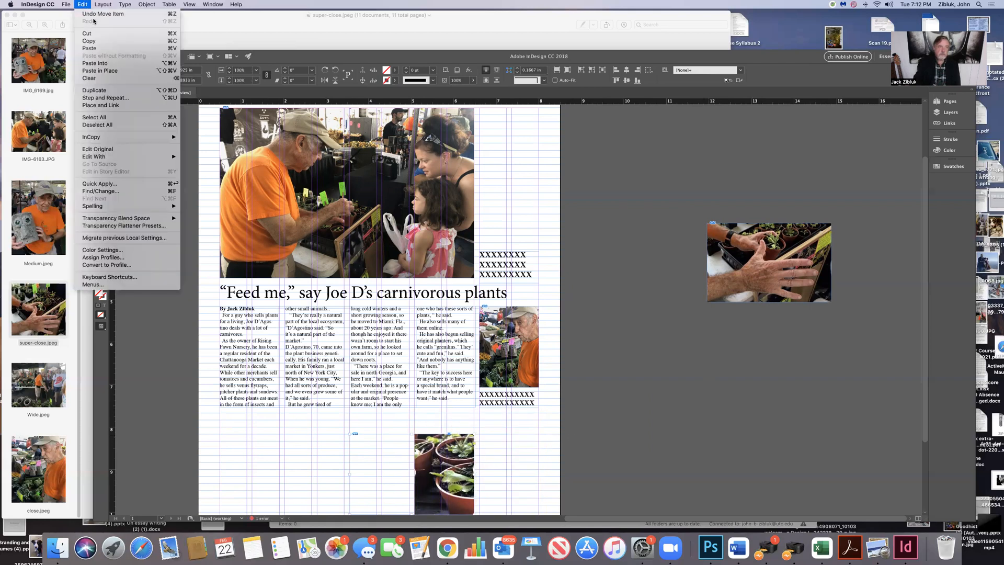
{"action": "left_click", "coordinate": [99, 14]}
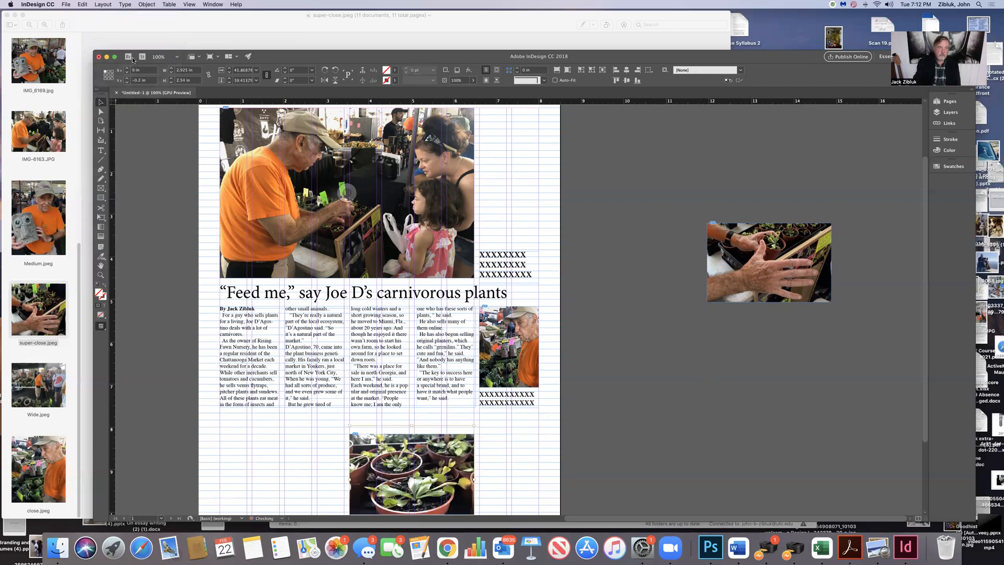
- Move the potted-plants image out of its frame onto the pasteboard and cut it
{"action": "left_click", "coordinate": [101, 111]}
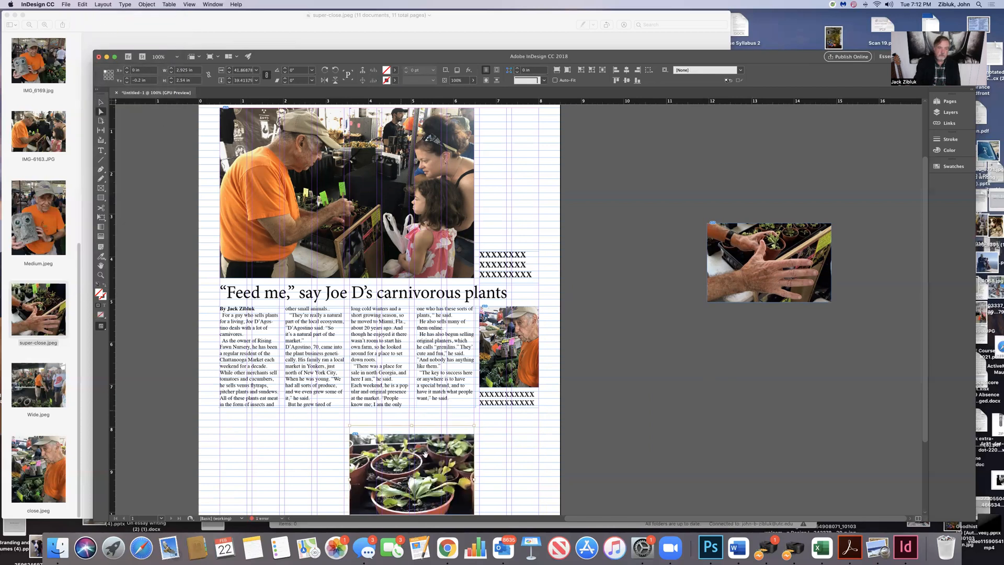
{"action": "left_click_drag", "start_coordinate": [663, 415], "coordinate": [714, 390]}
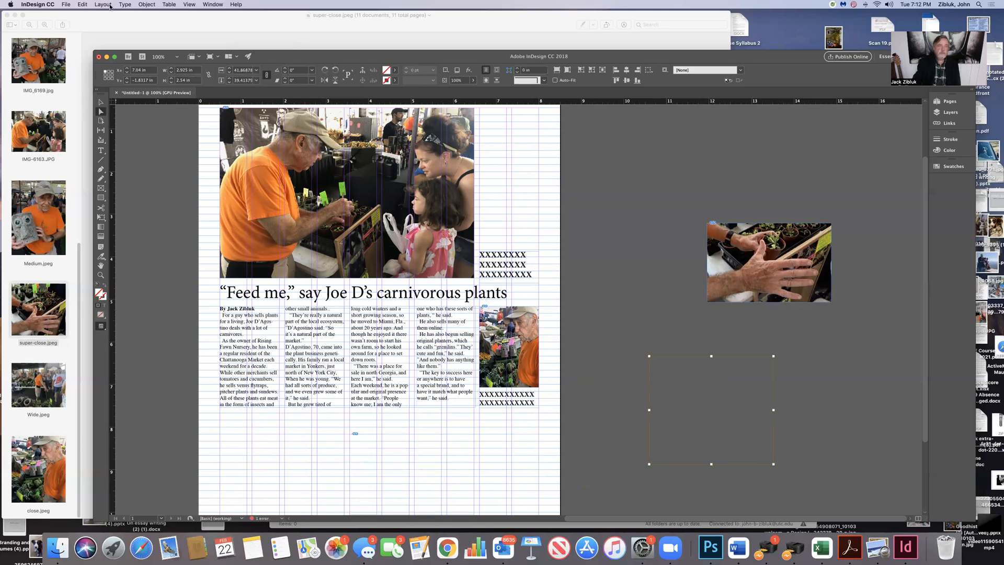
{"action": "left_click", "coordinate": [83, 5]}
{"action": "left_click", "coordinate": [93, 33]}
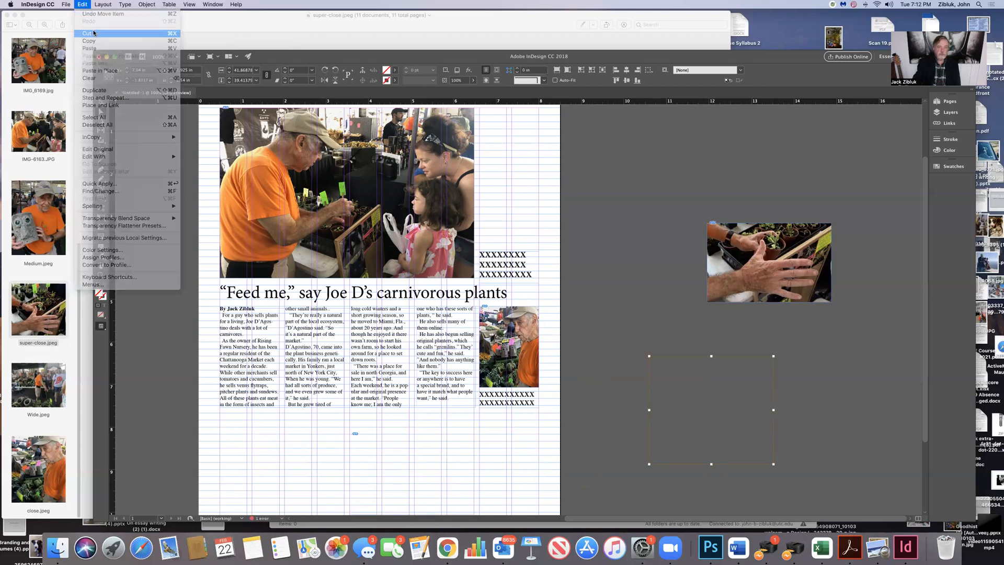
- Move the empty picture frame beneath the portrait caption to X 5.075 in, Y 7.67 in, and lengthen it to about 2.4 in high
{"action": "left_click_drag", "start_coordinate": [414, 470], "coordinate": [478, 449]}
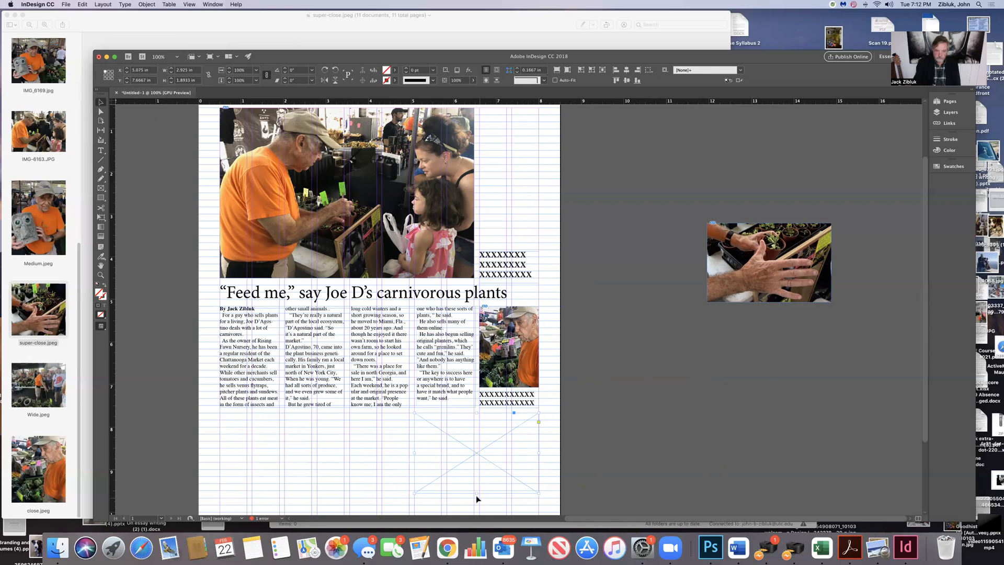
{"action": "left_click_drag", "start_coordinate": [475, 495], "coordinate": [480, 513]}
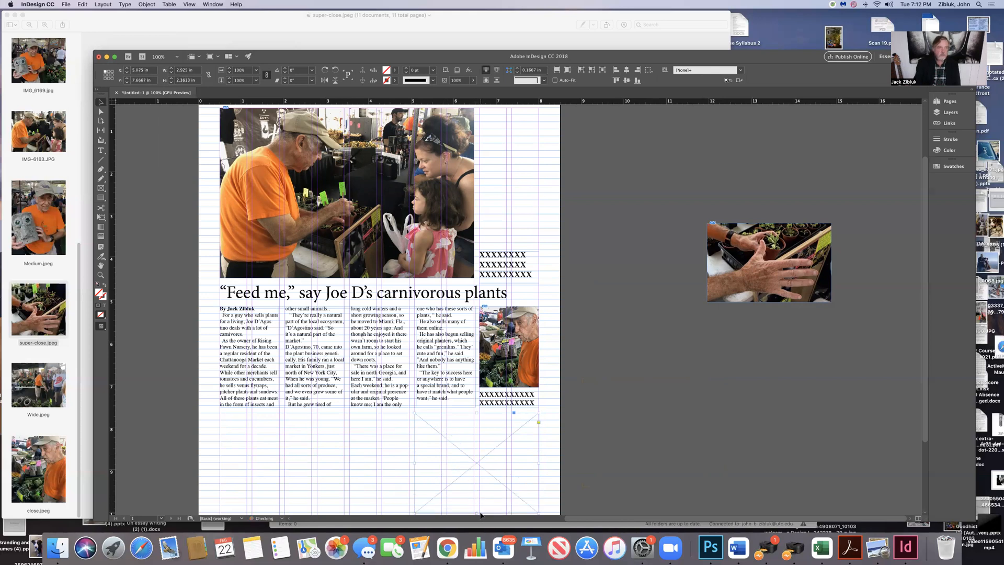
{"action": "left_click", "coordinate": [79, 311]}
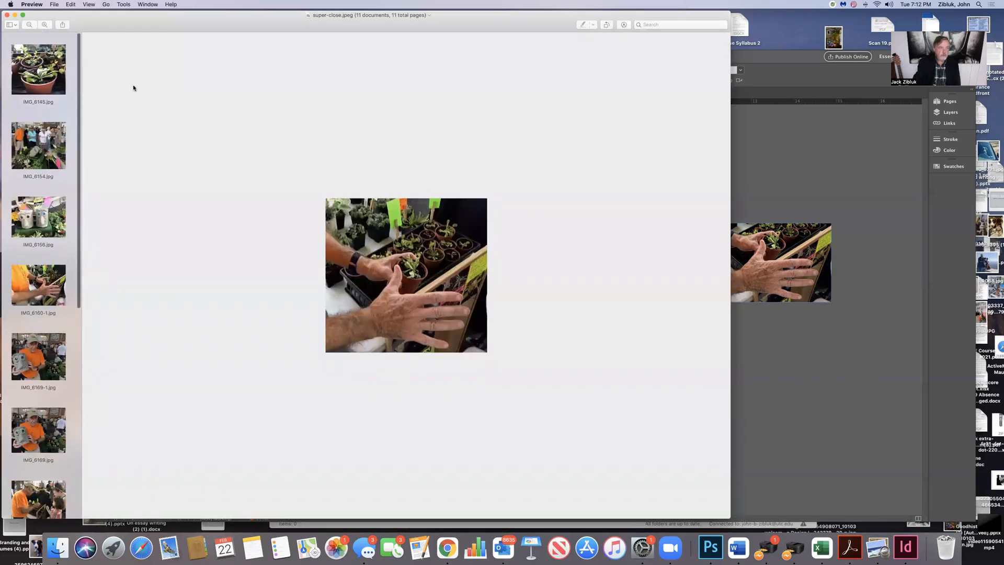
{"action": "left_click", "coordinate": [789, 424]}
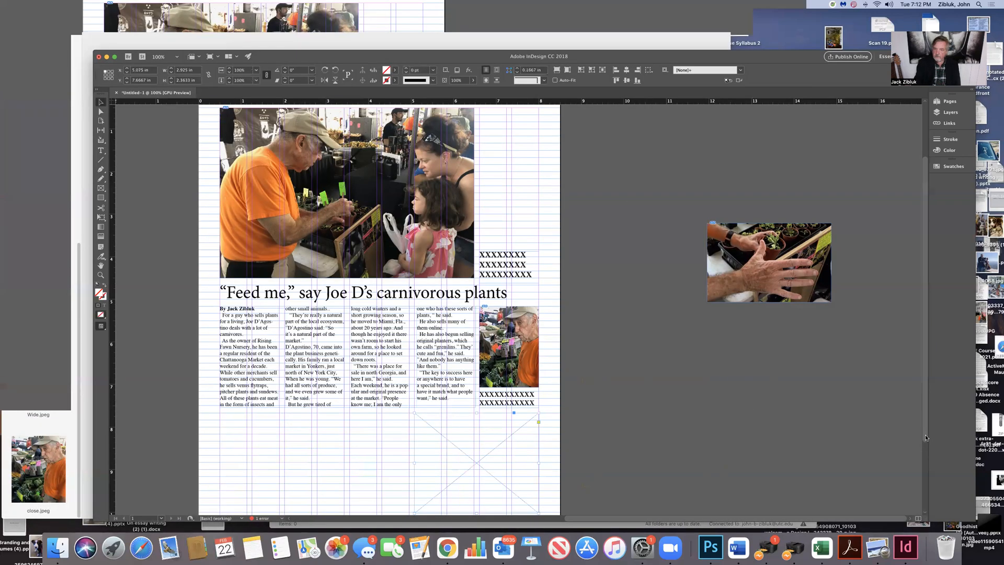
- Delete the full-width row of X placeholder caption text at the foot of the page
{"action": "left_click_drag", "start_coordinate": [923, 449], "coordinate": [922, 479]}
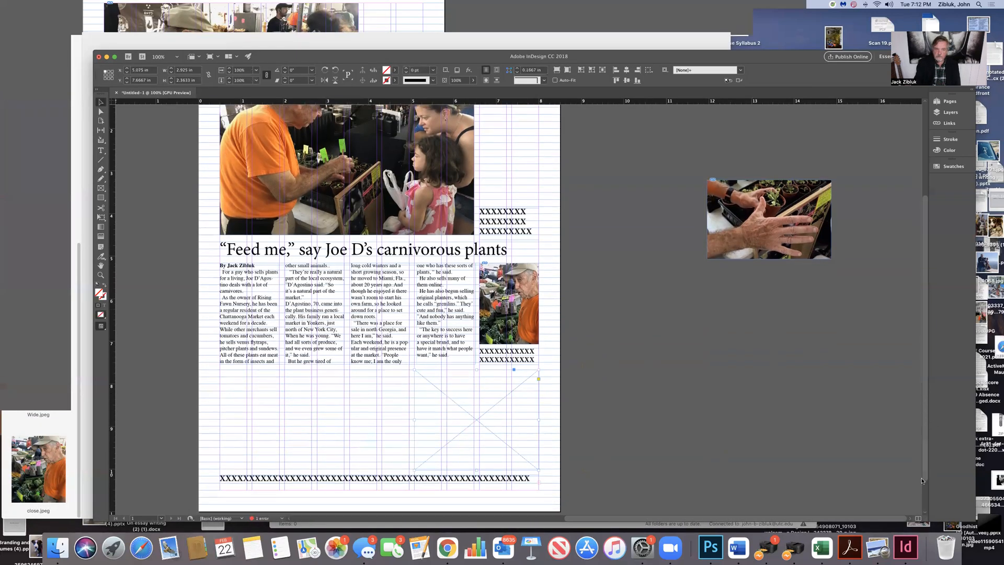
{"action": "scroll", "coordinate": [922, 480], "scroll_direction": "down", "scroll_amount": 1}
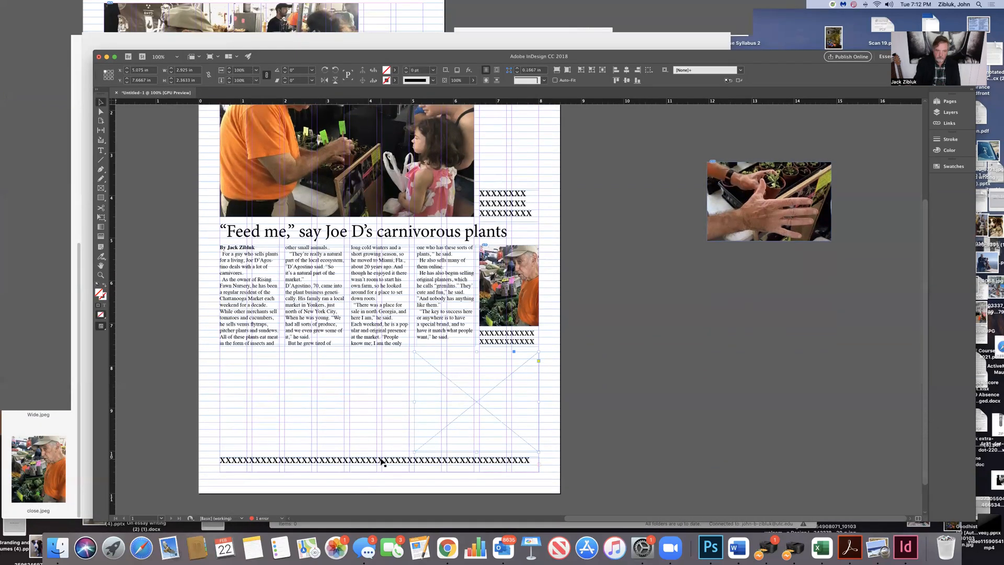
{"action": "left_click", "coordinate": [383, 461]}
{"action": "left_click", "coordinate": [85, 4]}
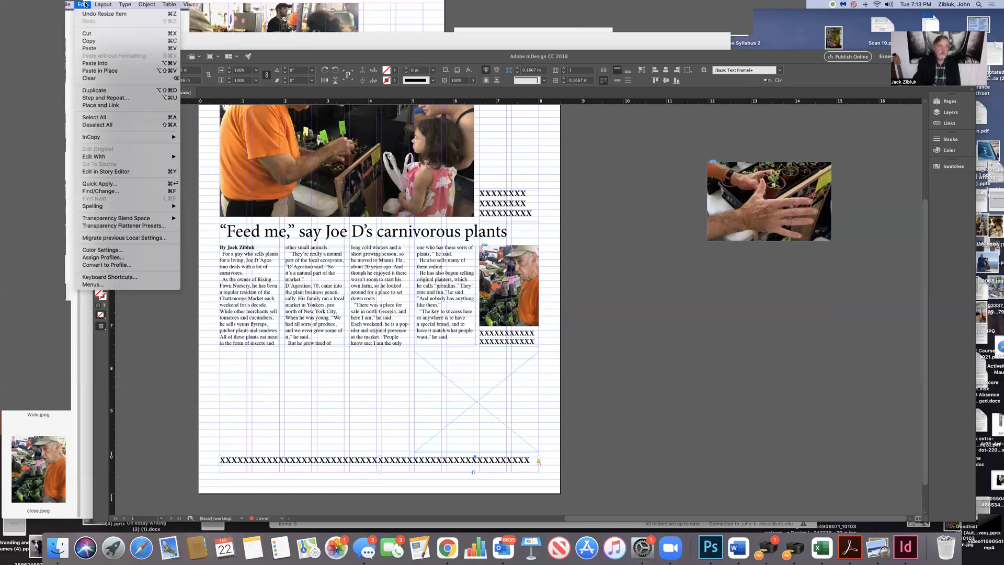
{"action": "left_click", "coordinate": [89, 78]}
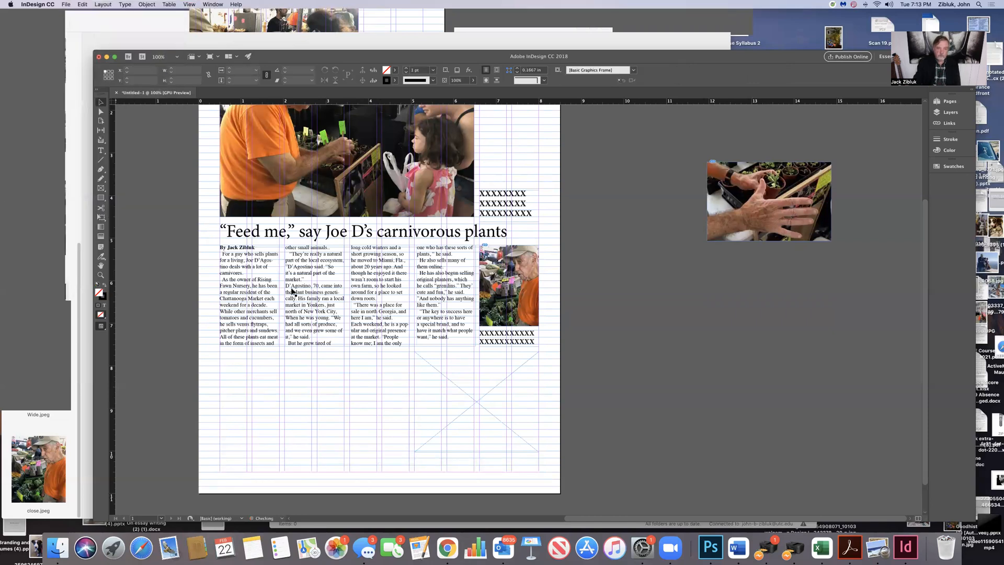
- Lengthen the empty picture frame to about 2.61 in high and place IMG_6145.jpg in it
{"action": "left_click", "coordinate": [465, 417]}
{"action": "left_click_drag", "start_coordinate": [464, 416], "coordinate": [465, 417]}
{"action": "left_click_drag", "start_coordinate": [476, 453], "coordinate": [476, 463]}
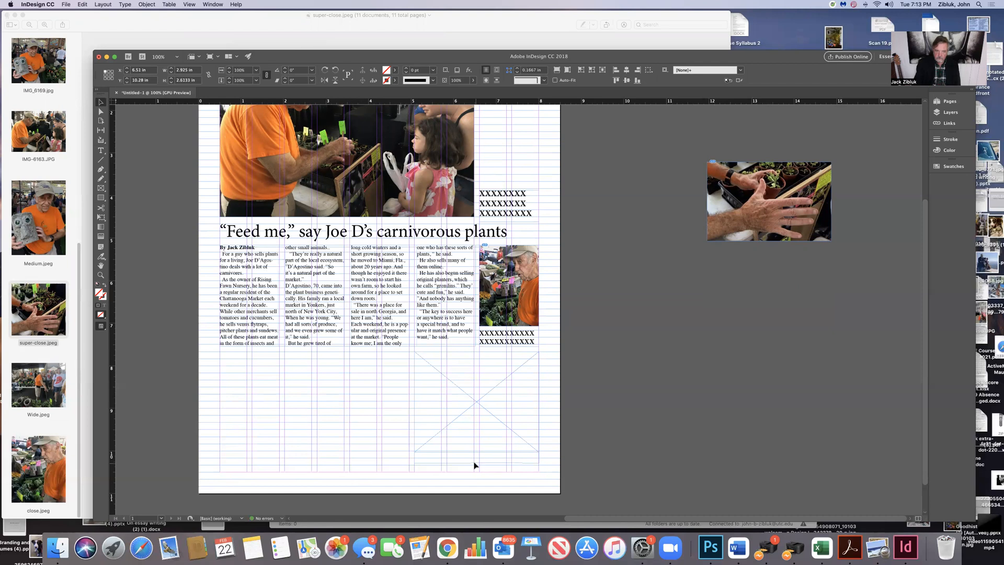
{"action": "left_click", "coordinate": [66, 5]}
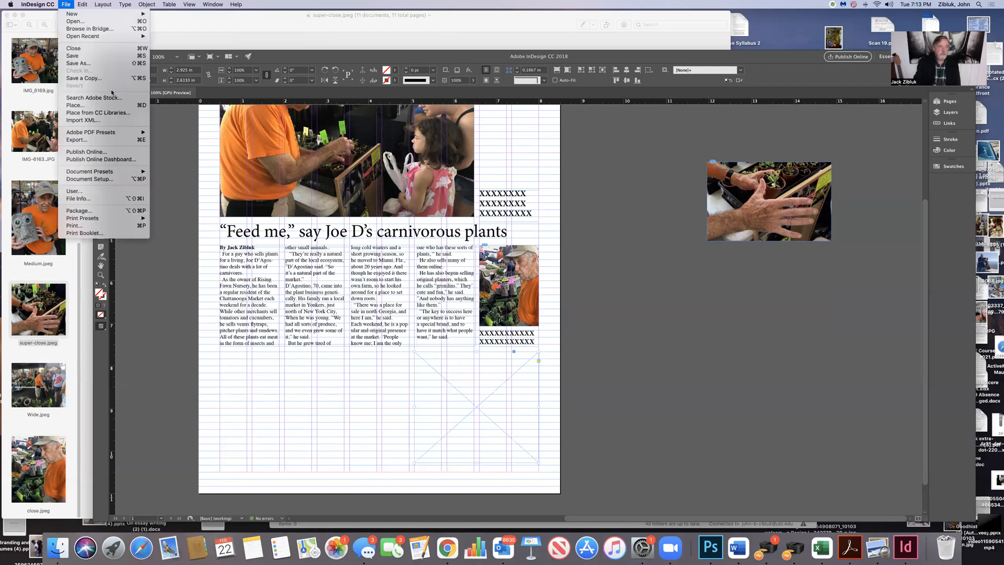
{"action": "left_click", "coordinate": [92, 107]}
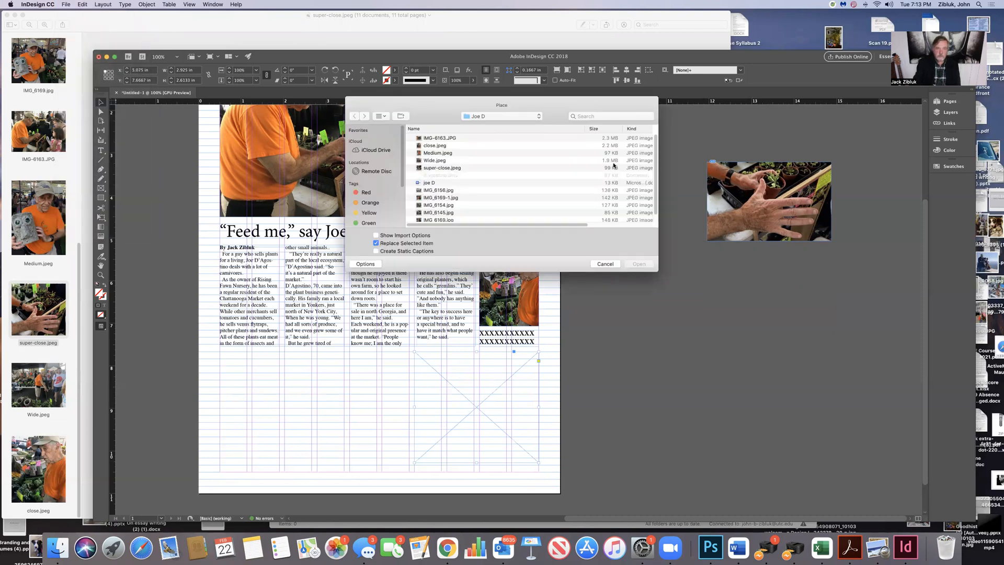
{"action": "left_click", "coordinate": [453, 213]}
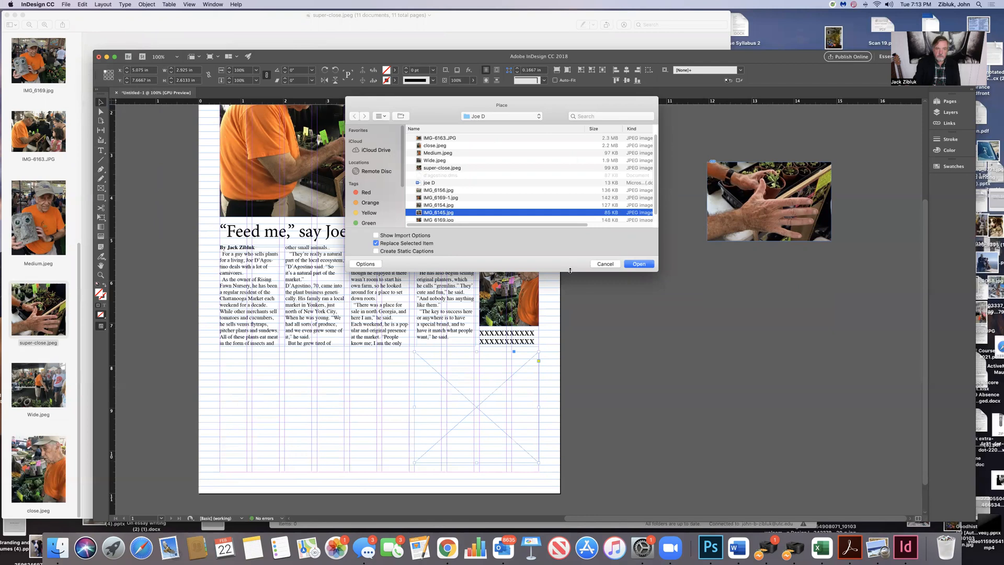
{"action": "left_click", "coordinate": [639, 264]}
- Move the picture frame beneath the portrait caption out to the pasteboard and cut it
{"action": "left_click_drag", "start_coordinate": [490, 387], "coordinate": [752, 368]}
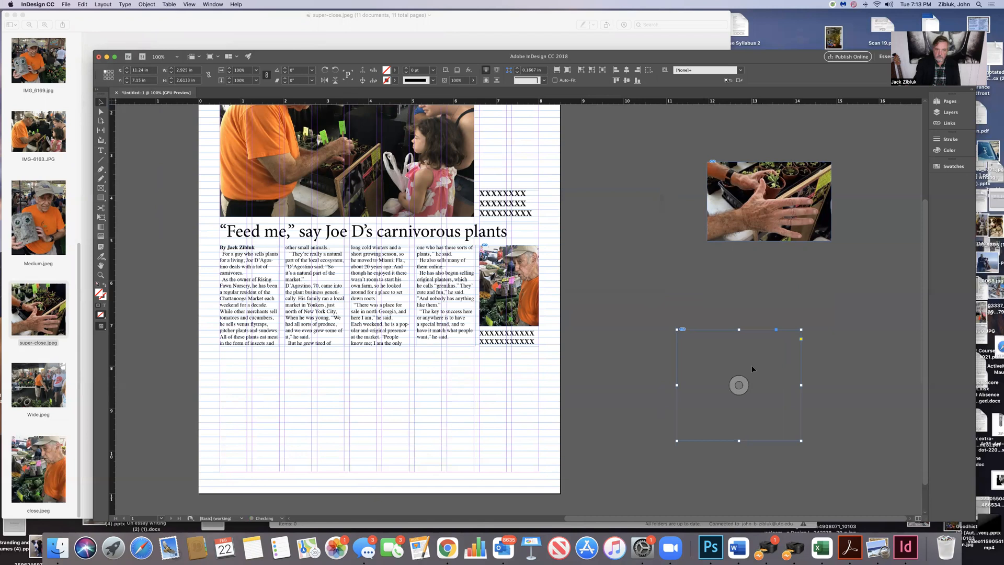
{"action": "left_click", "coordinate": [82, 4]}
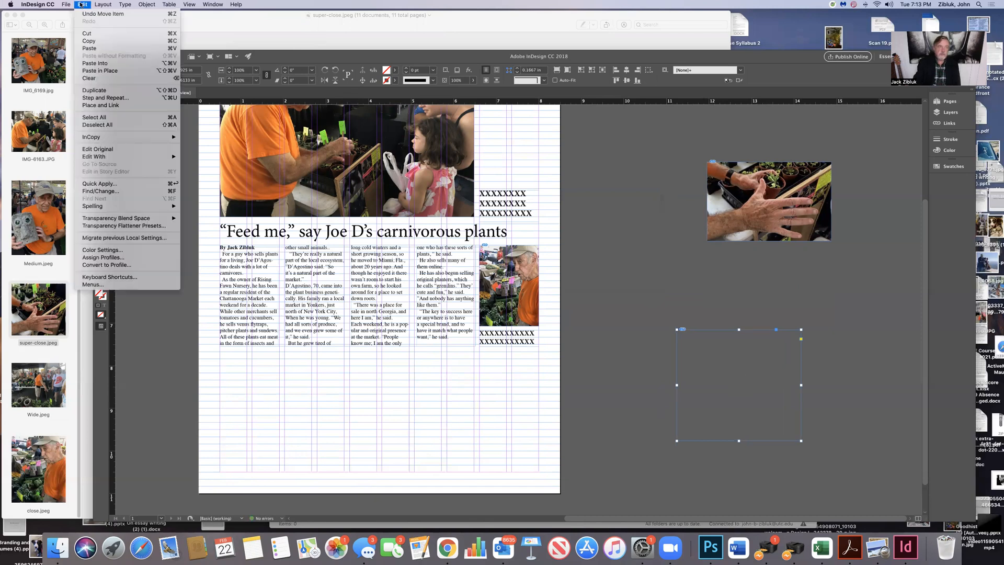
{"action": "left_click", "coordinate": [86, 33]}
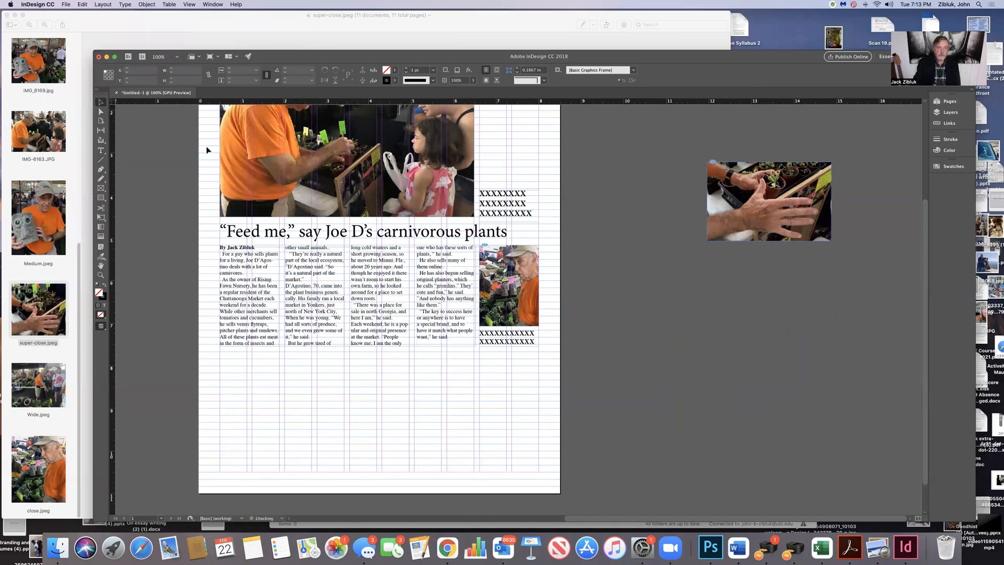
- Draw a rectangular frame about 2.925 by 2.72 in at X 5.075 in, Y 7.72 in, and place IMG_6145.jpg in it
{"action": "left_click", "coordinate": [101, 189]}
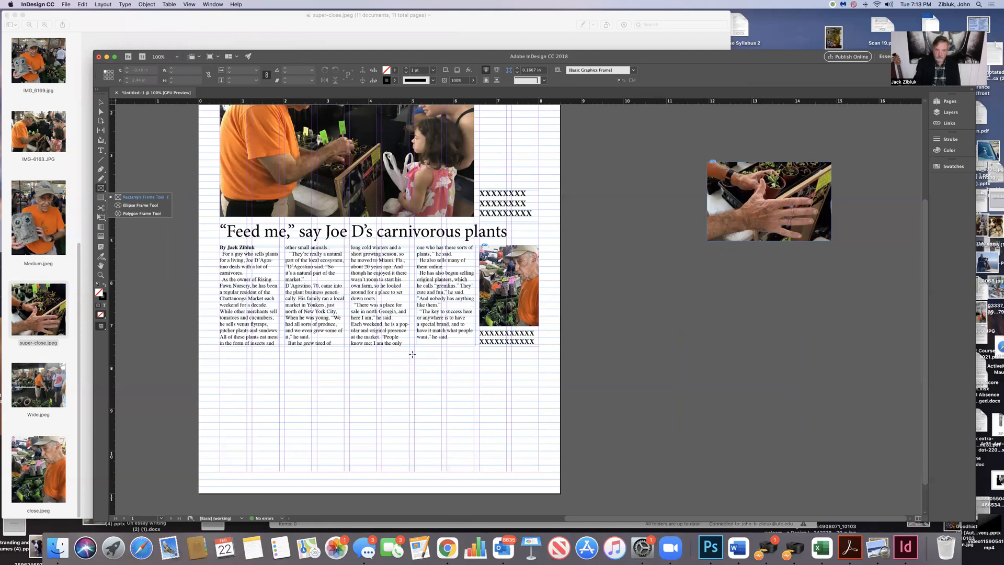
{"action": "left_click_drag", "start_coordinate": [413, 354], "coordinate": [538, 469]}
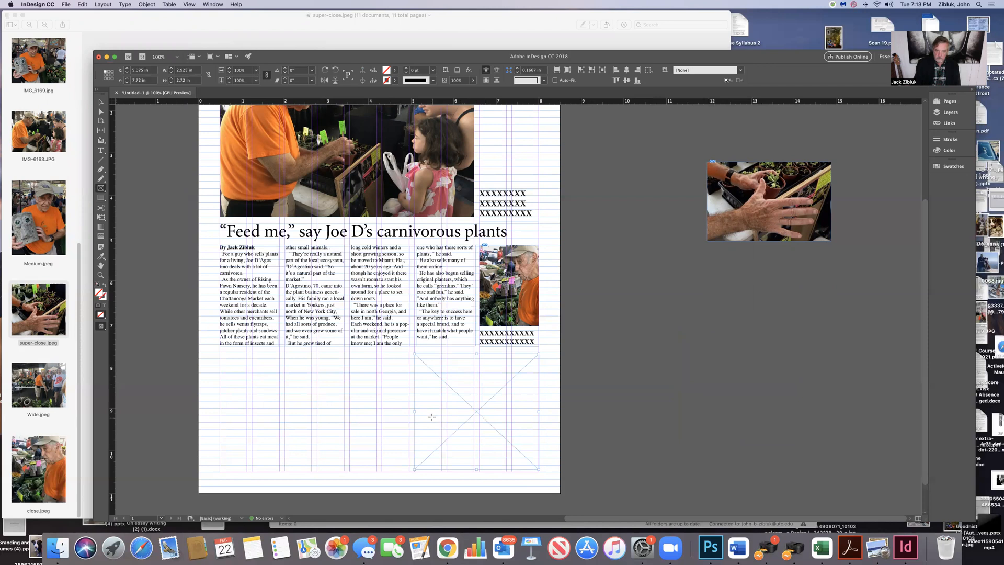
{"action": "left_click", "coordinate": [66, 5]}
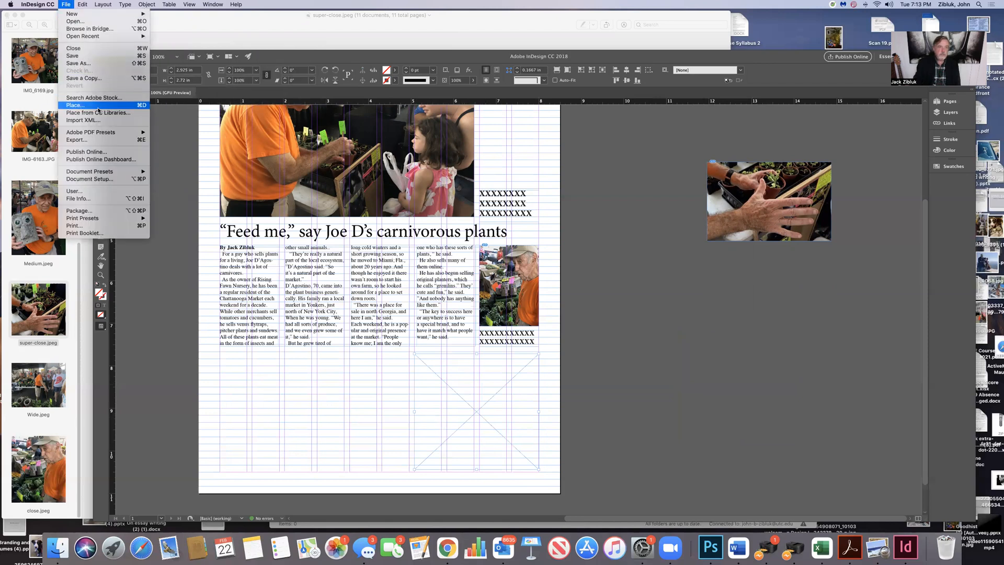
{"action": "left_click", "coordinate": [76, 105]}
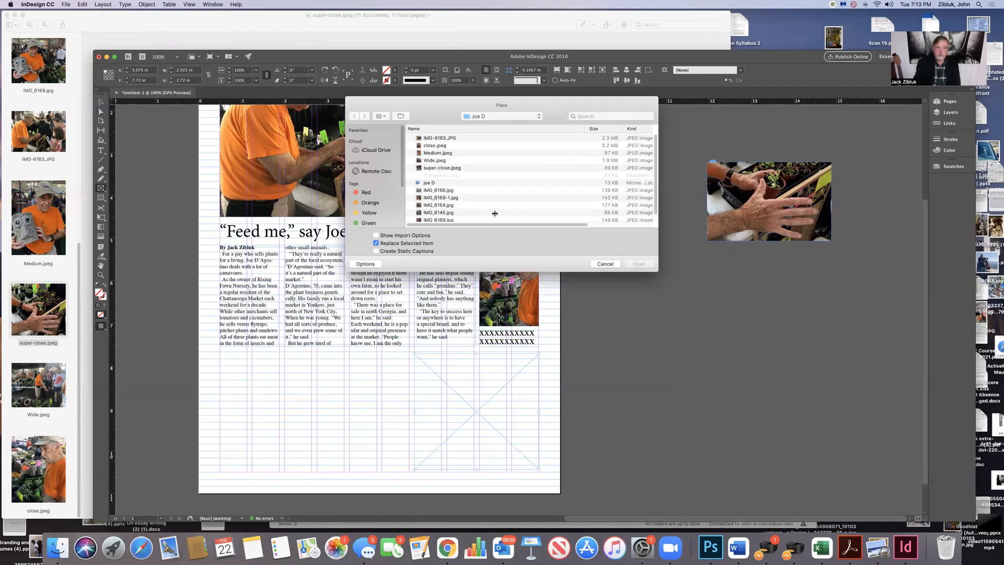
{"action": "left_click", "coordinate": [494, 213]}
{"action": "left_click", "coordinate": [639, 264]}
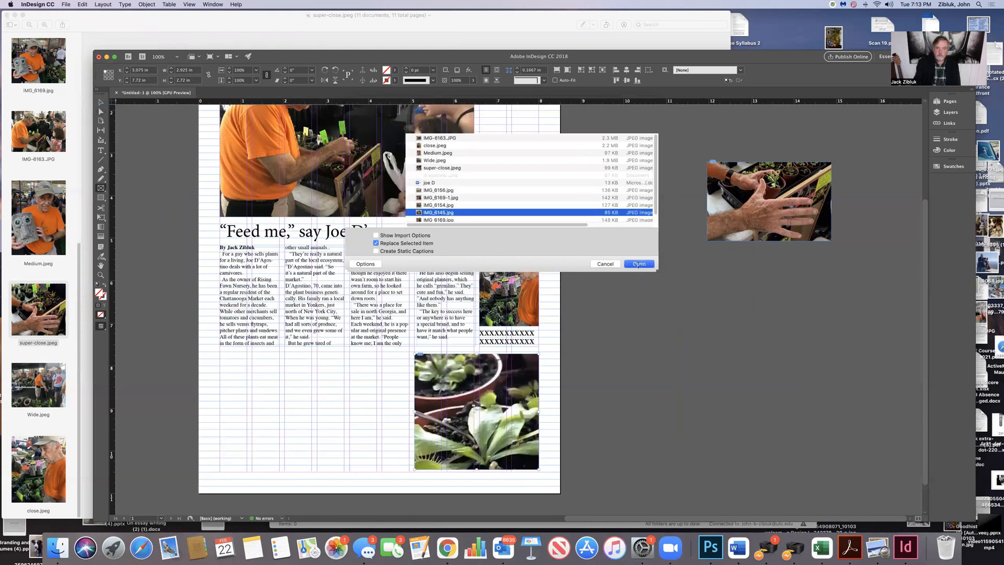
- Fit the potted-plants image to its frame with Fit Content to Frame
{"action": "left_click", "coordinate": [103, 5]}
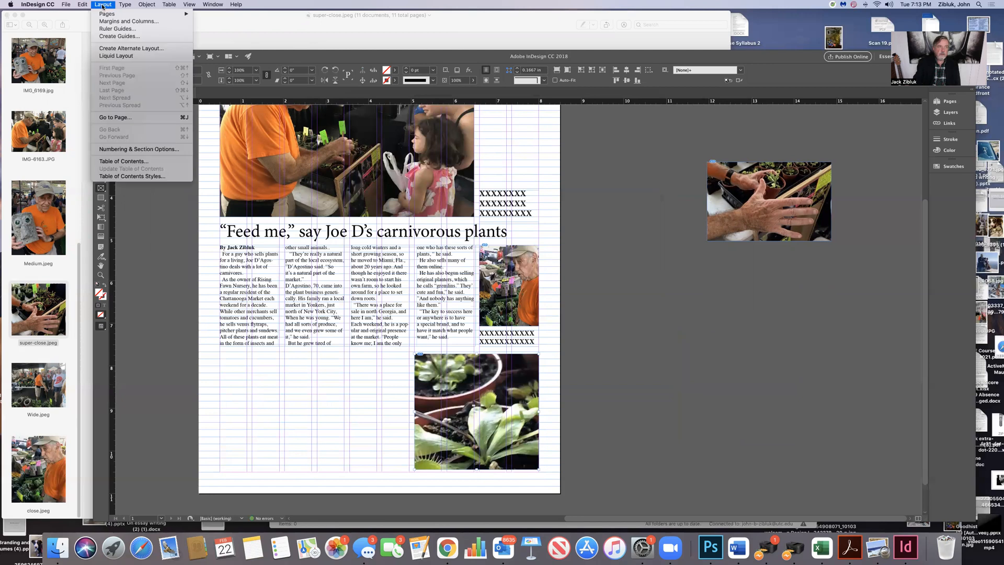
{"action": "mouse_move", "coordinate": [147, 4]}
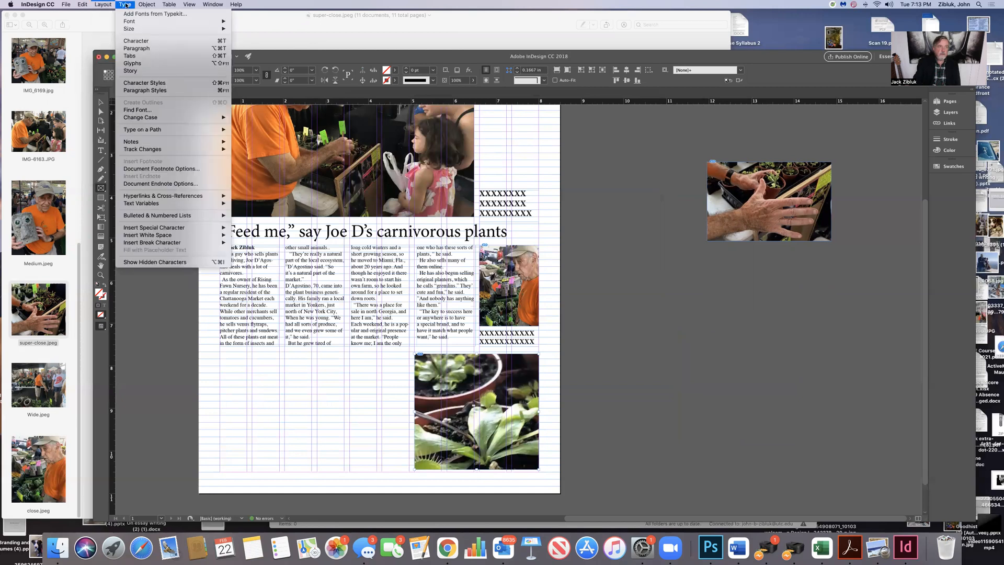
{"action": "mouse_move", "coordinate": [175, 143]}
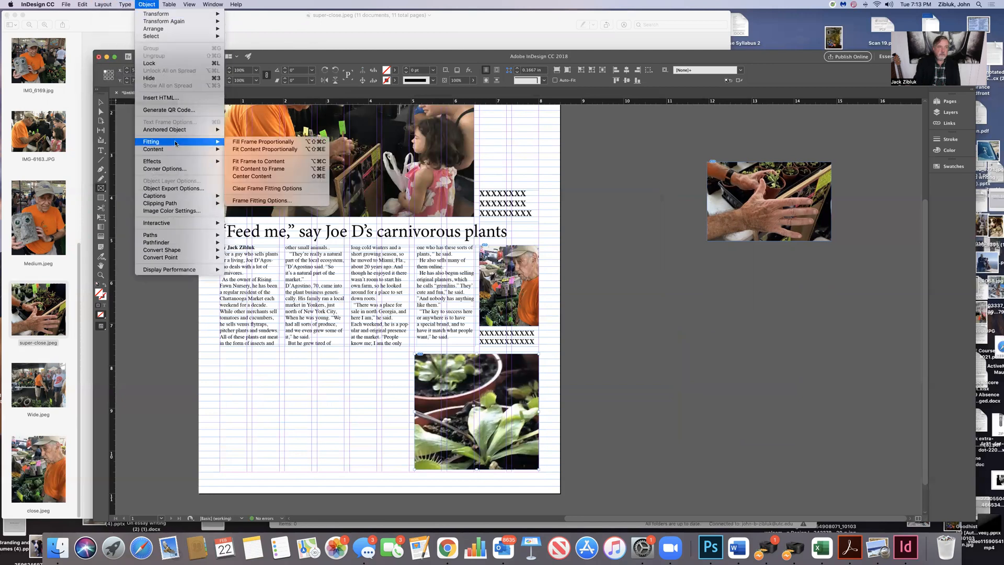
{"action": "left_click", "coordinate": [268, 168]}
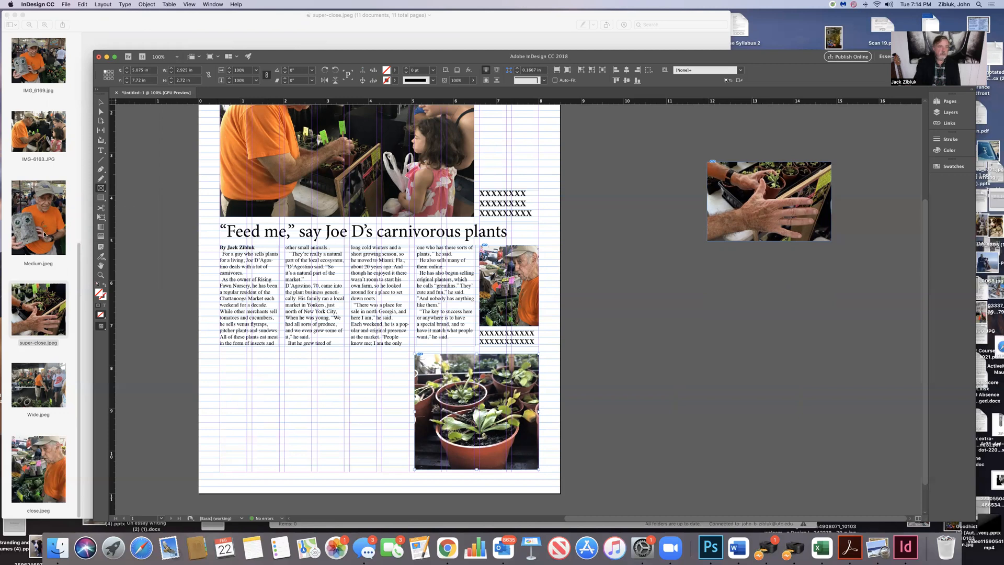
- Draw a rectangular frame about 2.925 by 2.71 in beside the potted-plants photo, at X 2.025 in, and place super-close.jpeg in it
{"action": "left_click", "coordinate": [86, 274]}
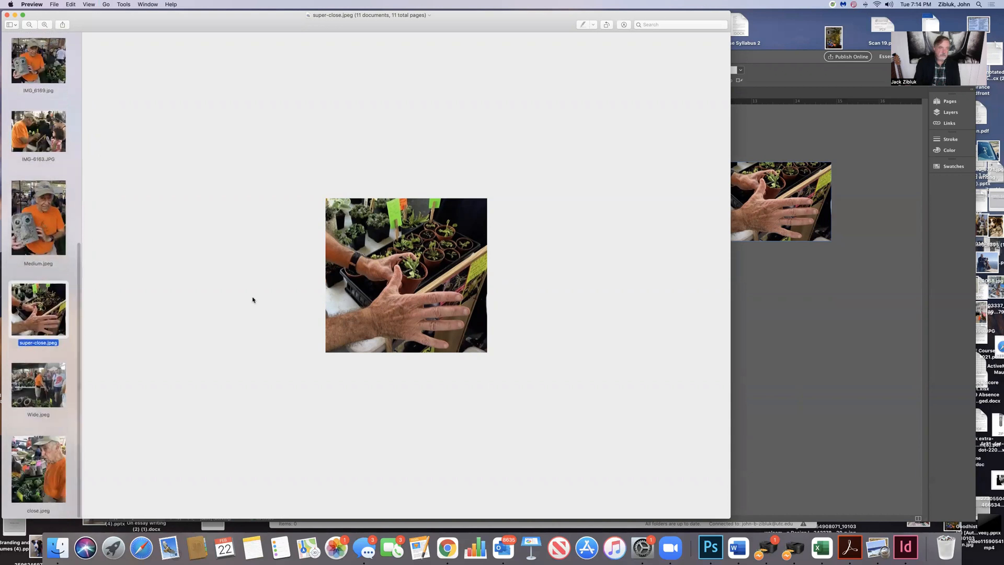
{"action": "left_click", "coordinate": [801, 339]}
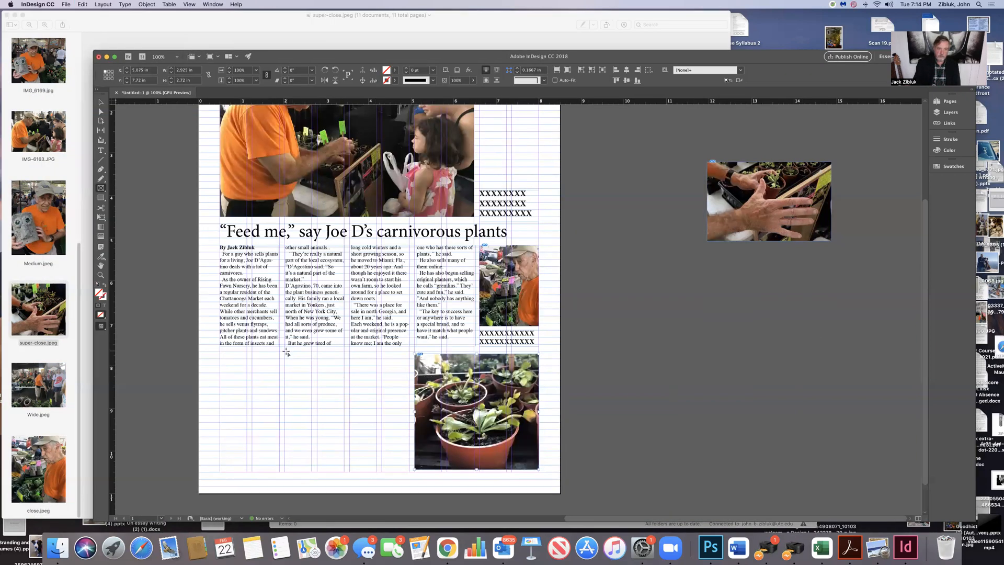
{"action": "left_click_drag", "start_coordinate": [286, 352], "coordinate": [411, 468]}
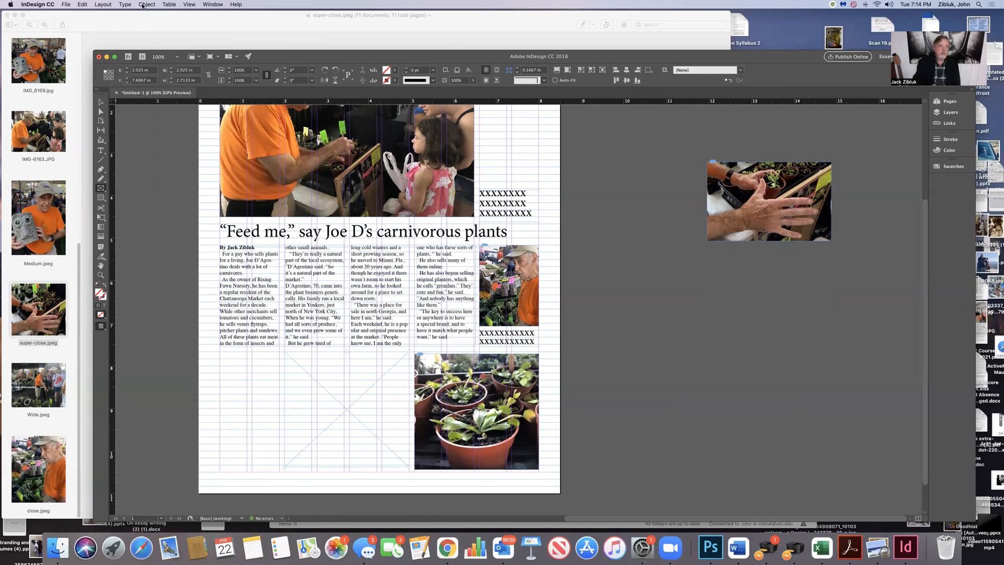
{"action": "left_click", "coordinate": [66, 4]}
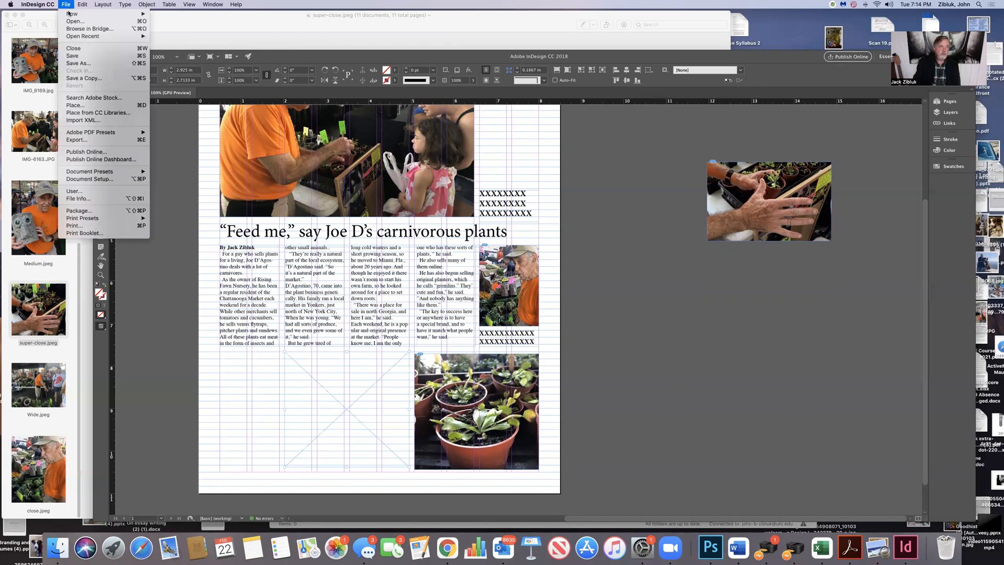
{"action": "left_click", "coordinate": [66, 4]}
{"action": "left_click", "coordinate": [66, 4]}
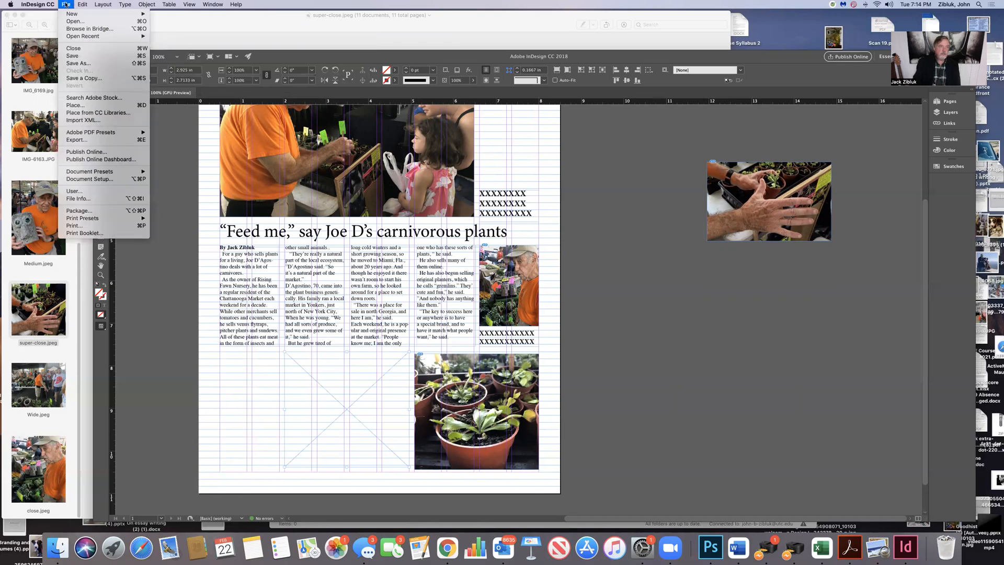
{"action": "left_click", "coordinate": [89, 107]}
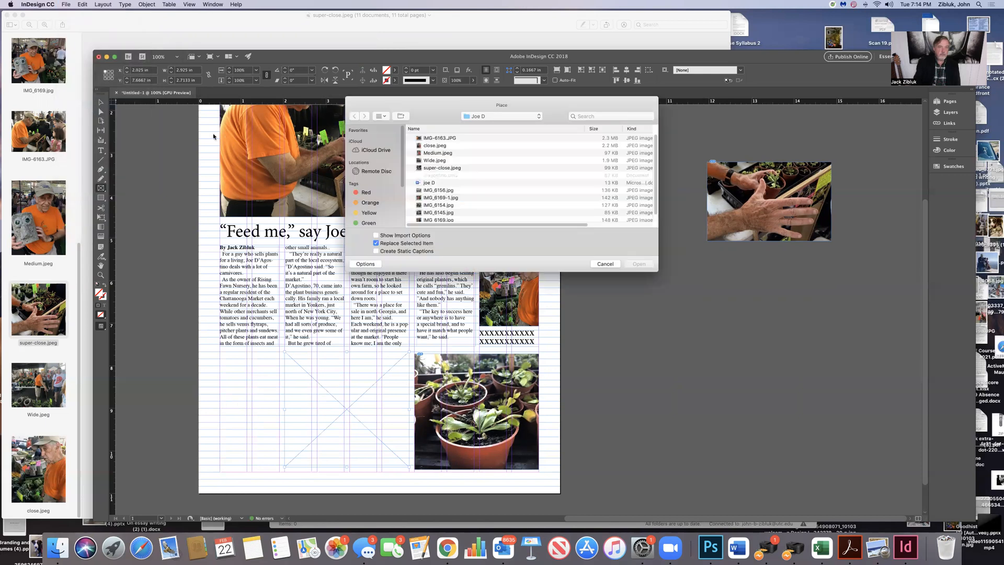
{"action": "left_click", "coordinate": [458, 168]}
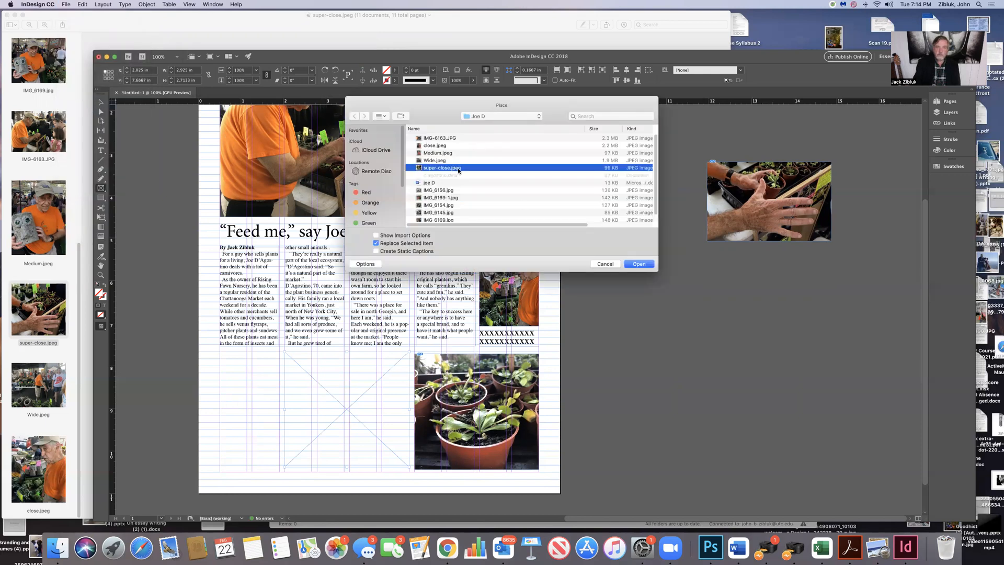
{"action": "left_click", "coordinate": [639, 264]}
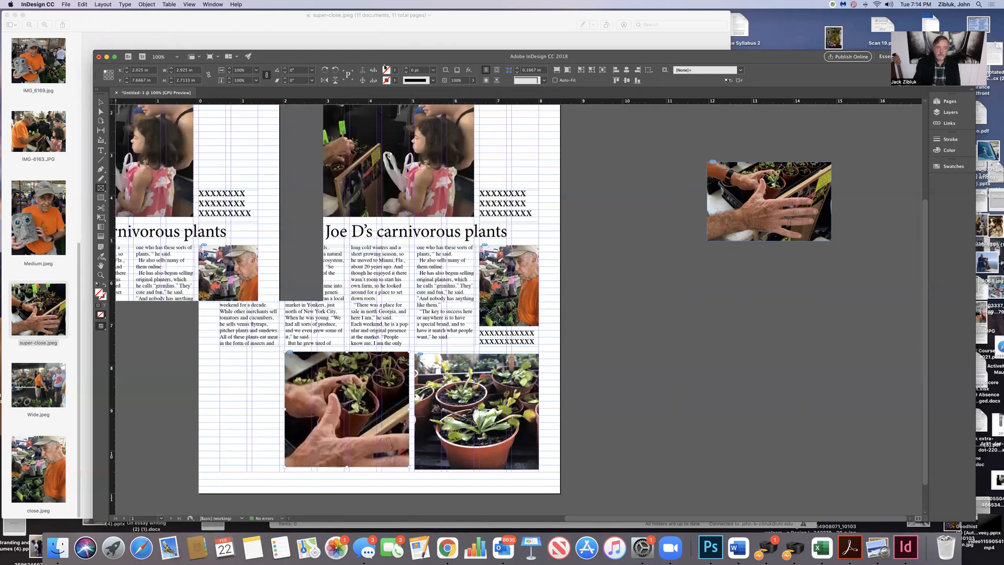
- Fit the newly placed hands image to its frame with Fit Content to Frame
{"action": "left_click", "coordinate": [141, 6]}
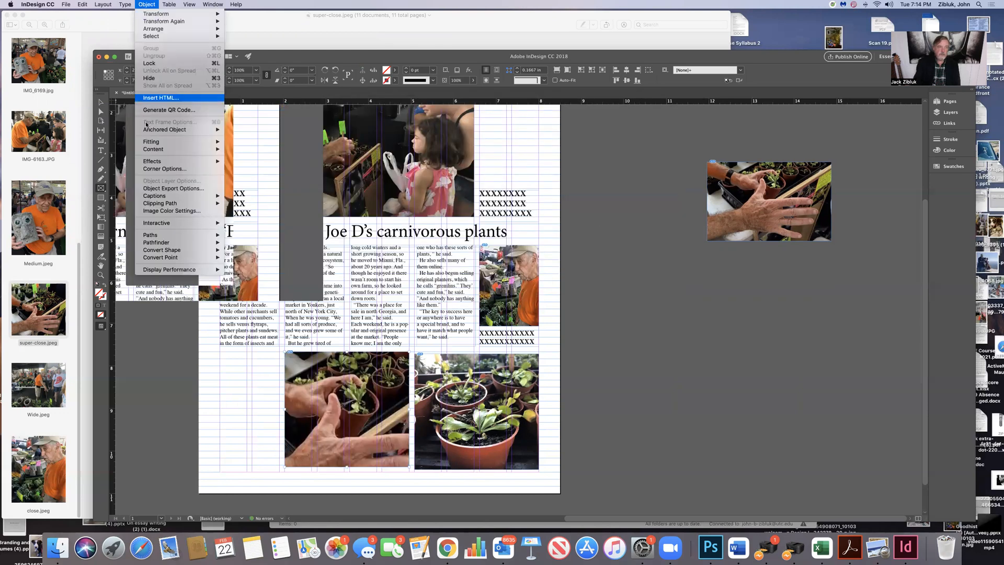
{"action": "mouse_move", "coordinate": [158, 142]}
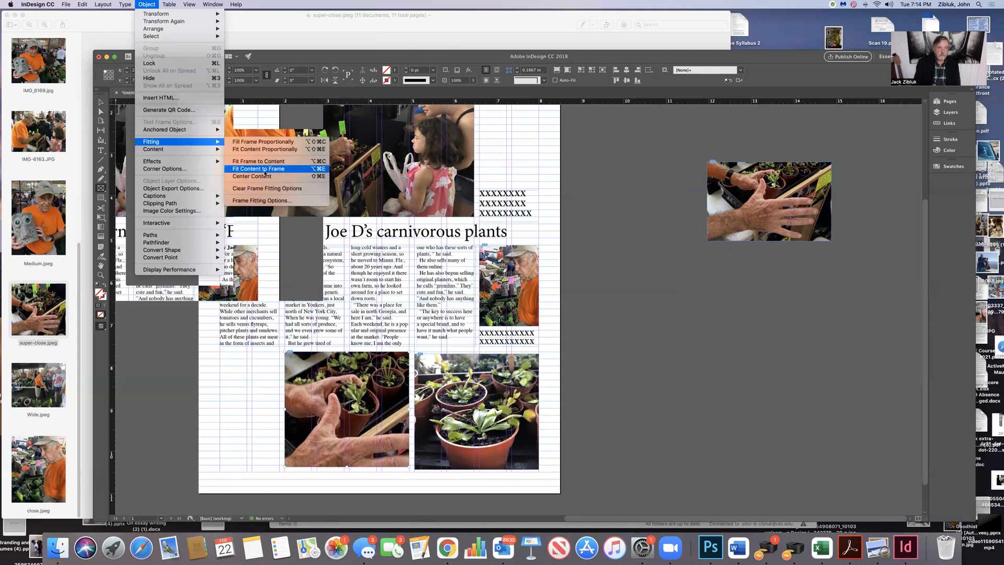
{"action": "left_click", "coordinate": [265, 169]}
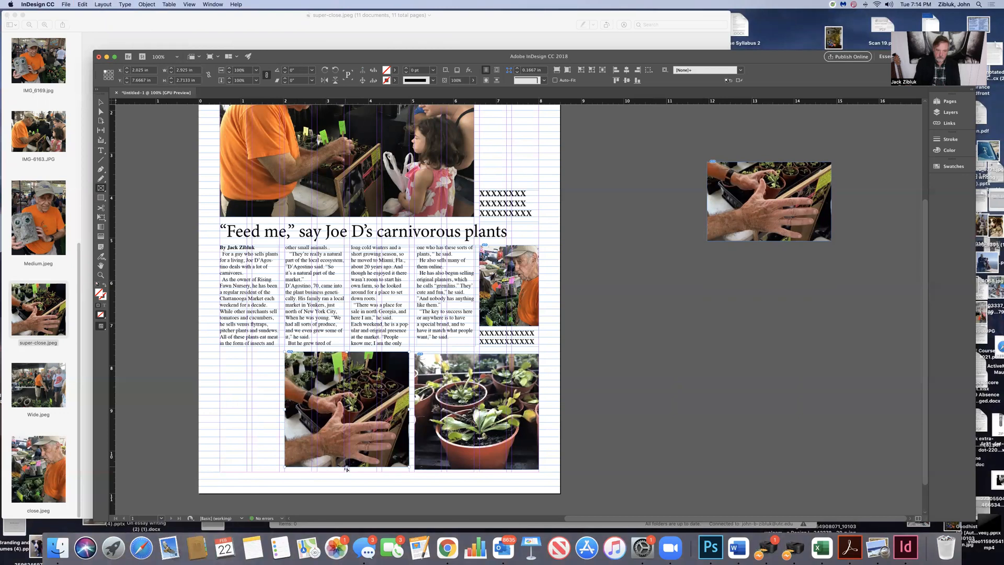
- Adjust the hands photo's frame to about 2.77 in high, refitting the image with Fit Content to Frame
{"action": "left_click", "coordinate": [103, 103]}
{"action": "left_click_drag", "start_coordinate": [346, 467], "coordinate": [348, 476]}
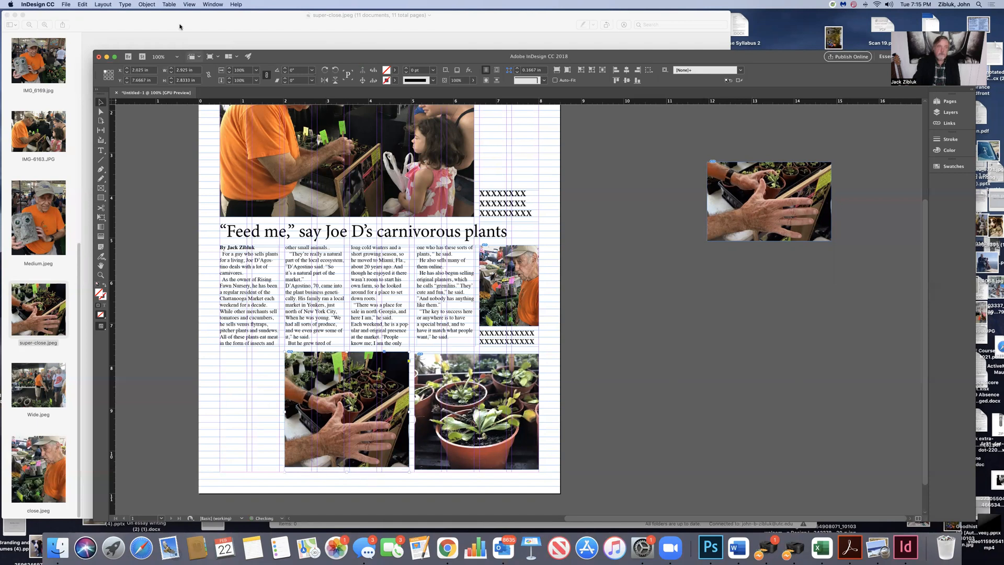
{"action": "left_click", "coordinate": [140, 4]}
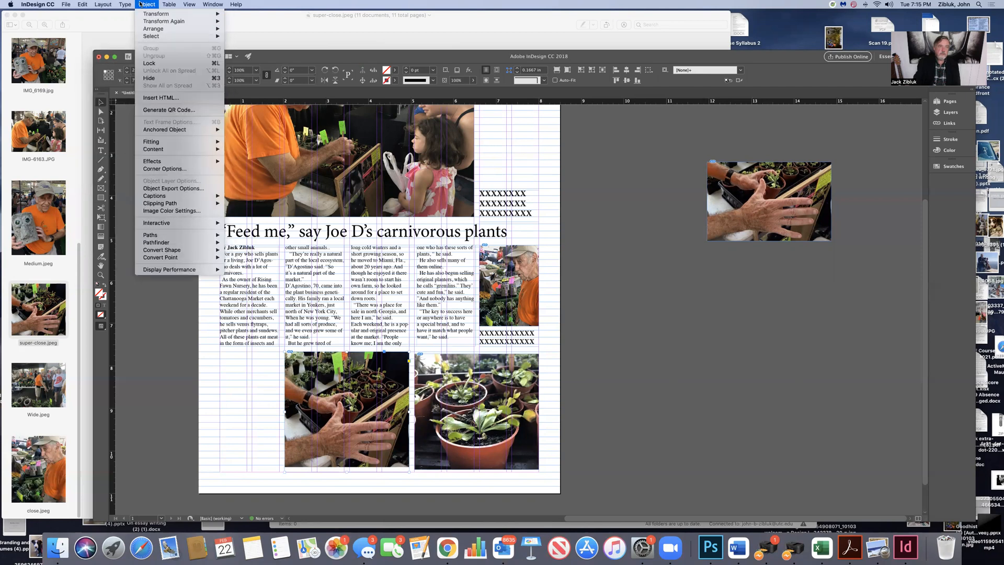
{"action": "mouse_move", "coordinate": [179, 154]}
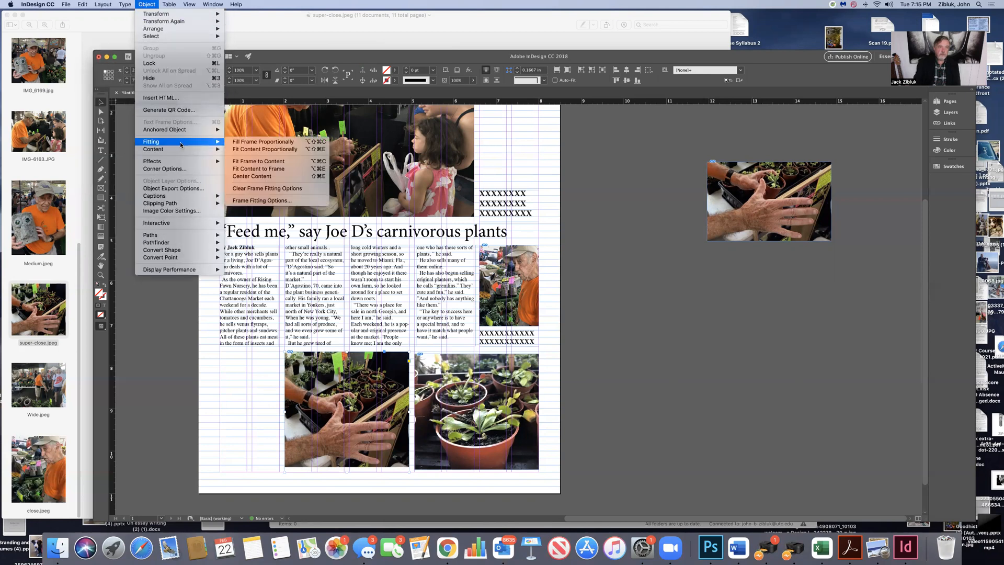
{"action": "left_click", "coordinate": [272, 173]}
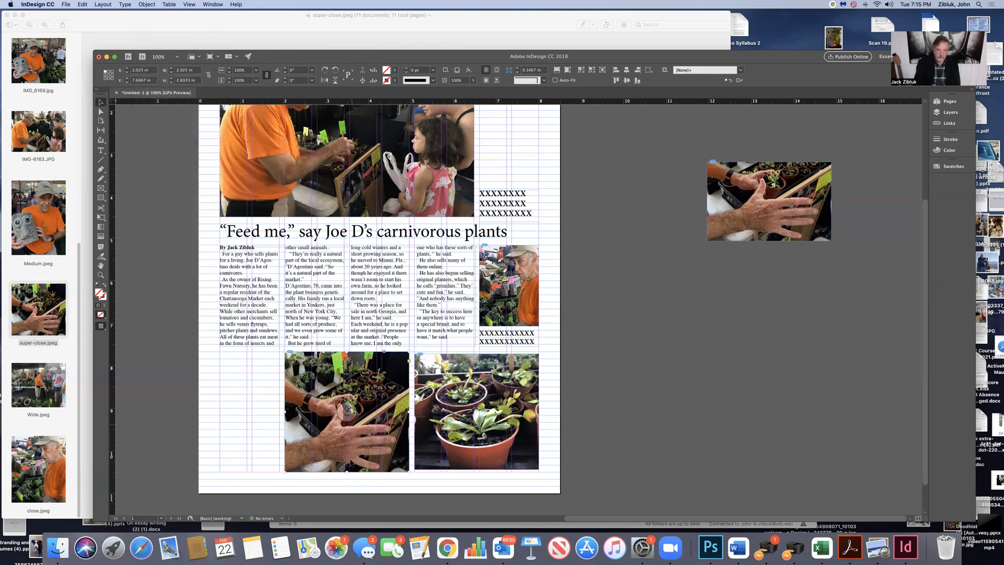
{"action": "left_click_drag", "start_coordinate": [347, 472], "coordinate": [348, 467]}
{"action": "left_click_drag", "start_coordinate": [346, 472], "coordinate": [343, 471]}
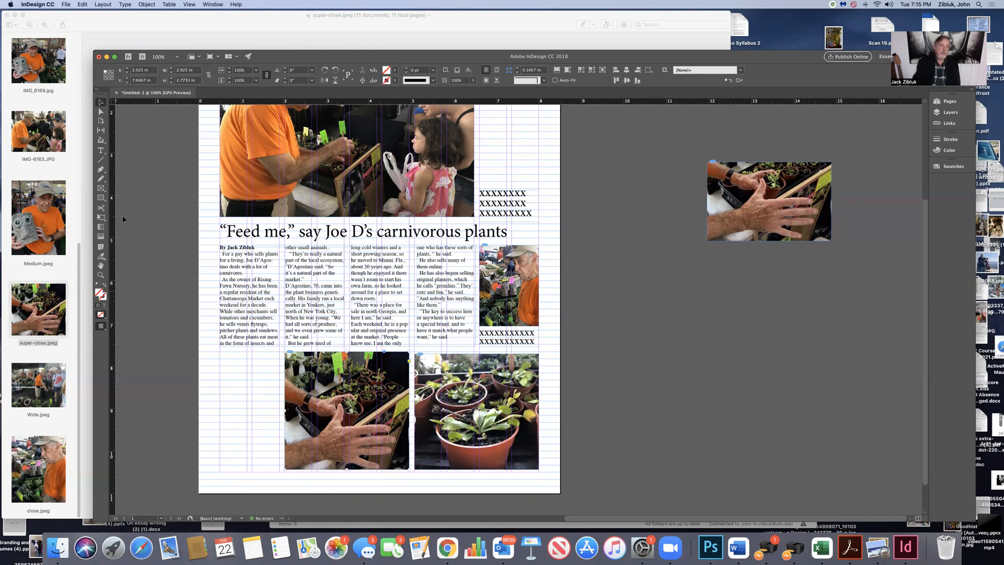
- Draw a text frame about 1.4 by 1.33 in beneath the first story column, with its edge on the margin at X 0.5 in
{"action": "left_click", "coordinate": [101, 150]}
{"action": "left_click_drag", "start_coordinate": [220, 354], "coordinate": [274, 403]}
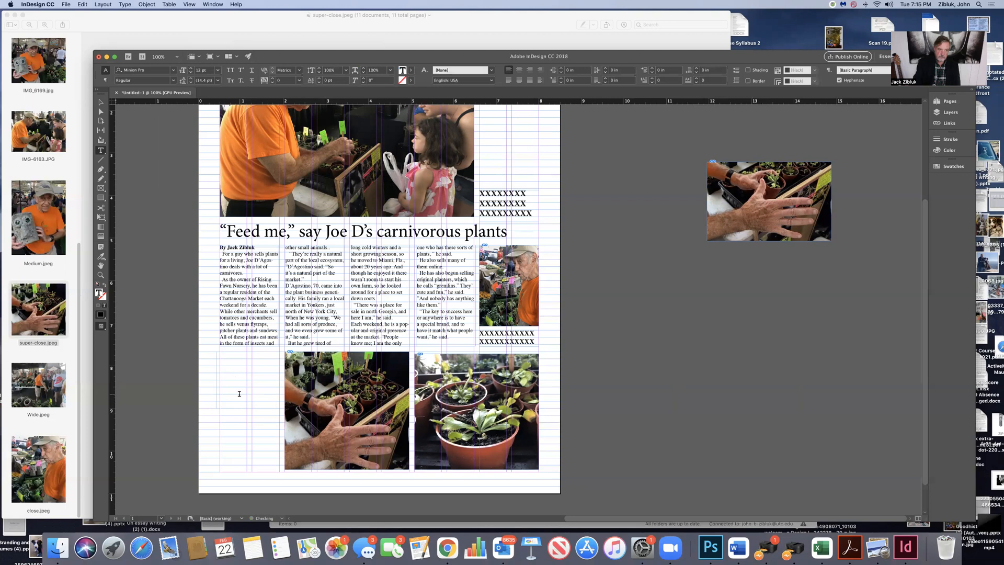
{"action": "left_click", "coordinate": [101, 102]}
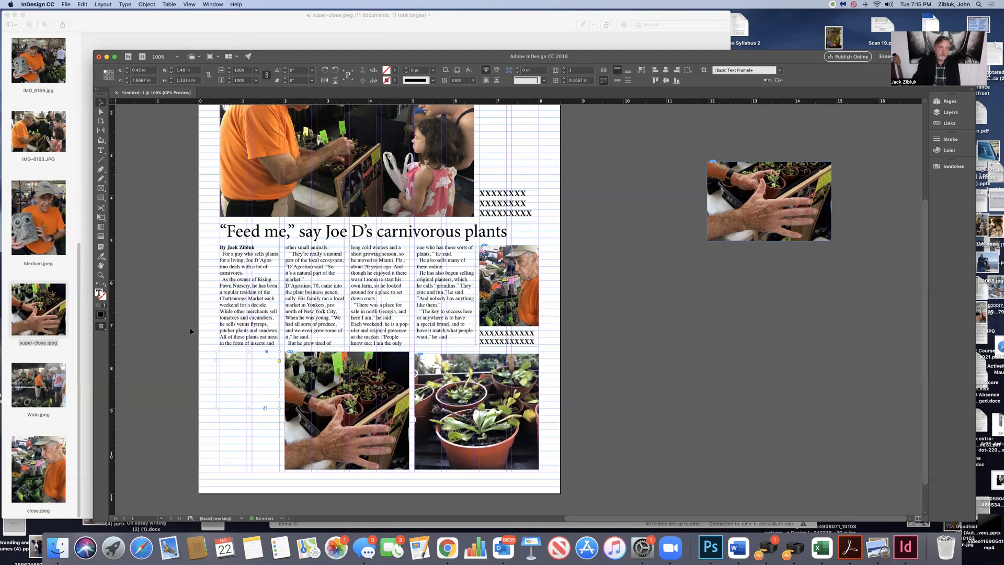
{"action": "left_click_drag", "start_coordinate": [217, 379], "coordinate": [221, 382]}
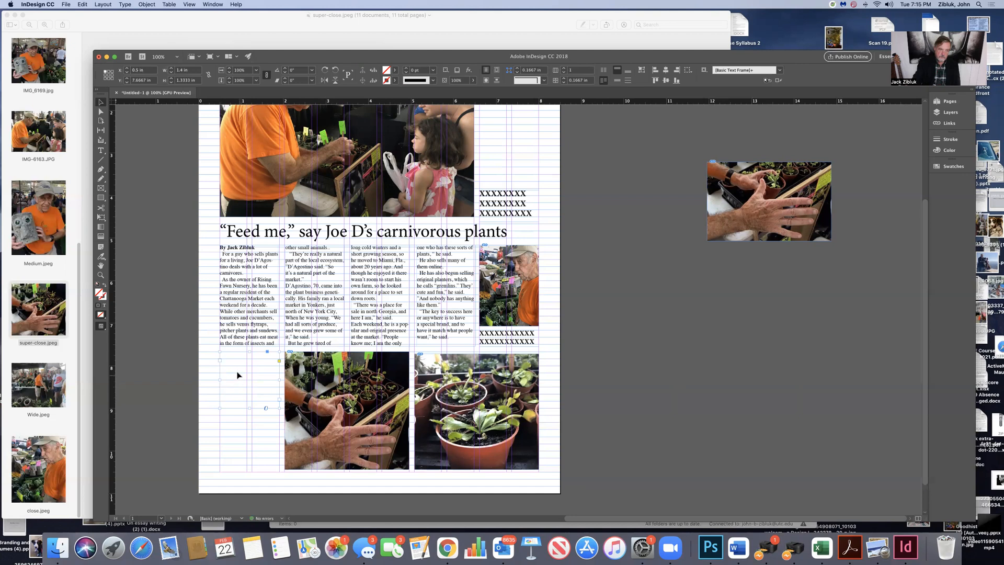
- Fill the new text frame with four lines of X placeholder text in Bold 14 pt and right-align them
{"action": "left_click", "coordinate": [101, 150]}
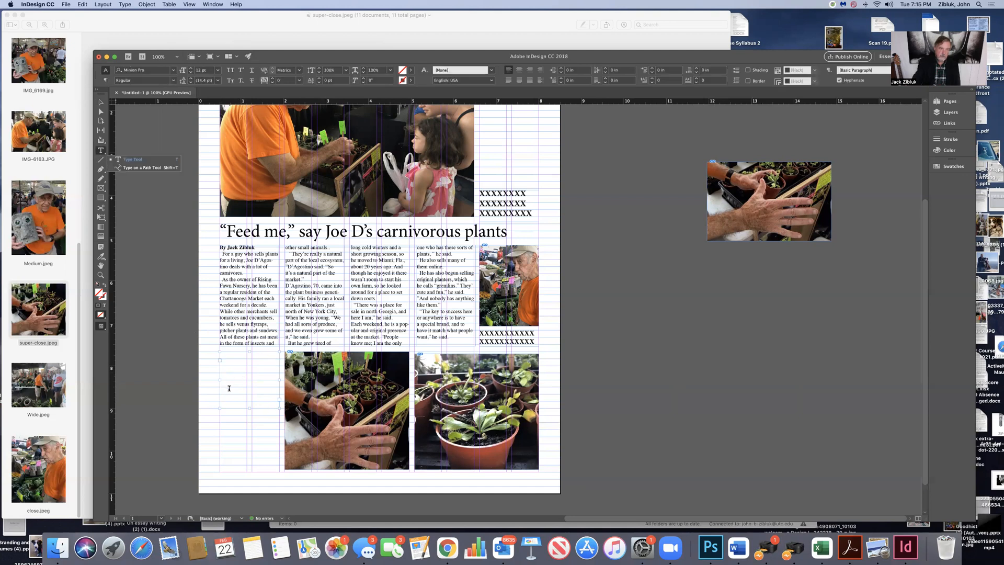
{"action": "left_click", "coordinate": [226, 358]}
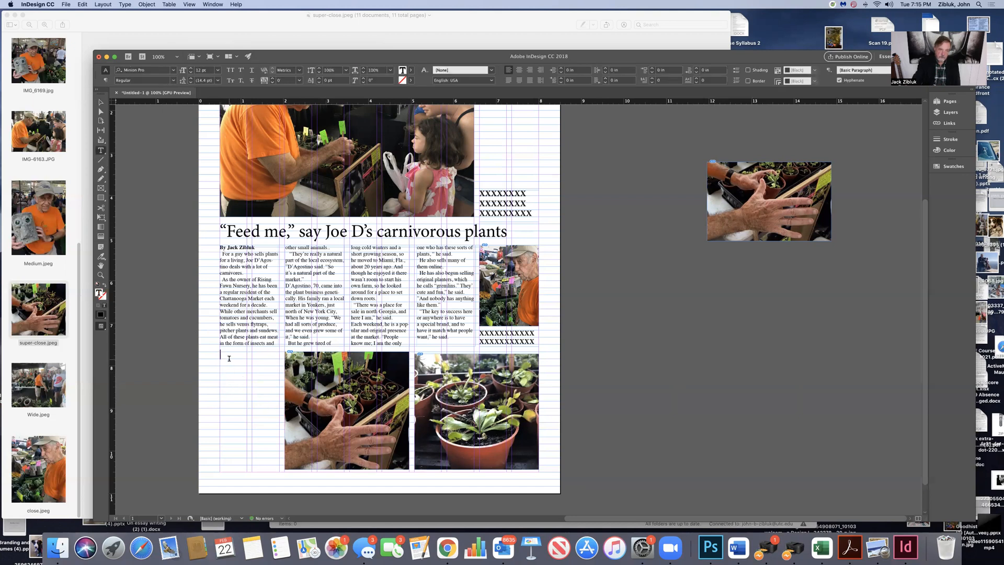
{"action": "left_click", "coordinate": [172, 84]}
{"action": "left_click", "coordinate": [157, 153]}
{"action": "left_click", "coordinate": [217, 71]}
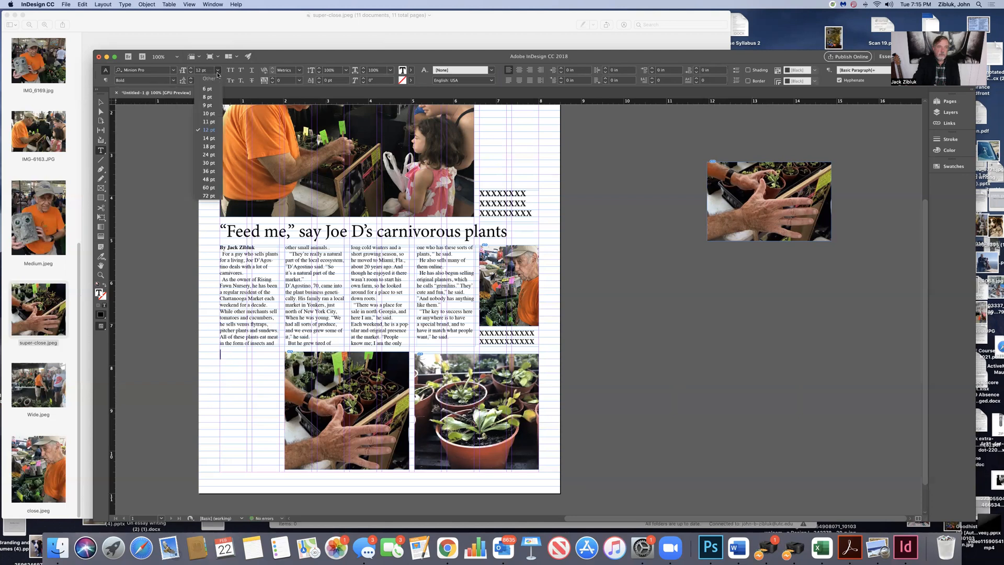
{"action": "left_click", "coordinate": [211, 138]}
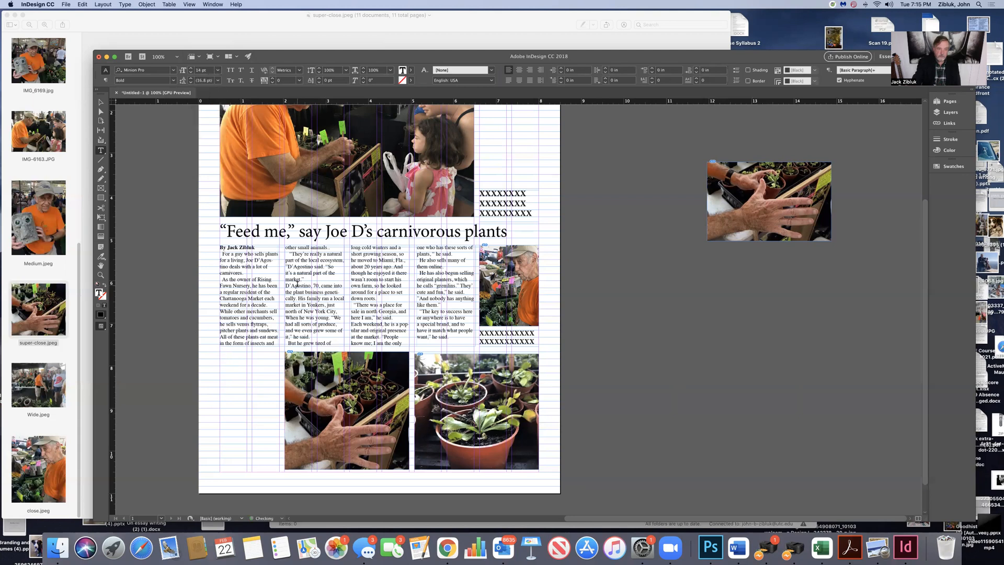
{"action": "type", "text": "XXXXX"}
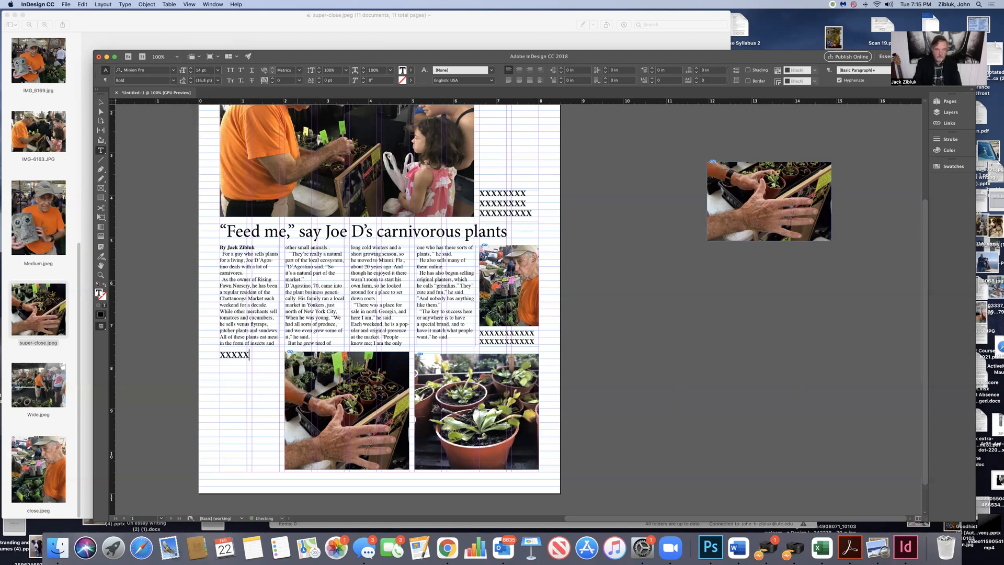
{"action": "type", "text": "XXXXXXXXX"}
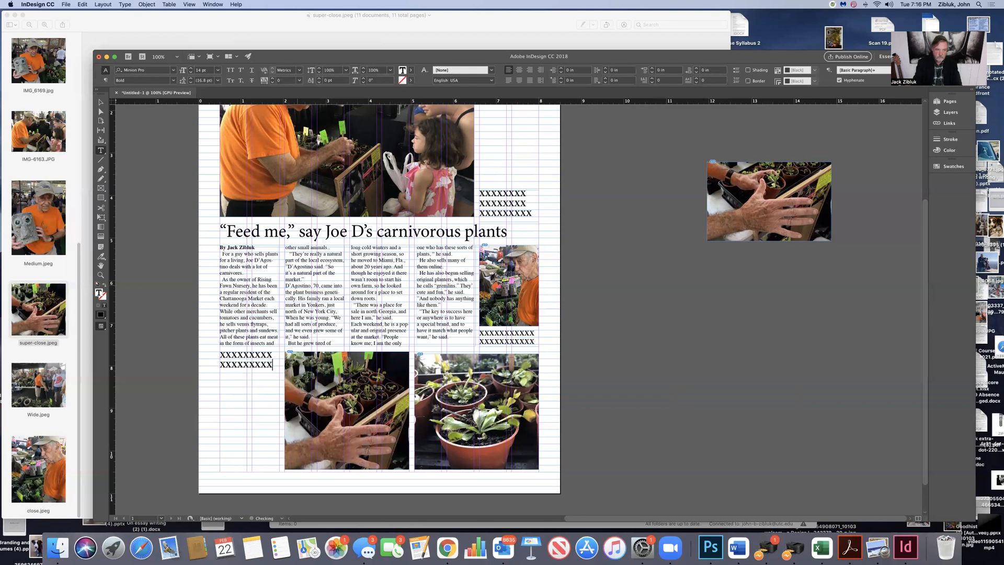
{"action": "type", "text": "XXXXXXXXXXXXXXXXXXXXXX"}
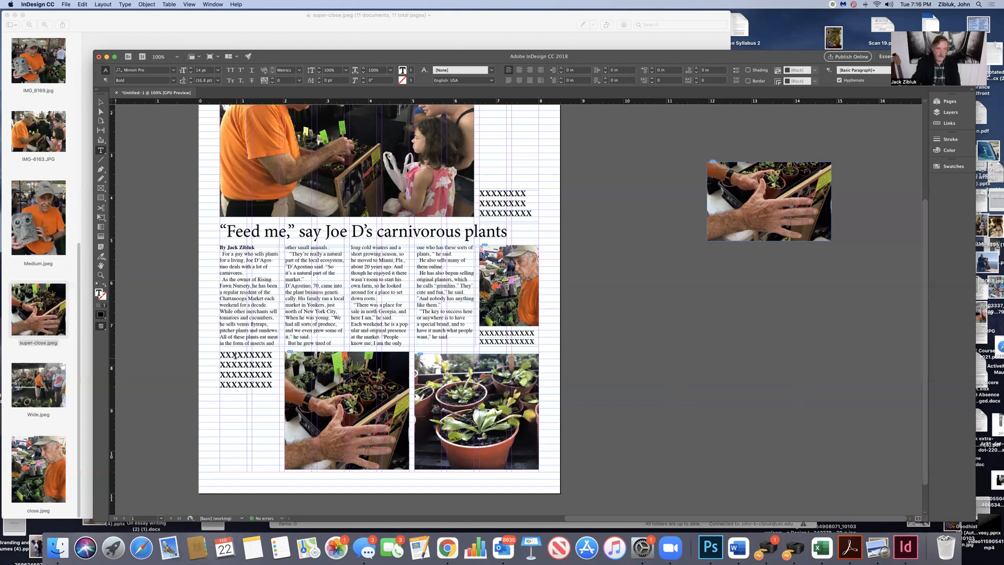
{"action": "left_click_drag", "start_coordinate": [220, 354], "coordinate": [274, 383]}
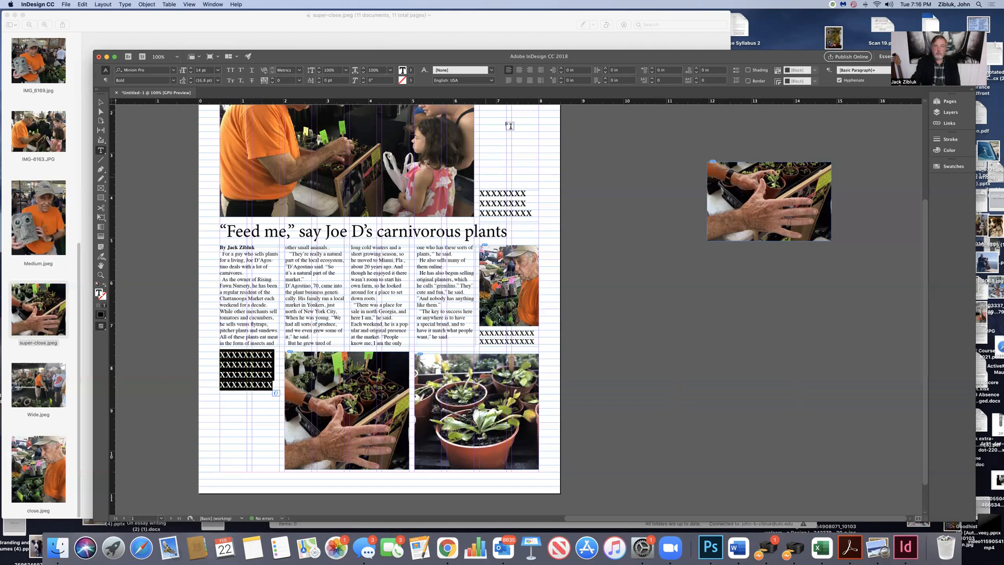
{"action": "left_click", "coordinate": [530, 71]}
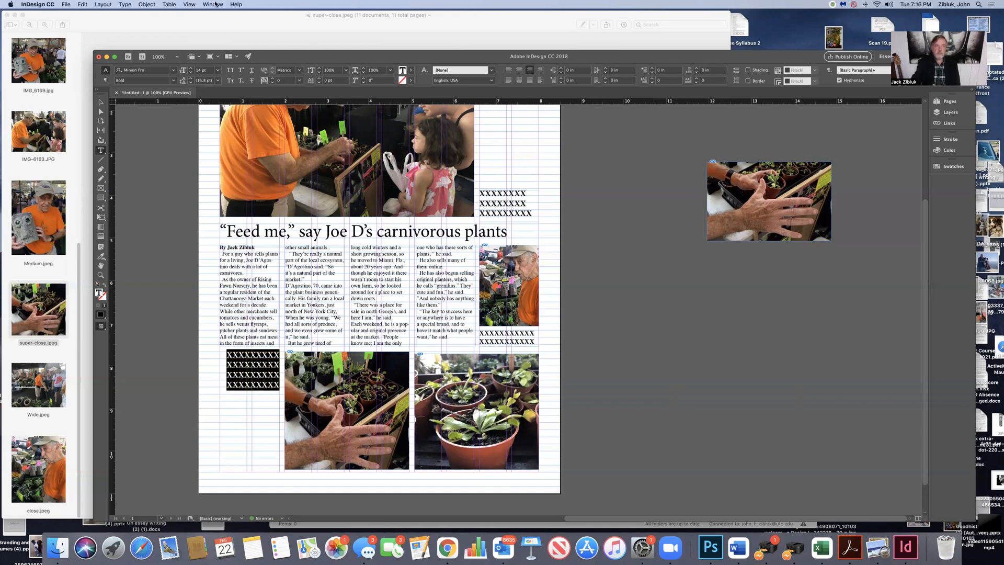
- Move the right-aligned placeholder caption off the page onto the pasteboard
{"action": "left_click", "coordinate": [188, 5]}
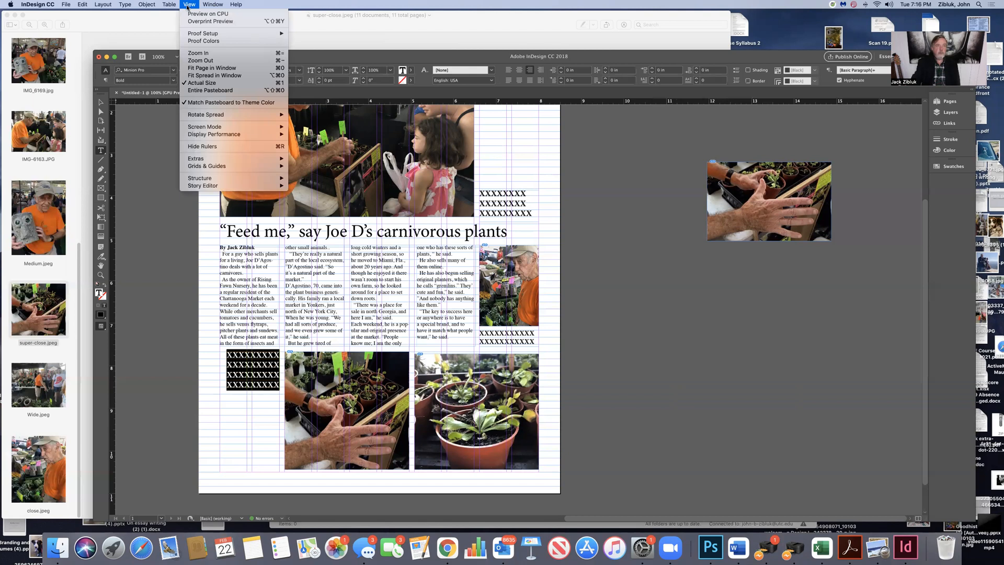
{"action": "left_click", "coordinate": [201, 61]}
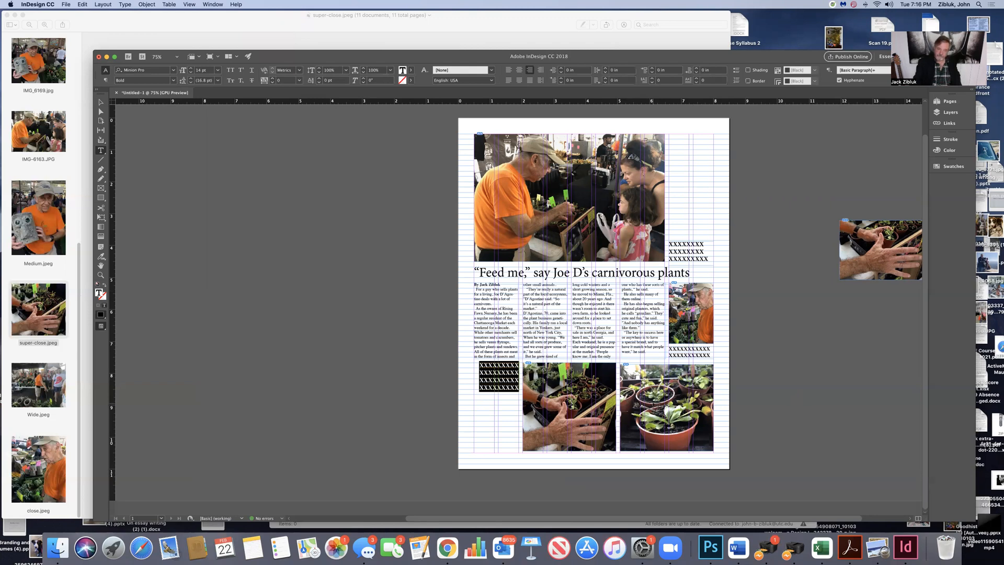
{"action": "left_click", "coordinate": [506, 378]}
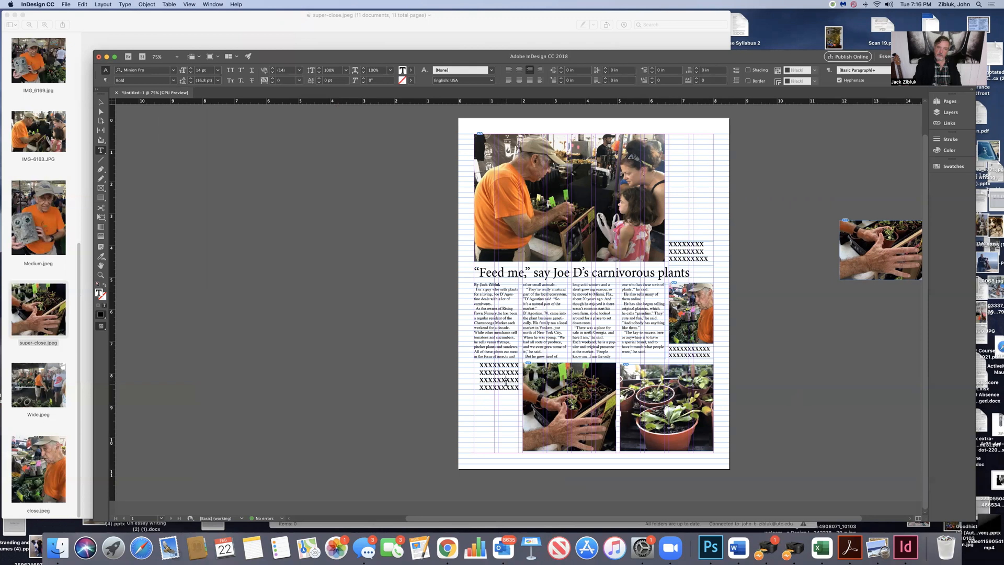
{"action": "left_click", "coordinate": [101, 102]}
{"action": "left_click_drag", "start_coordinate": [501, 379], "coordinate": [345, 362]}
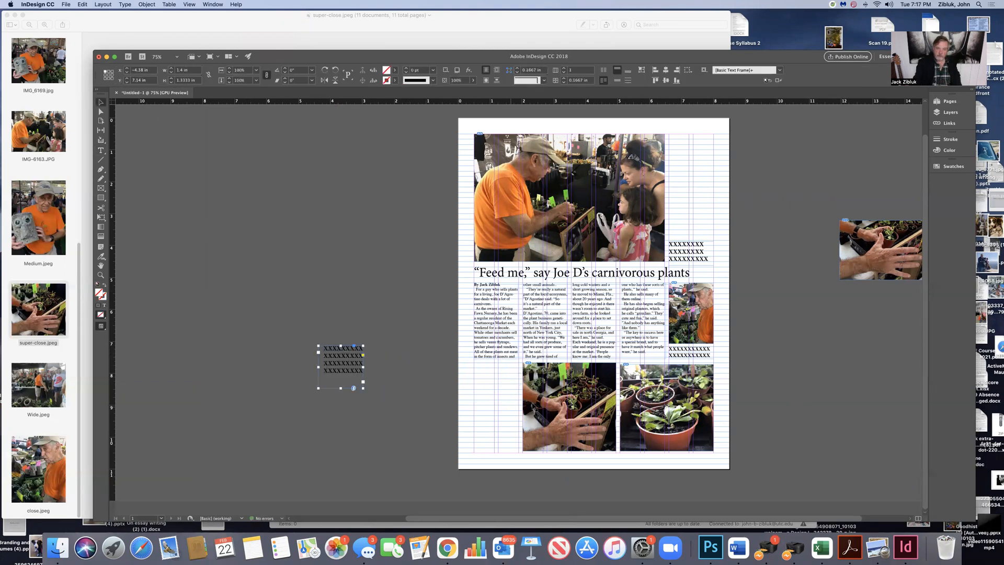
- Widen the hands photo's frame to about 3.69 in toward the outer margin and apply Fit Content to Frame
{"action": "left_click", "coordinate": [522, 406]}
{"action": "left_click_drag", "start_coordinate": [522, 406], "coordinate": [500, 406]}
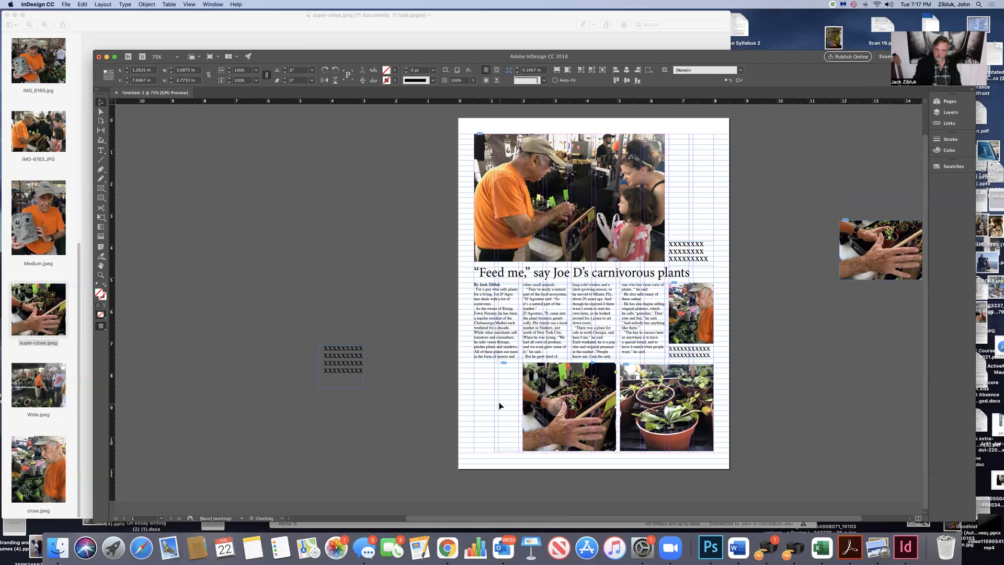
{"action": "left_click", "coordinate": [147, 5]}
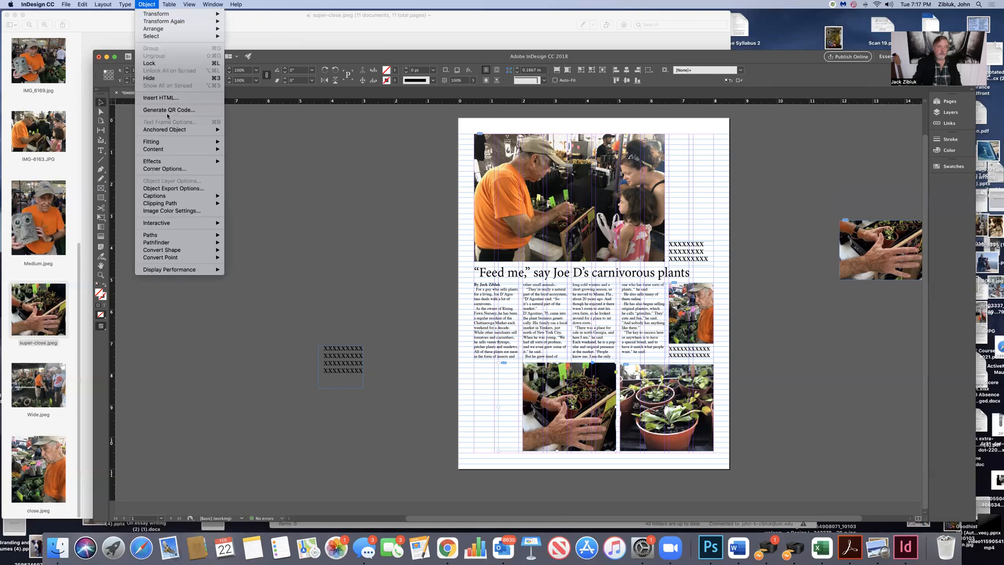
{"action": "mouse_move", "coordinate": [199, 142]}
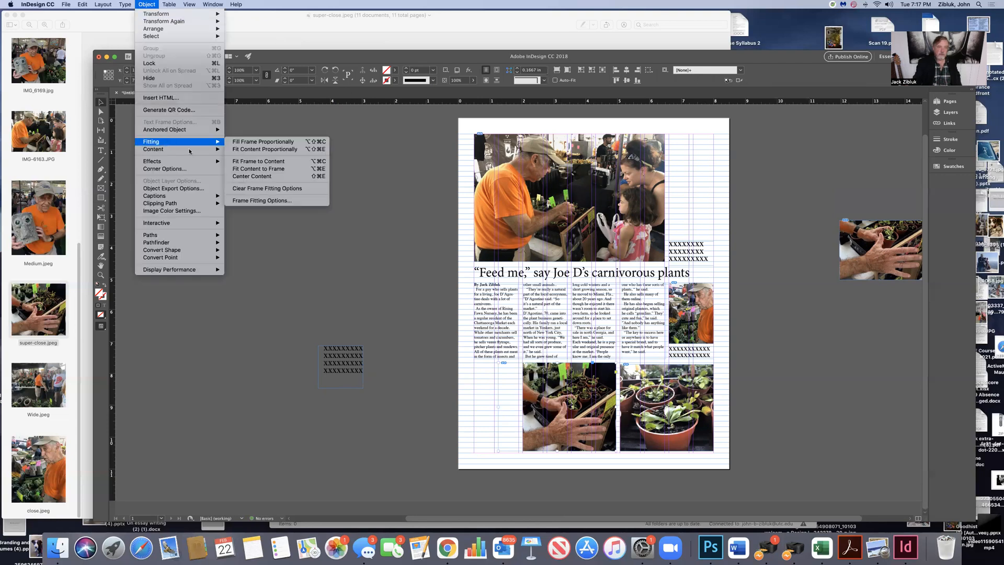
{"action": "left_click", "coordinate": [270, 169]}
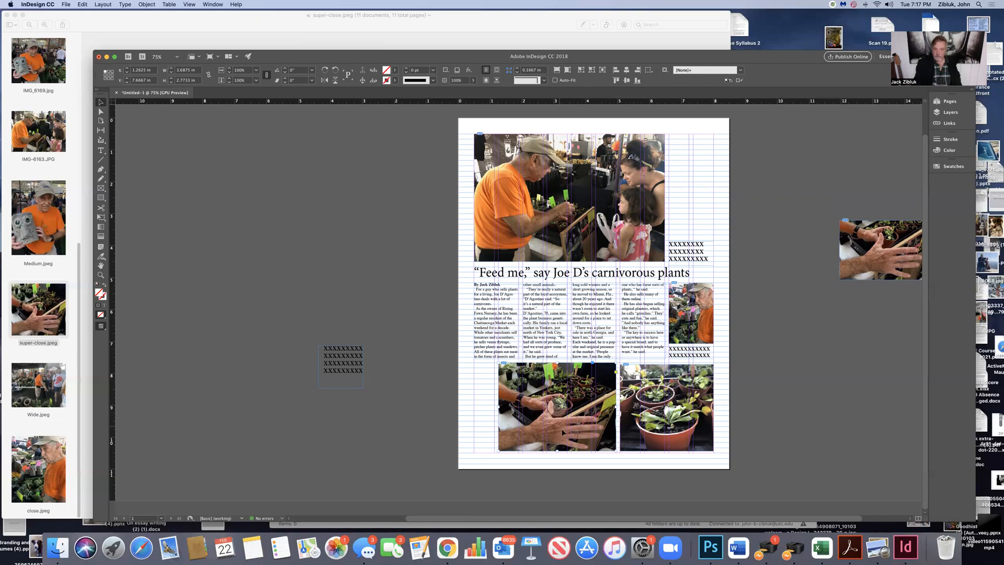
- Extend the hands photo's frame downward to about 2.83 in high and refit the image with Fit Content to Frame
{"action": "left_click_drag", "start_coordinate": [556, 452], "coordinate": [557, 453]}
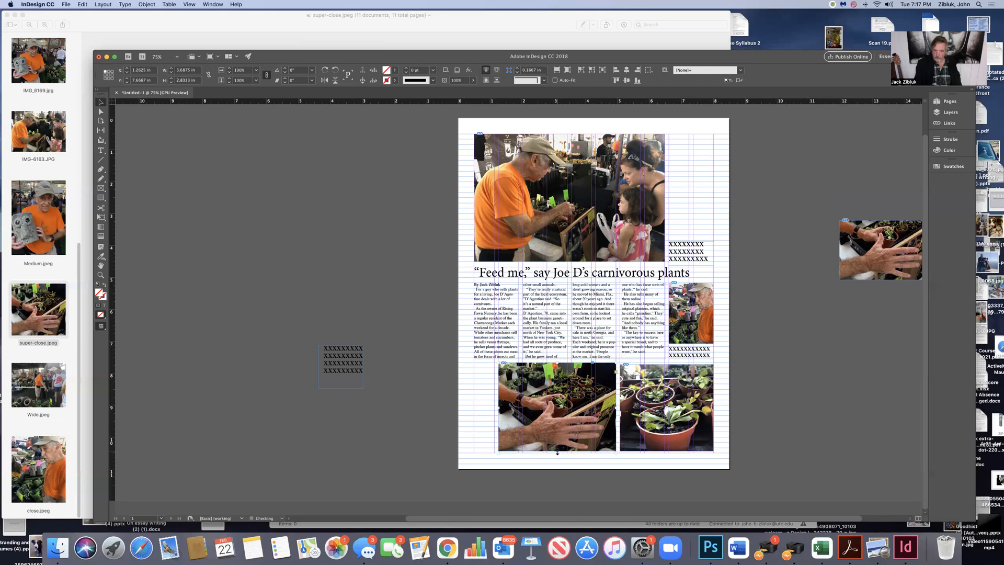
{"action": "left_click", "coordinate": [148, 5]}
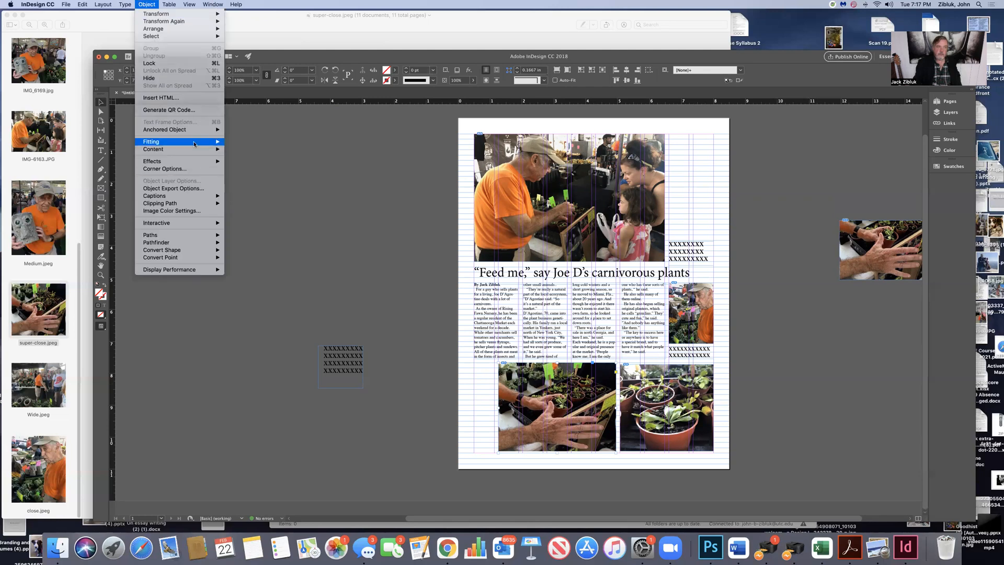
{"action": "mouse_move", "coordinate": [194, 144]}
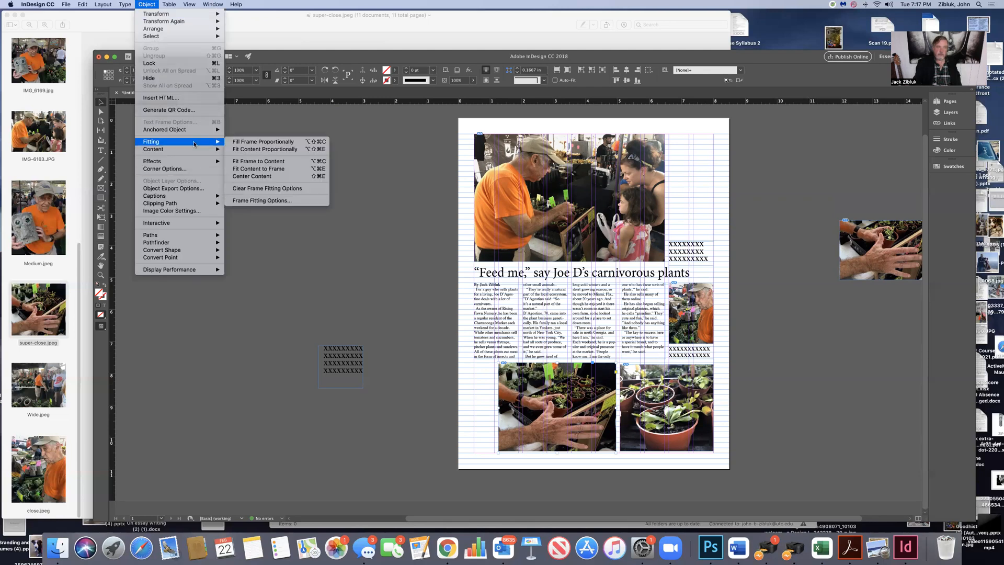
{"action": "left_click", "coordinate": [282, 169]}
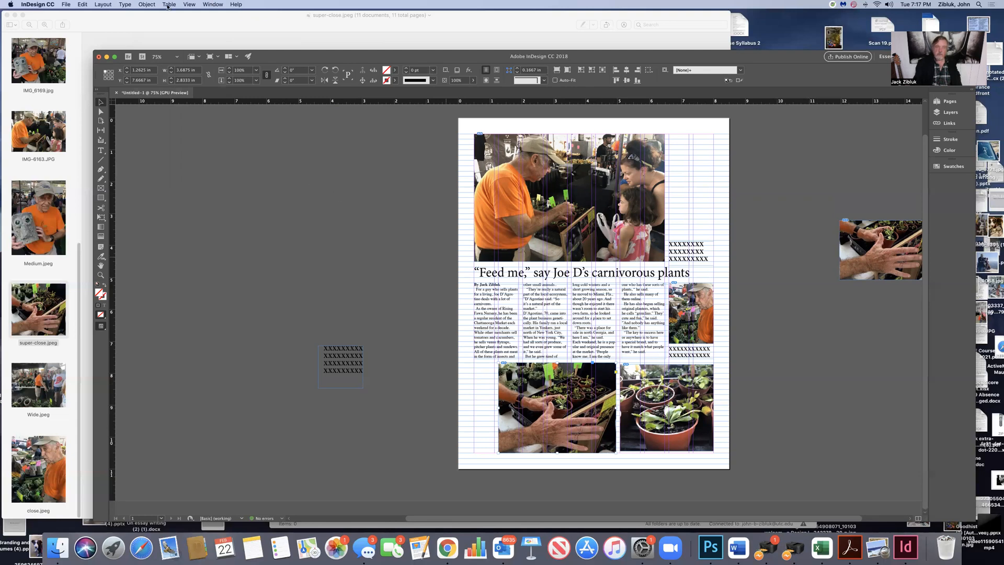
- Try Fit Content Proportionally on the hands photo and shift its frame toward the potted plant photo
{"action": "left_click", "coordinate": [147, 5]}
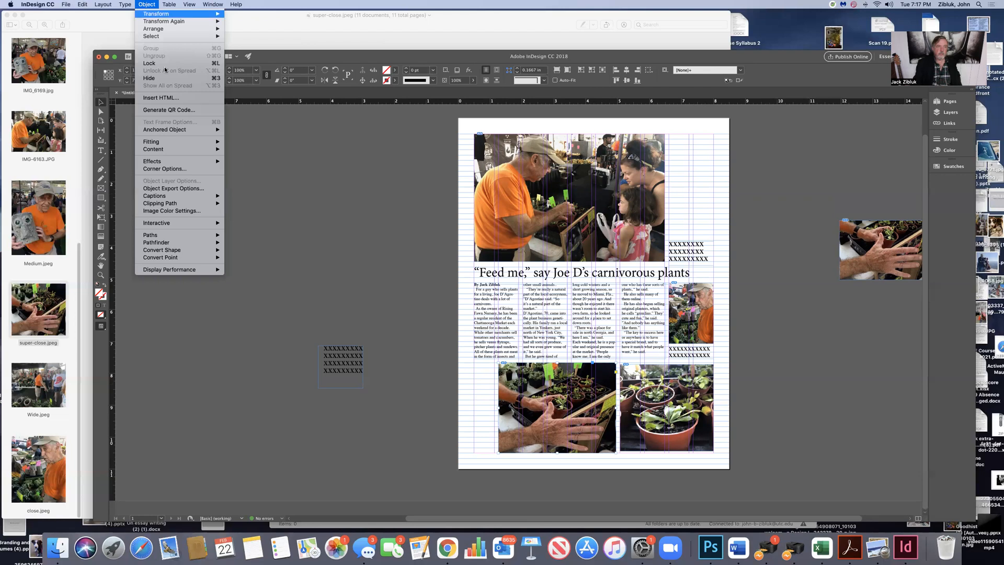
{"action": "mouse_move", "coordinate": [198, 141]}
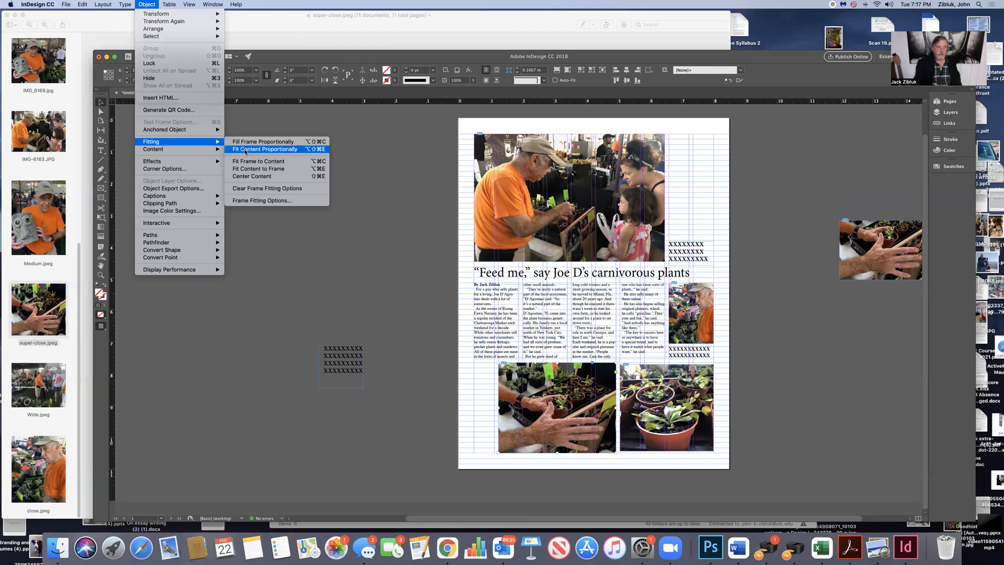
{"action": "left_click", "coordinate": [245, 150]}
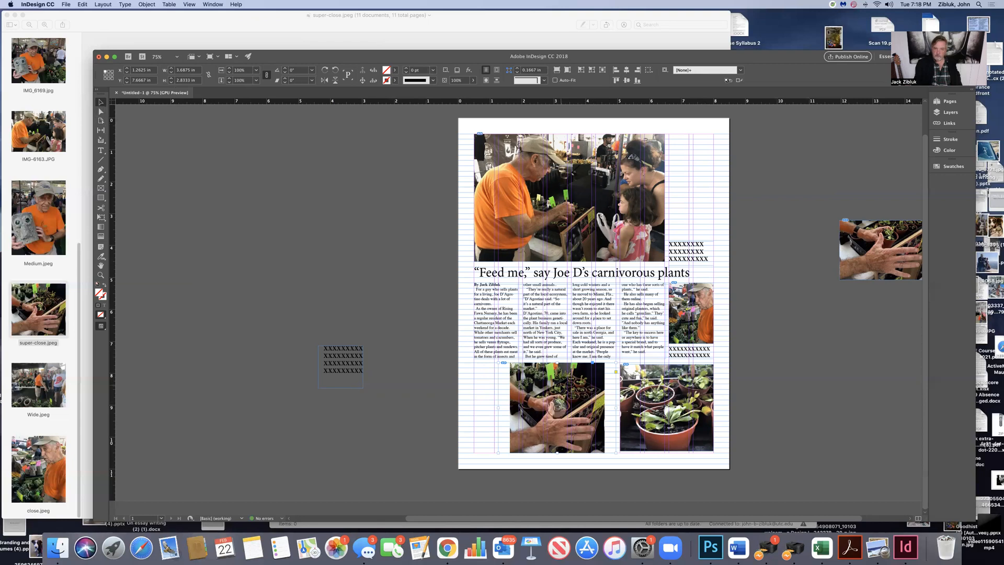
{"action": "left_click_drag", "start_coordinate": [563, 388], "coordinate": [573, 391]}
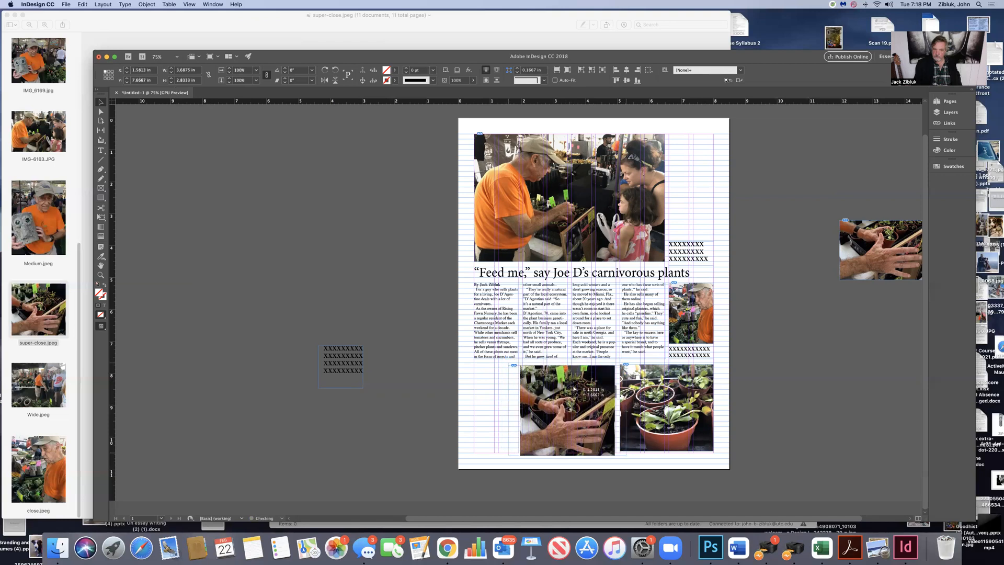
{"action": "left_click_drag", "start_coordinate": [573, 391], "coordinate": [577, 385]}
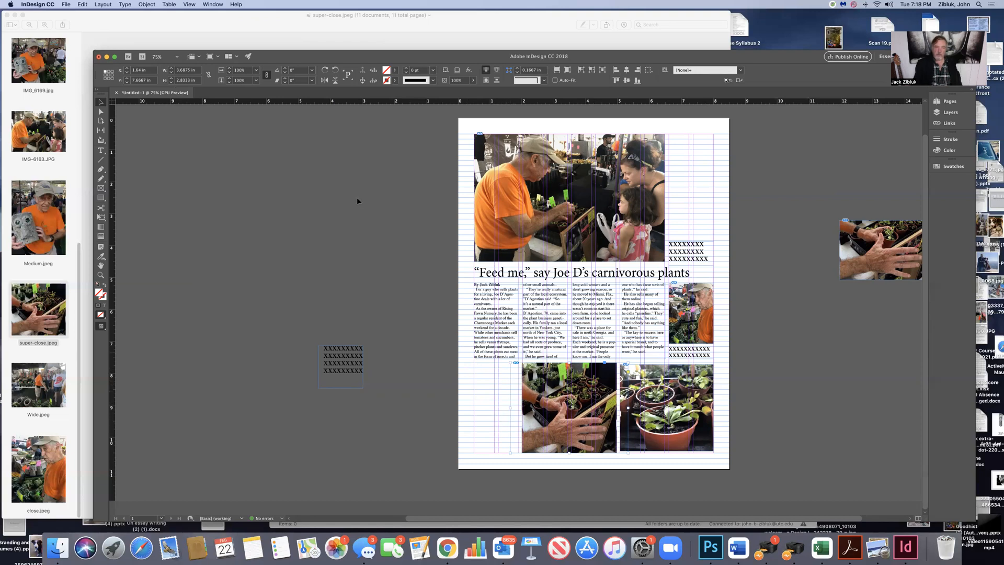
- Refit the hands photo with Fit Content to Frame, trim its frame to about 3.44 in wide, and move it to X 1.25 in
{"action": "left_click", "coordinate": [147, 4]}
{"action": "mouse_move", "coordinate": [174, 144]}
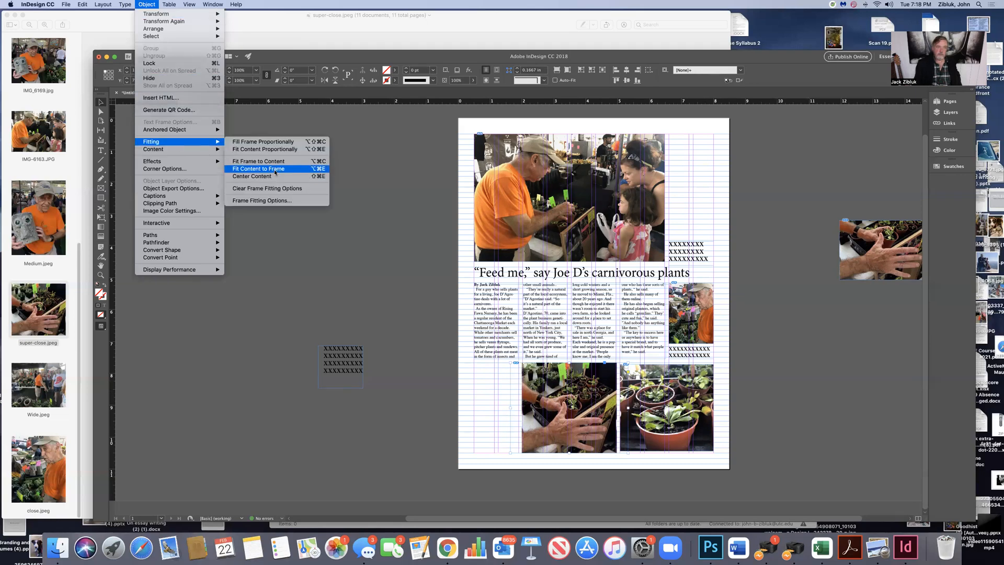
{"action": "left_click", "coordinate": [275, 176]}
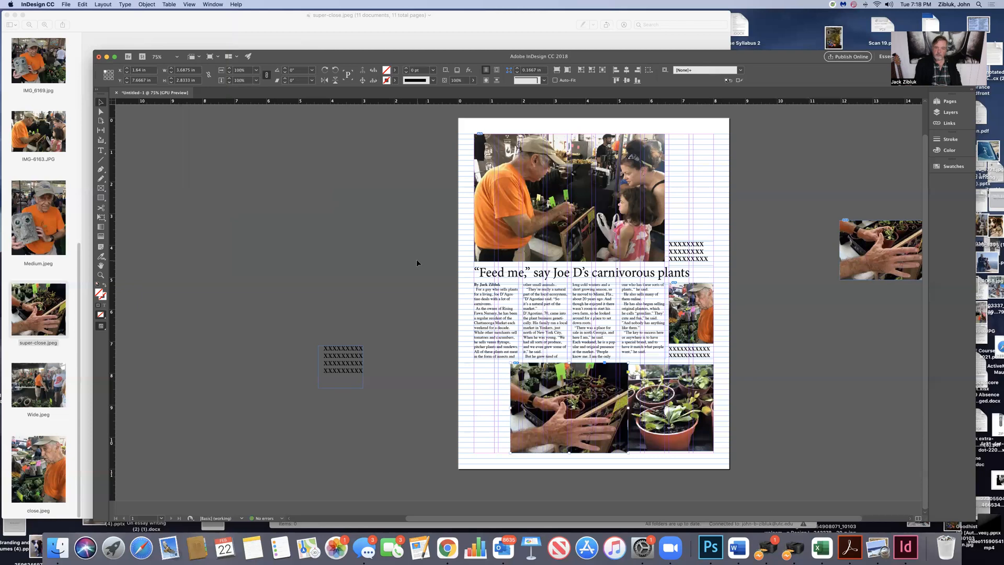
{"action": "left_click_drag", "start_coordinate": [628, 406], "coordinate": [619, 405]}
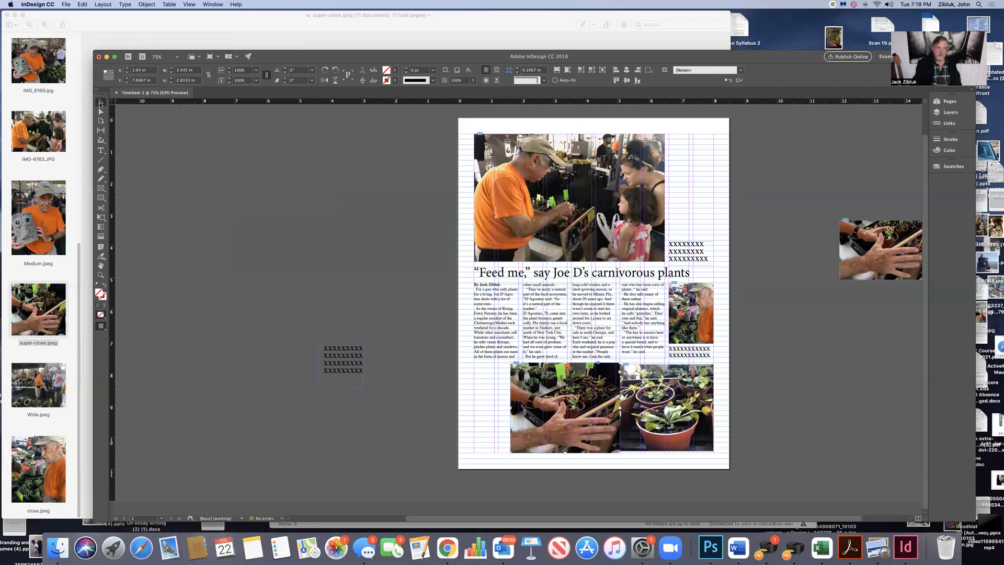
{"action": "left_click_drag", "start_coordinate": [548, 404], "coordinate": [533, 400]}
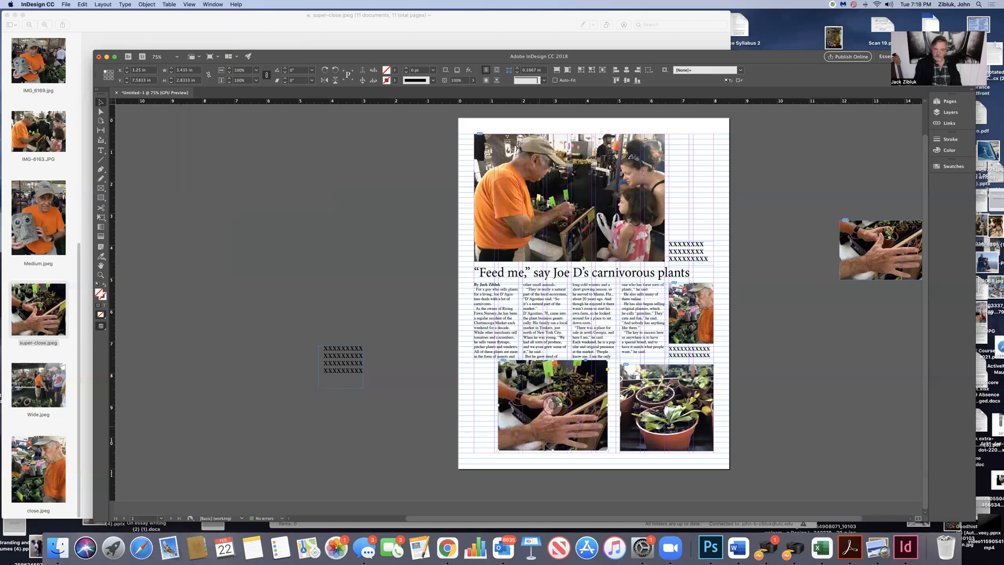
- Adjust the hands photo's frame edges to about 3.69 by 2.83 in and apply Fit Content to Frame
{"action": "left_click_drag", "start_coordinate": [551, 450], "coordinate": [551, 453]}
{"action": "left_click_drag", "start_coordinate": [495, 406], "coordinate": [498, 405]}
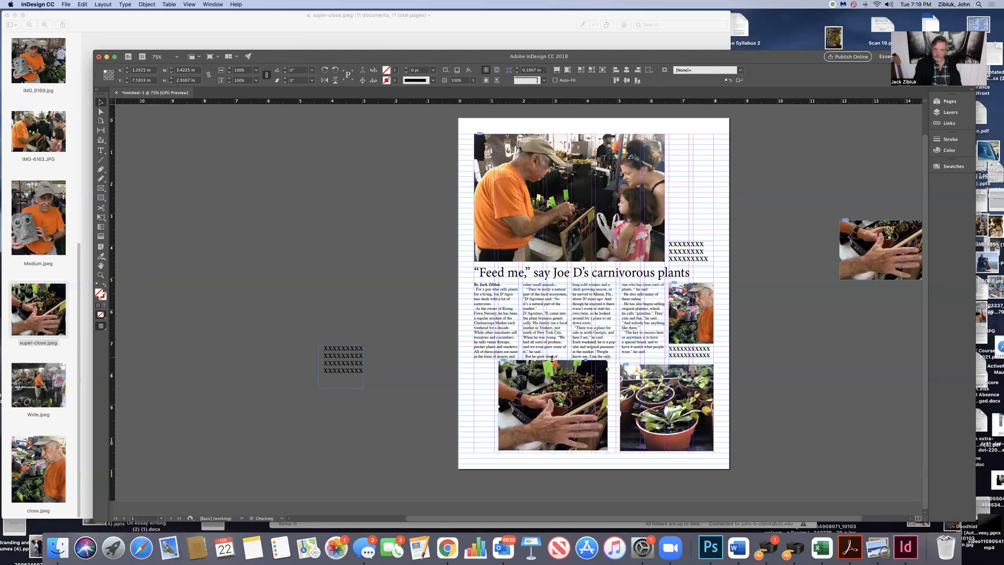
{"action": "left_click_drag", "start_coordinate": [553, 360], "coordinate": [553, 372]}
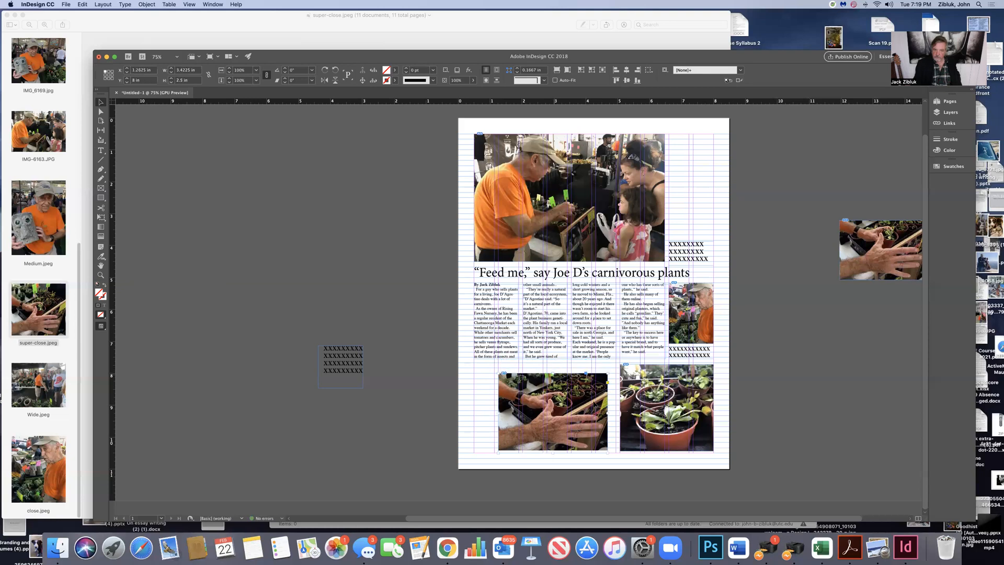
{"action": "left_click_drag", "start_coordinate": [609, 413], "coordinate": [618, 412]}
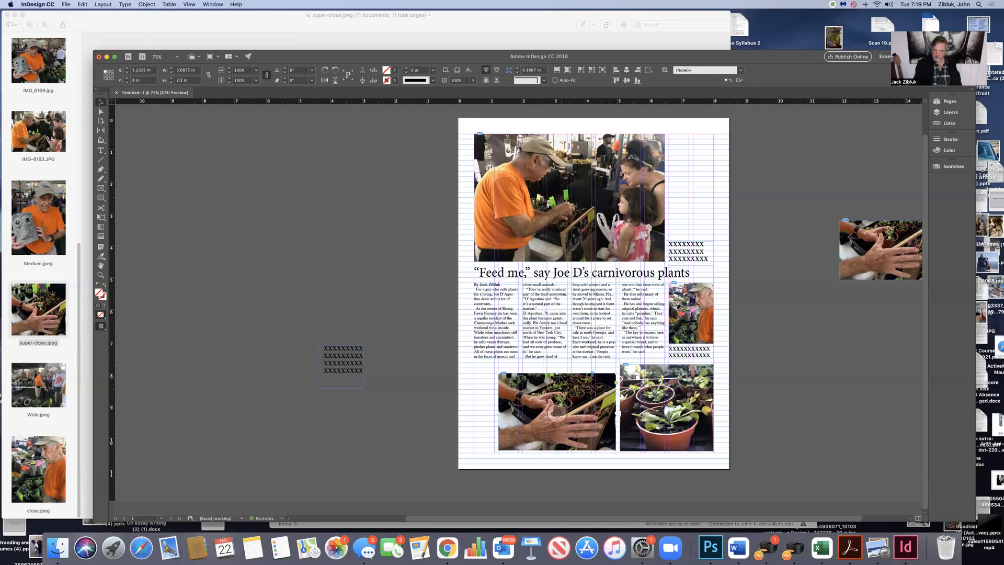
{"action": "left_click_drag", "start_coordinate": [556, 372], "coordinate": [556, 361]}
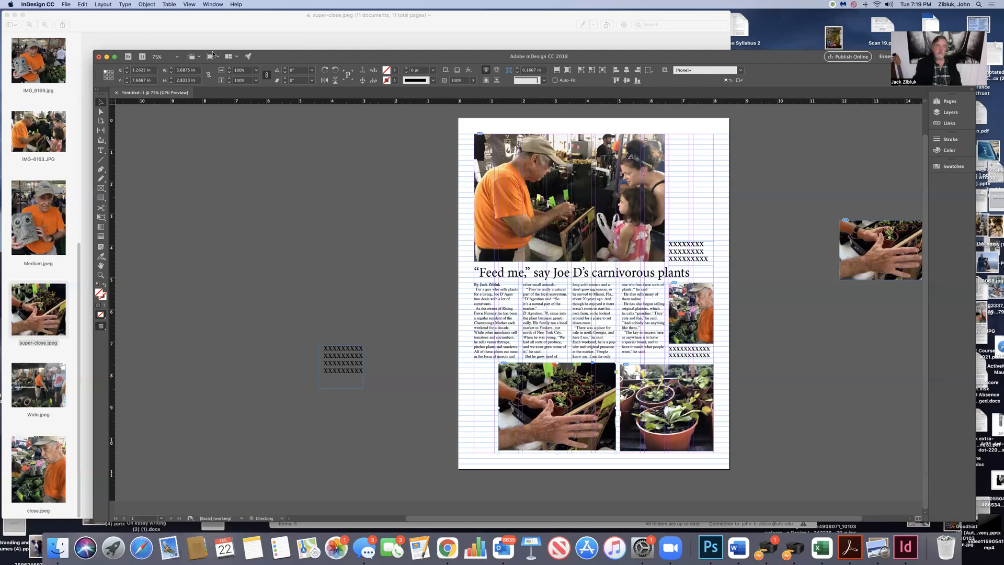
{"action": "left_click", "coordinate": [107, 5]}
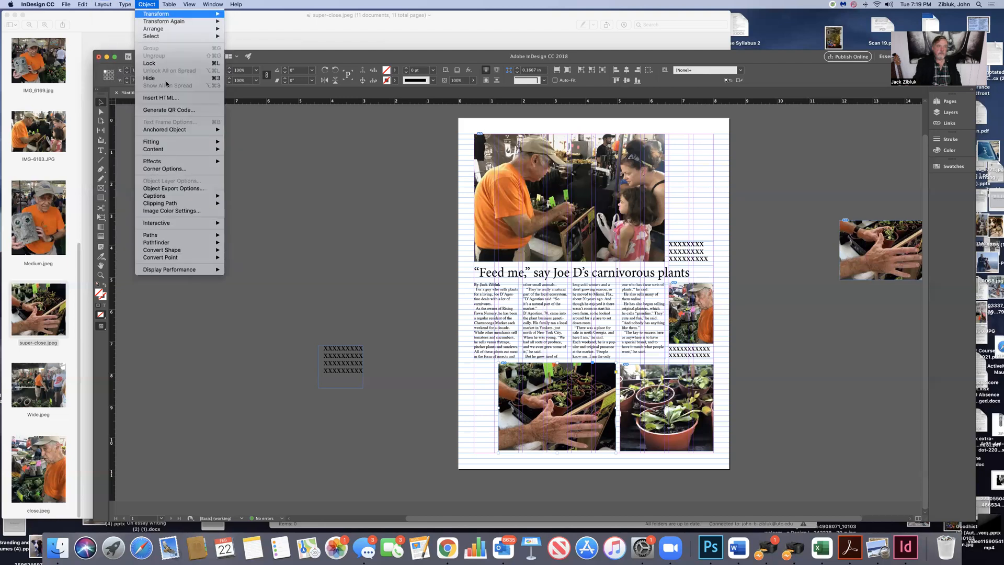
{"action": "mouse_move", "coordinate": [185, 142]}
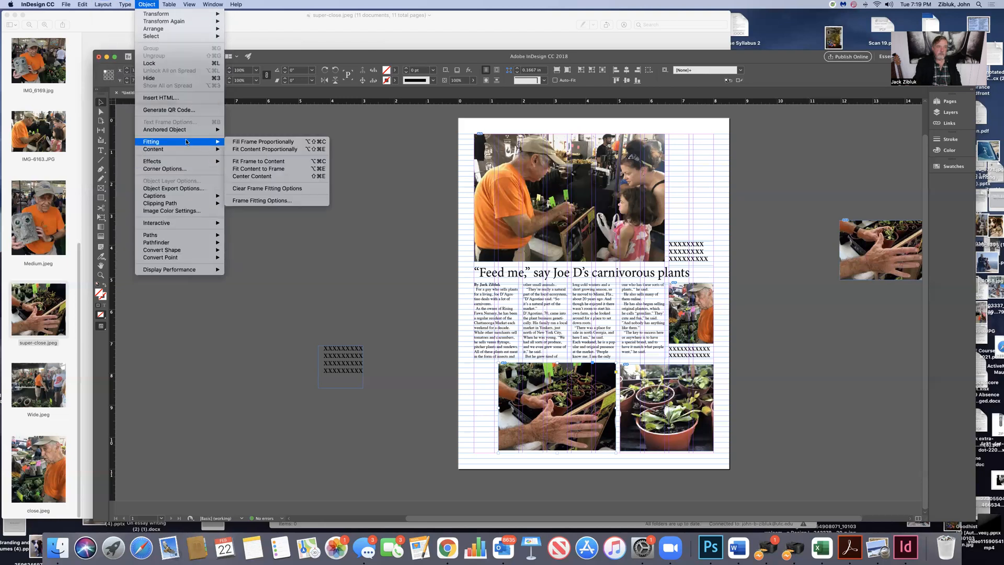
{"action": "left_click", "coordinate": [282, 169]}
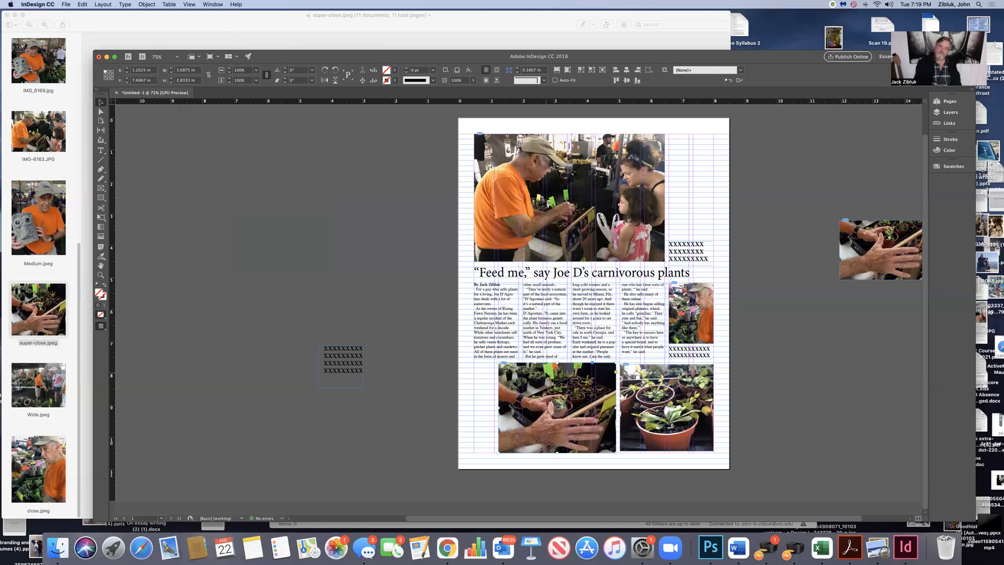
- Enlarge the hands photo's frame to about 4.2 by 3.33 in and scale the image with Fit Content to Frame
{"action": "left_click_drag", "start_coordinate": [497, 407], "coordinate": [510, 407]}
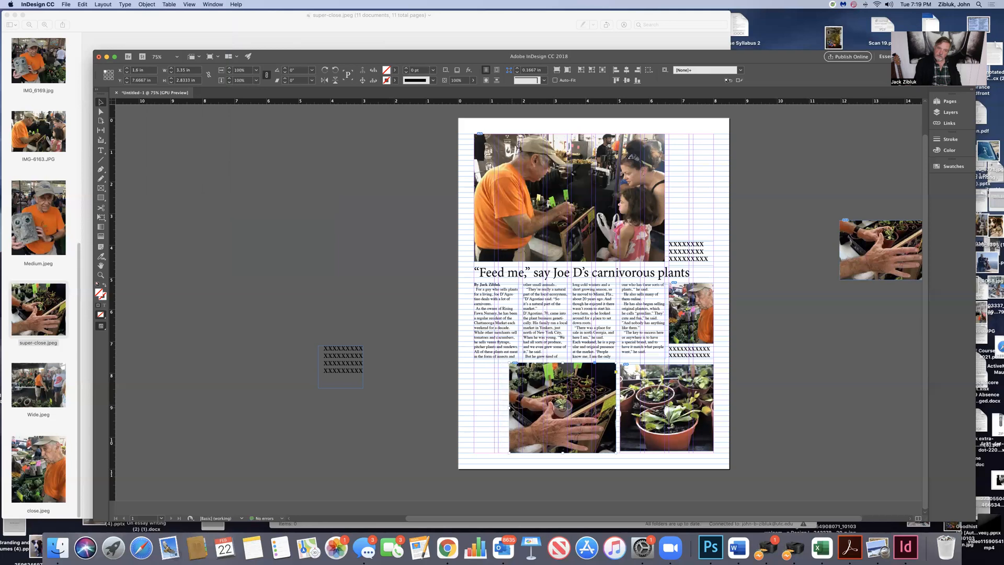
{"action": "left_click_drag", "start_coordinate": [509, 406], "coordinate": [481, 401]}
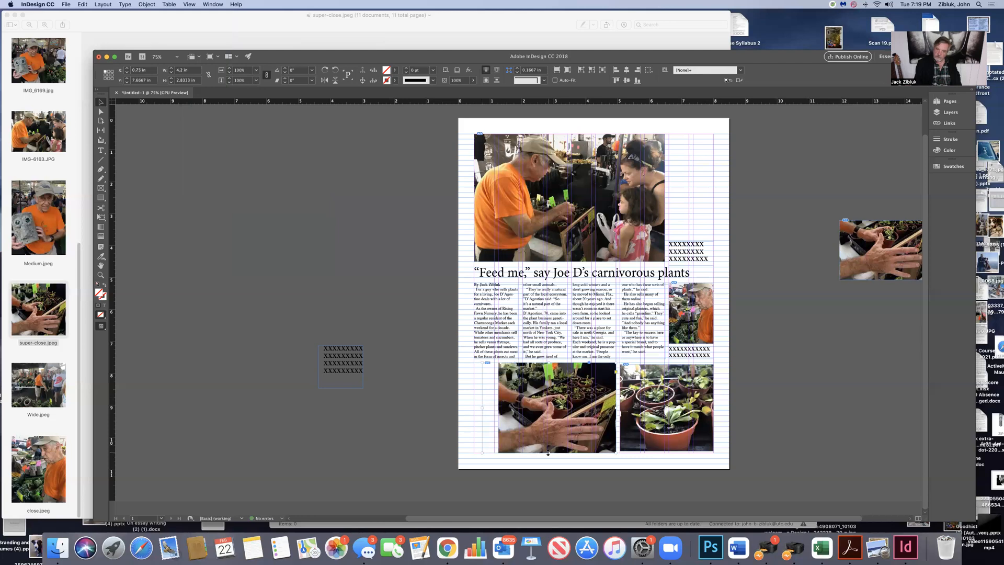
{"action": "left_click_drag", "start_coordinate": [548, 453], "coordinate": [548, 468]}
{"action": "left_click", "coordinate": [146, 4]}
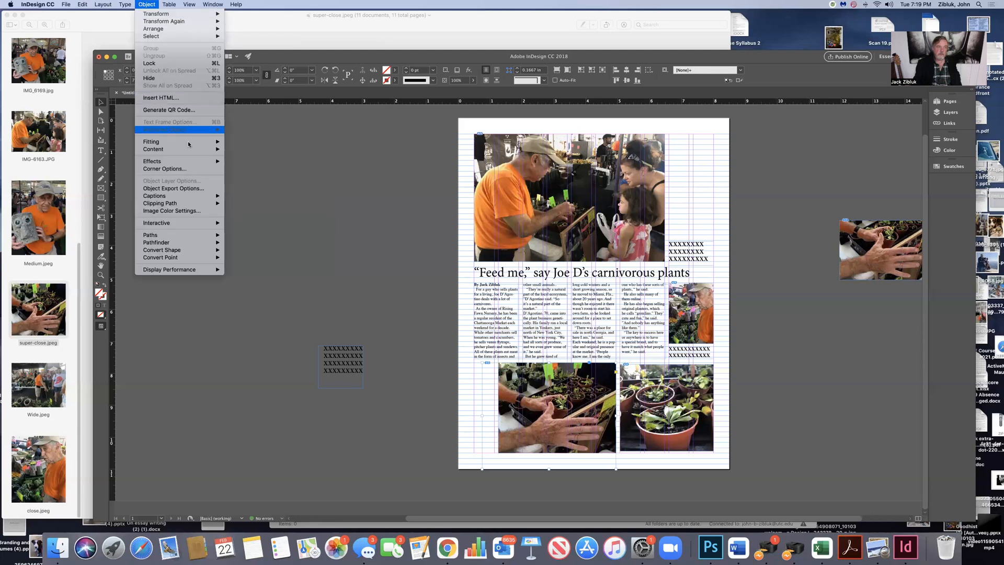
{"action": "mouse_move", "coordinate": [189, 150]}
{"action": "mouse_move", "coordinate": [157, 142]}
{"action": "left_click", "coordinate": [277, 169]}
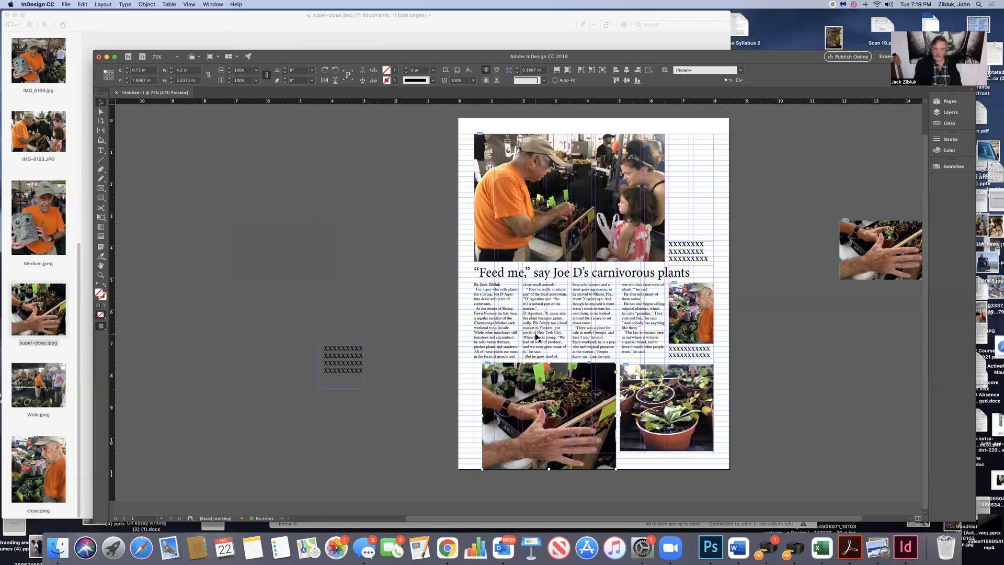
- Crop the enlarged hands photo to about 3.69 by 2.83 in and move it up beneath the story at Y 7.67 in
{"action": "left_click_drag", "start_coordinate": [548, 361], "coordinate": [548, 378]}
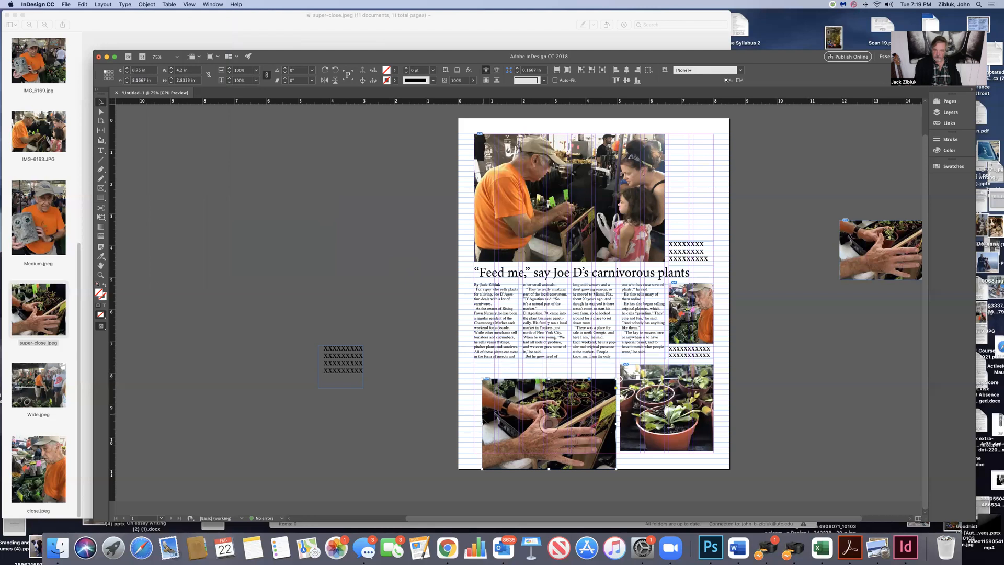
{"action": "left_click_drag", "start_coordinate": [480, 421], "coordinate": [497, 421]}
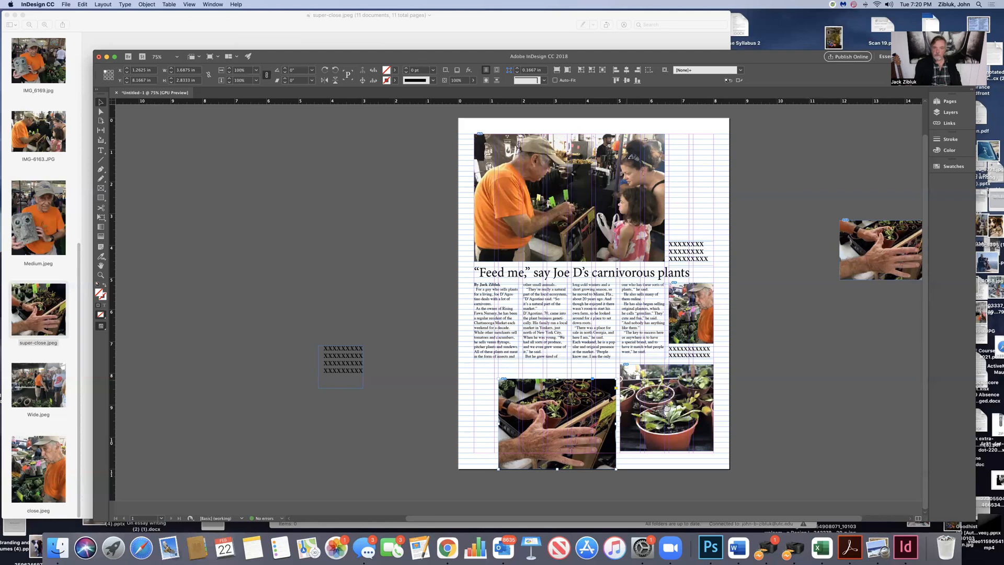
{"action": "left_click_drag", "start_coordinate": [580, 400], "coordinate": [580, 391]}
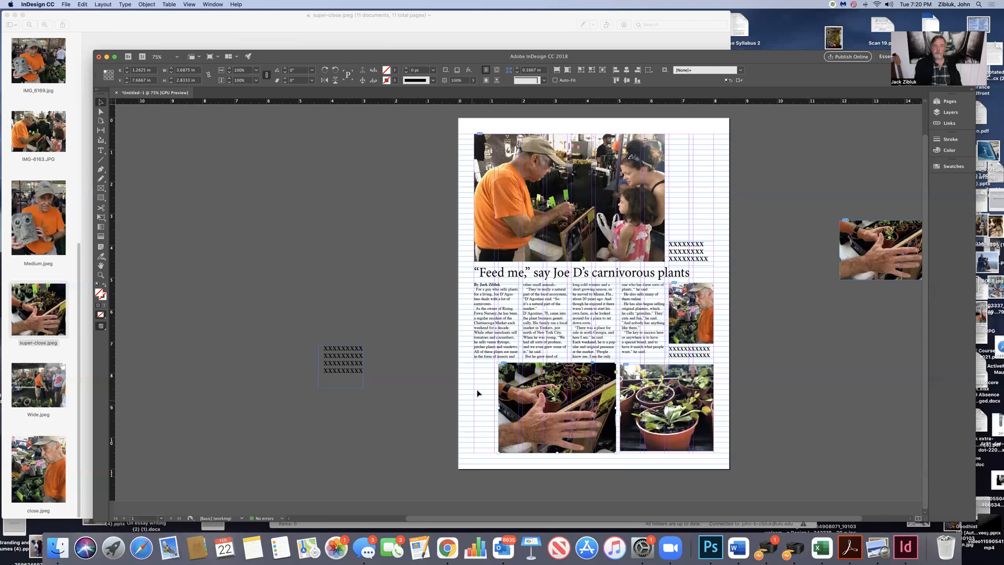
- Place the pasteboard caption beside the hands photo, reshape it to about 0.64 by 2.28 in, and cut it from the layout
{"action": "left_click_drag", "start_coordinate": [342, 372], "coordinate": [493, 436]}
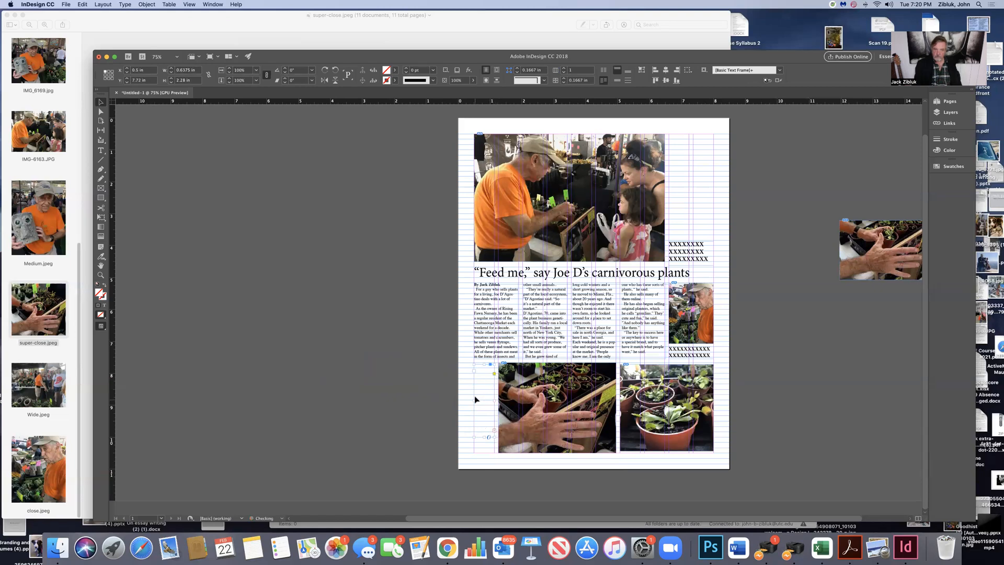
{"action": "left_click", "coordinate": [90, 5]}
{"action": "left_click", "coordinate": [92, 34]}
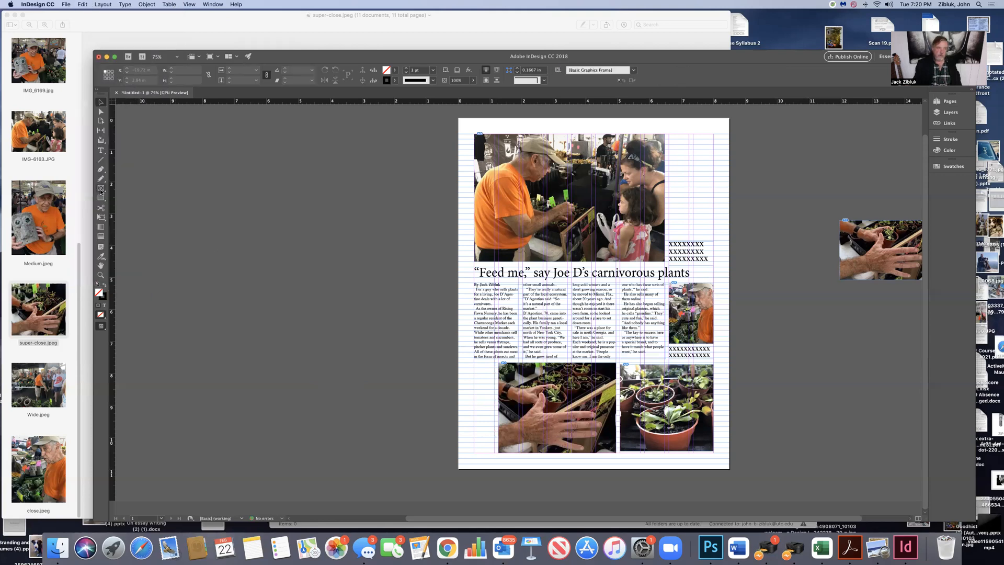
- Draw a text frame about 0.76 by 2 in beside the hands photo and align it with the page's outer margin
{"action": "left_click", "coordinate": [101, 151]}
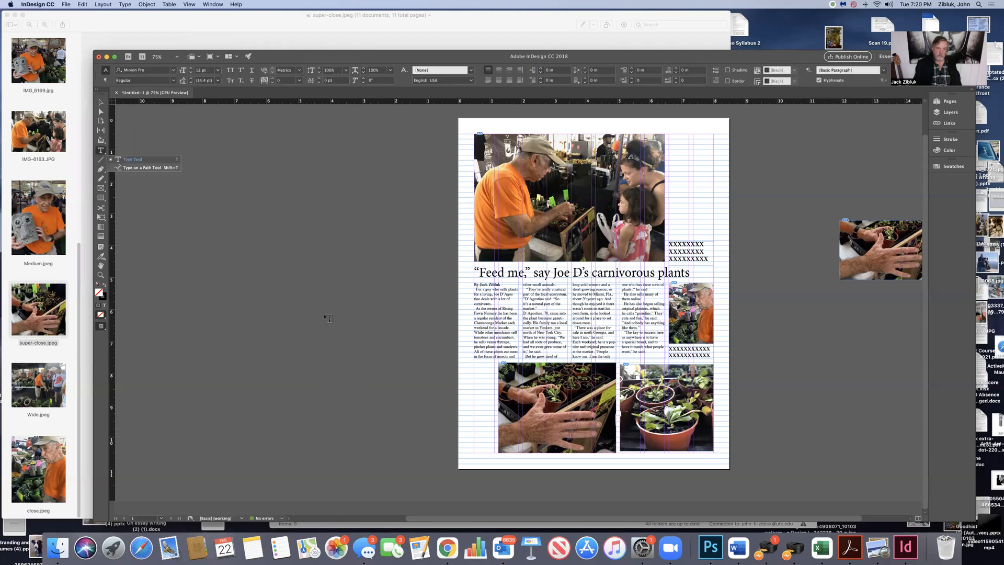
{"action": "left_click", "coordinate": [474, 366]}
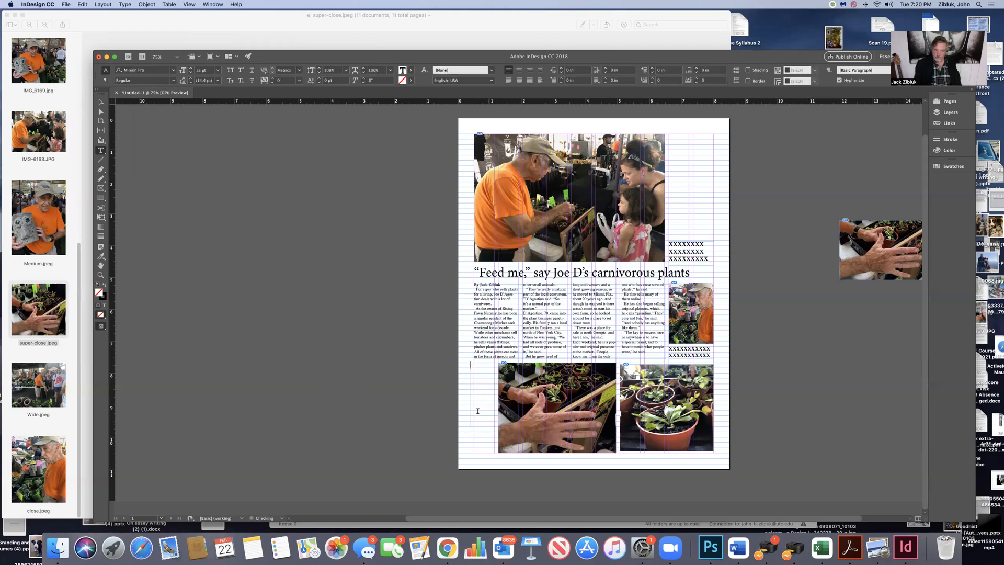
{"action": "left_click", "coordinate": [101, 104]}
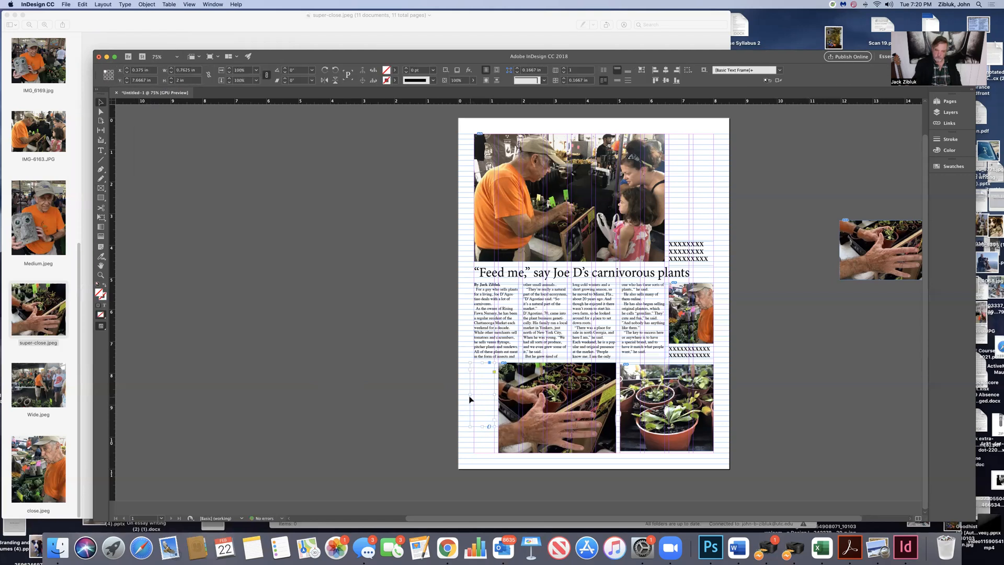
{"action": "left_click_drag", "start_coordinate": [470, 399], "coordinate": [474, 404]}
- Set the text in the new caption frame beside the hands photo to 14 pt Minion Pro Bold
{"action": "left_click", "coordinate": [102, 151]}
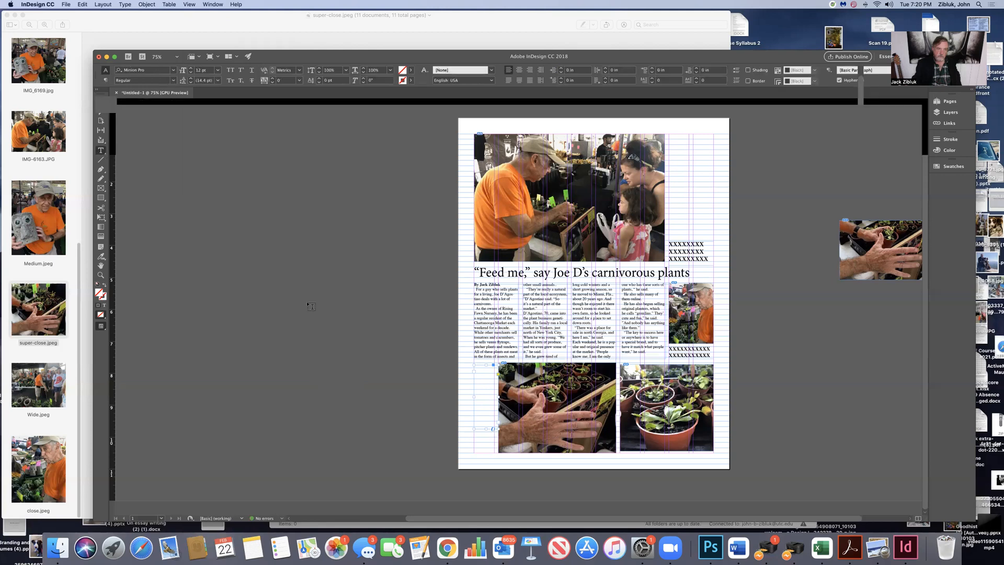
{"action": "left_click", "coordinate": [481, 371]}
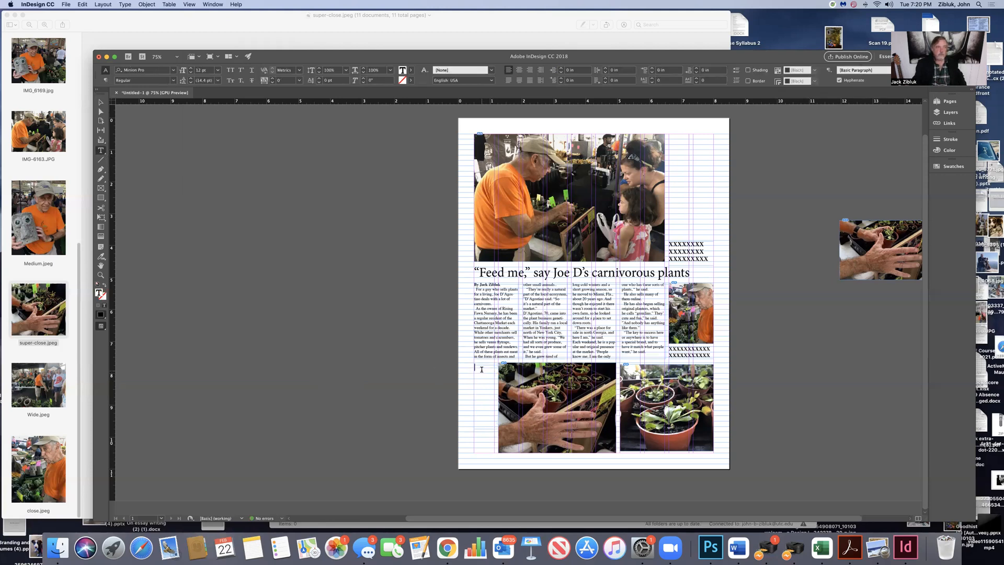
{"action": "left_click", "coordinate": [218, 70]}
{"action": "left_click", "coordinate": [218, 139]}
{"action": "left_click", "coordinate": [172, 81]}
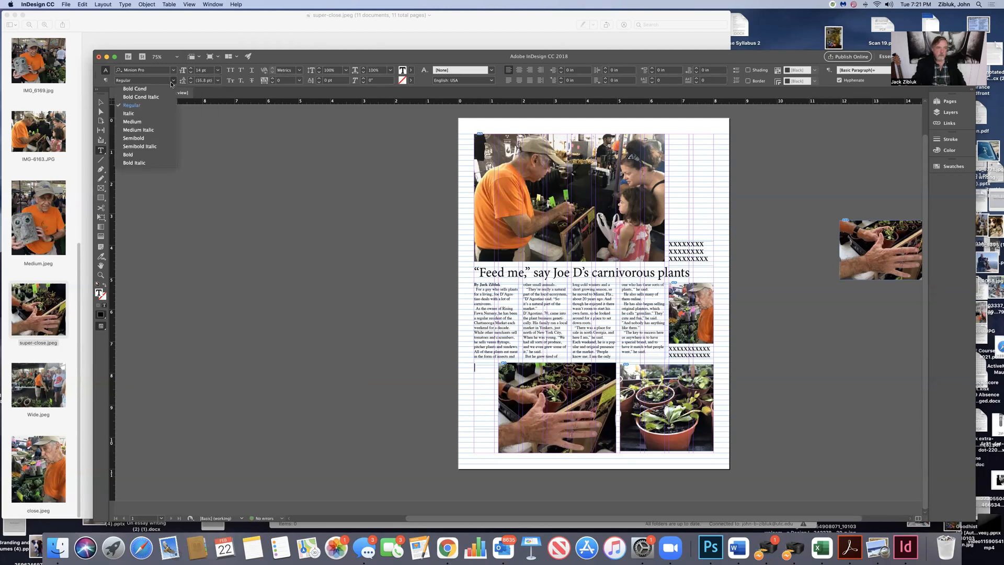
{"action": "left_click", "coordinate": [150, 156]}
- Fill the caption frame beside the hands photo with five short lines of placeholder X characters
{"action": "type", "text": "xxx"}
{"action": "type", "text": "XXXX"}
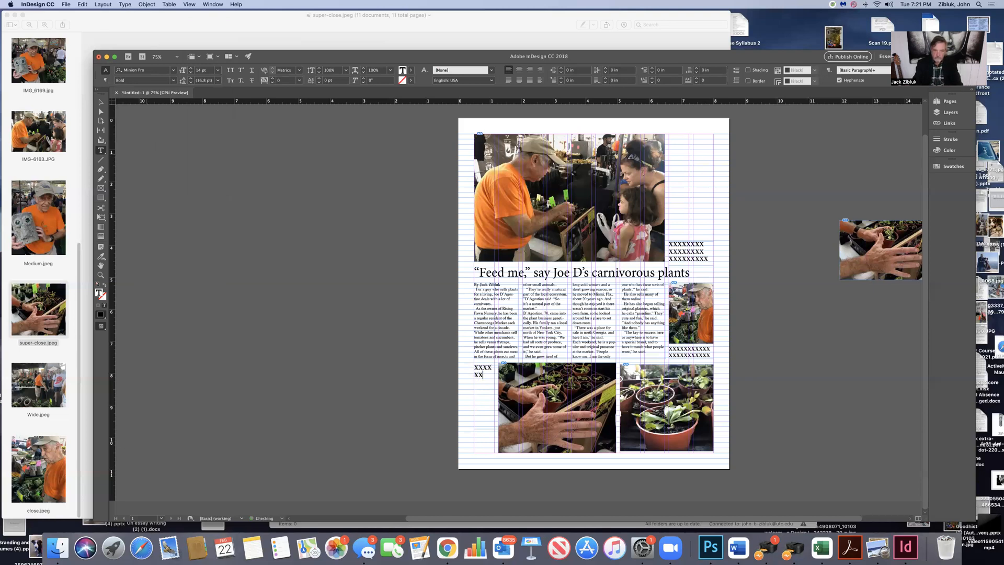
{"action": "type", "text": "XXXXX"}
{"action": "key", "text": "Return"}
{"action": "type", "text": "XX"}
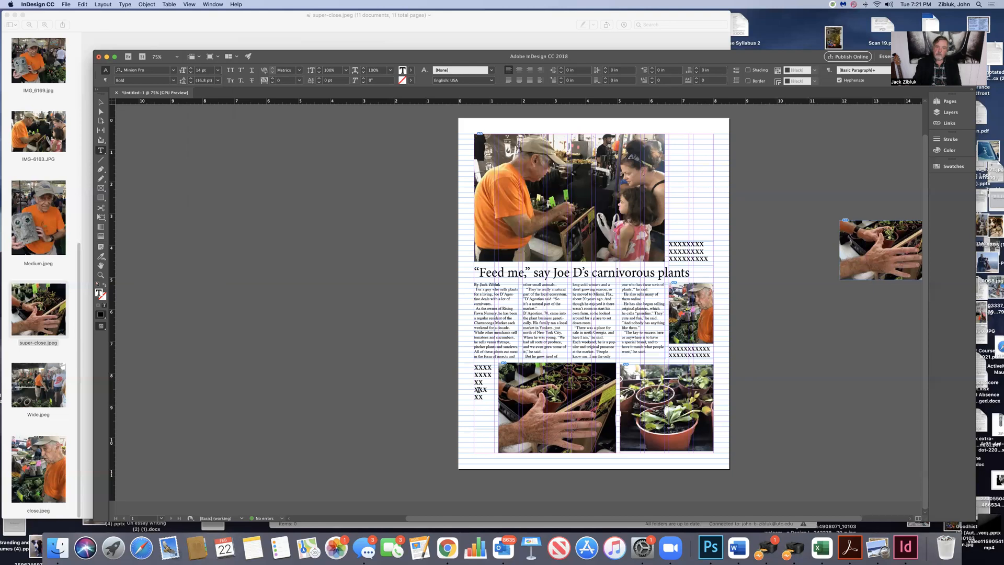
- Right-align all the placeholder caption text and shift its frame to about X 0.375 in, Y 7.74 in, clear of the hands photo
{"action": "key", "text": "super+a"}
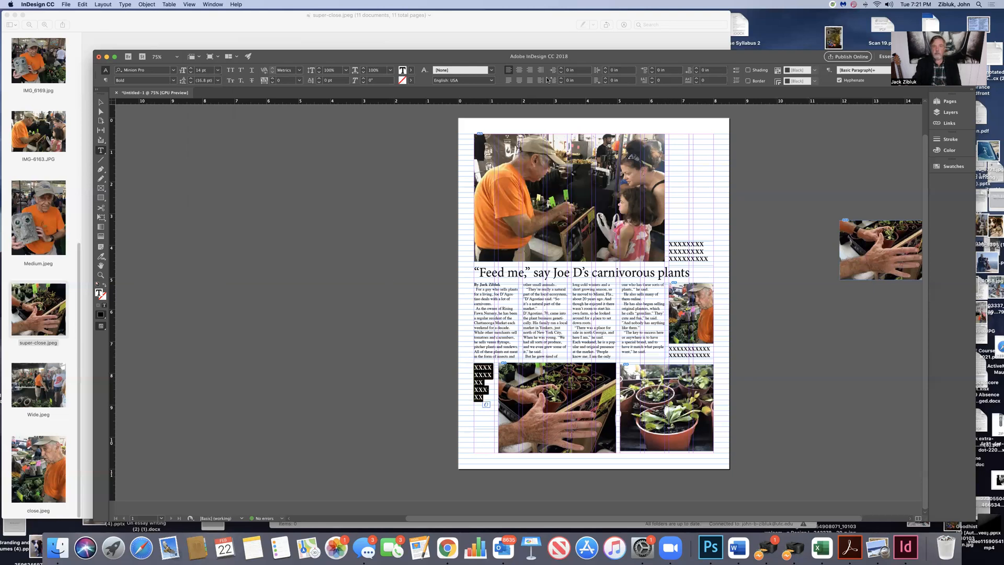
{"action": "left_click", "coordinate": [531, 71]}
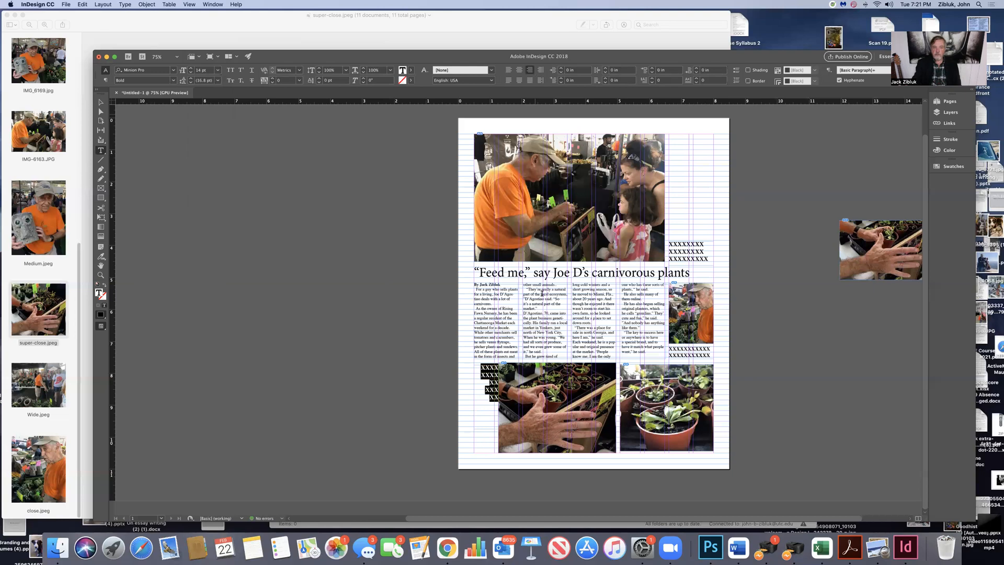
{"action": "left_click", "coordinate": [101, 104]}
{"action": "left_click_drag", "start_coordinate": [486, 421], "coordinate": [483, 422]}
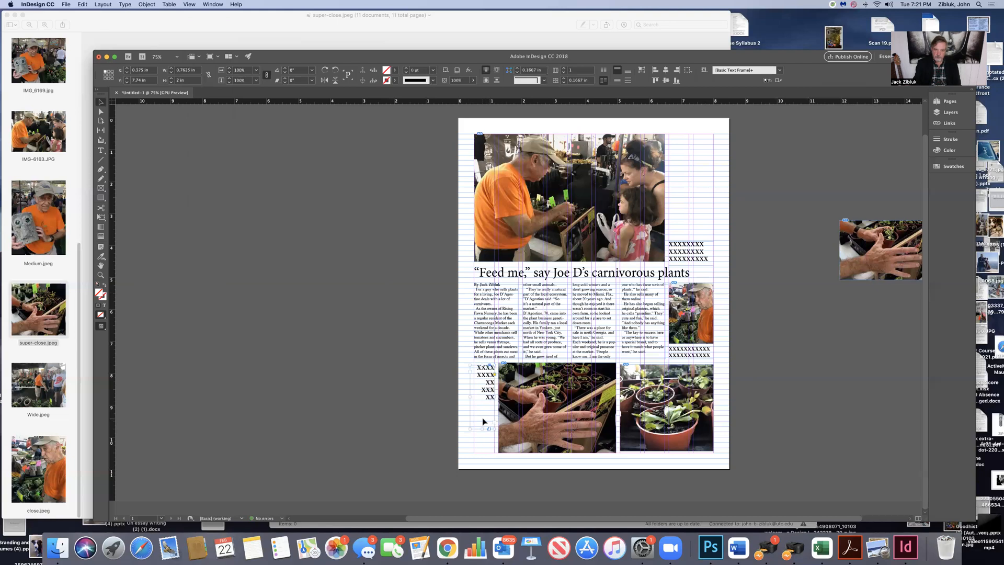